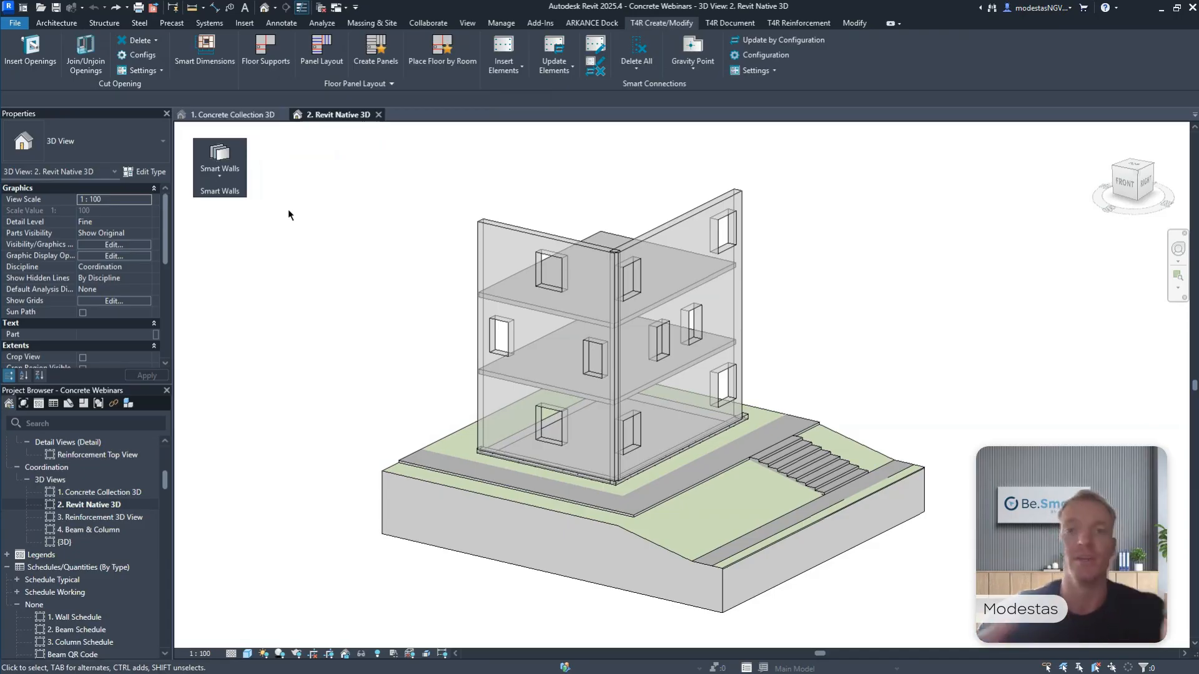
Detach the Smart Connections and Floor Panel Layout tool groups from the ribbon and float them over the 3D view.
left_click_drag(646, 95, 427, 197)
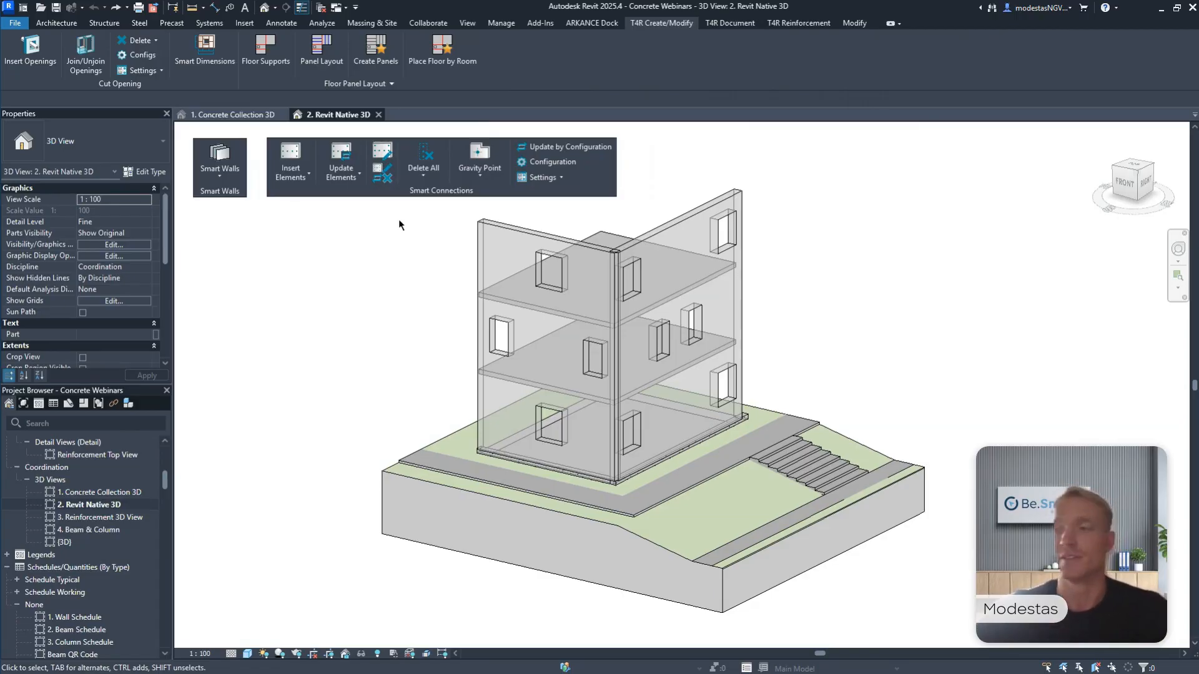
left_click_drag(354, 83, 290, 271)
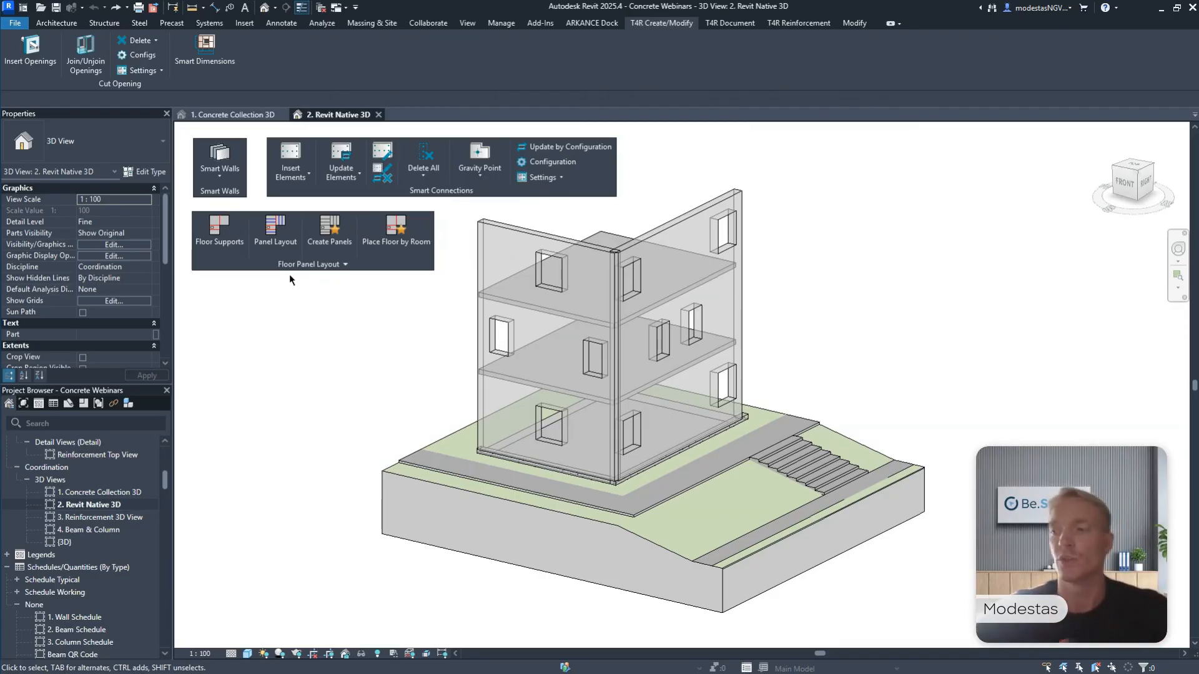
Float the Wall, Beam and Column Reinforcement groups and the Smart Documentation group over the 3D view.
left_click(780, 26)
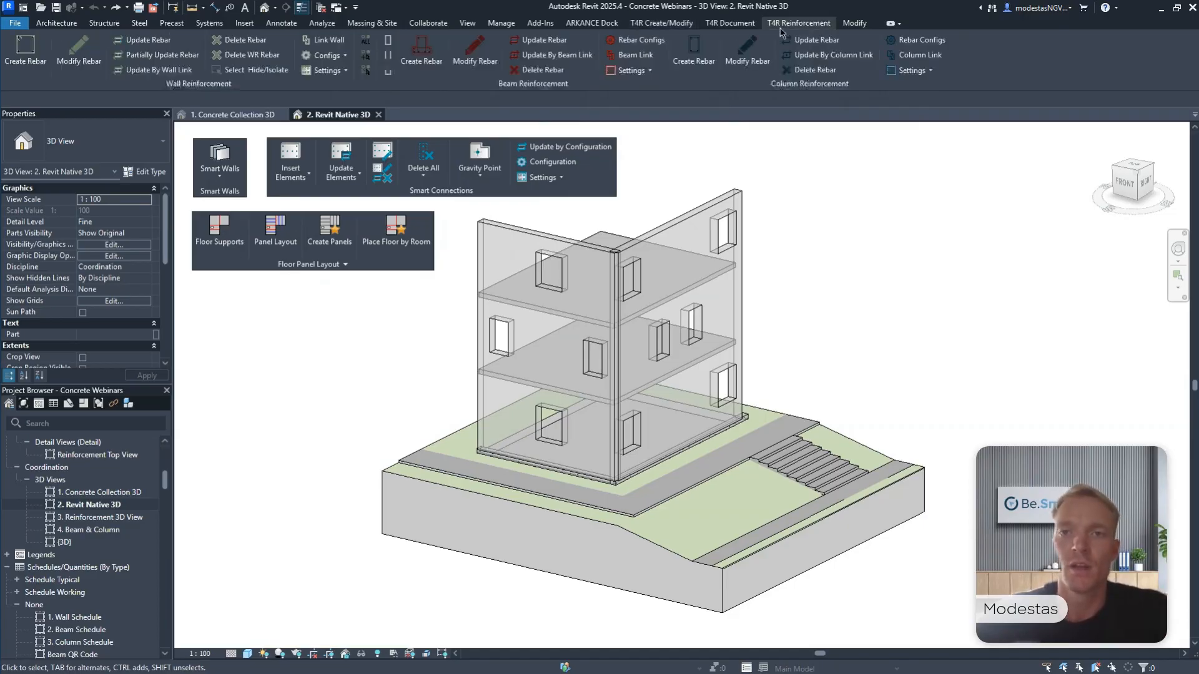
left_click_drag(181, 84, 372, 347)
left_click_drag(136, 87, 337, 406)
left_click_drag(150, 90, 334, 470)
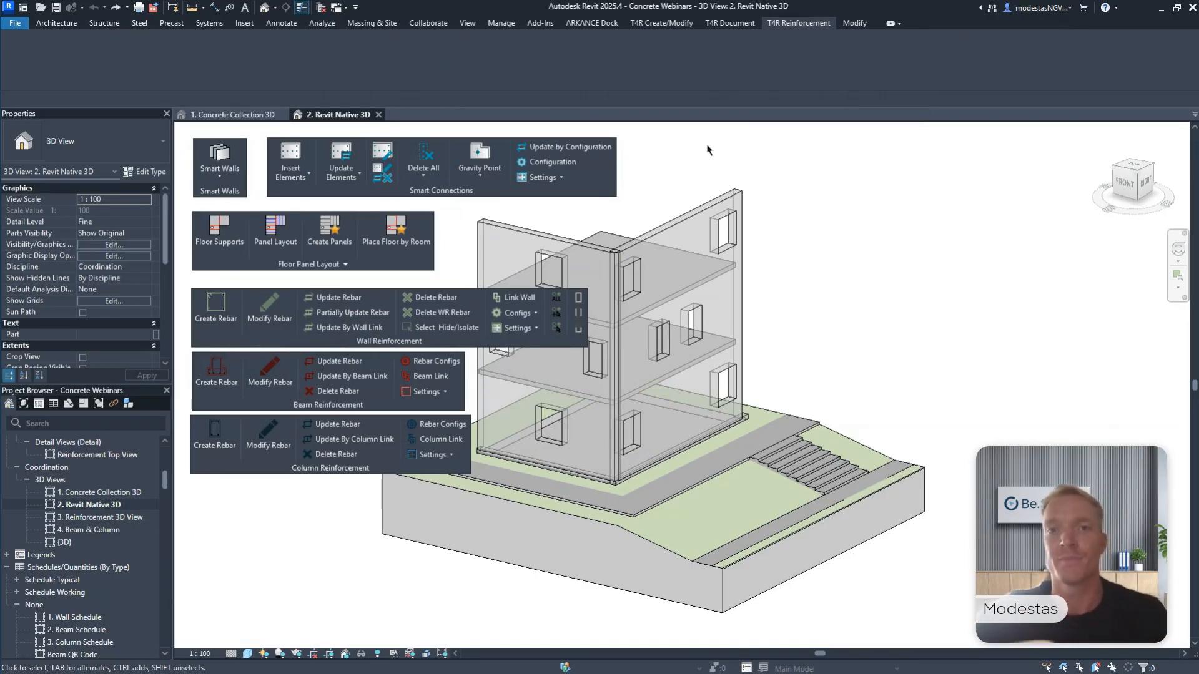
left_click(732, 25)
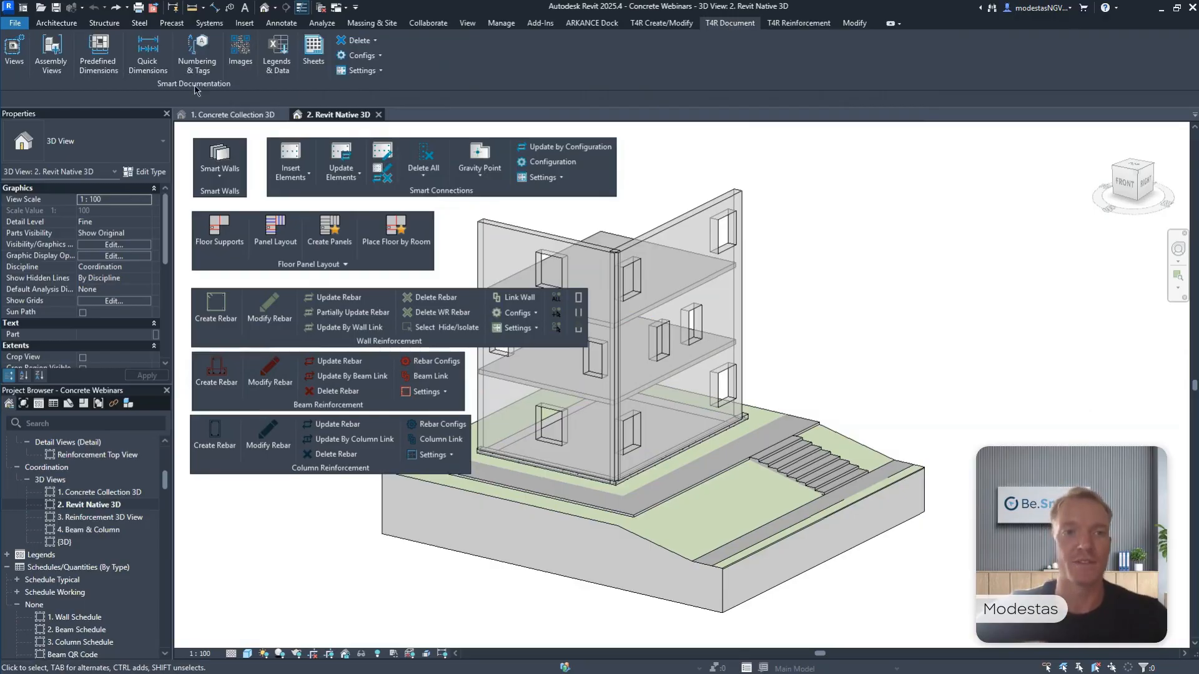
left_click_drag(195, 89, 384, 546)
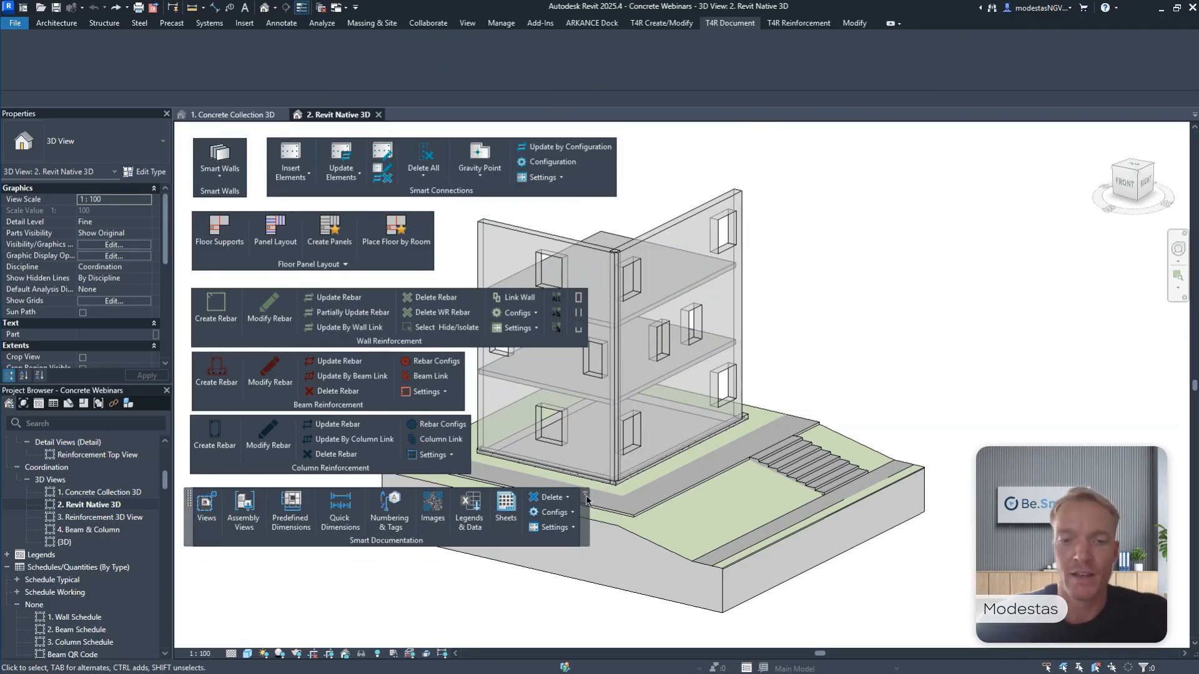
Return all floating tool groups except Smart Walls to the ribbon.
left_click(586, 497)
left_click(465, 421)
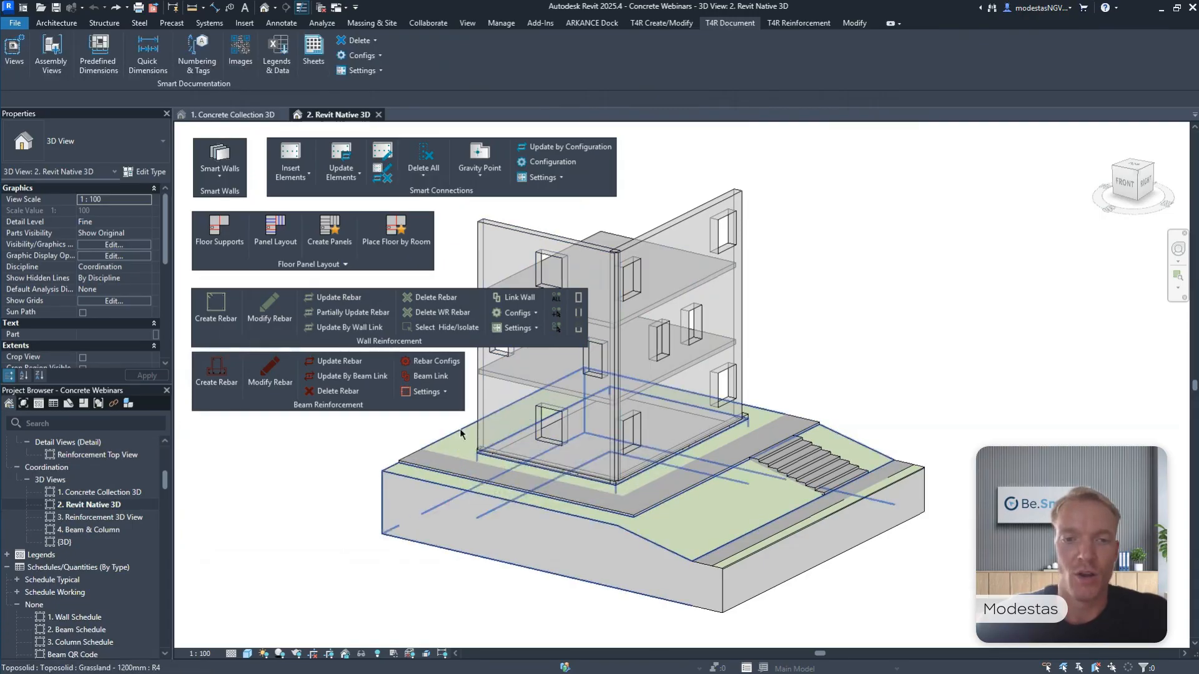
left_click(470, 361)
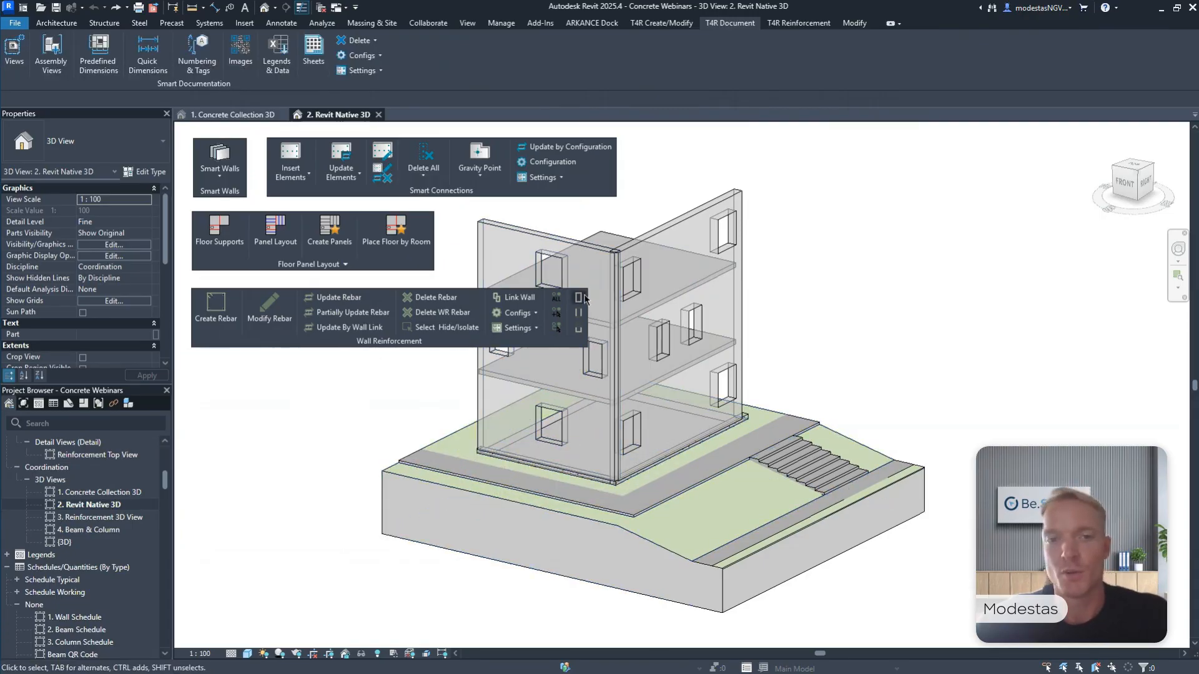
left_click(584, 299)
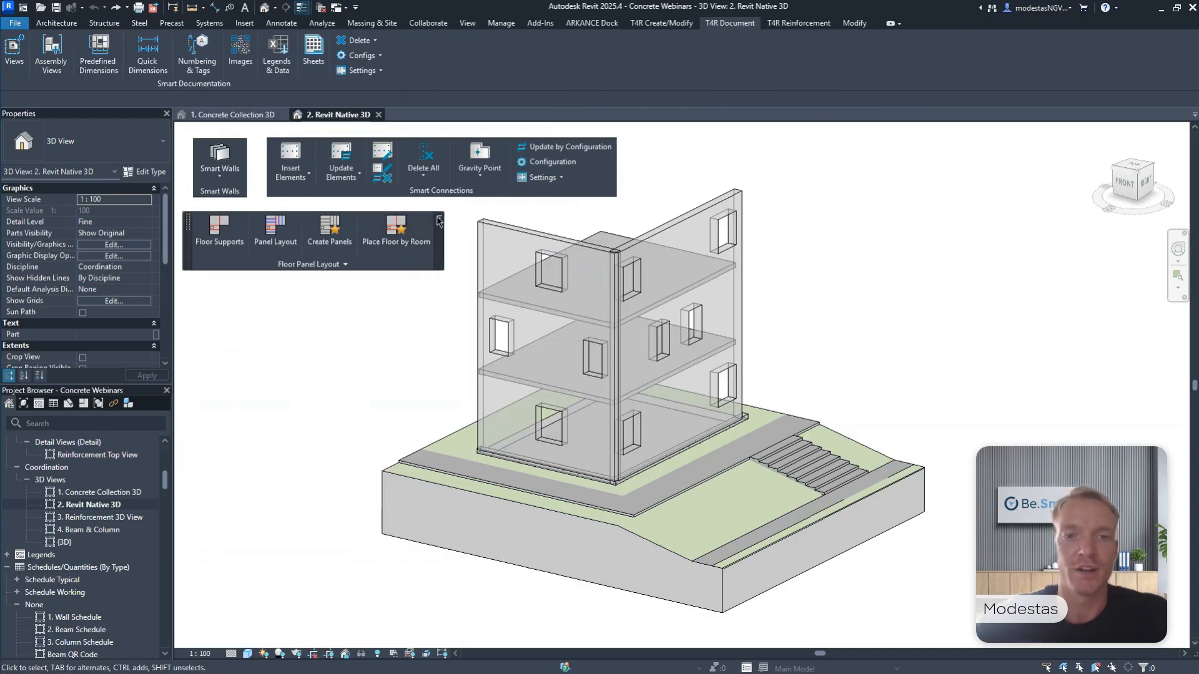
left_click(439, 220)
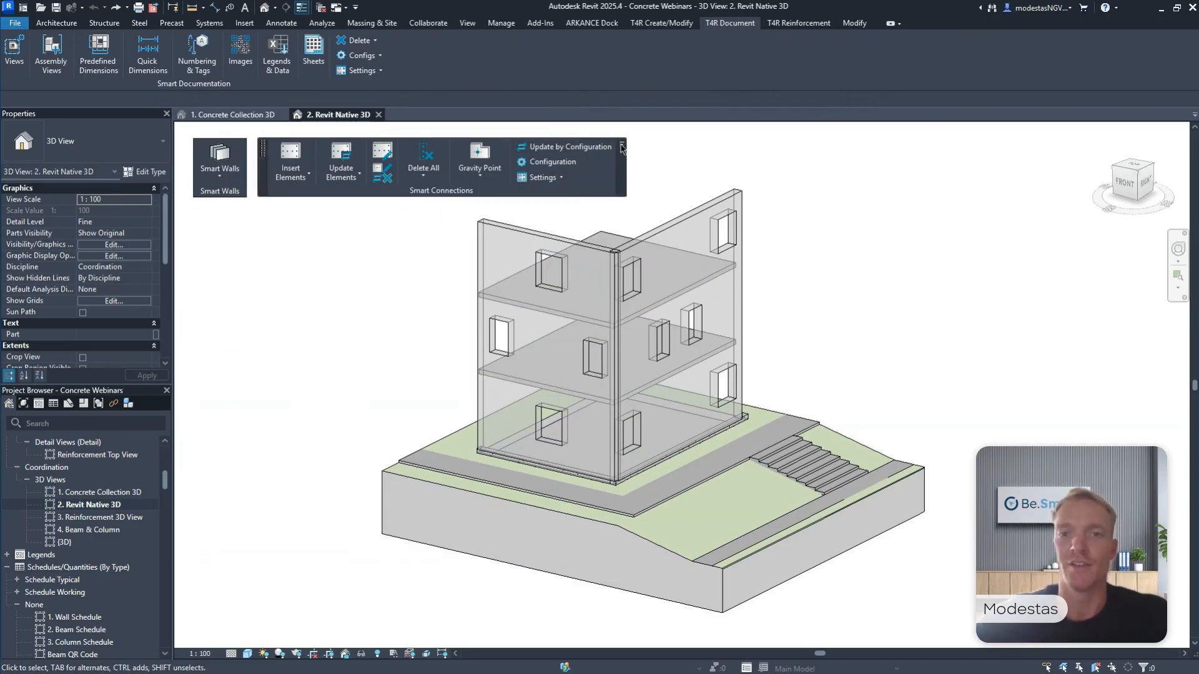
left_click(621, 145)
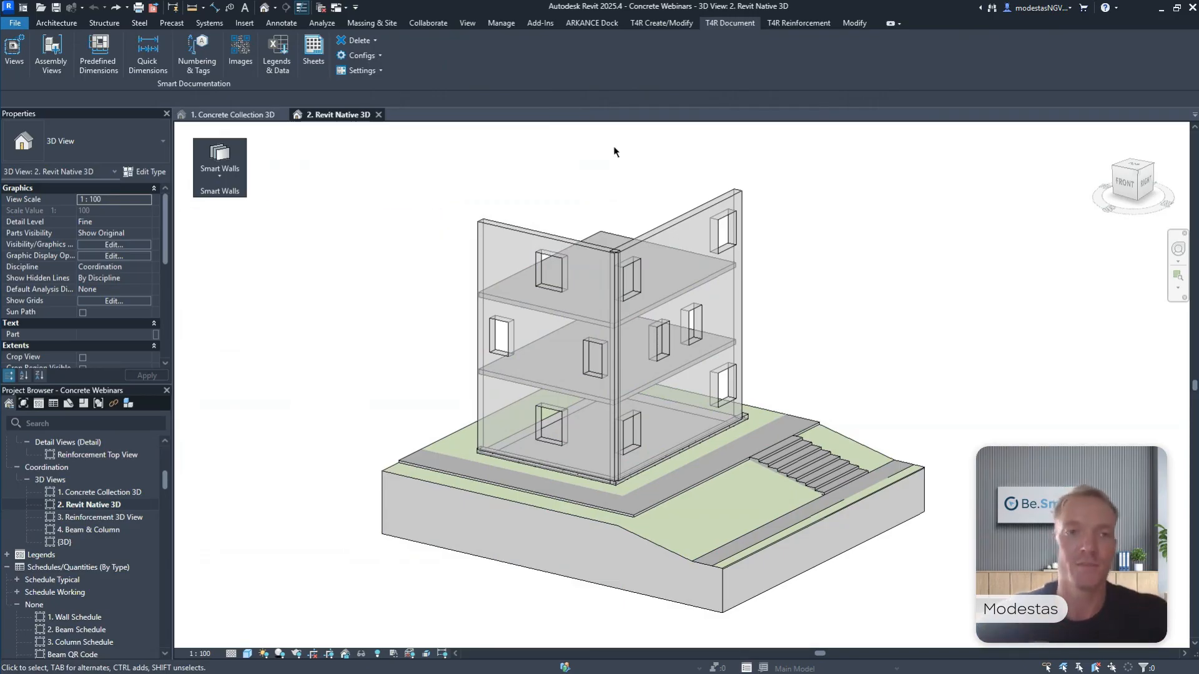
Use Split with Gap to split the front and right facade walls horizontally along both upper floor slabs, at heights 3600 and 7200.
middle_click_drag(528, 168, 536, 178)
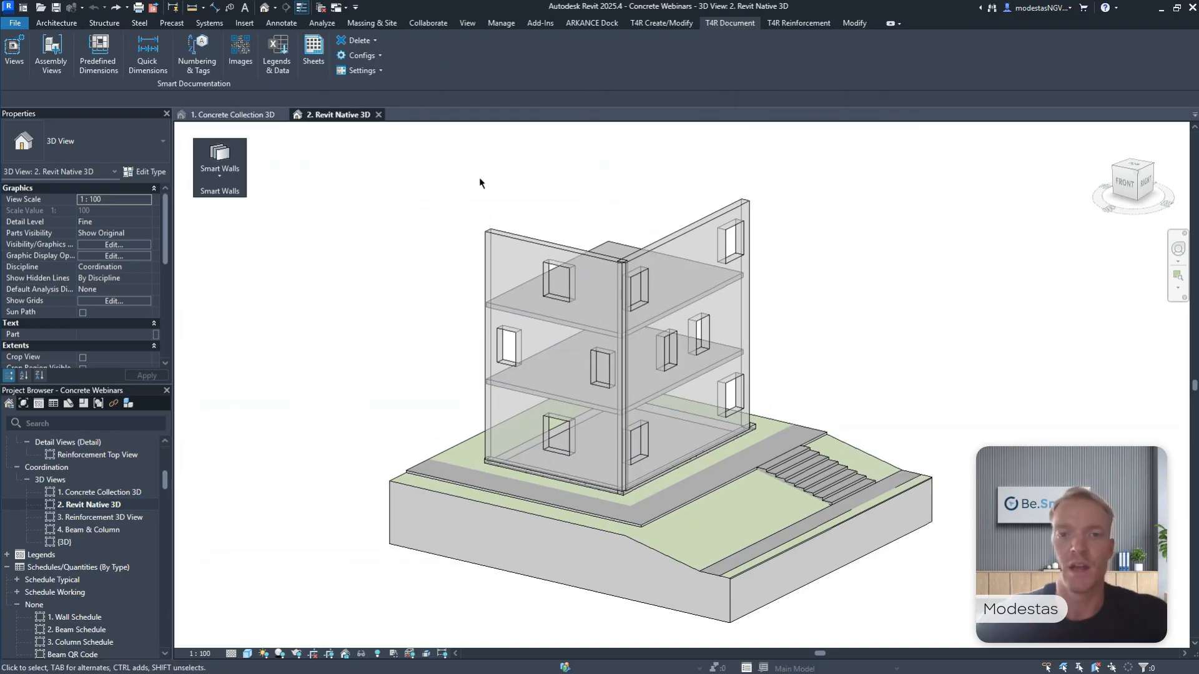
left_click(490, 238)
left_click(701, 220)
left_click(612, 195)
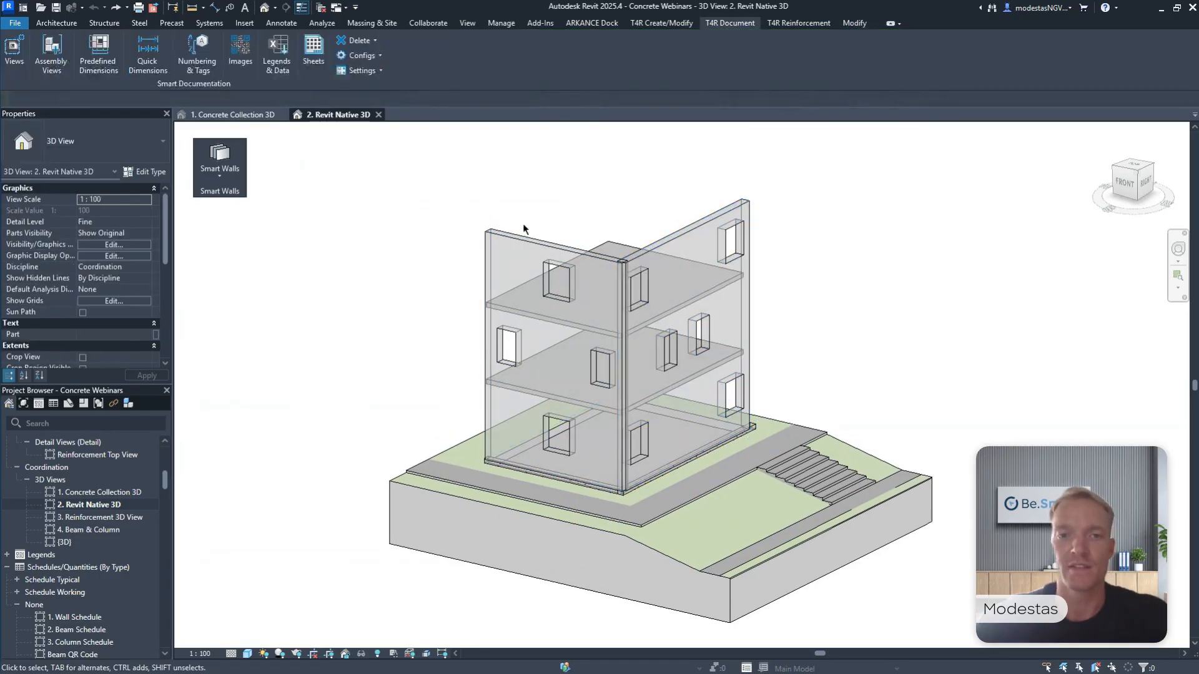
left_click(512, 234)
left_click(513, 234)
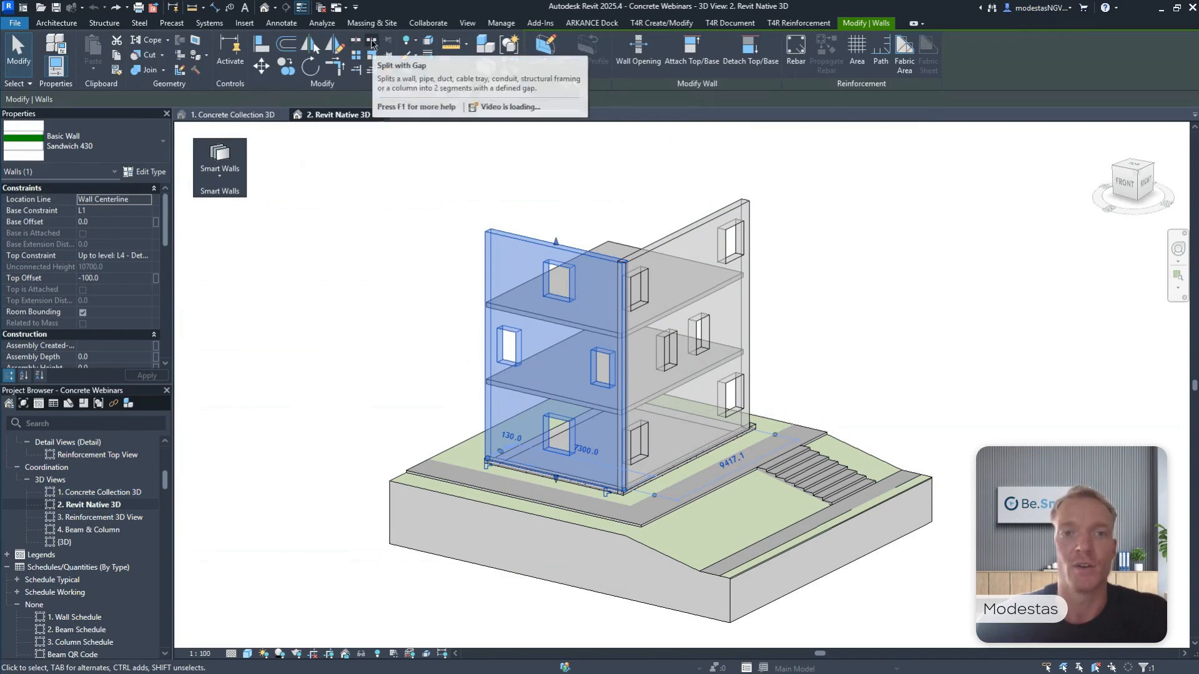
left_click(372, 44)
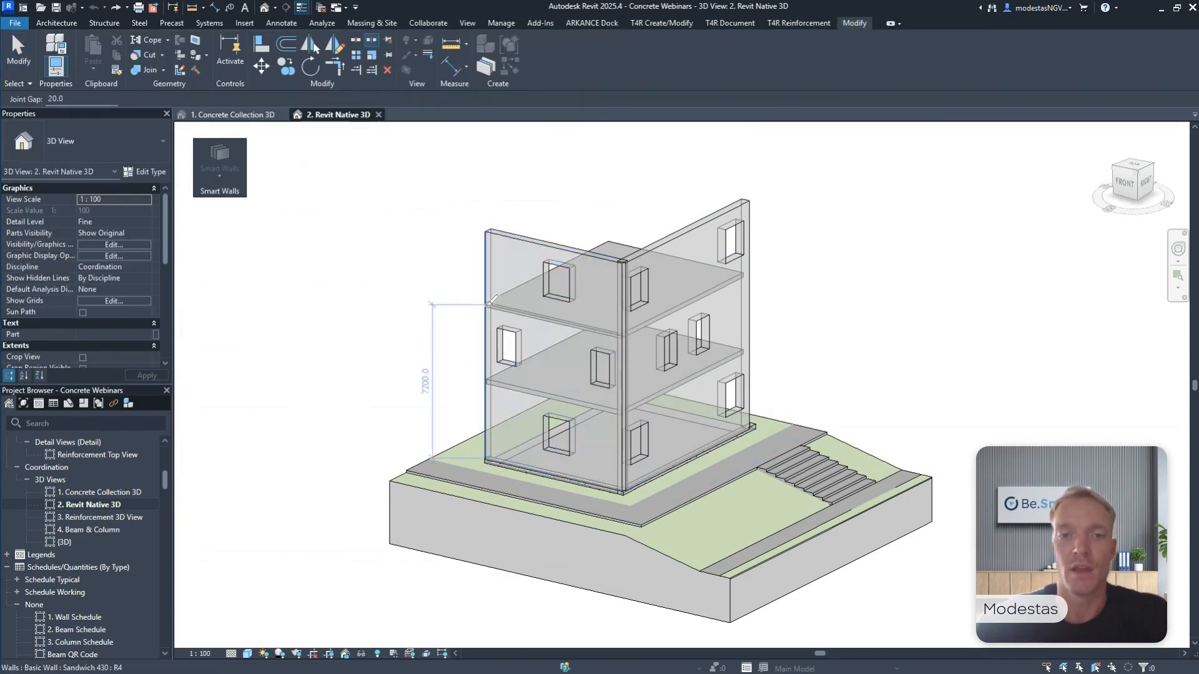
scroll(493, 299, "up", 5)
scroll(498, 295, "down", 2)
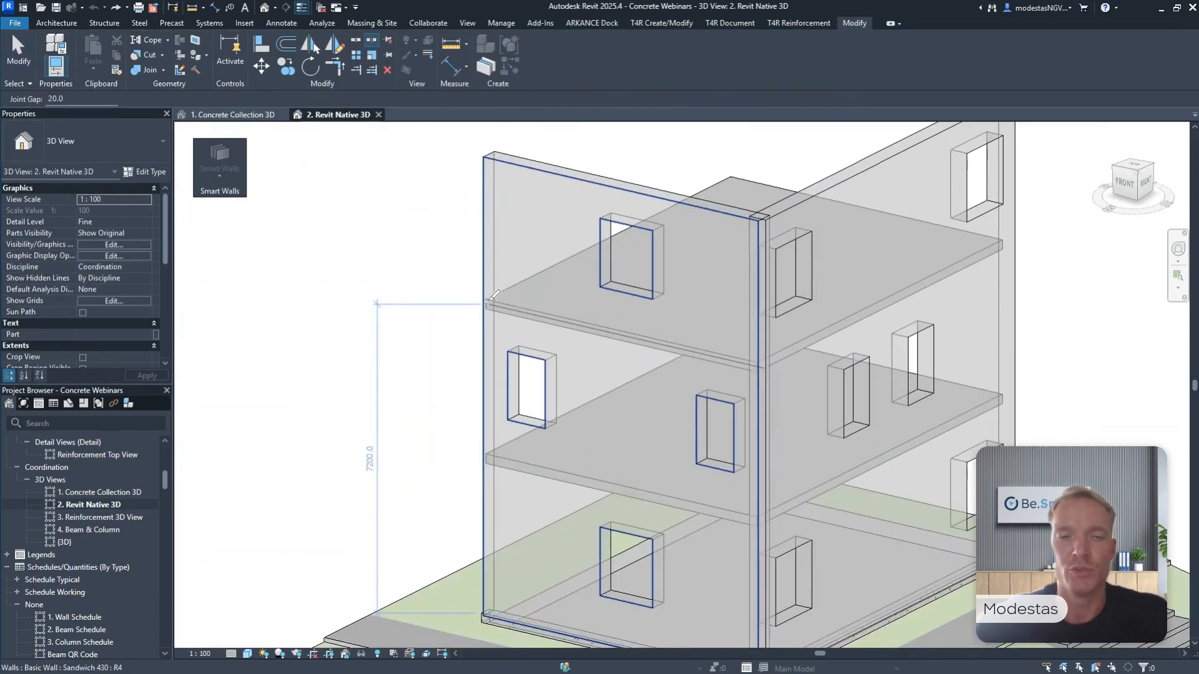
left_click(491, 294)
scroll(490, 294, "down", 2)
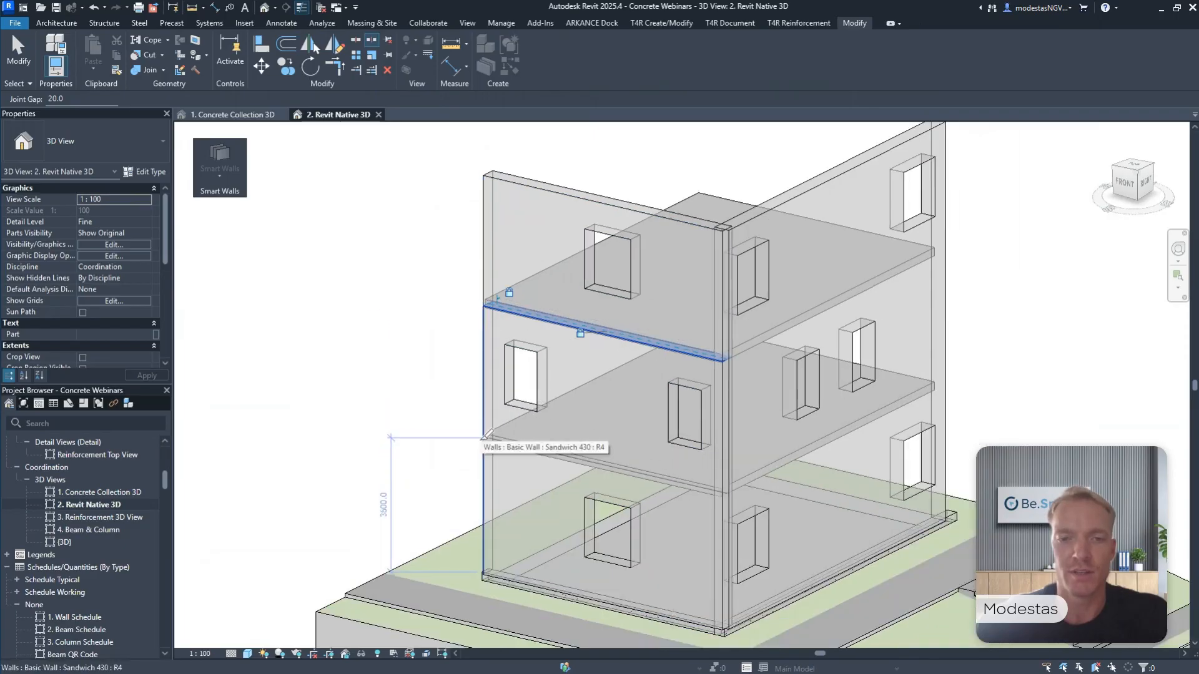
left_click(490, 438)
left_click(945, 386)
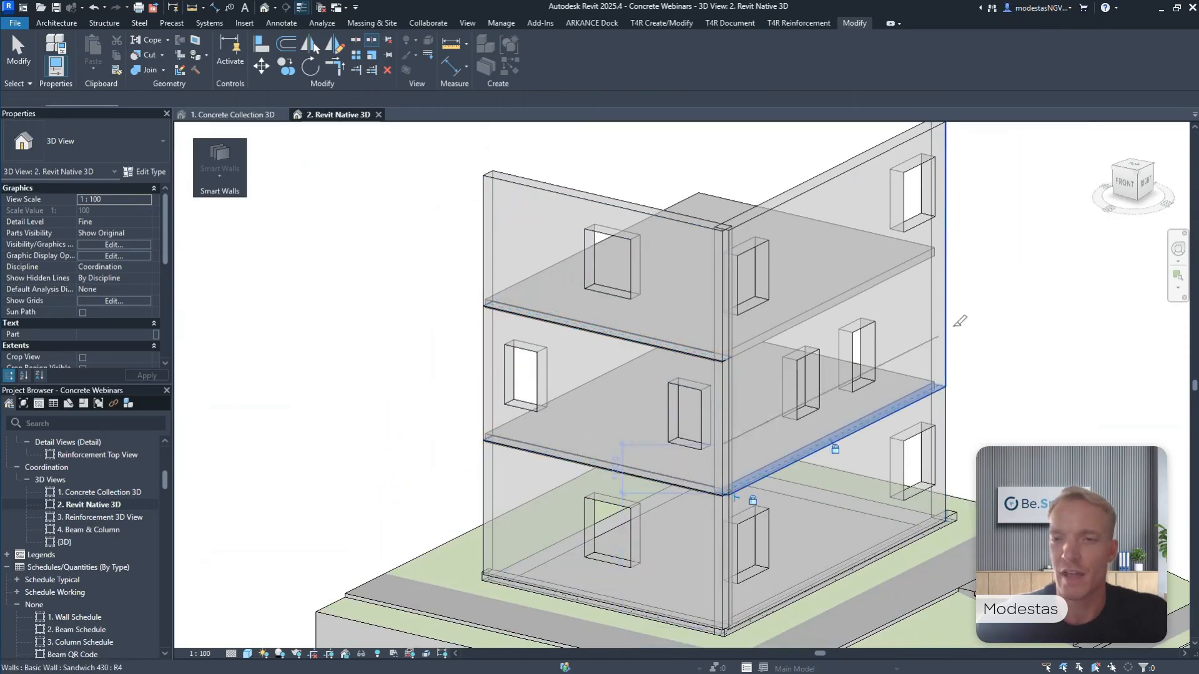
left_click(947, 250)
Split the top-storey front facade wall vertically with a gap on both sides of its window.
middle_click_drag(954, 244, 879, 293)
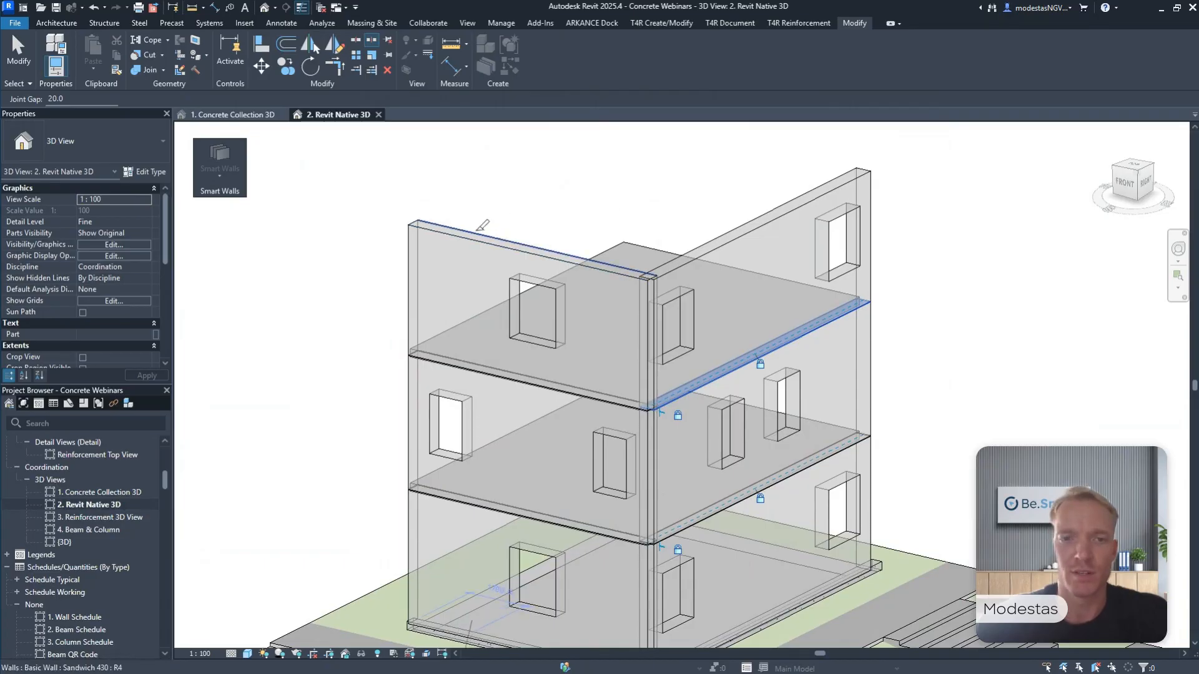
left_click(470, 233)
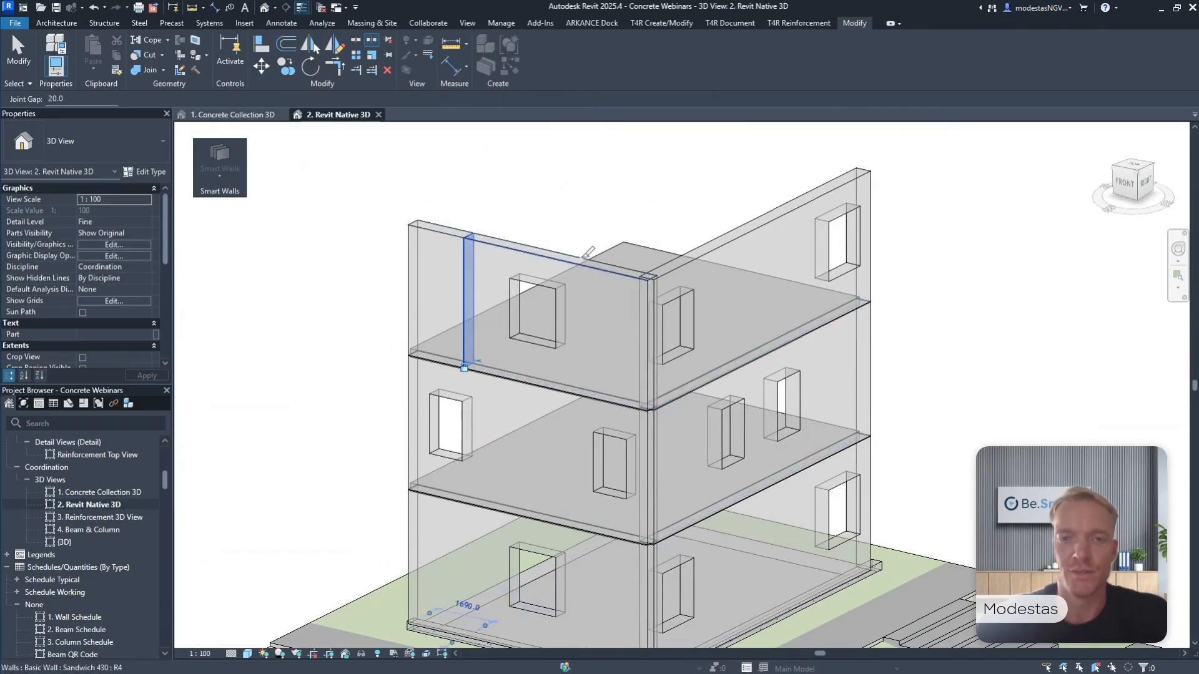
left_click(578, 260)
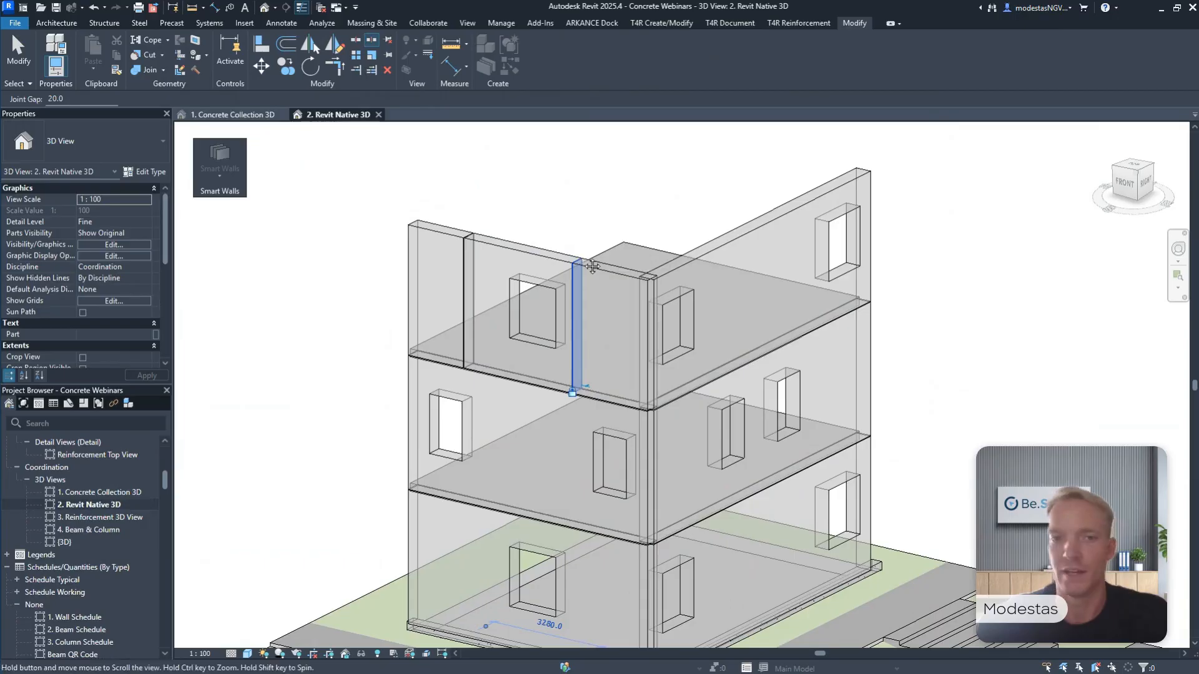
Split the top-storey right facade wall vertically with a gap at three places between its two windows.
middle_click_drag(587, 262, 582, 268)
left_click(703, 252)
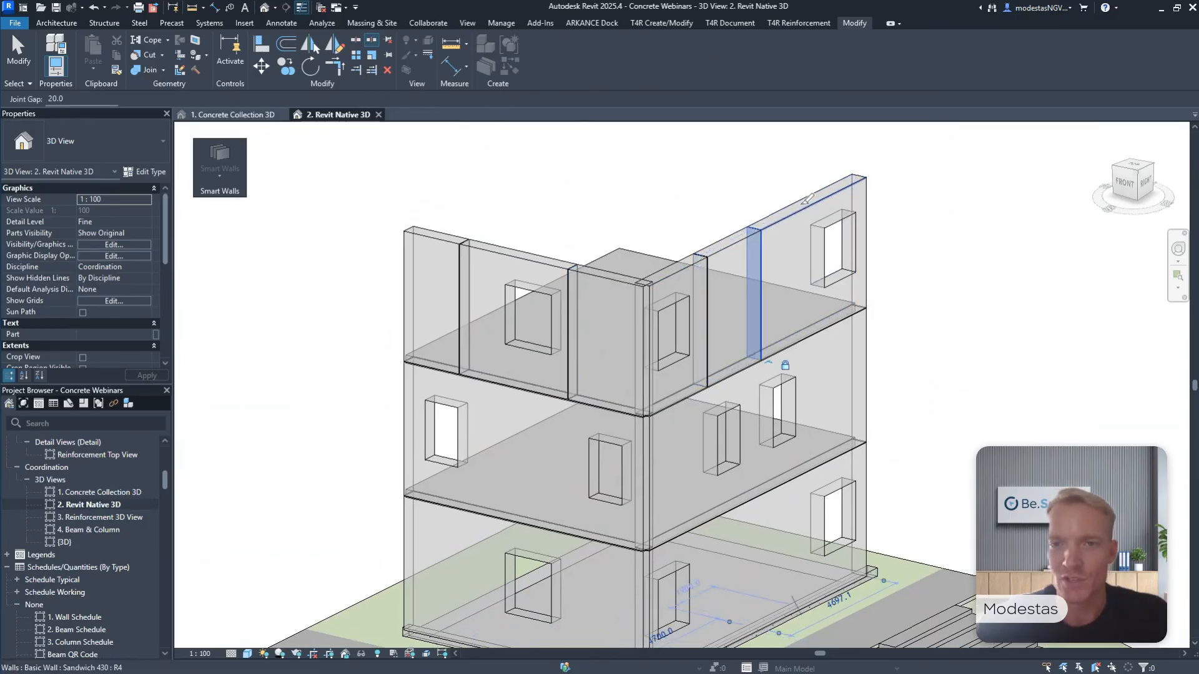
left_click(806, 201)
middle_click_drag(810, 199, 812, 208)
key("Escape")
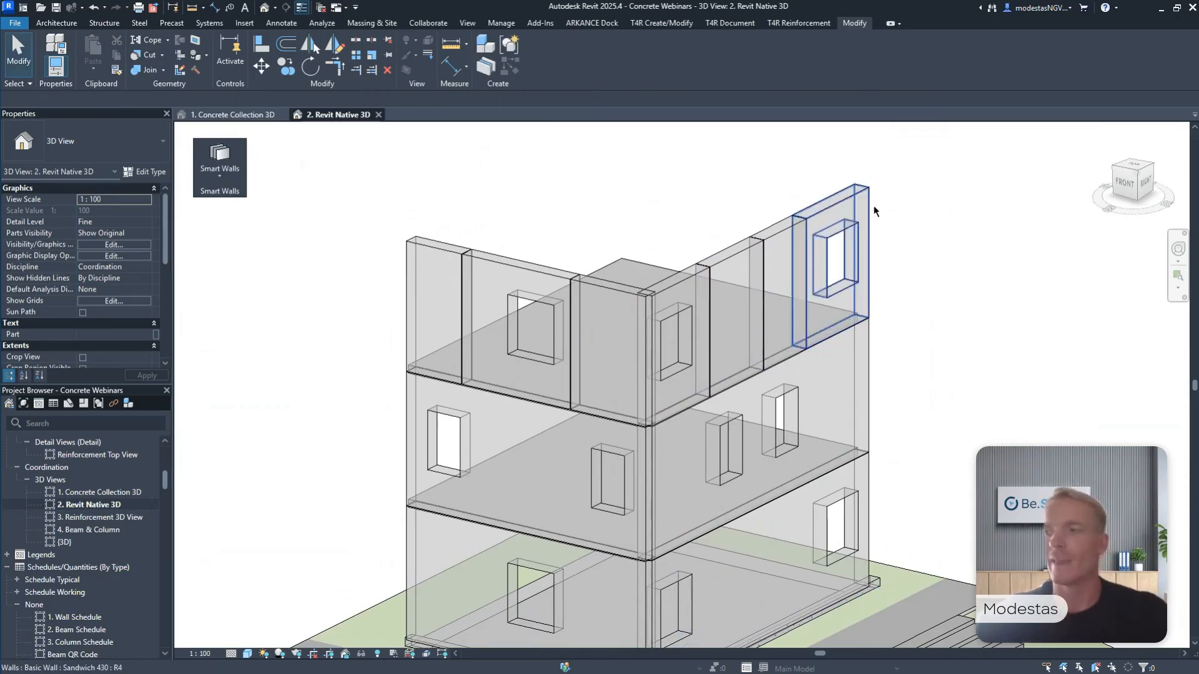
key("Escape")
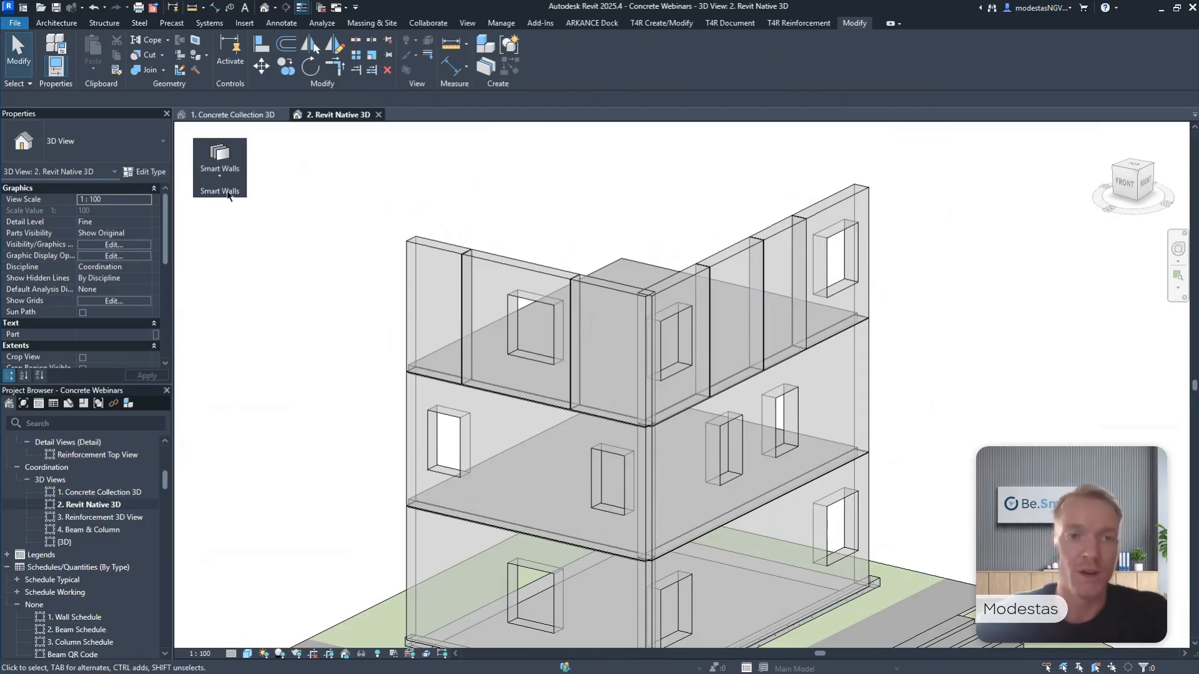
Switch to the 1. Concrete Collection 3D view and open the Smart Walls Split Wall tool beside the building.
left_click(221, 116)
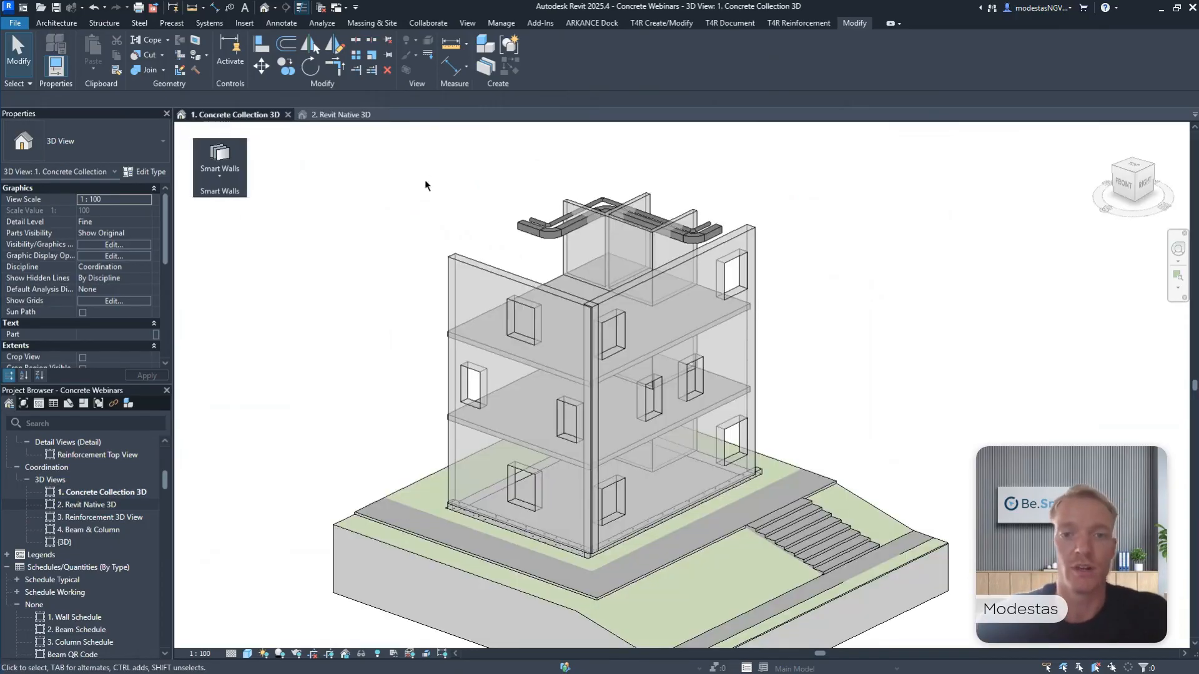
middle_click_drag(464, 232, 494, 196, "shift")
scroll(459, 233, "up", 1)
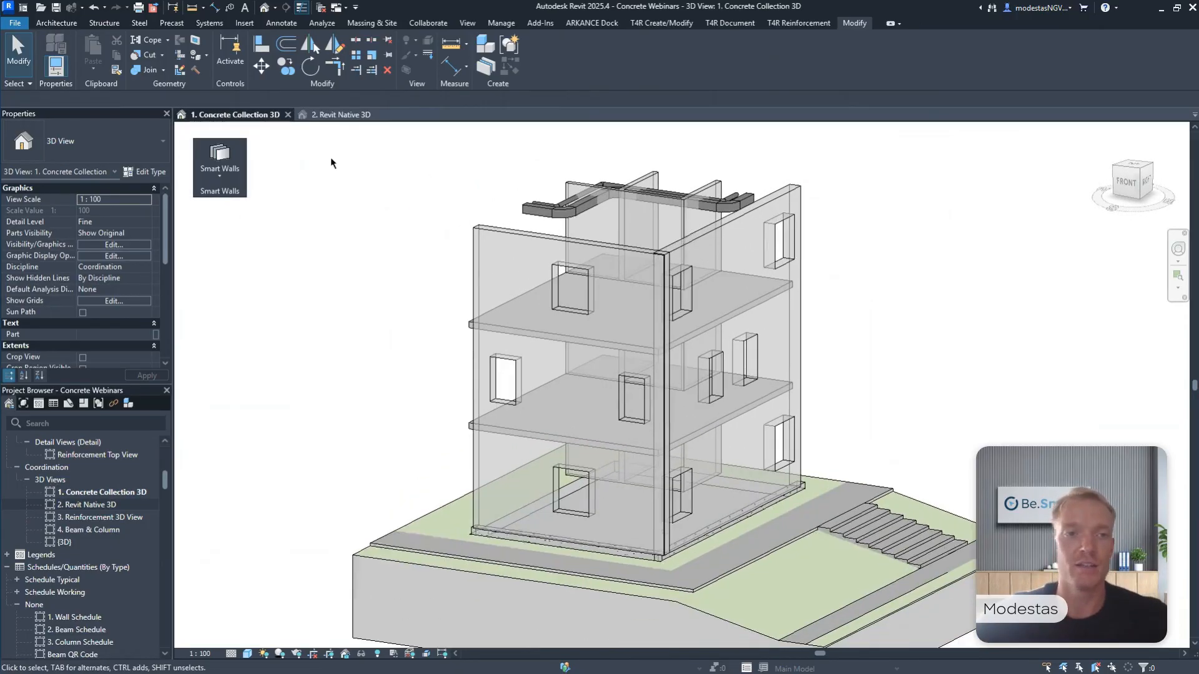
left_click(230, 167)
left_click(247, 351)
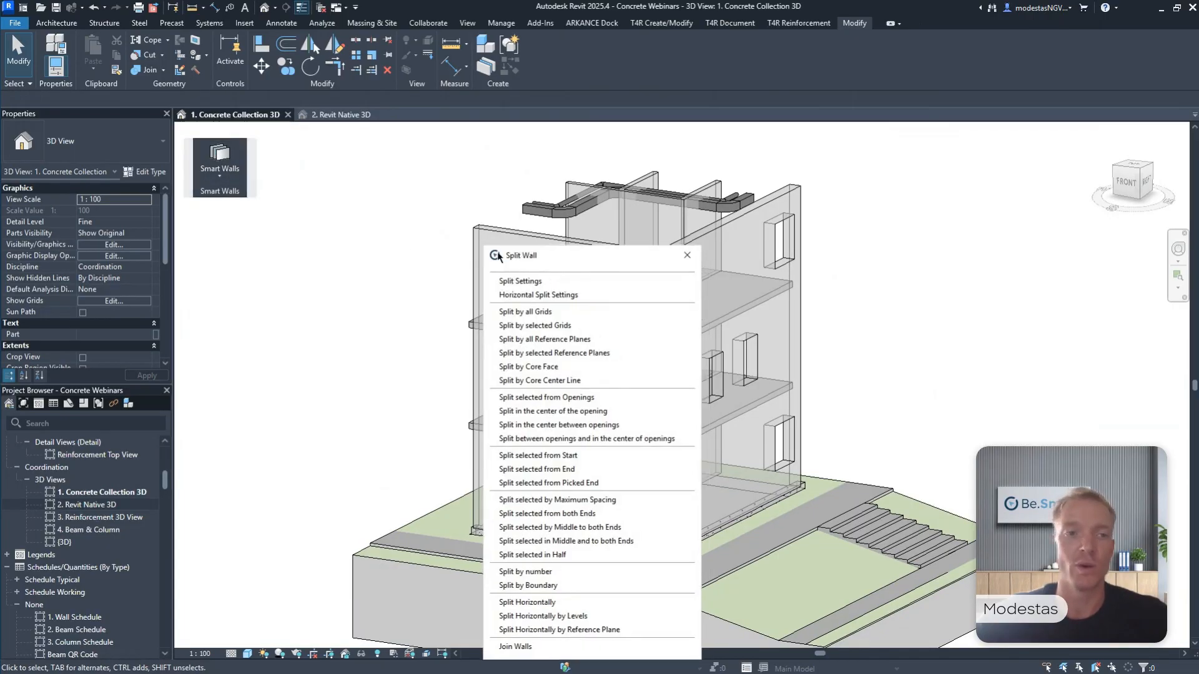
left_click_drag(491, 253, 229, 218)
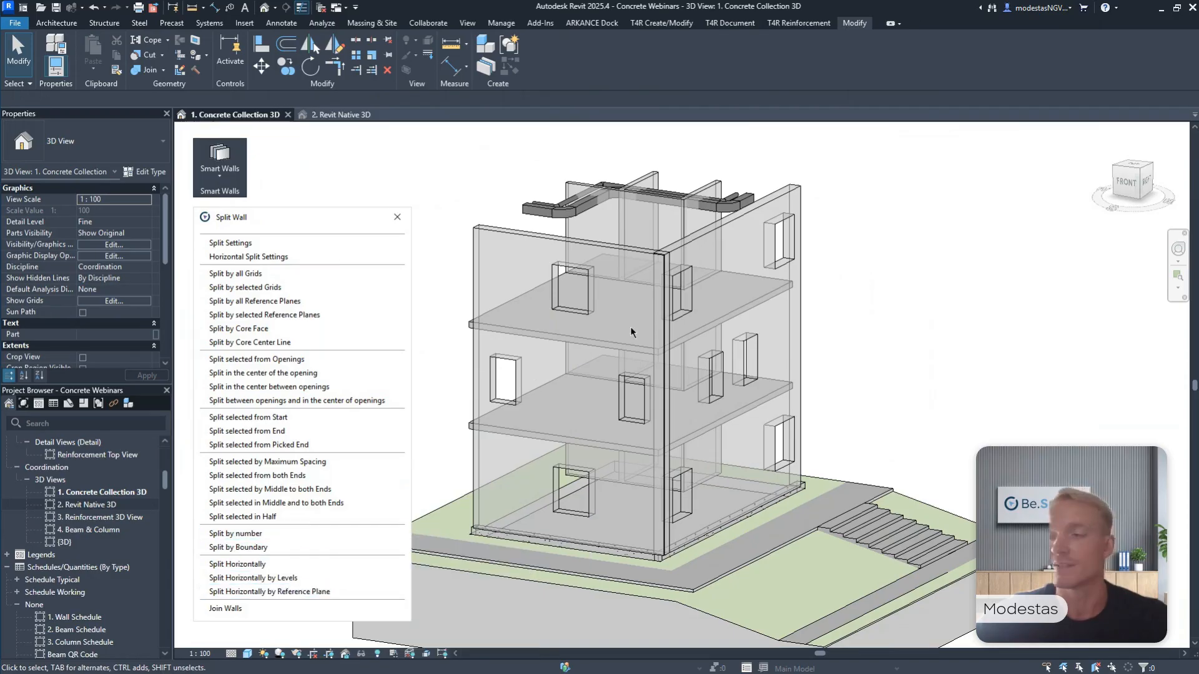
Split the full-height front and right facade walls horizontally by levels L2 and L3 with 0 mm offset.
middle_click_drag(582, 268, 629, 276)
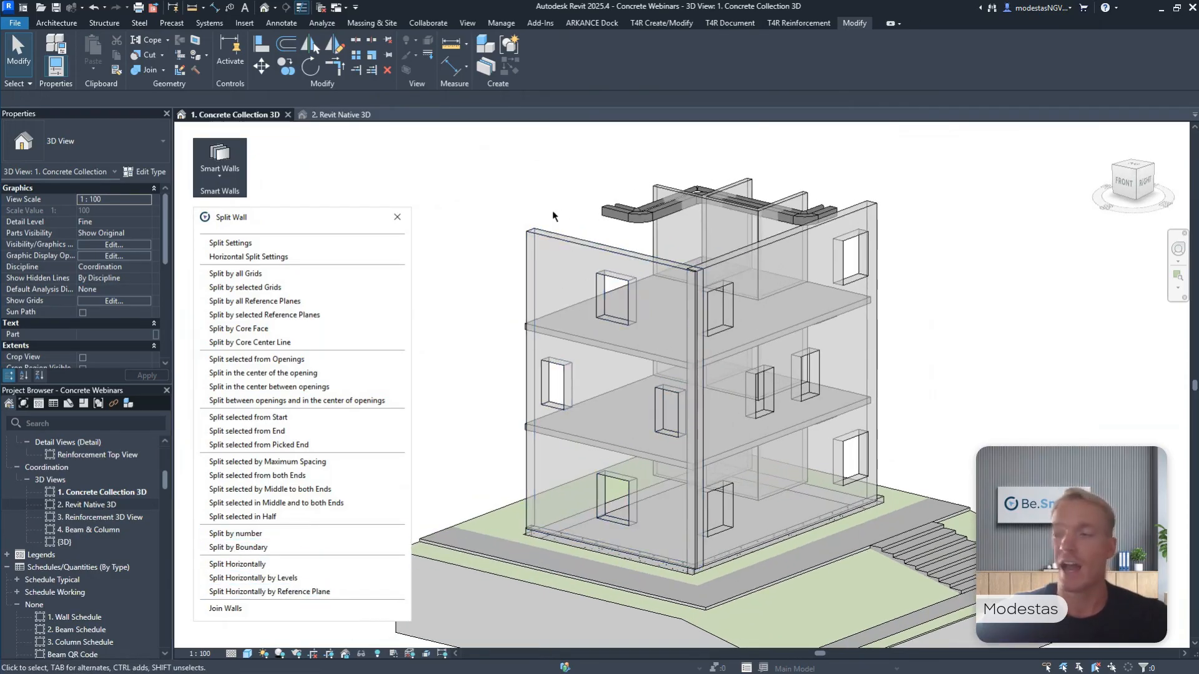
middle_click_drag(553, 216, 550, 213)
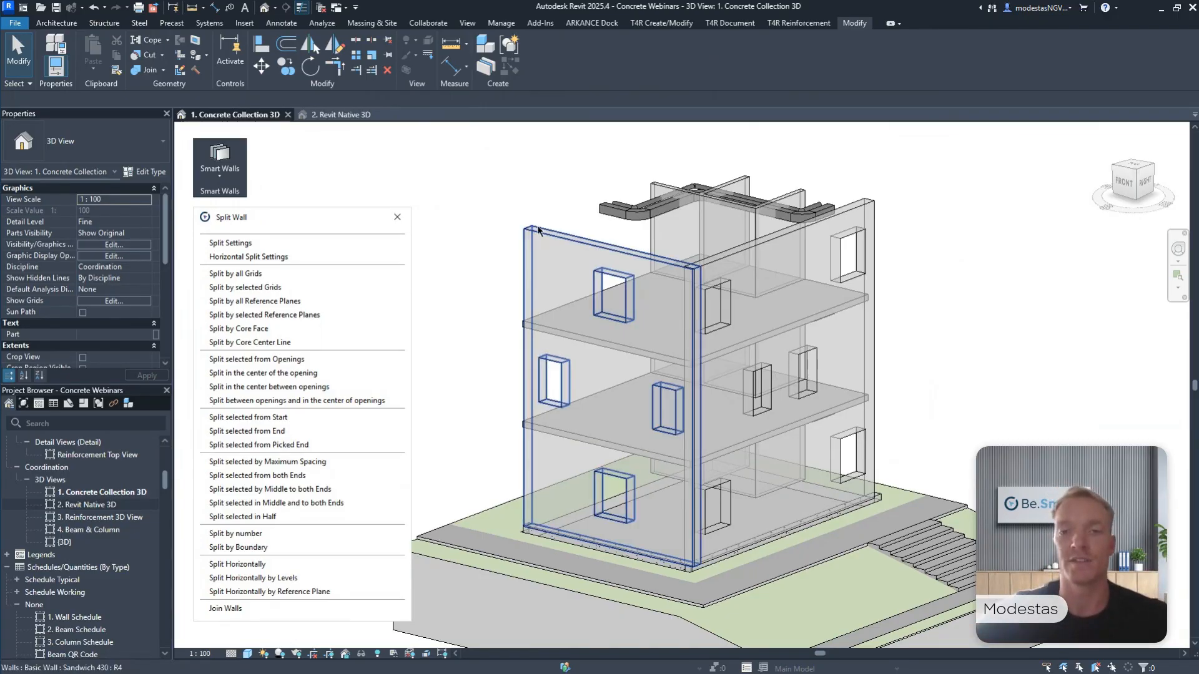
left_click(541, 236)
left_click(718, 262, "ctrl")
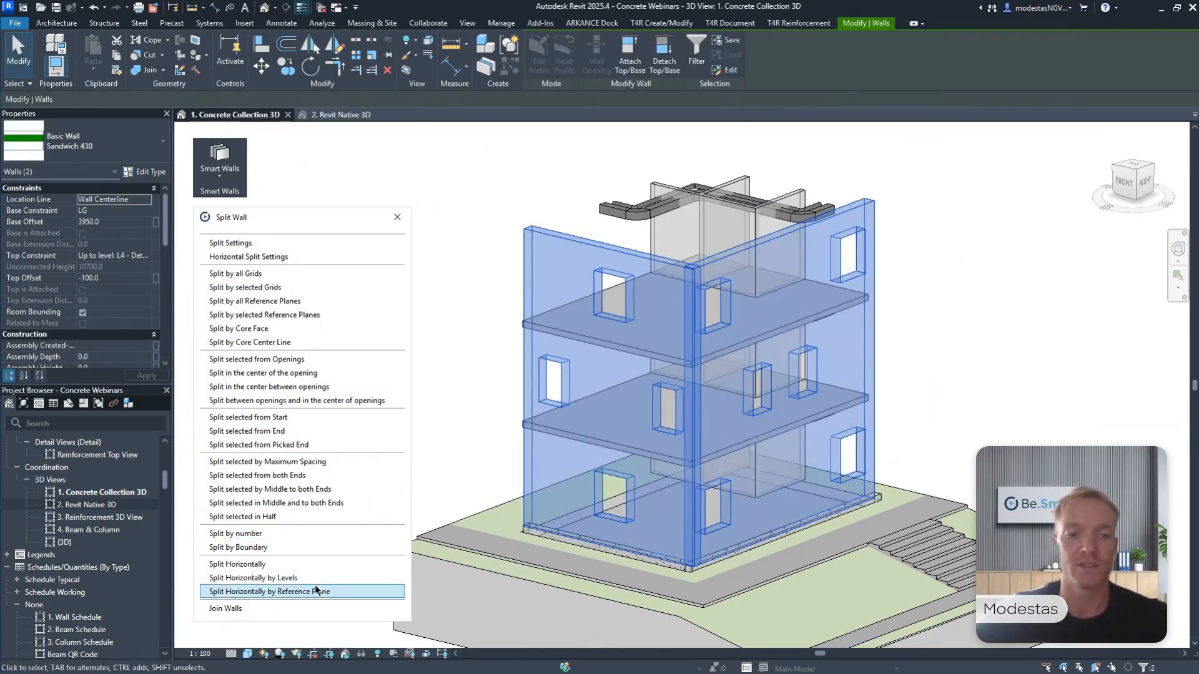
left_click(268, 578)
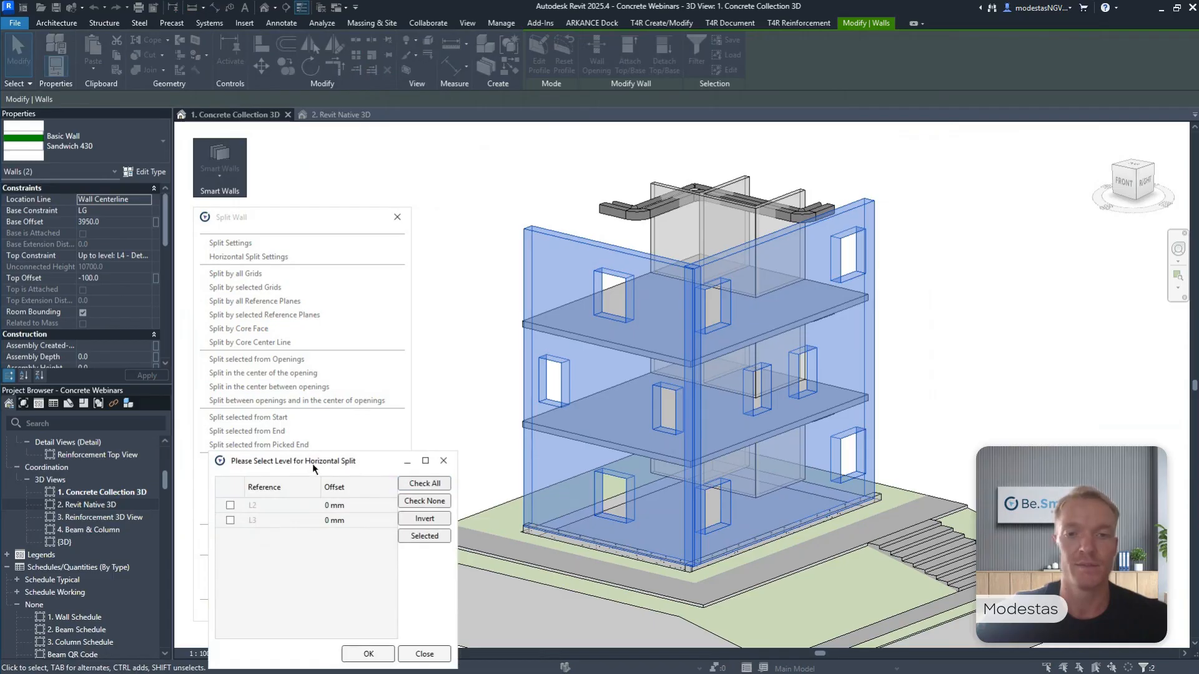
left_click_drag(312, 464, 574, 262)
left_click(492, 304)
left_click(492, 319)
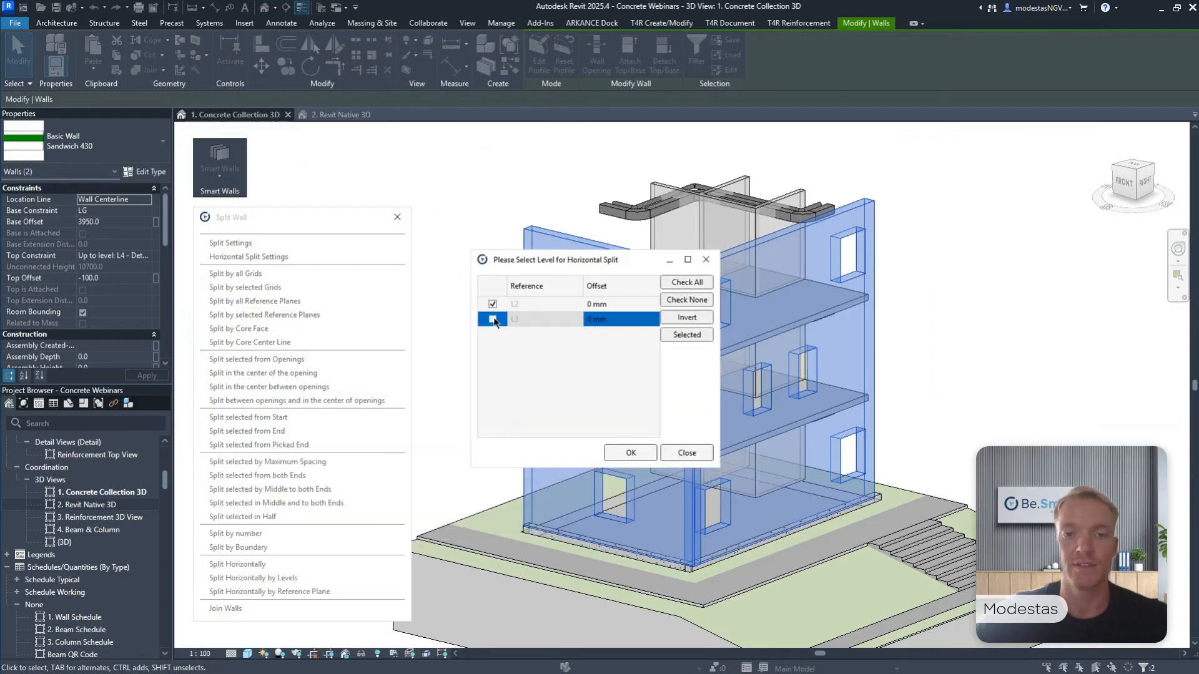
left_click(626, 451)
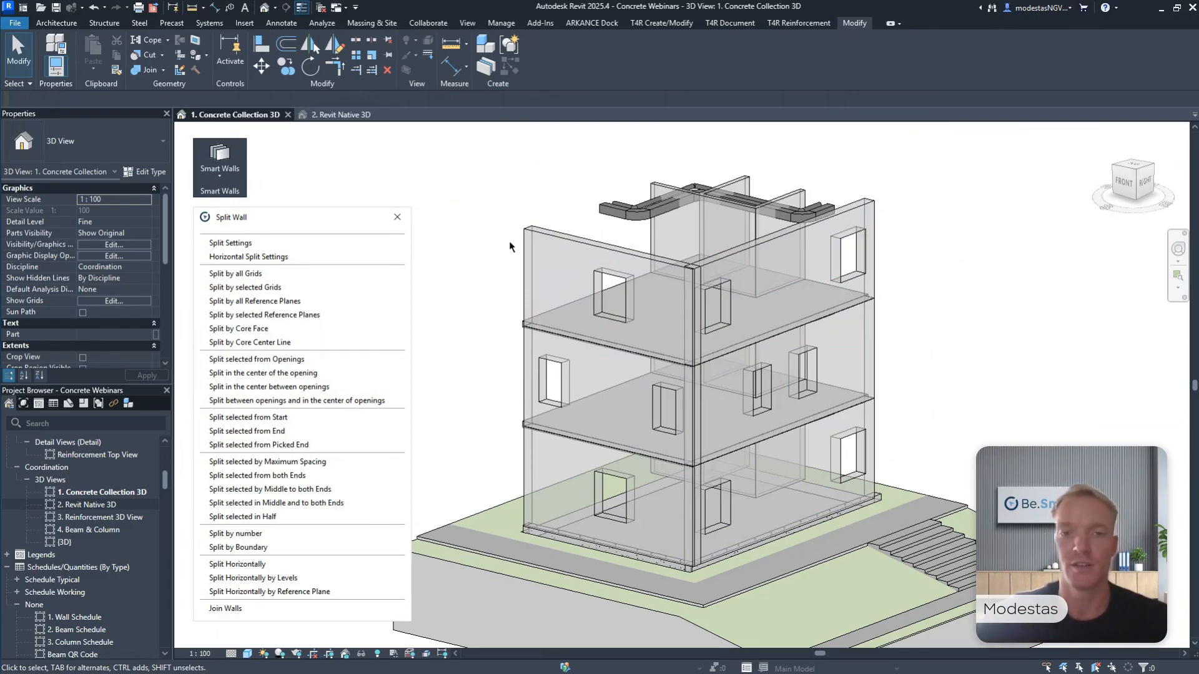
Split the six storey-high front and right facade walls from their start with Split Wall, and close the tool's window.
left_click(543, 281)
left_click(527, 430, "ctrl")
left_click(518, 459, "ctrl")
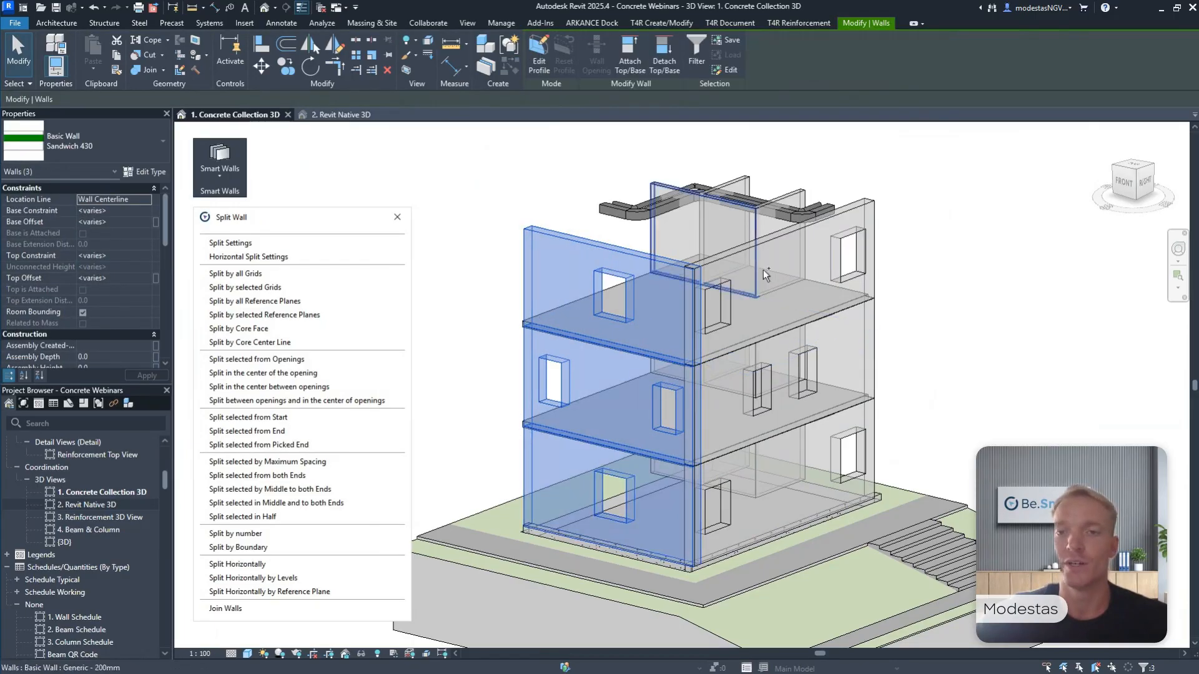
left_click(871, 262, "ctrl")
left_click(876, 352, "ctrl")
left_click(880, 430, "ctrl")
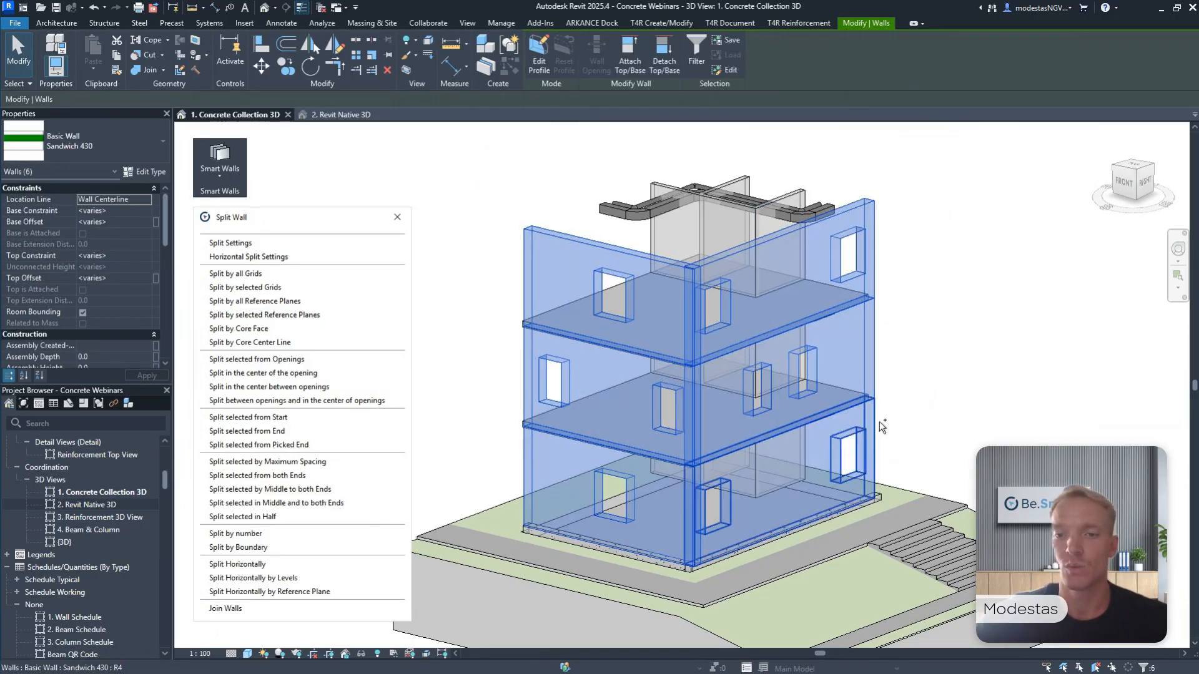
left_click(253, 417)
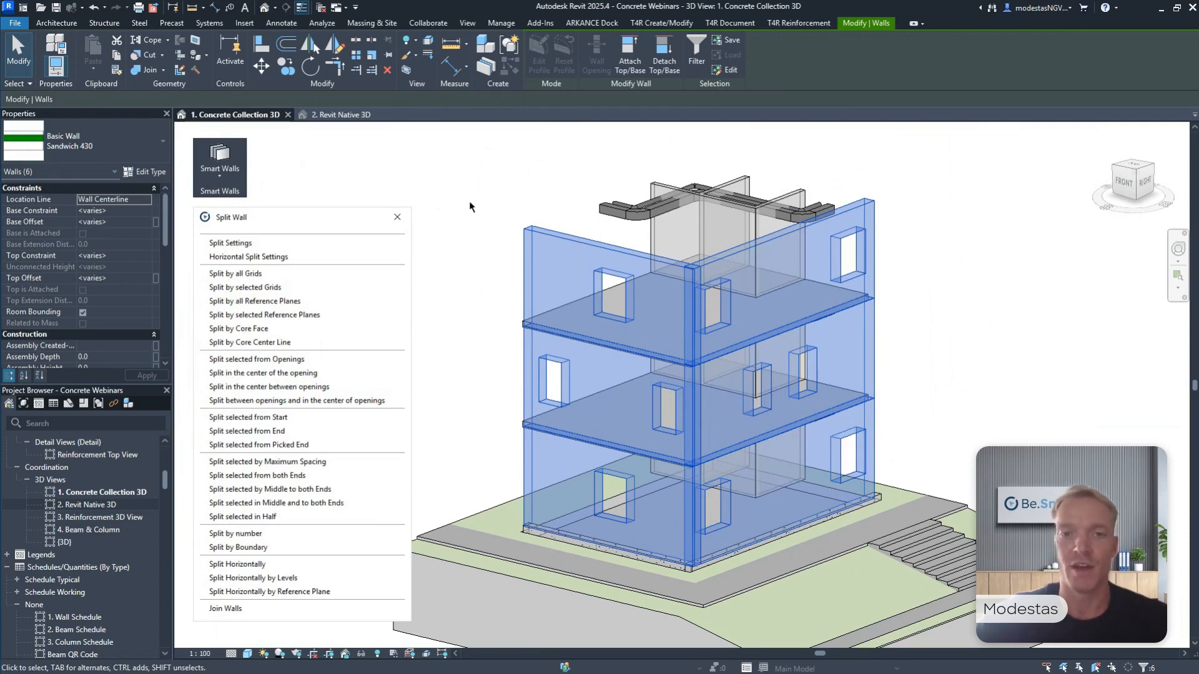
left_click(397, 217)
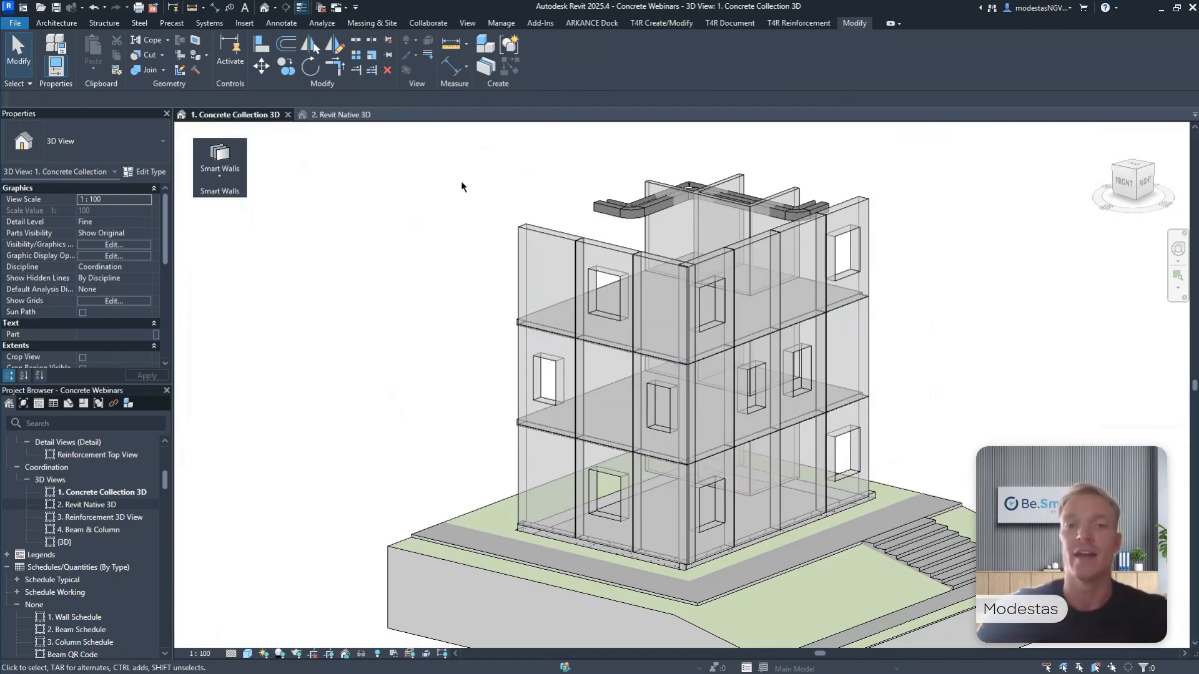
Examine the lengths of the new top-storey panels on the front and right facades in their properties.
scroll(562, 190, "up", 3)
left_click(544, 267)
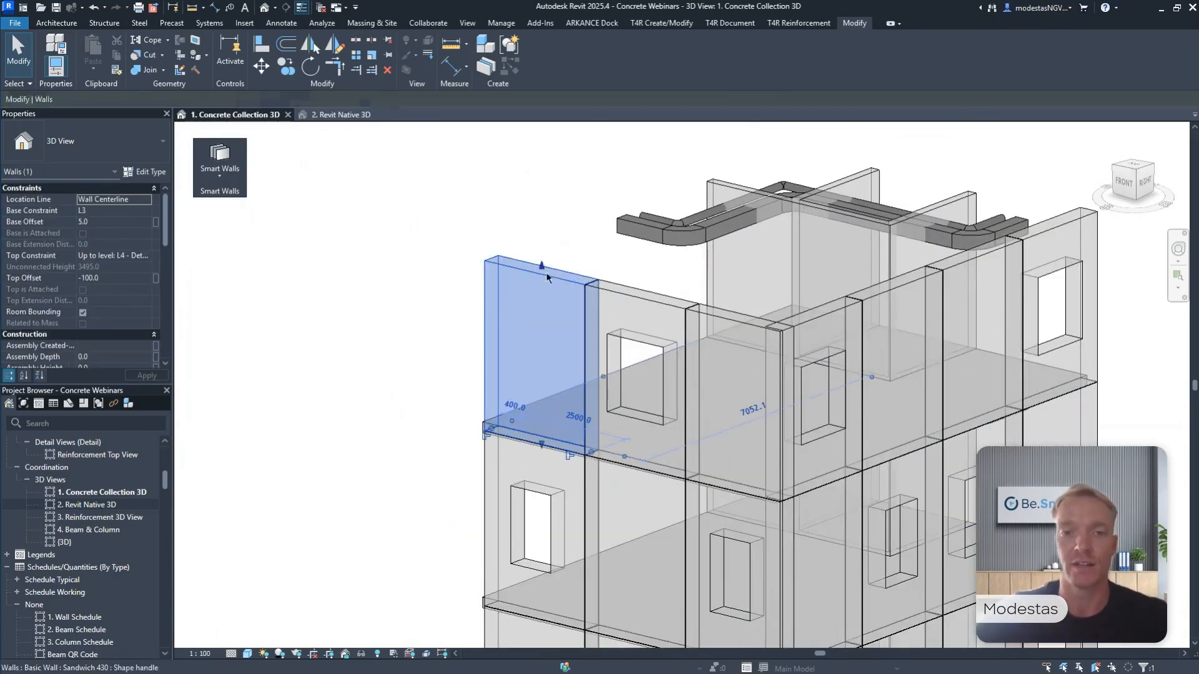
scroll(560, 193, "up", 1)
scroll(122, 254, "down", 5)
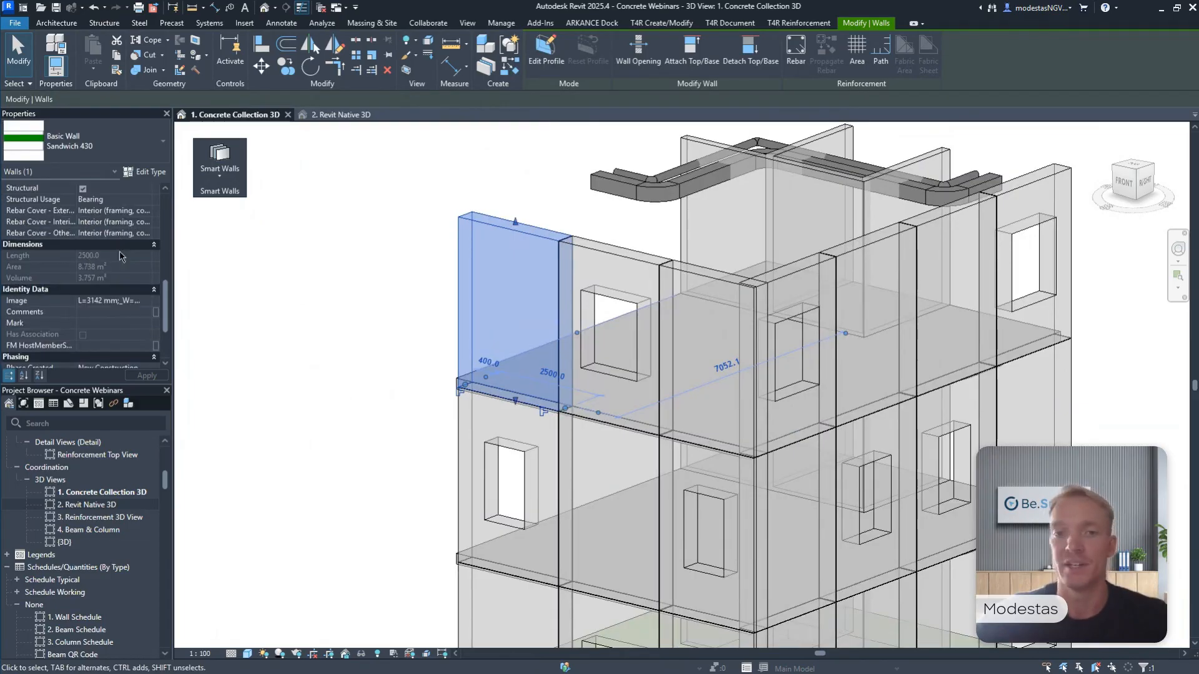
left_click(607, 253)
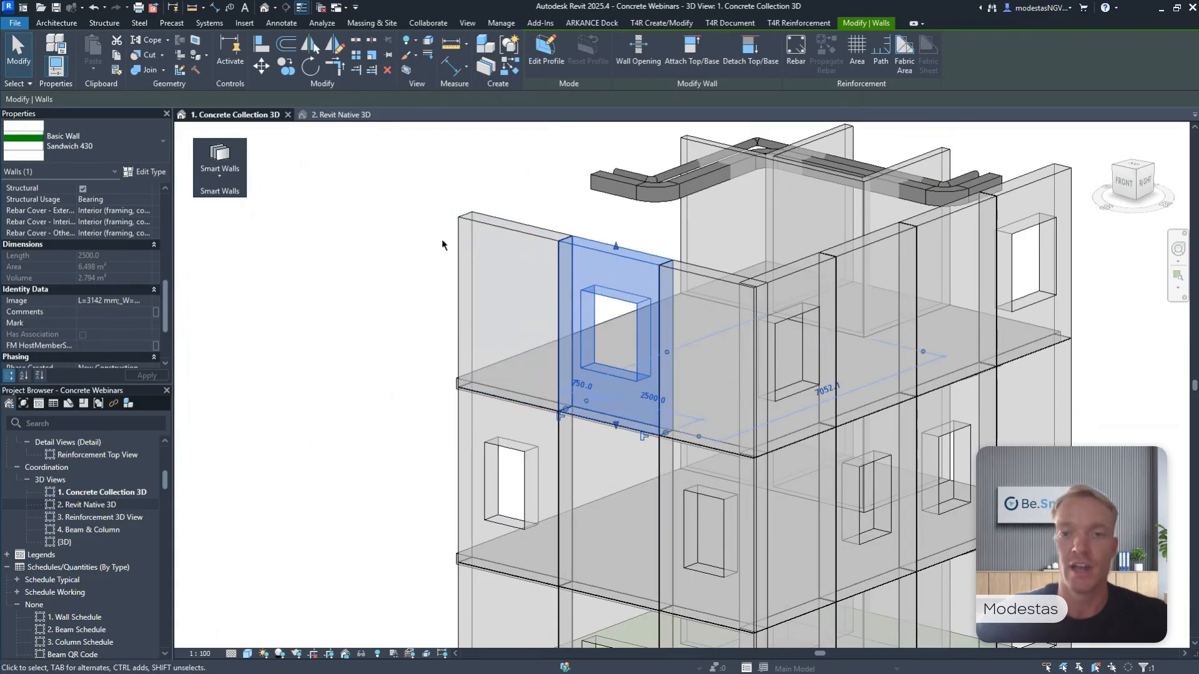
left_click(701, 274)
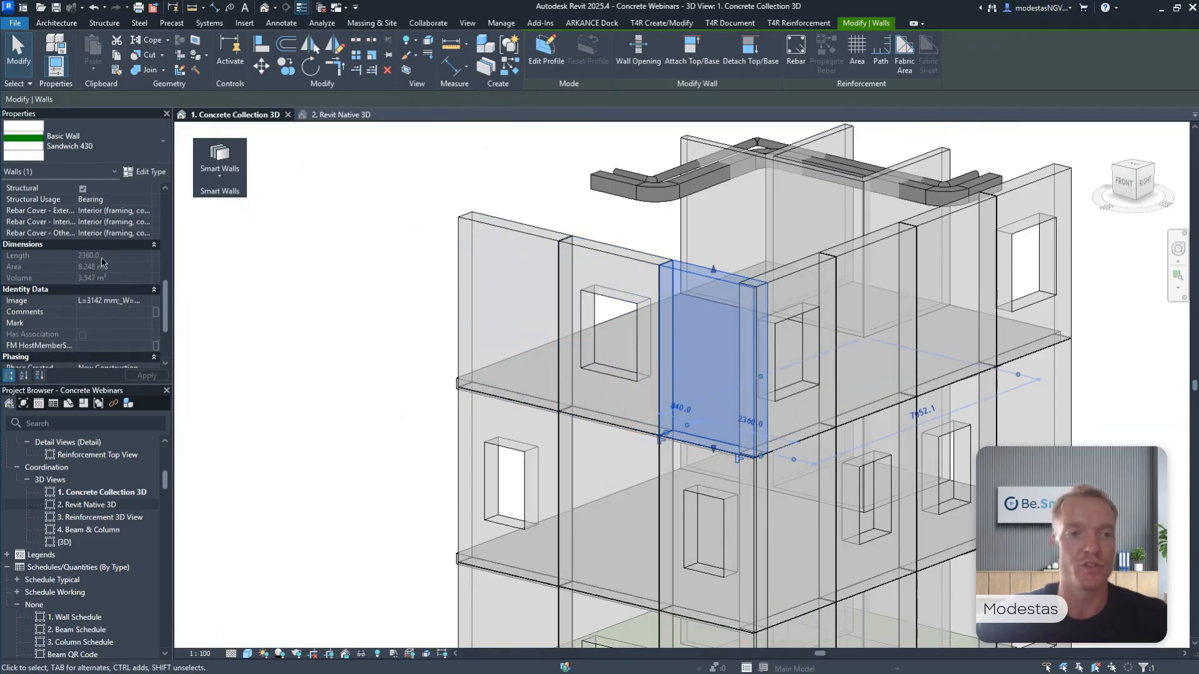
left_click(805, 269)
left_click(937, 226)
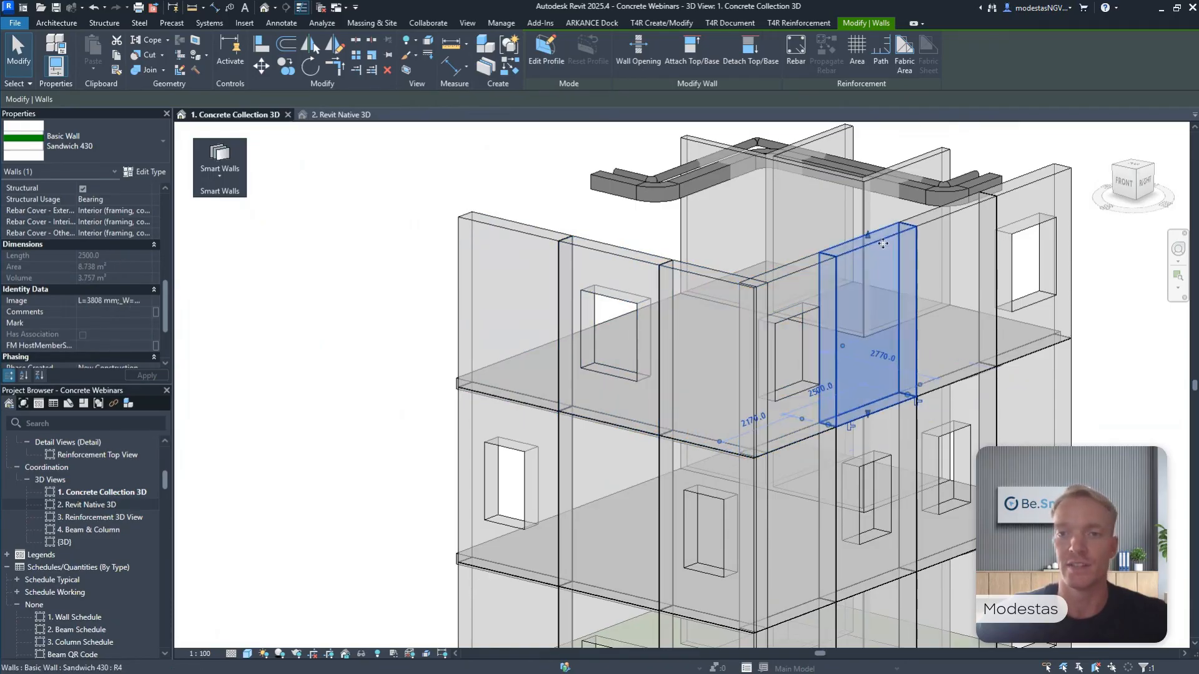
left_click(937, 226)
left_click(345, 255)
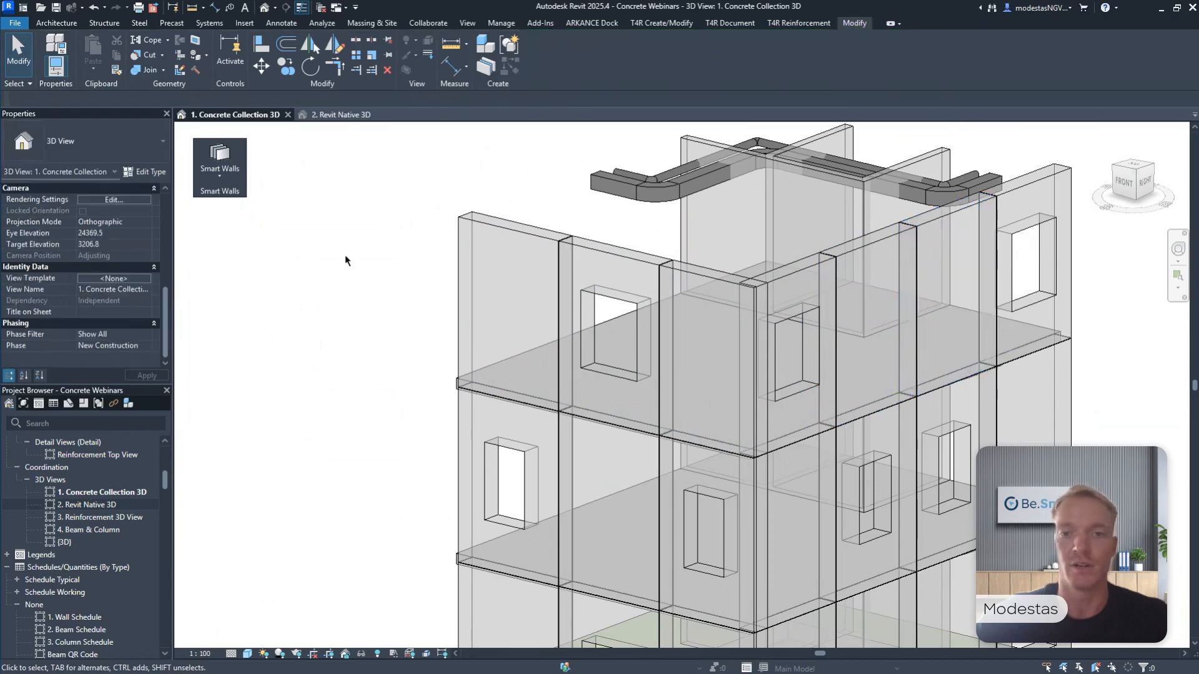
Return the floating Smart Walls panel to the ribbon and float the Smart Connections panel beside the building.
scroll(346, 256, "down", 3)
middle_click_drag(362, 263, 381, 262)
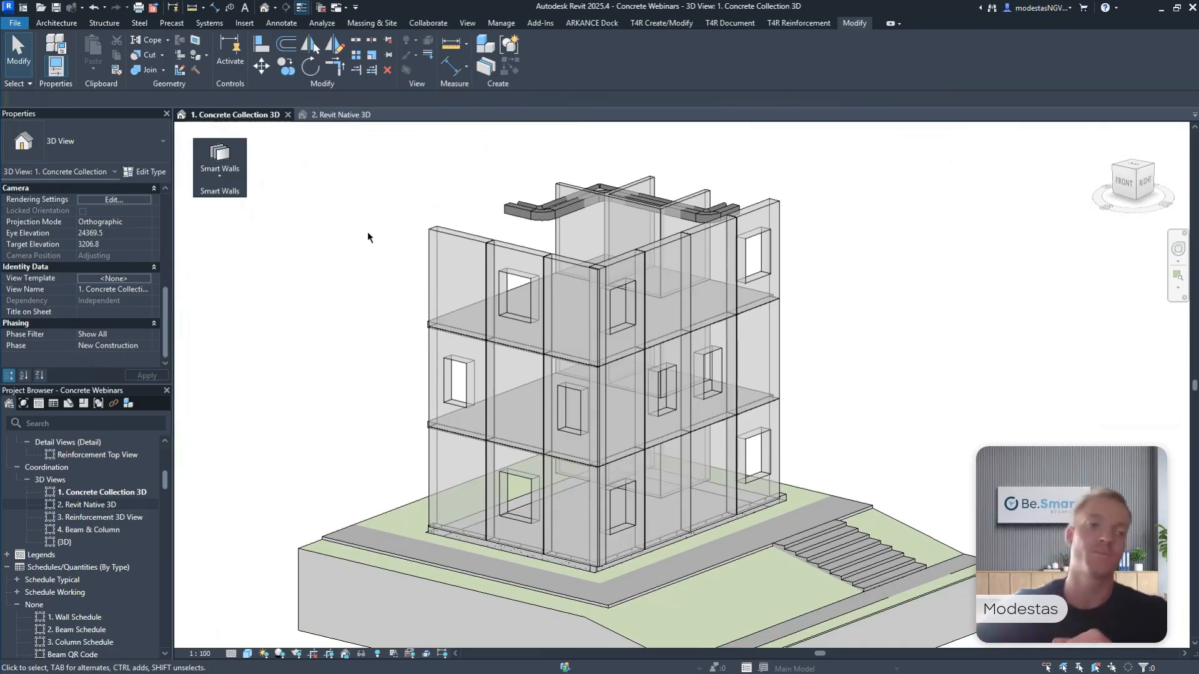
left_click_drag(216, 196, 522, 80)
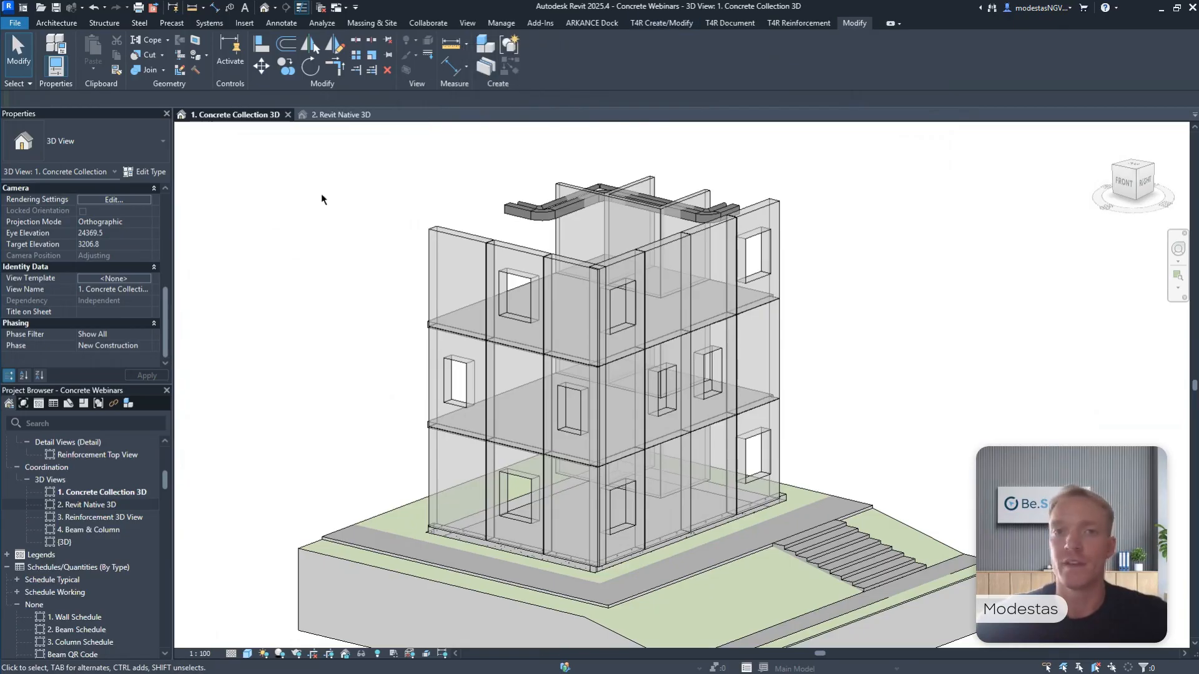
left_click(661, 23)
left_click_drag(700, 88, 362, 190)
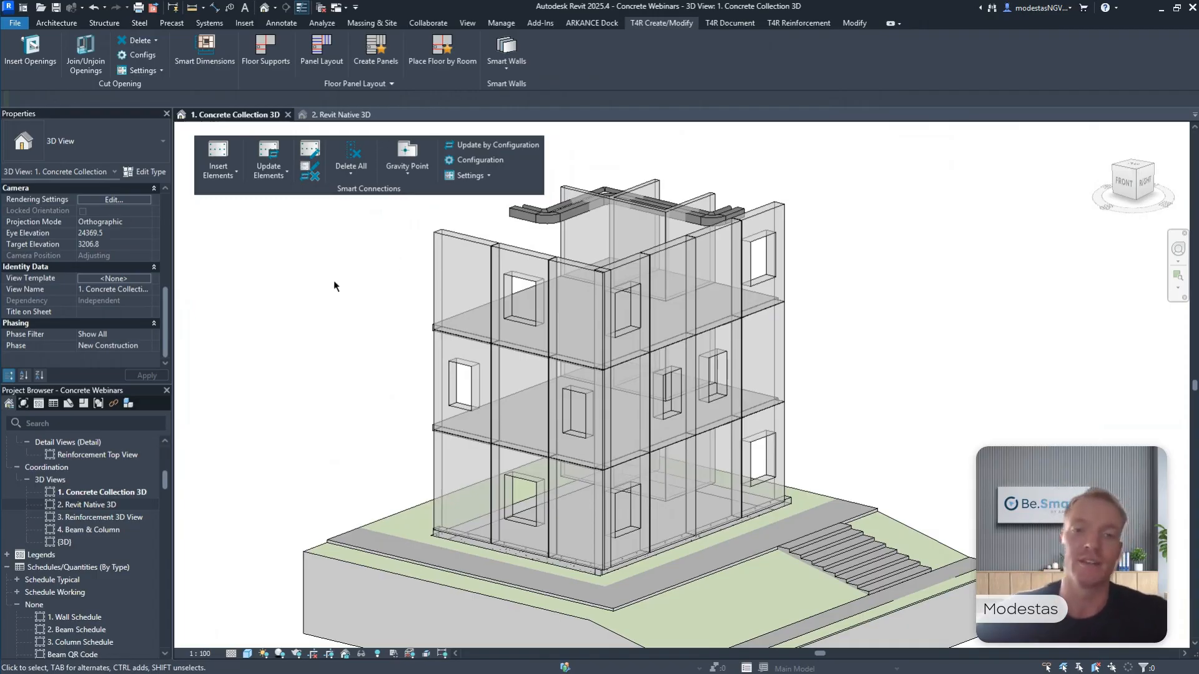
middle_click_drag(350, 275, 453, 284)
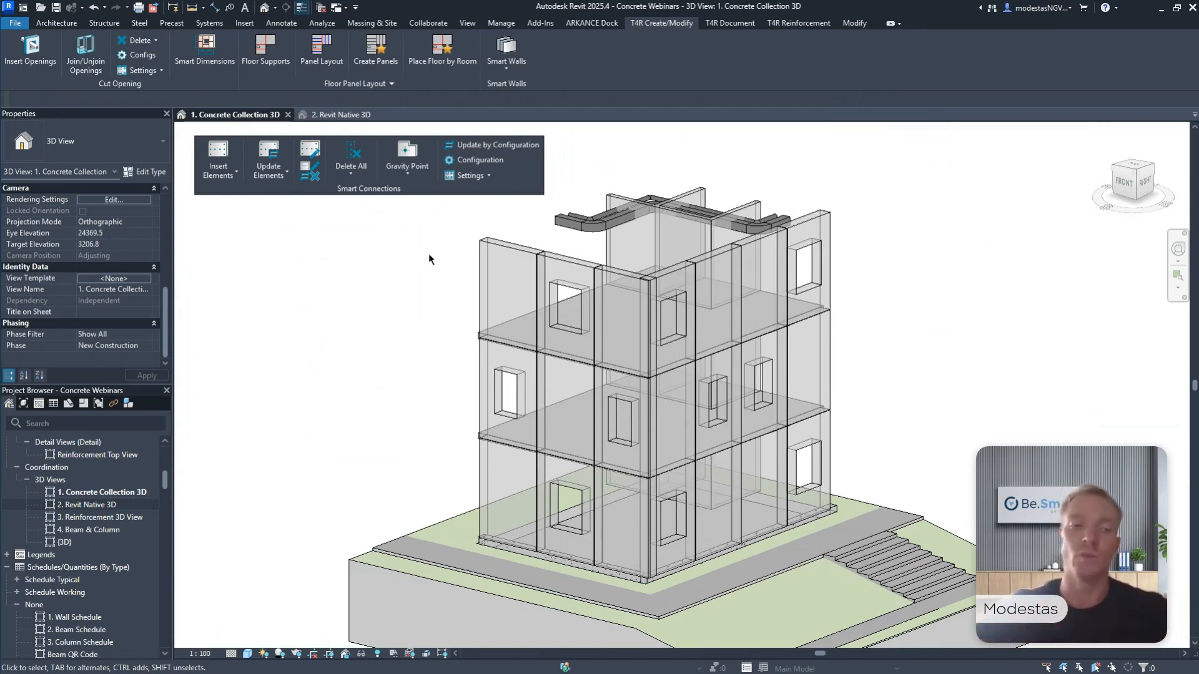
Place three Top fix Modix M30 connections along the top face of the leftmost top-storey front panel, using face placement.
scroll(87, 522, "down", 10)
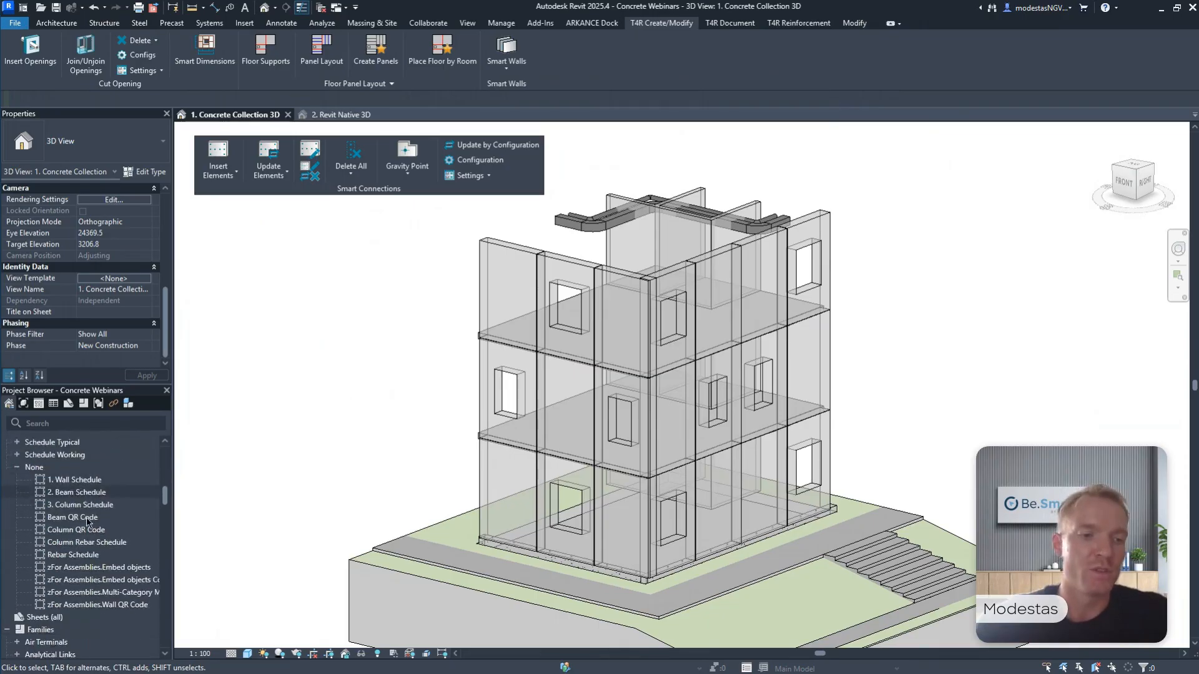
scroll(87, 521, "down", 15)
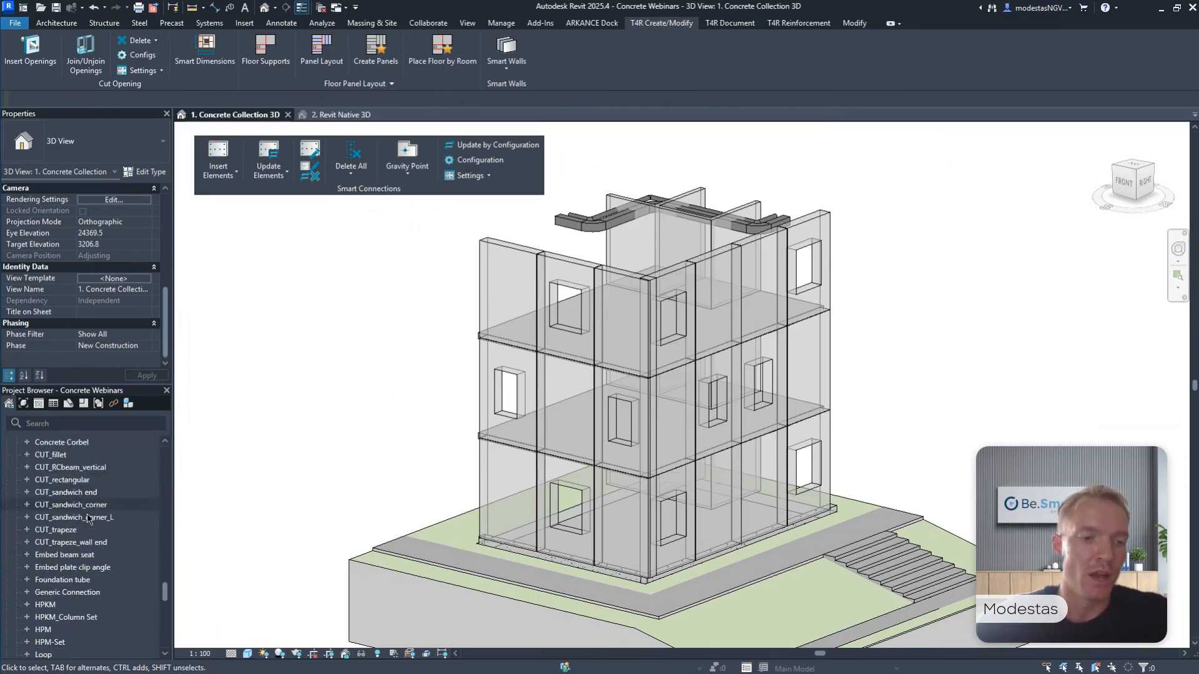
scroll(88, 518, "down", 2)
left_click_drag(63, 541, 373, 350)
scroll(458, 325, "up", 5)
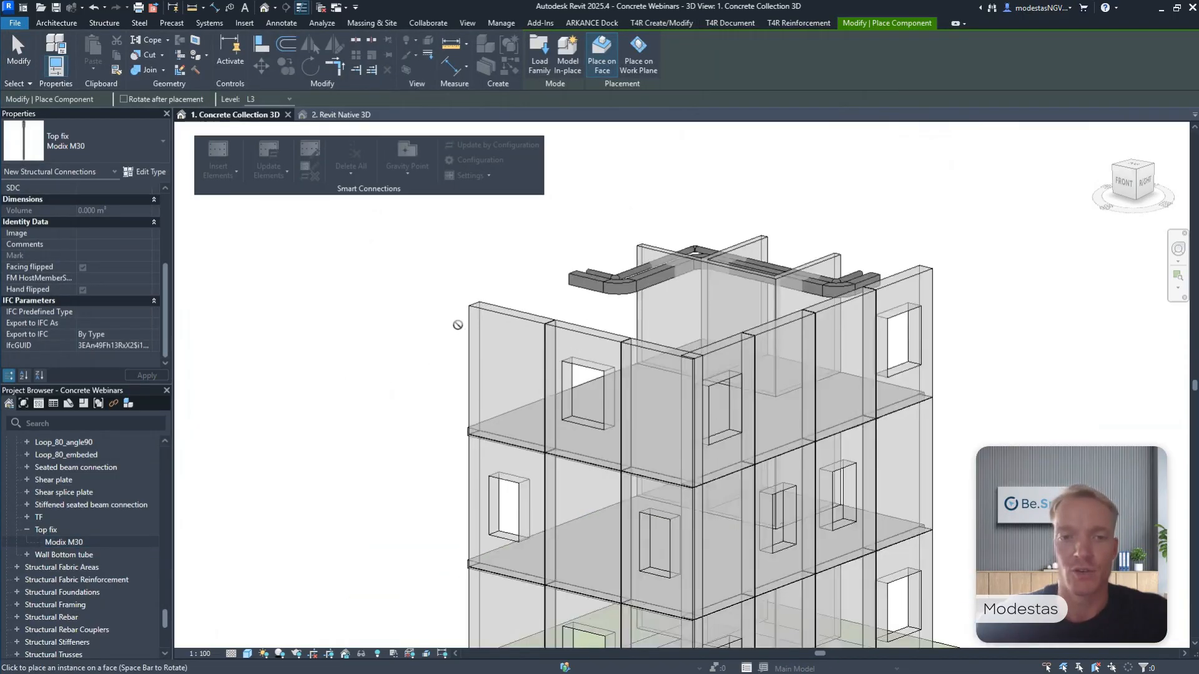
left_click(602, 62)
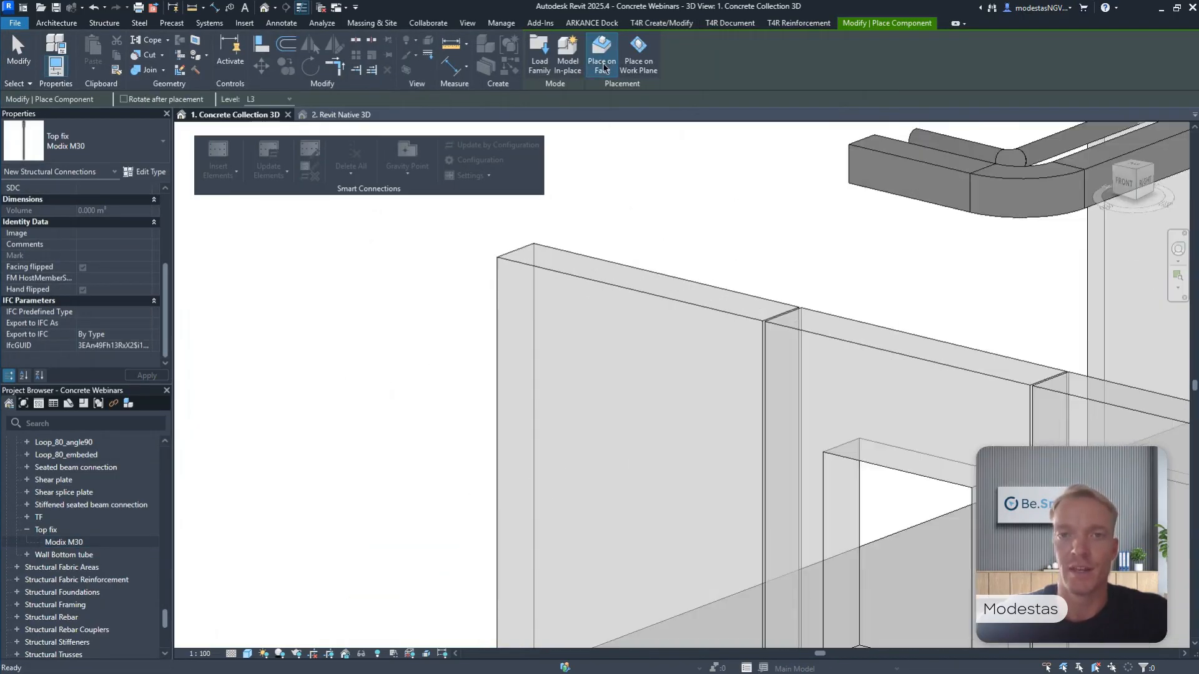
left_click(602, 62)
scroll(543, 255, "up", 2)
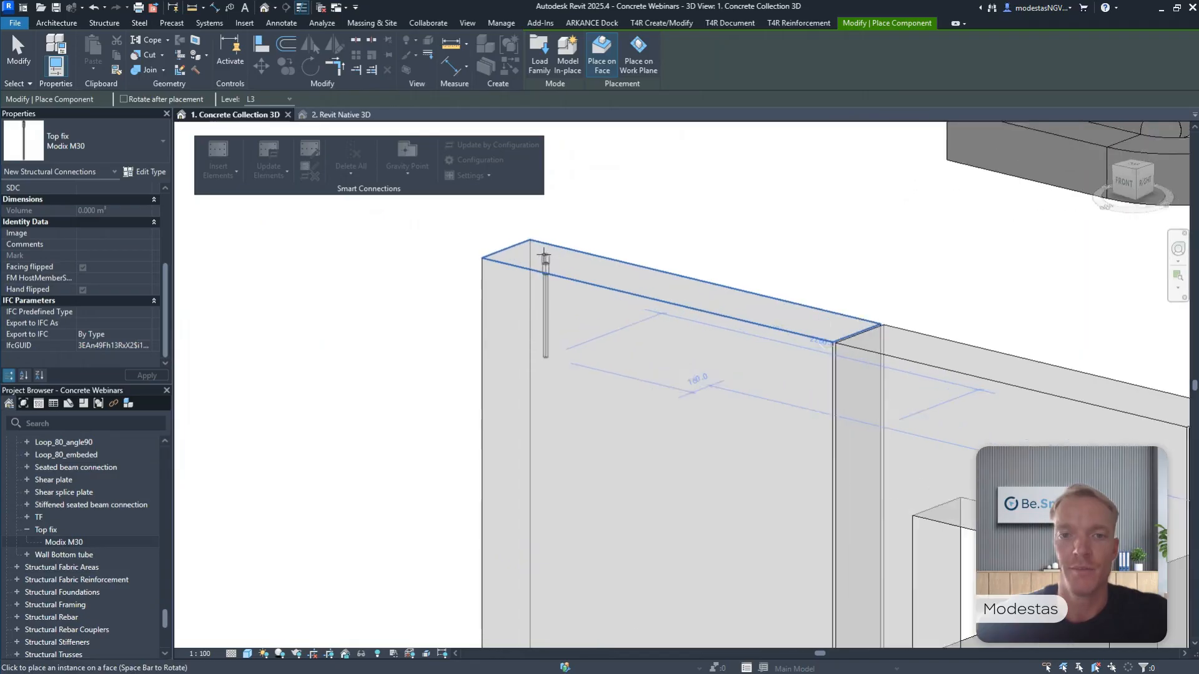
scroll(544, 256, "up", 1)
left_click(540, 253)
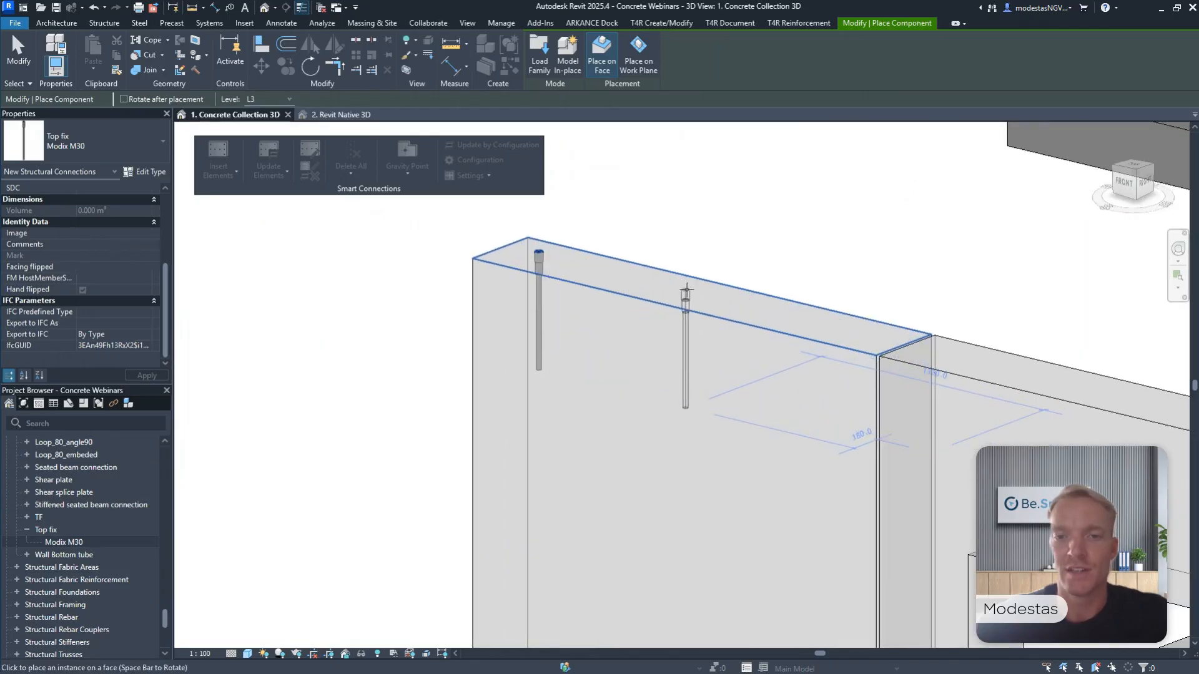
left_click(686, 291)
left_click(867, 329)
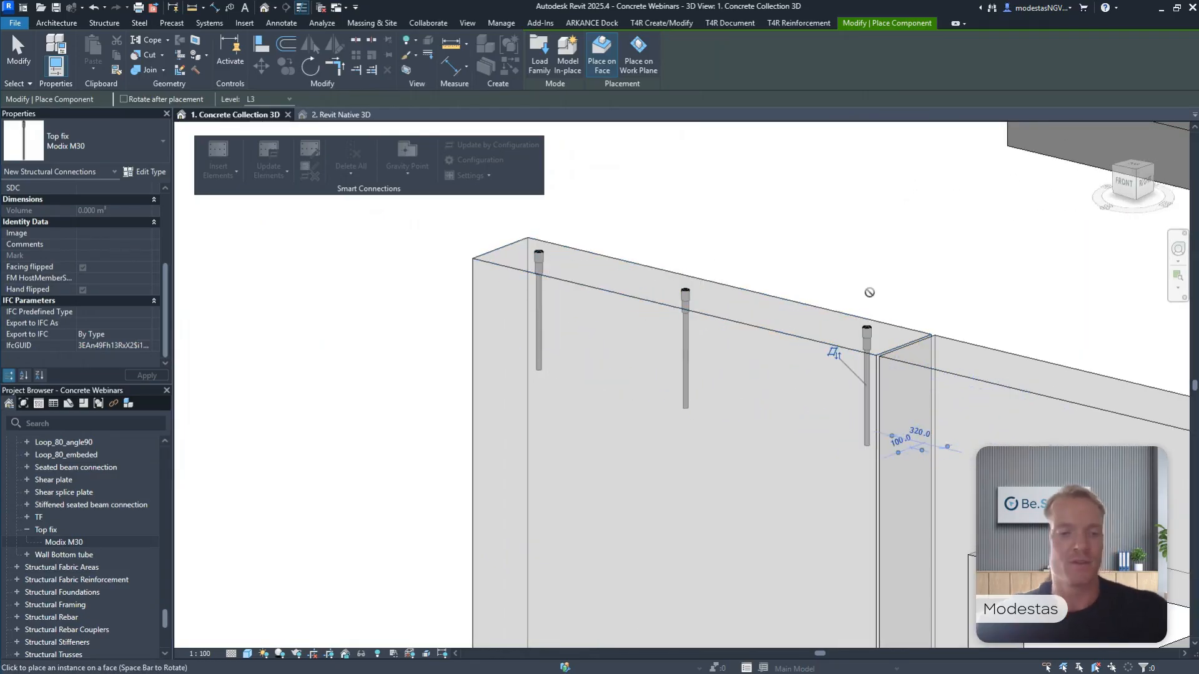
key("Escape")
key("Escape")
Open the L4 - Details & Connectors floor plan at the panel holding the three connections.
middle_click_drag(879, 285, 840, 303)
scroll(896, 302, "down", 1)
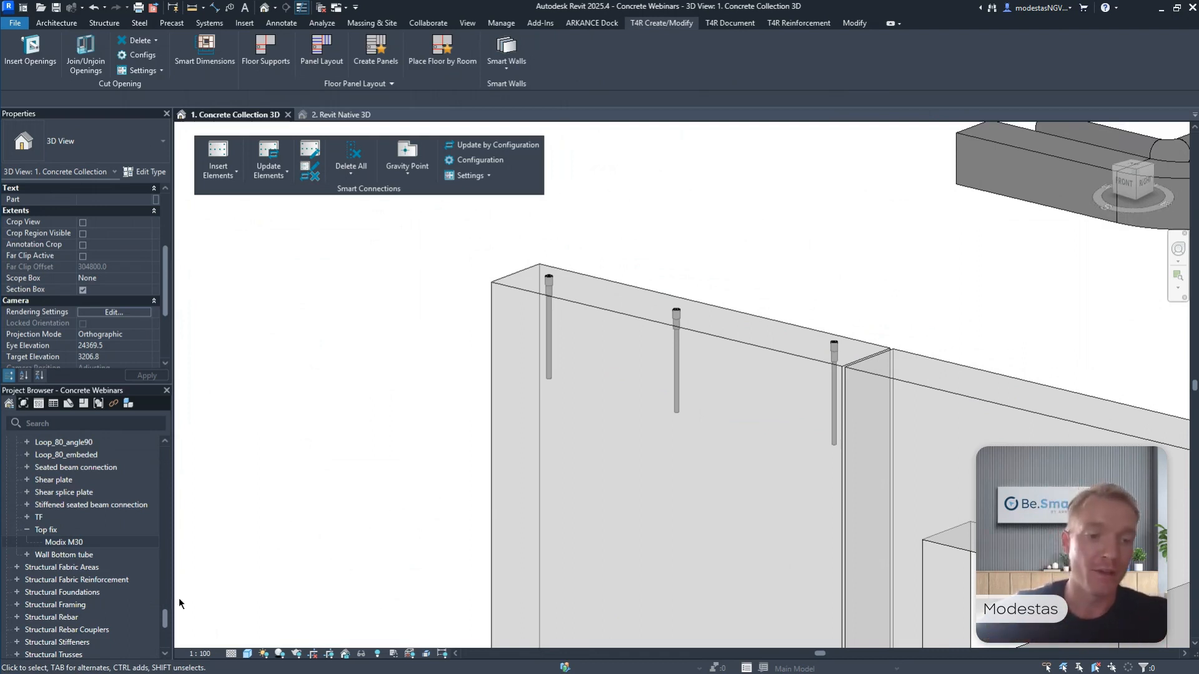
left_click_drag(165, 621, 165, 455)
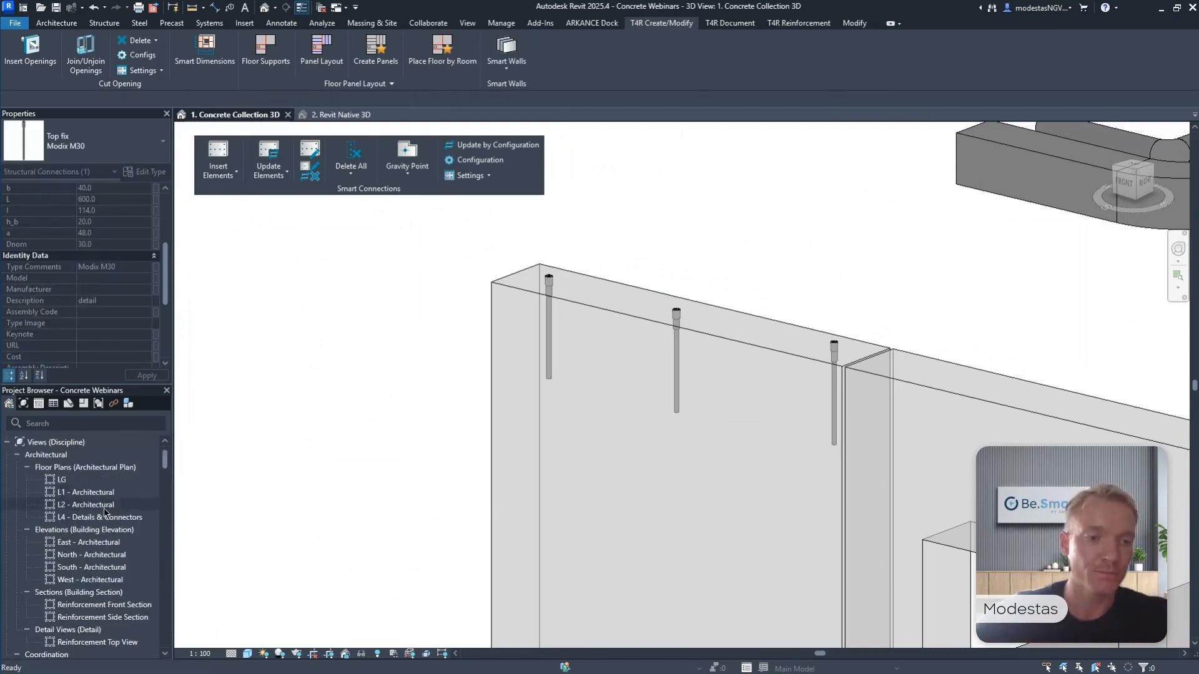
left_click(103, 517)
double_click(104, 518)
scroll(640, 545, "up", 10)
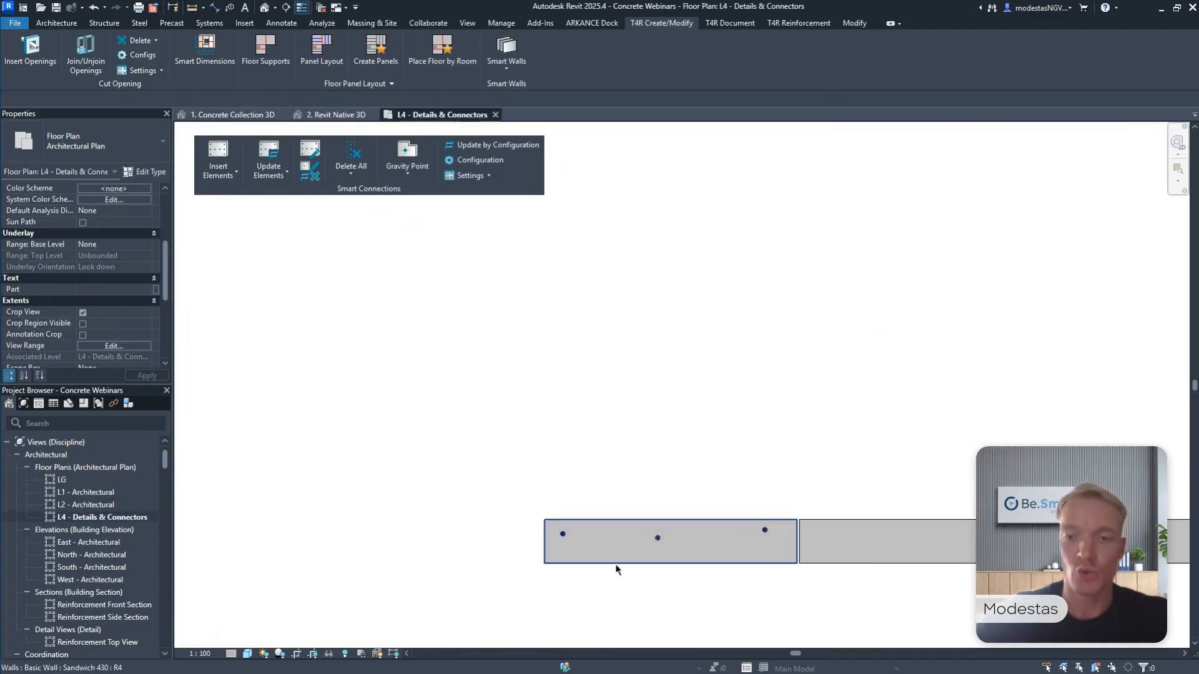
middle_click_drag(622, 570, 617, 491)
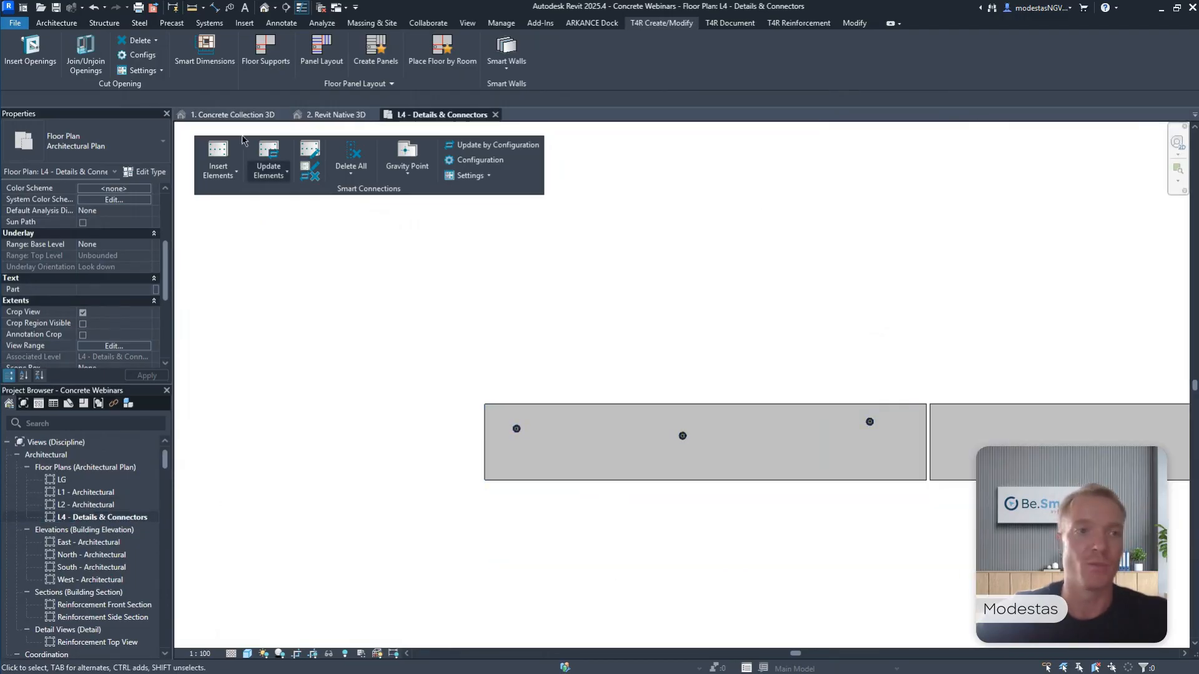
Draw one reference plane along the panel's centreline and another across the panel between its first two connections.
left_click(58, 23)
left_click(994, 55)
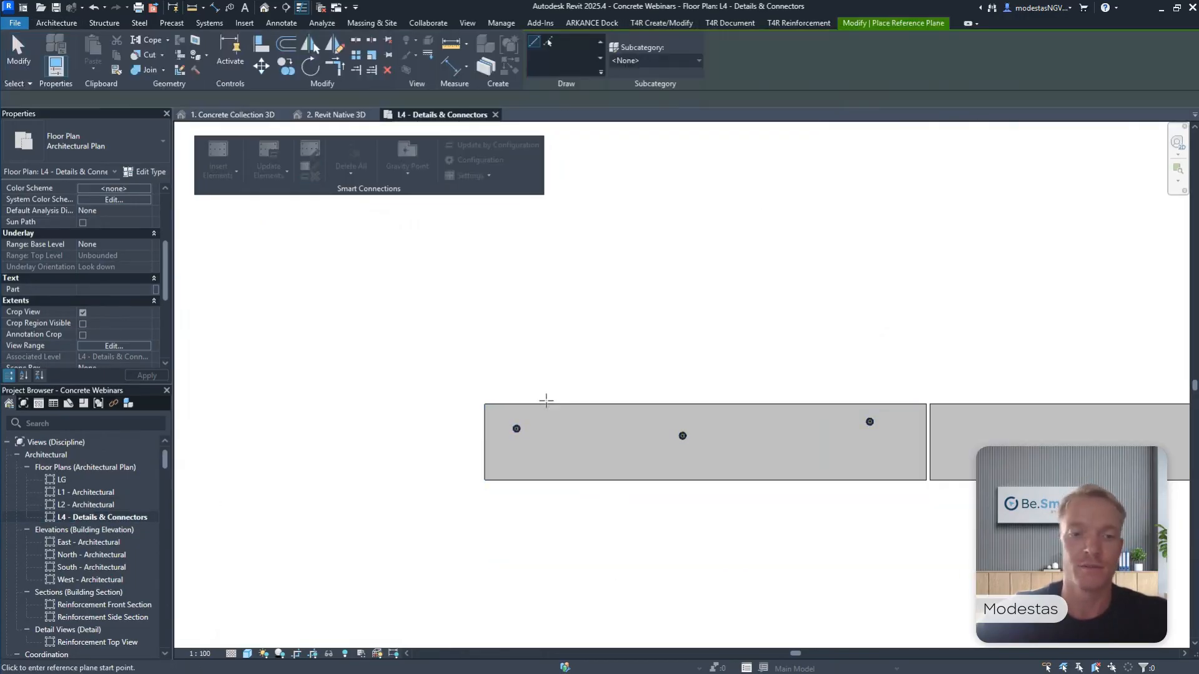
left_click(445, 441)
left_click(951, 442)
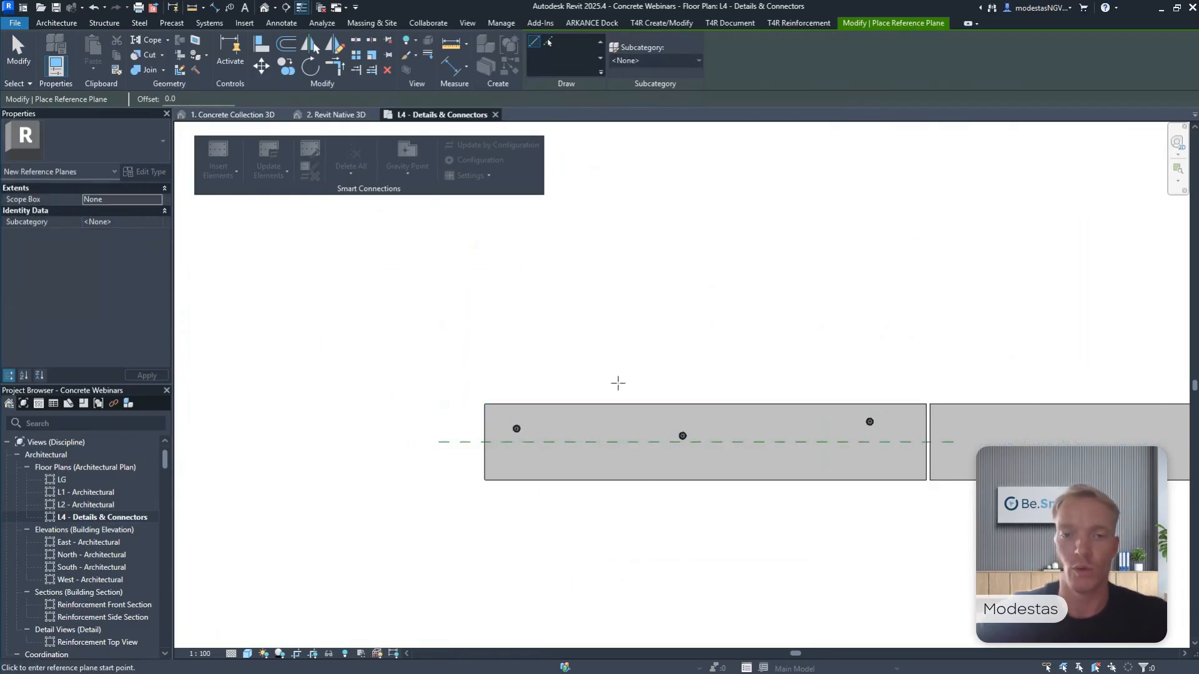
left_click(566, 349)
left_click(565, 511)
key("Escape")
key("Escape")
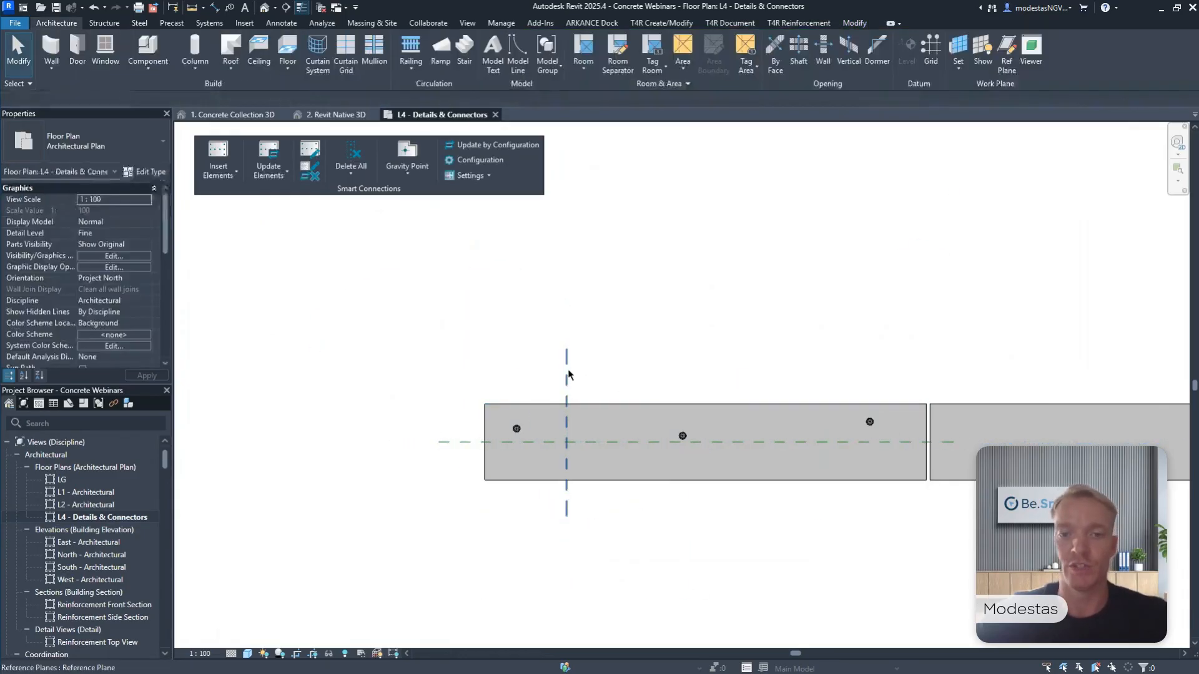
Set the crossing reference plane's distance from the panel's left end to 250 mm.
left_click(568, 375)
left_click(525, 374)
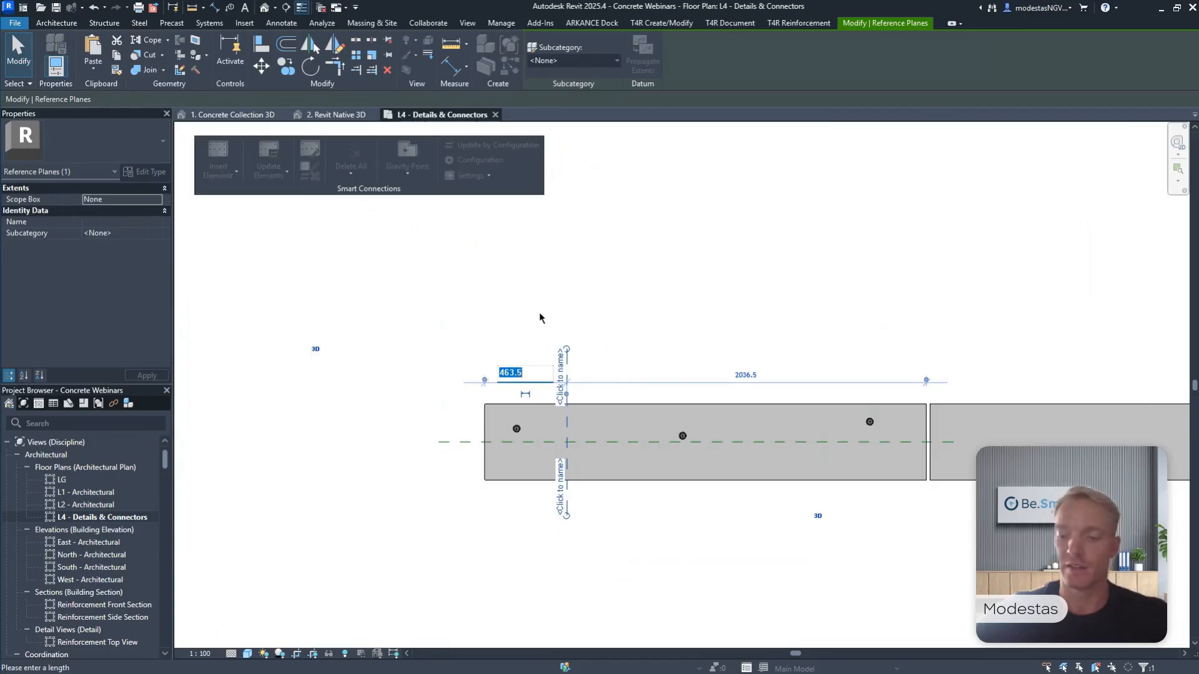
type("250")
key("Return")
scroll(545, 421, "up", 4)
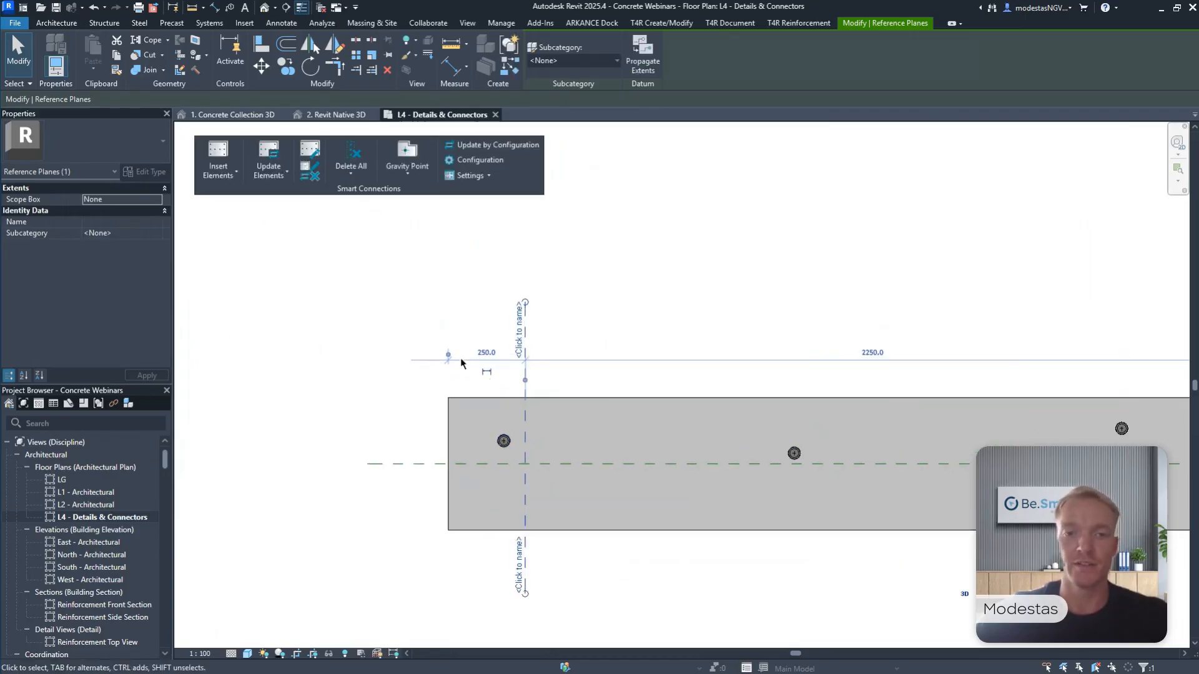
Move the leftmost connection by its centre onto the intersection of the two reference planes.
middle_click_drag(601, 395, 614, 325)
scroll(614, 324, "down", 1)
scroll(474, 268, "up", 2)
left_click(524, 365)
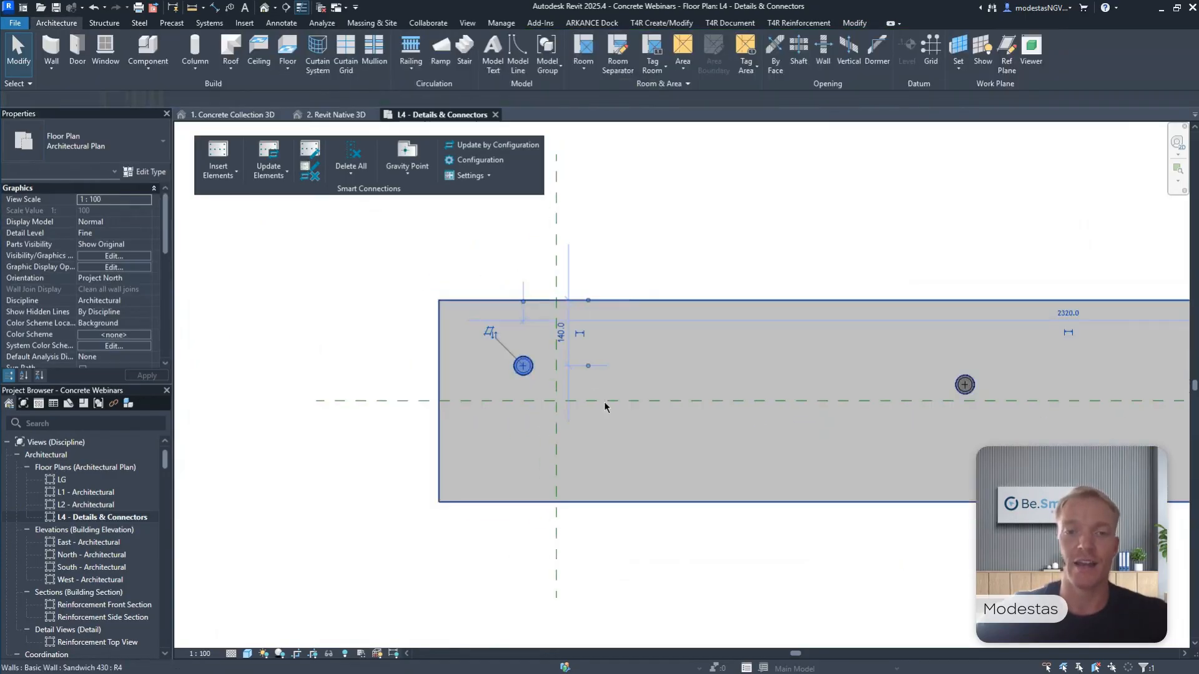
left_click(261, 66)
scroll(524, 362, "up", 3)
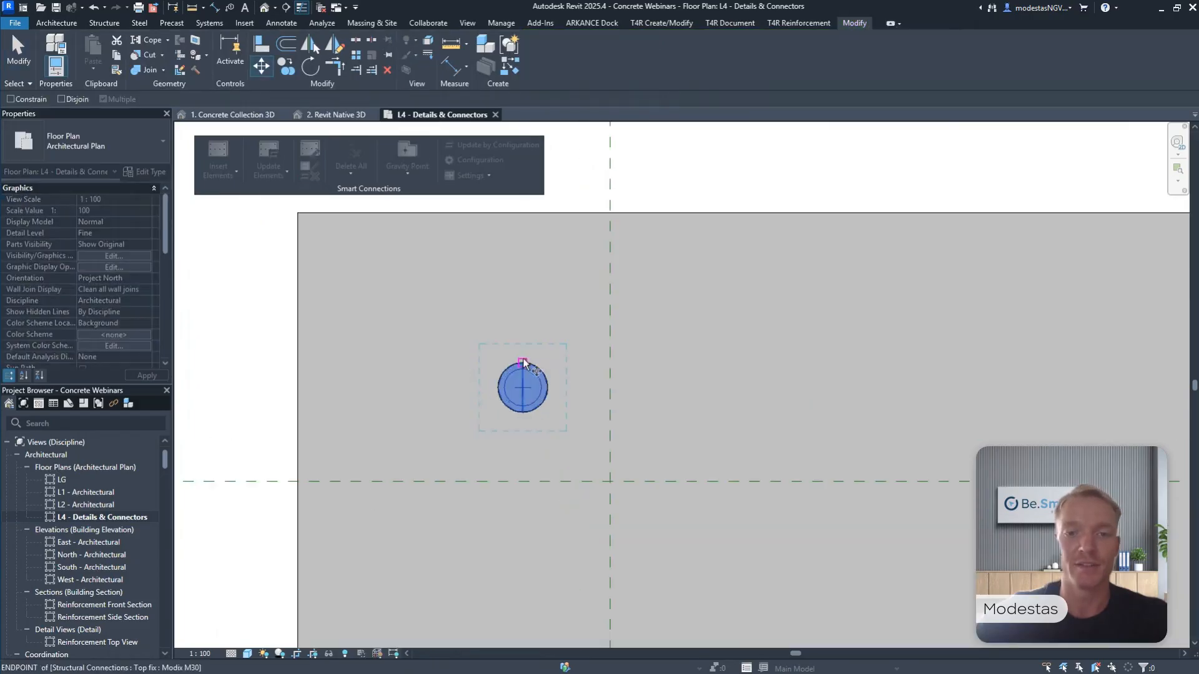
left_click(523, 391)
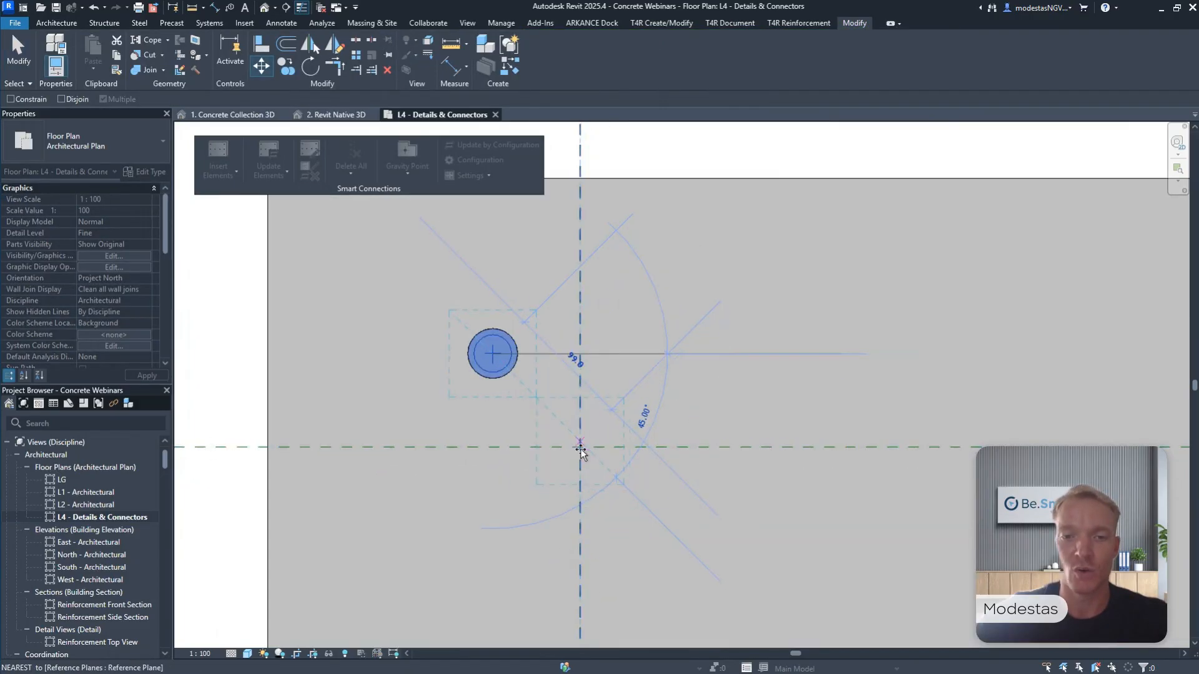
left_click(579, 447)
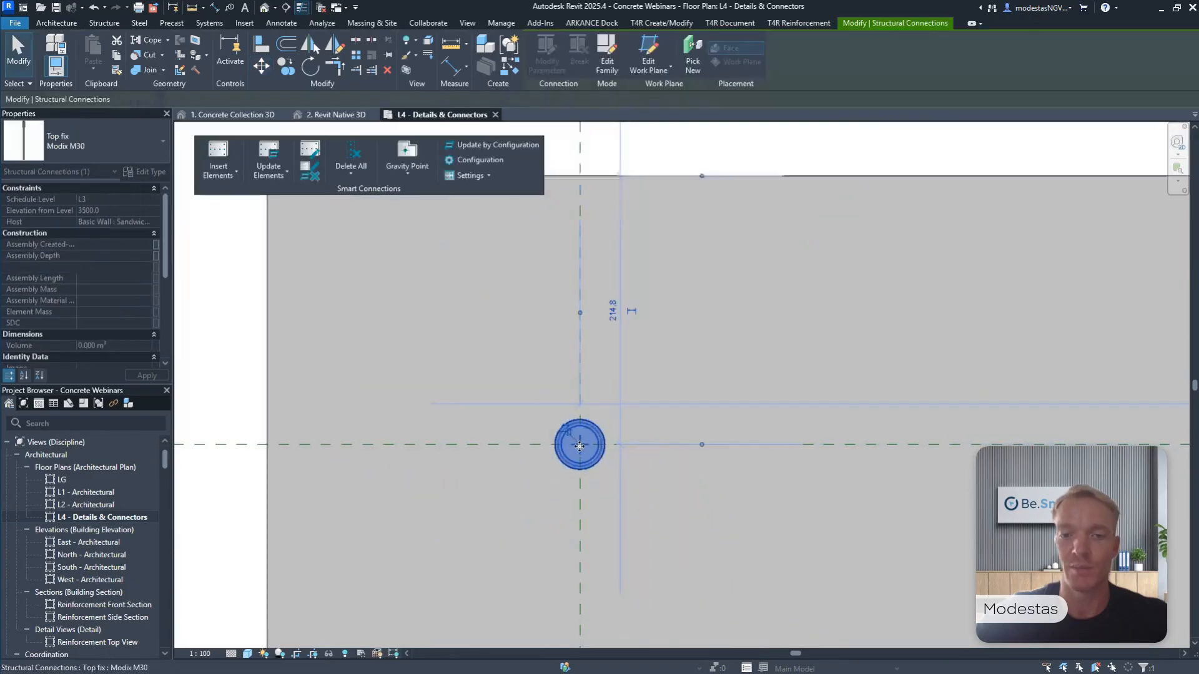
scroll(580, 447, "down", 5)
key("Escape")
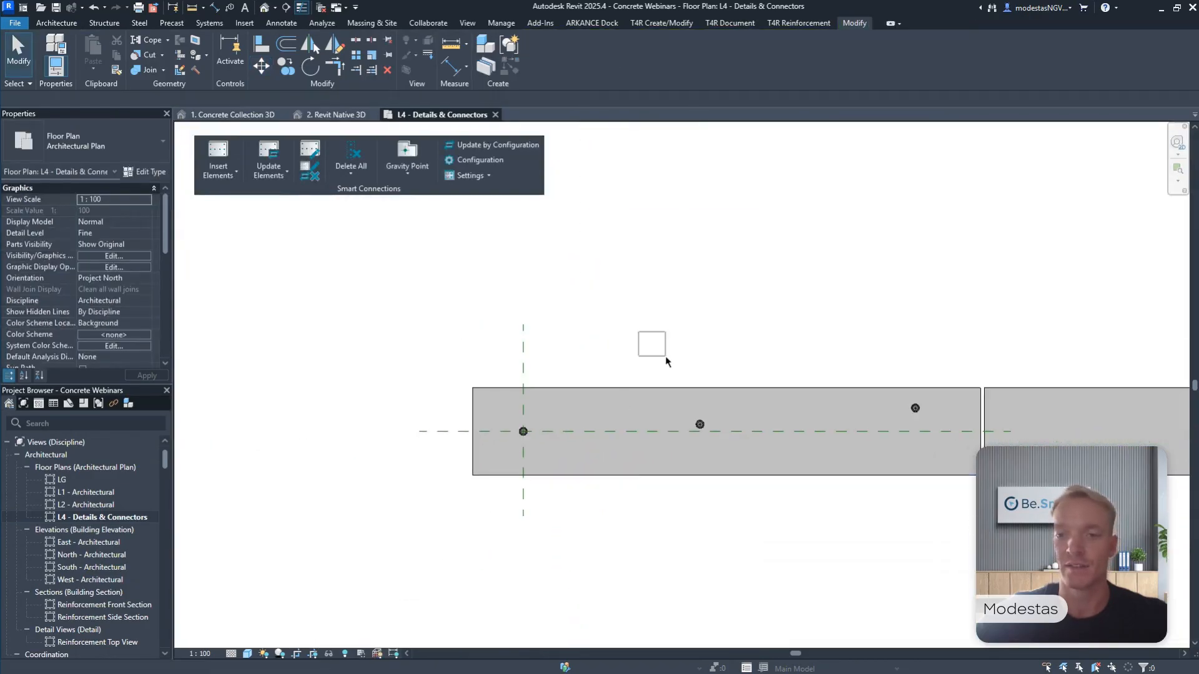
Delete the panel's middle and right connections, keeping only the one at the reference plane intersection.
left_click_drag(665, 357, 932, 473)
key("Delete")
middle_click_drag(492, 386, 582, 365)
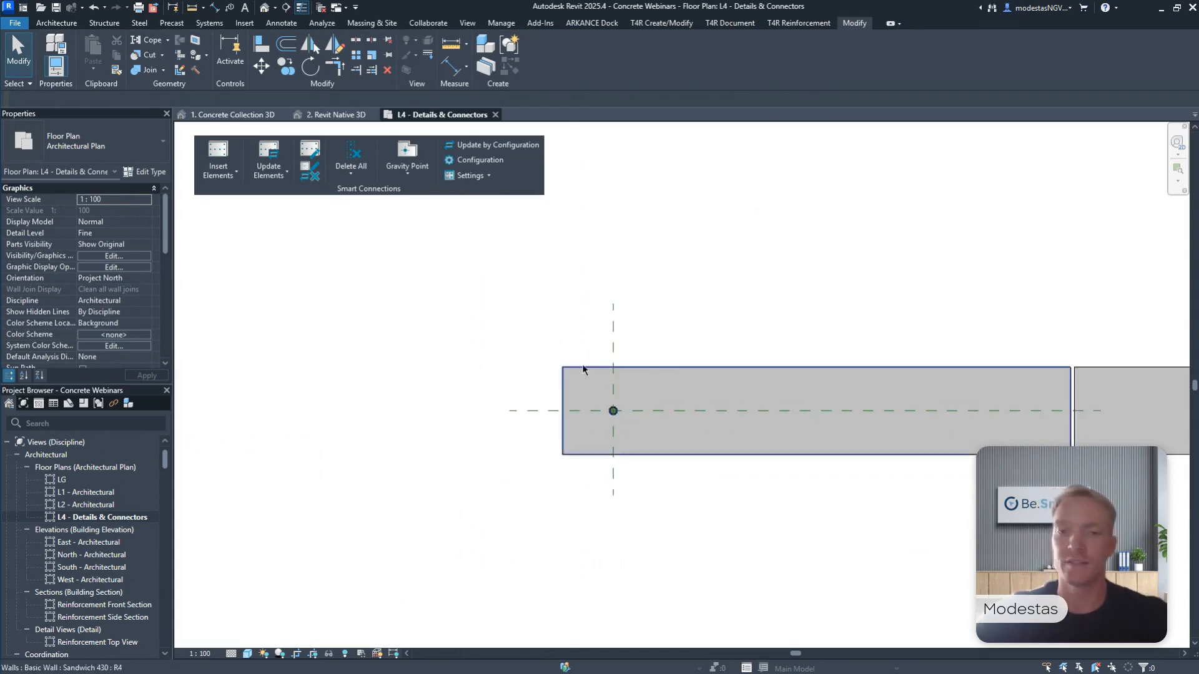
scroll(582, 369, "up", 2)
middle_click_drag(653, 395, 554, 344)
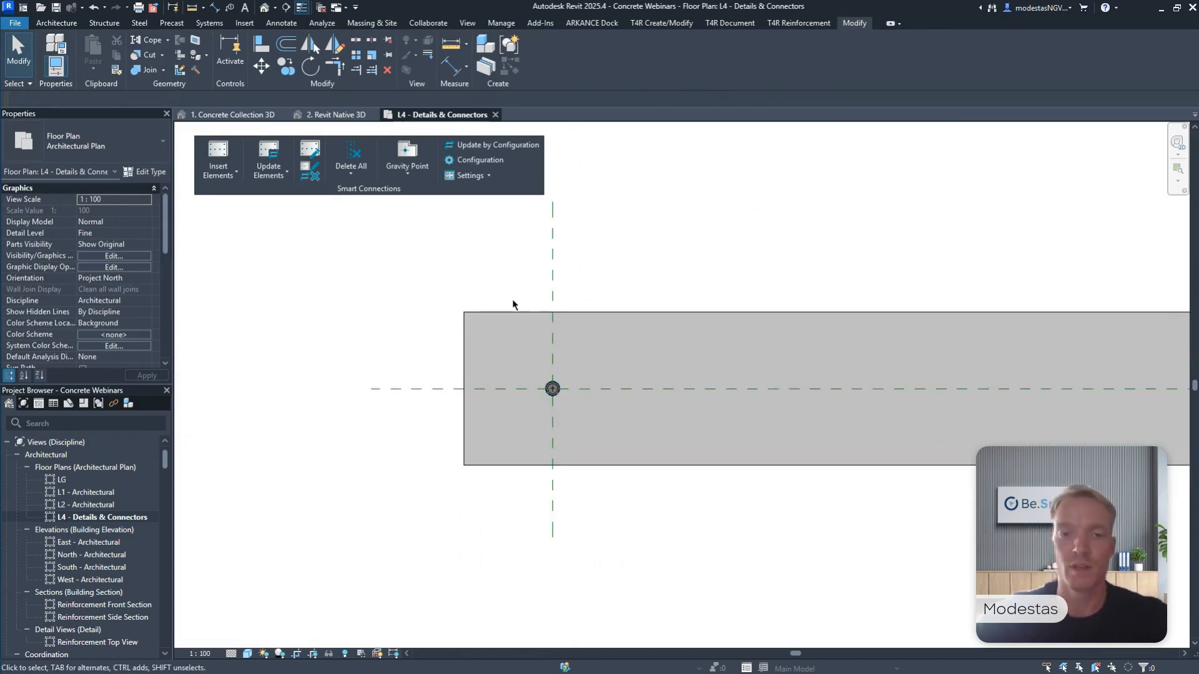
Mirror a copy of the remaining connection about a drawn axis through the midpoint between the panel's two ends.
left_click_drag(513, 276, 631, 450)
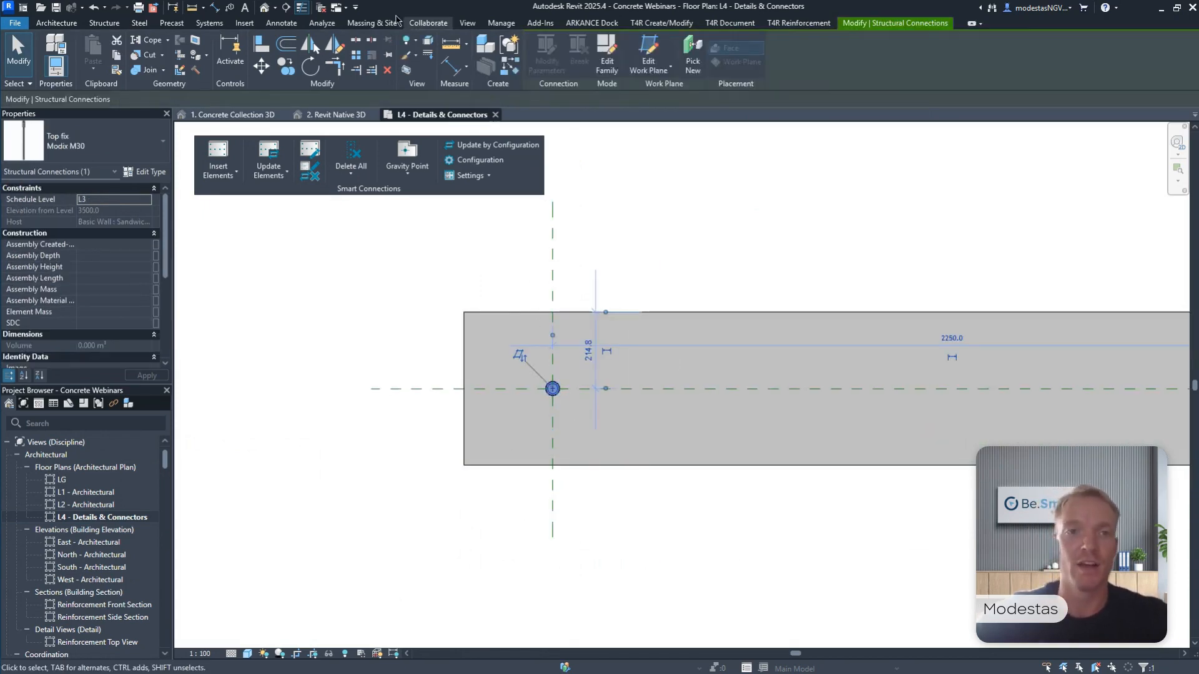
left_click(340, 45)
right_click(594, 244)
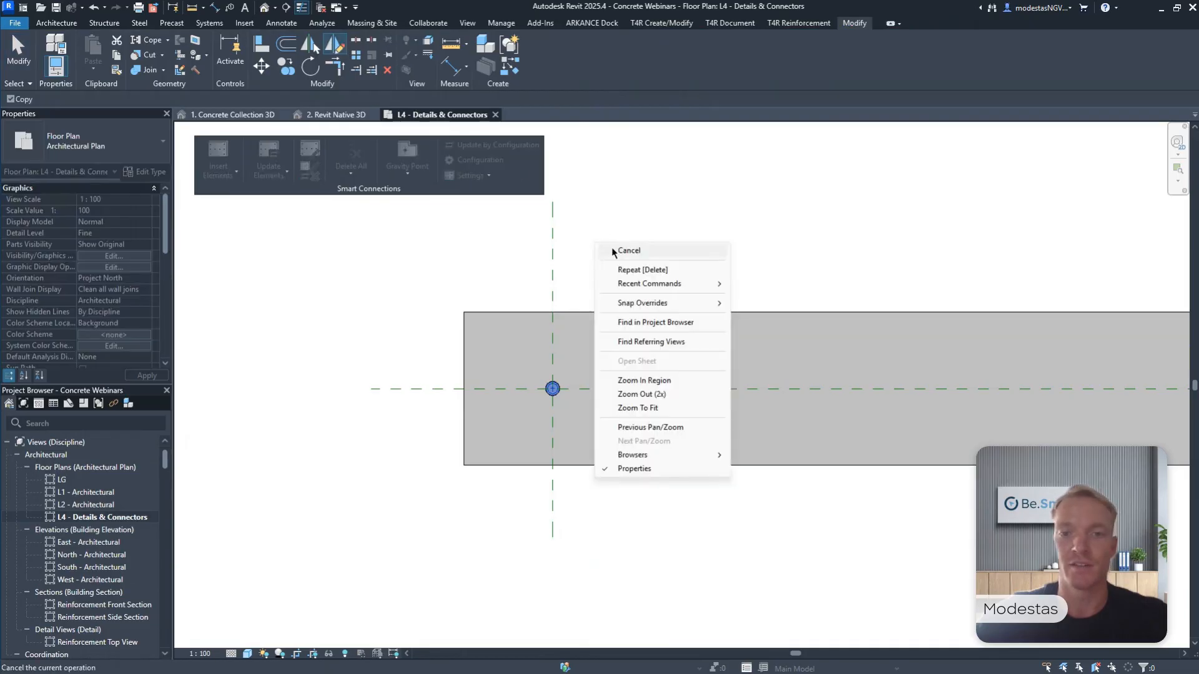
mouse_move(649, 302)
left_click(812, 301)
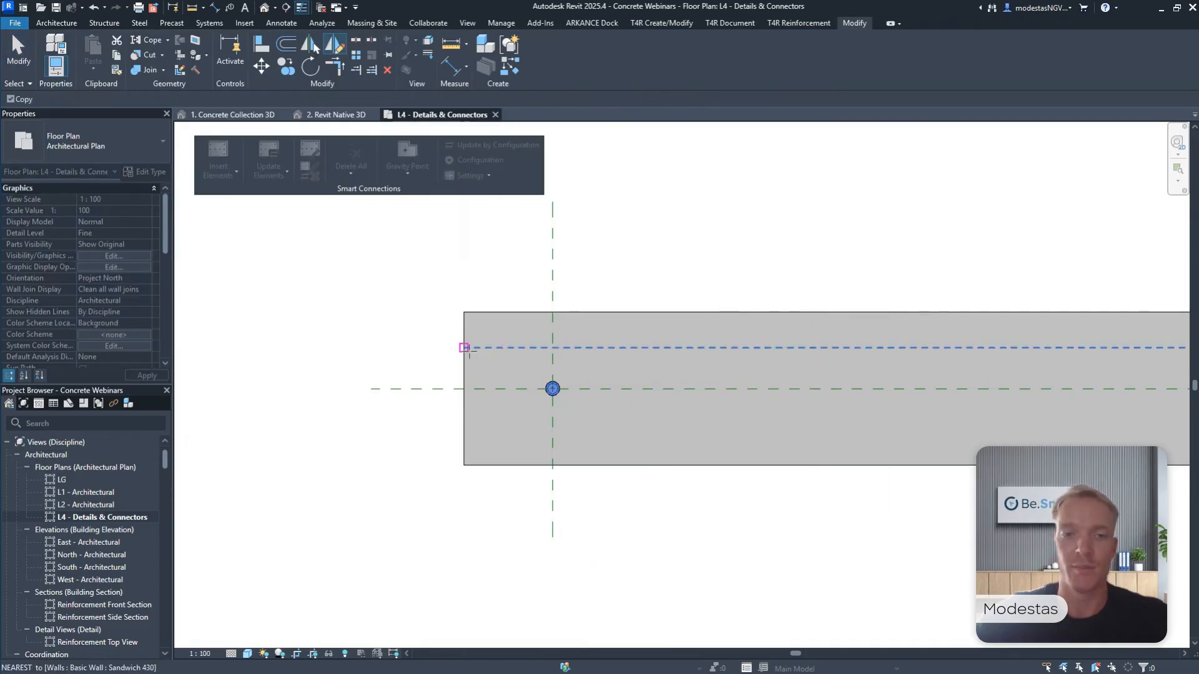
left_click(464, 348)
scroll(464, 347, "down", 3)
scroll(906, 349, "up", 2)
left_click(906, 348)
scroll(908, 348, "down", 3)
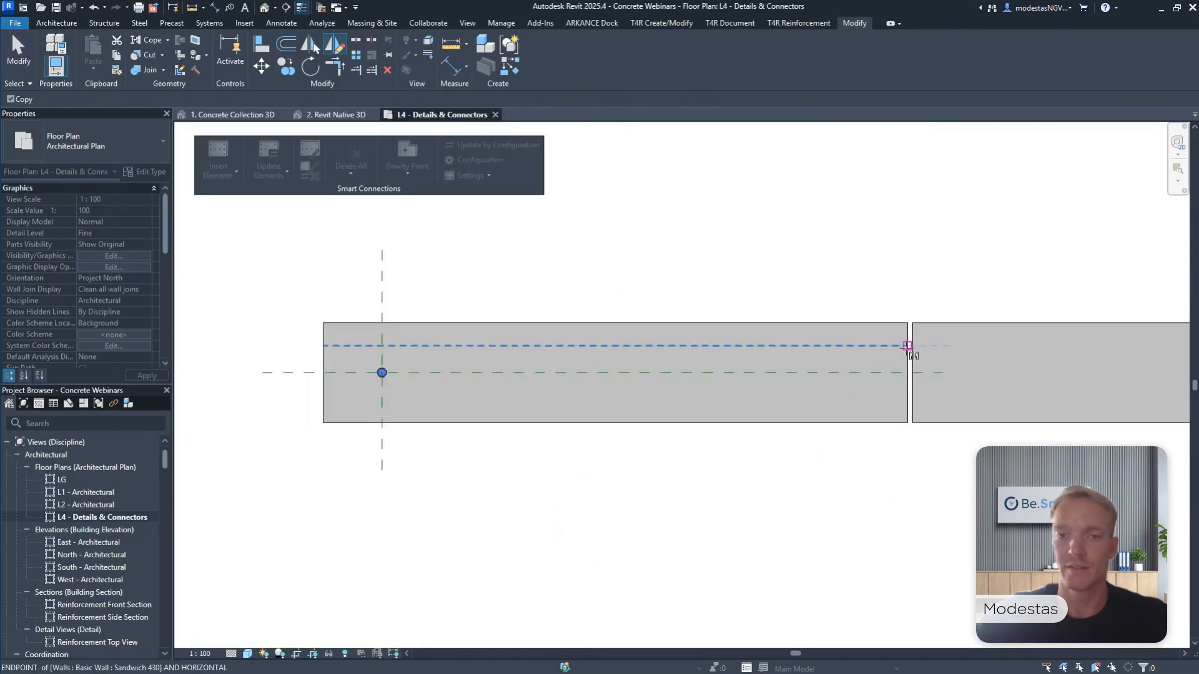
left_click(713, 268)
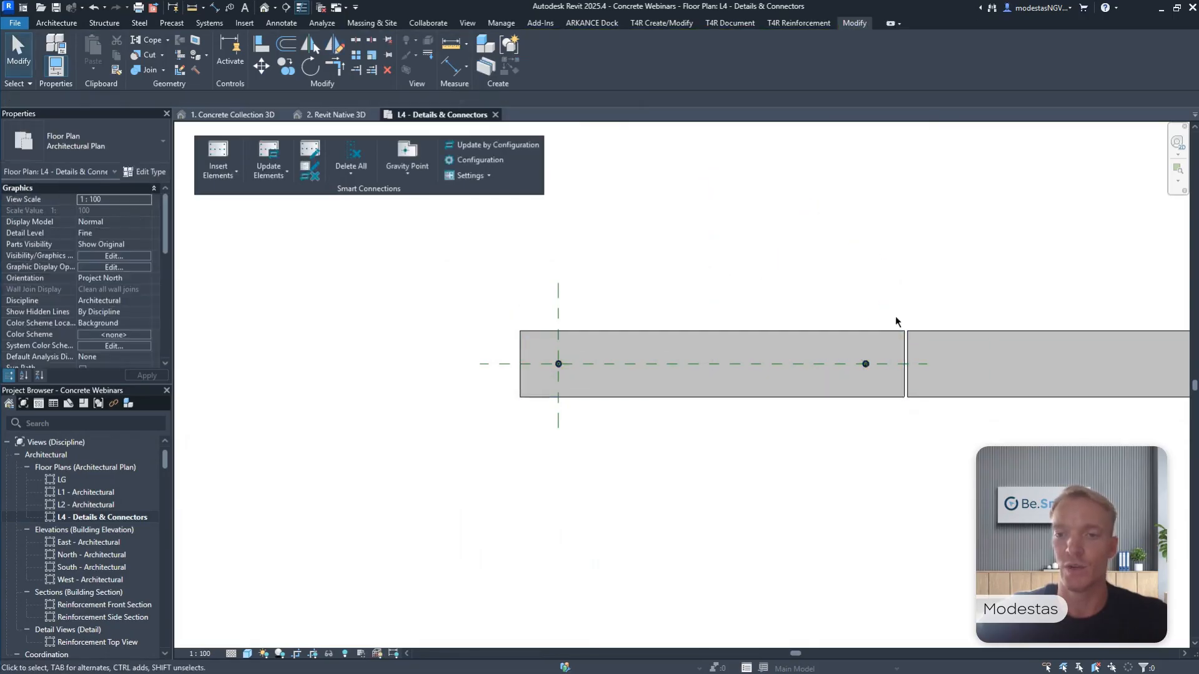
Copy the mirrored connection by its centre to the midpoint of the panel's upper edge.
scroll(893, 350, "up", 3)
left_click(861, 375)
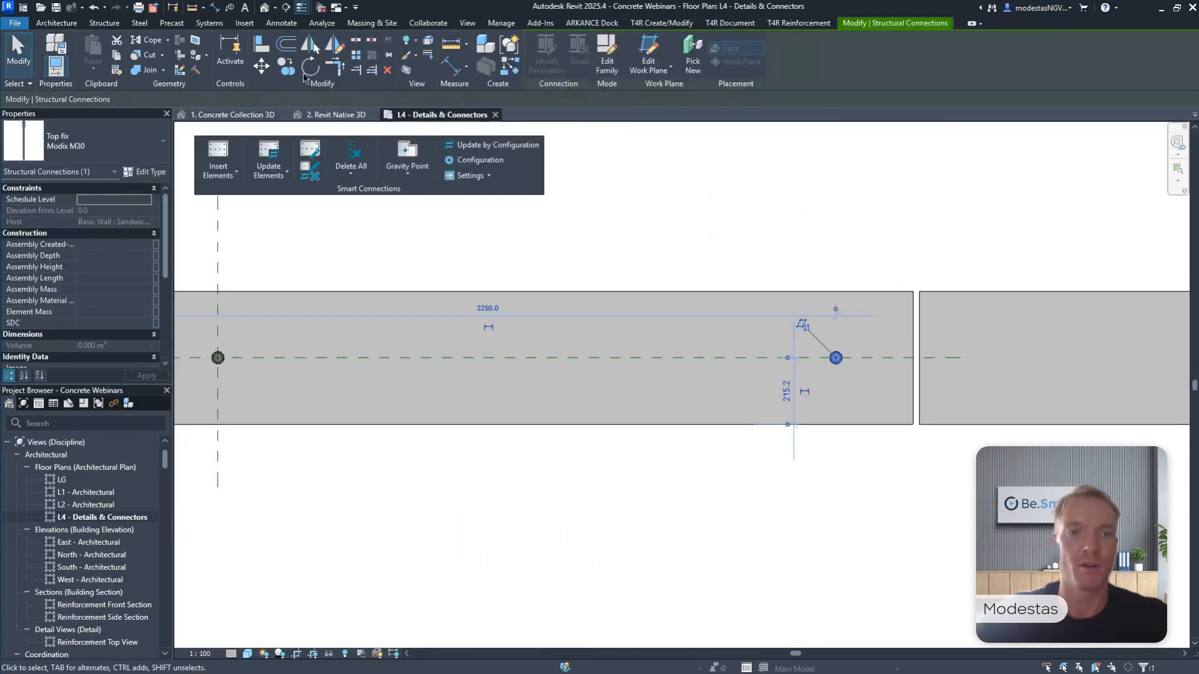
left_click(285, 66)
scroll(835, 349, "up", 5)
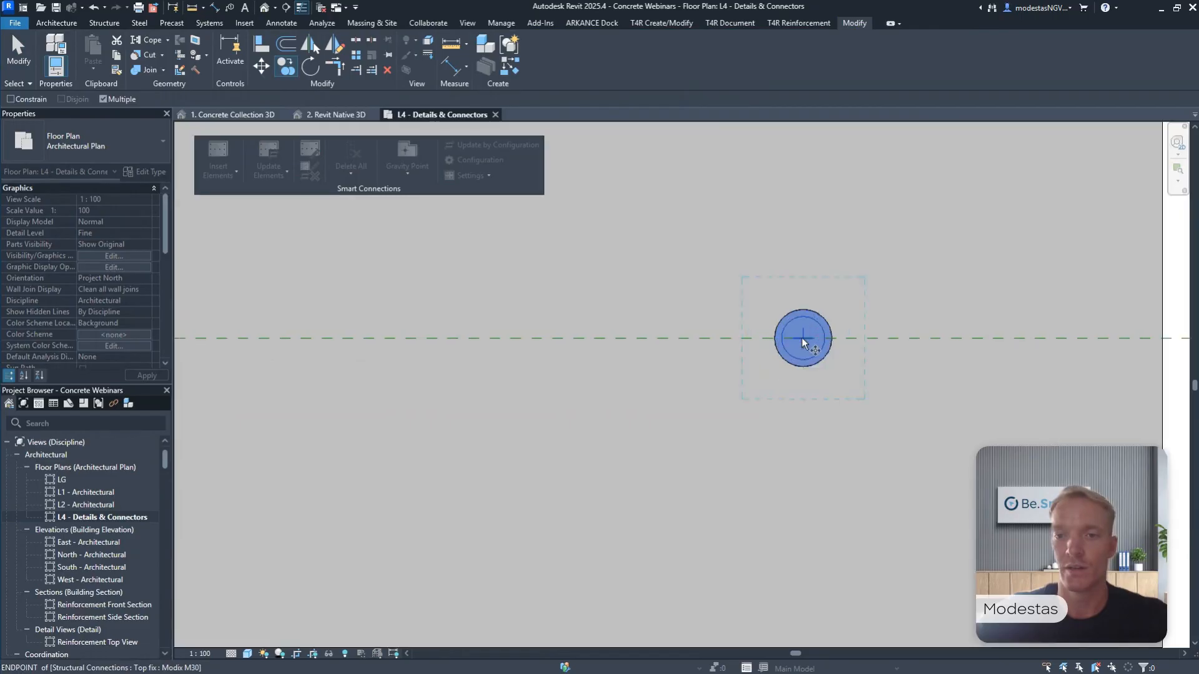
left_click(802, 341)
scroll(803, 341, "down", 3)
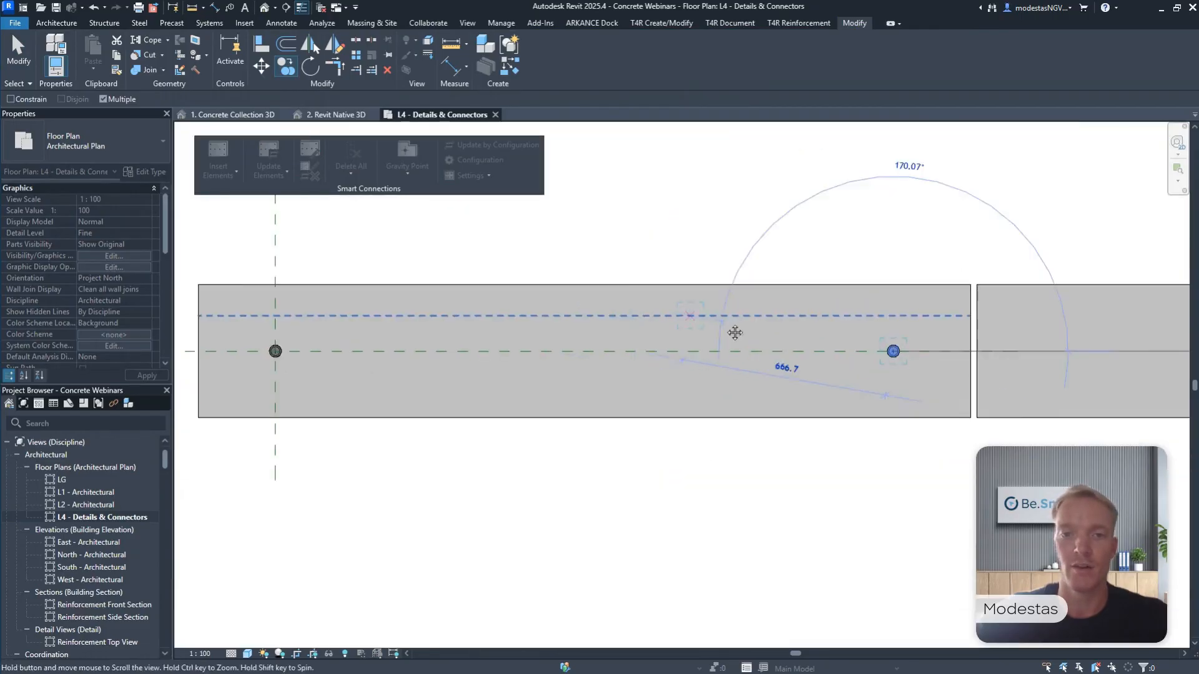
left_click(638, 288)
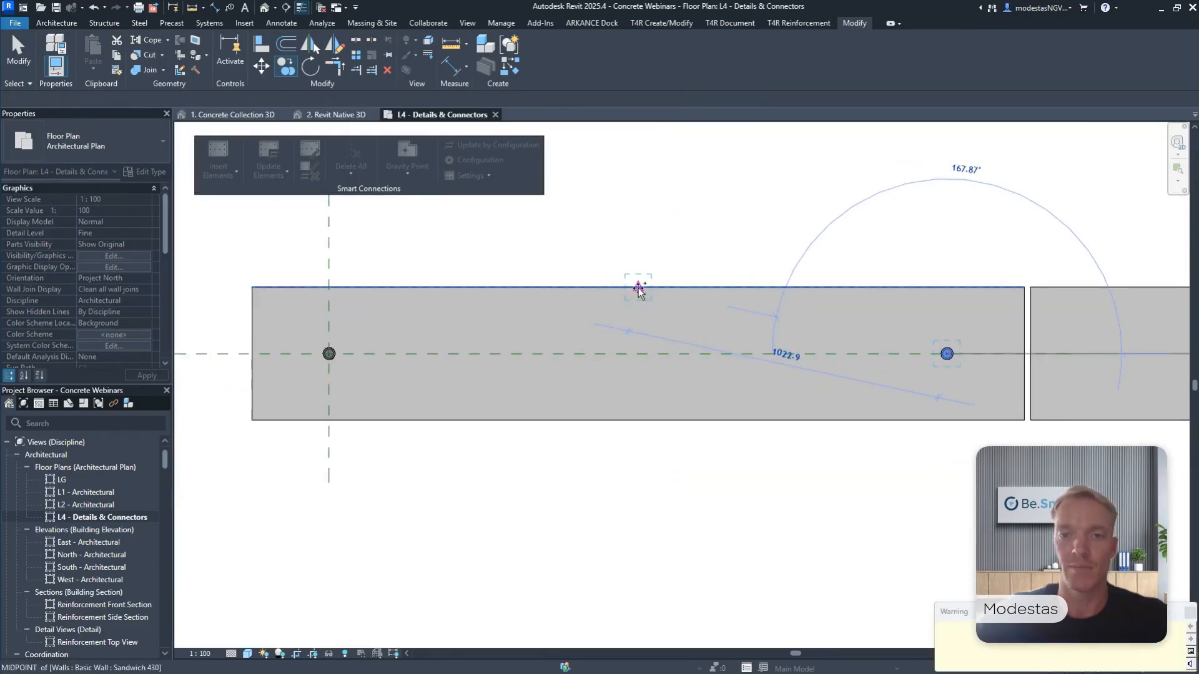
Move the copied connection straight down from the panel's edge onto the centreline reference plane.
scroll(638, 289, "down", 2)
left_click(261, 66)
scroll(666, 276, "up", 1)
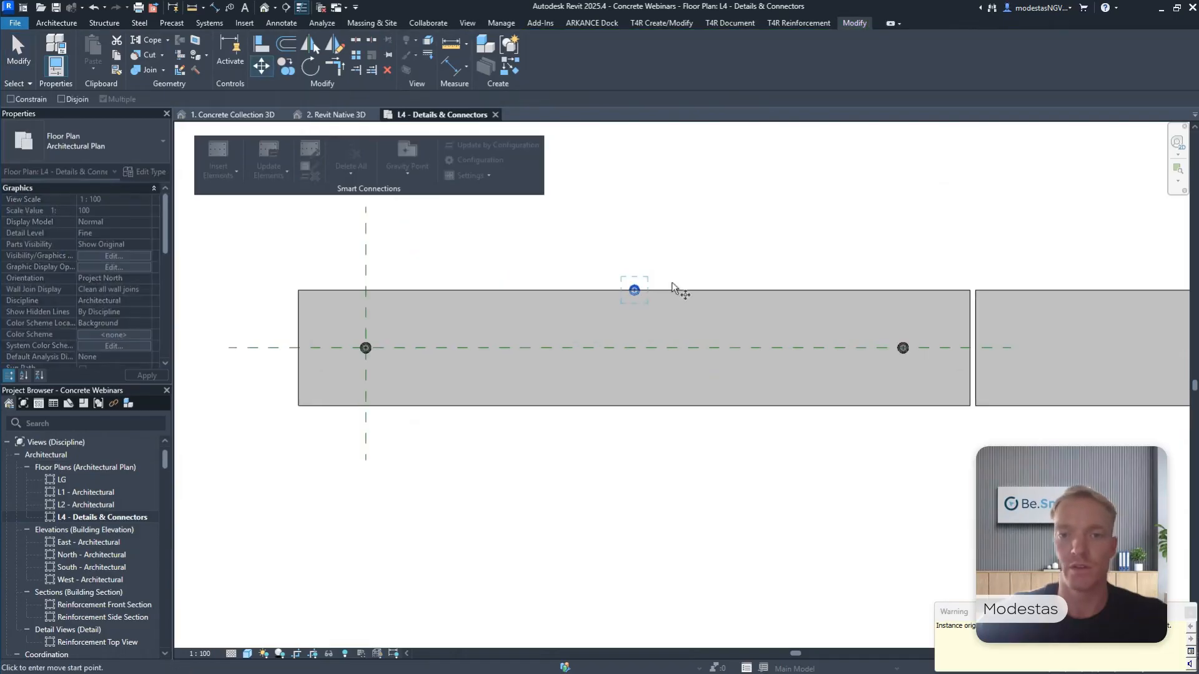
left_click(671, 288)
left_click(635, 348)
left_click(641, 258)
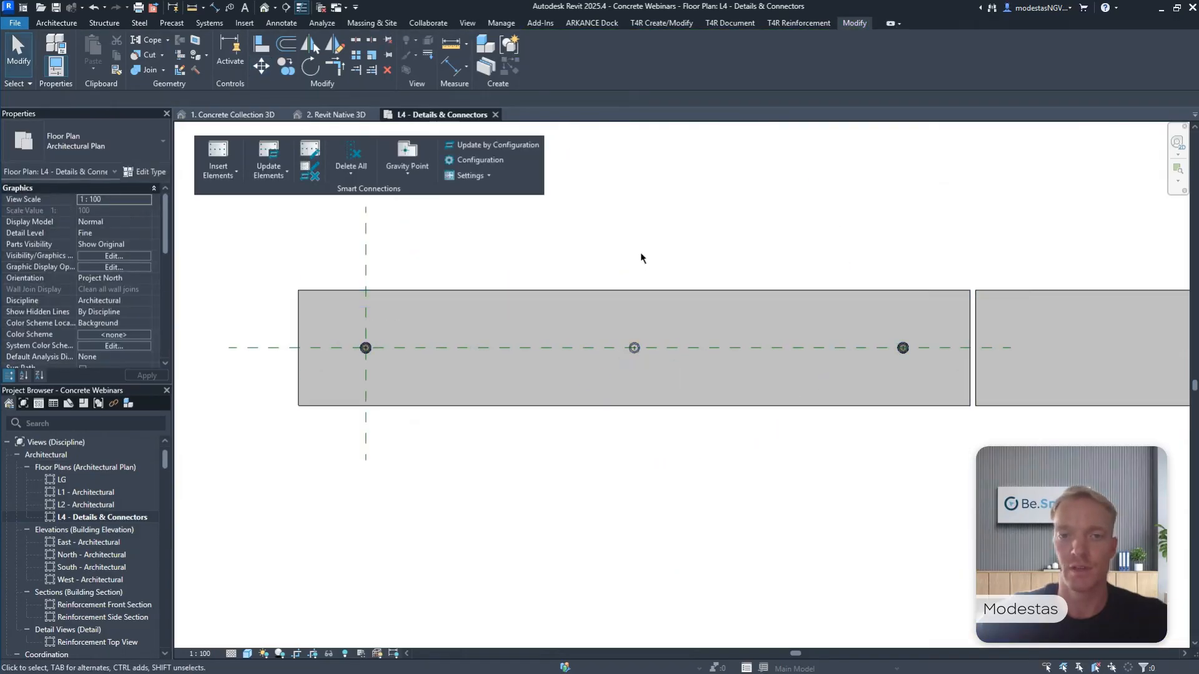
Inspect the three manually placed connections in the 1. Concrete Collection 3D view and delete them.
left_click(232, 114)
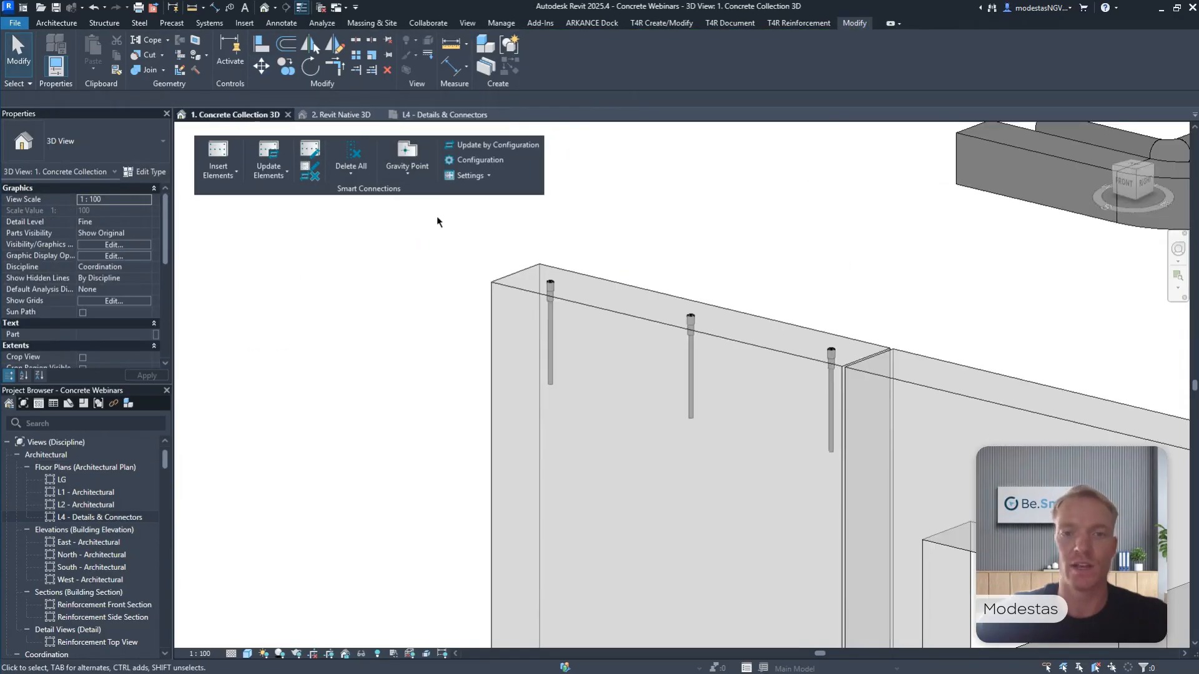
scroll(634, 298, "down", 2)
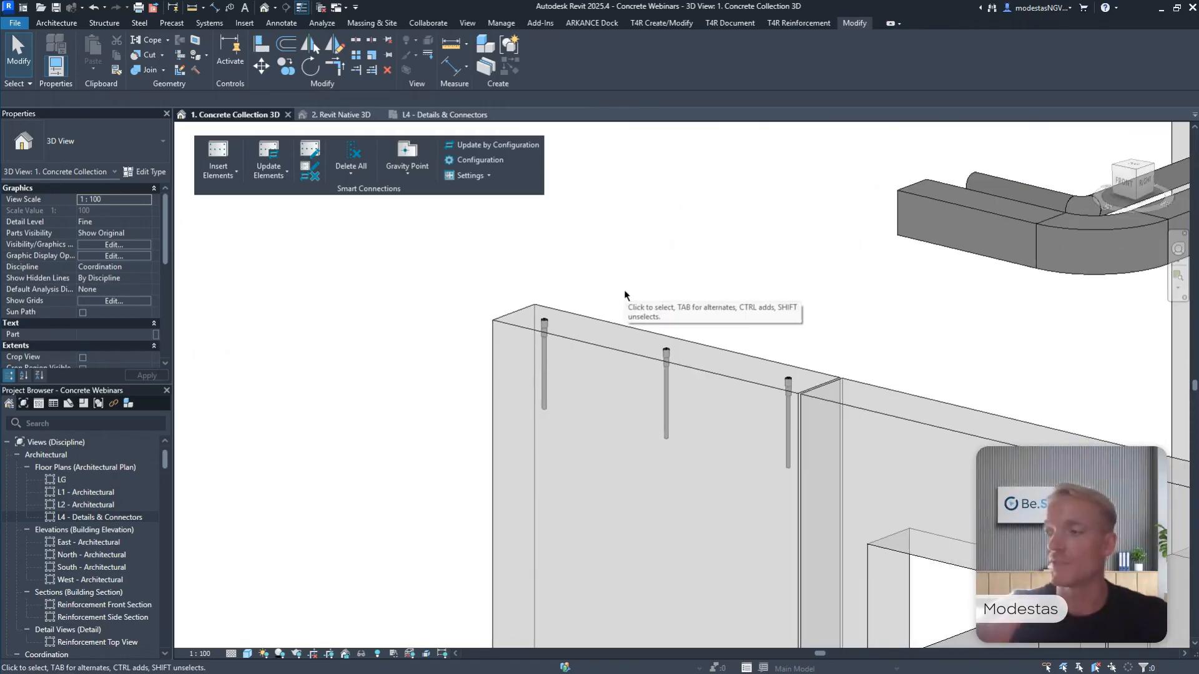
middle_click_drag(643, 271, 593, 247)
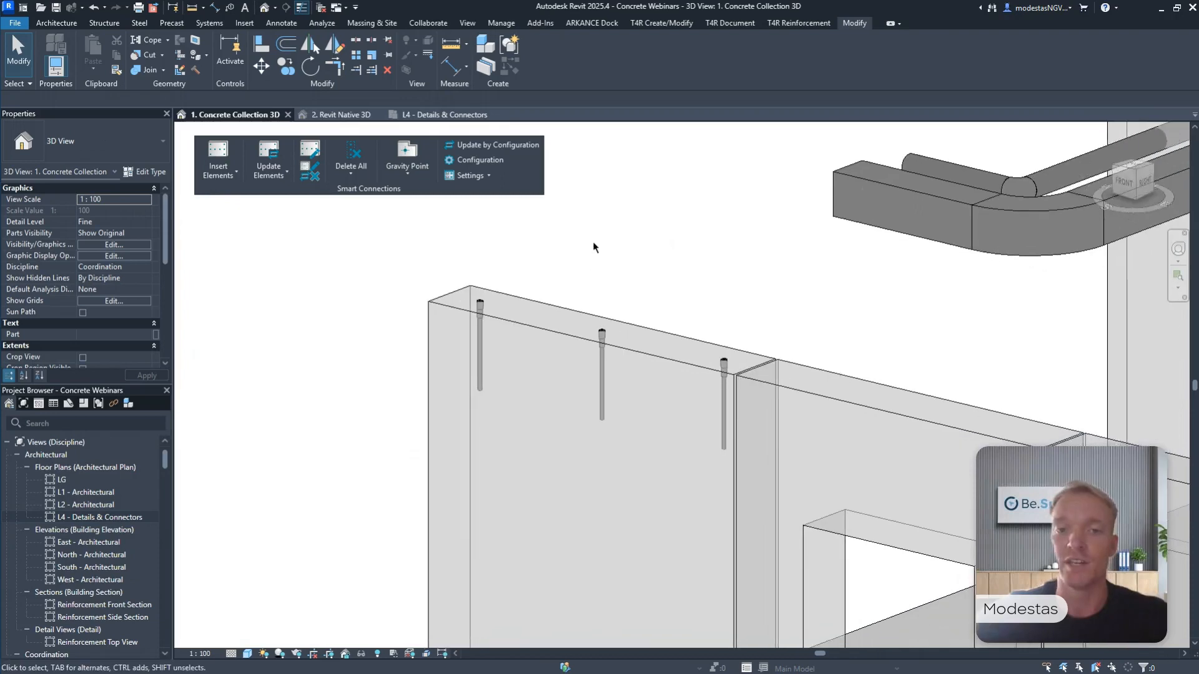
scroll(593, 247, "down", 1)
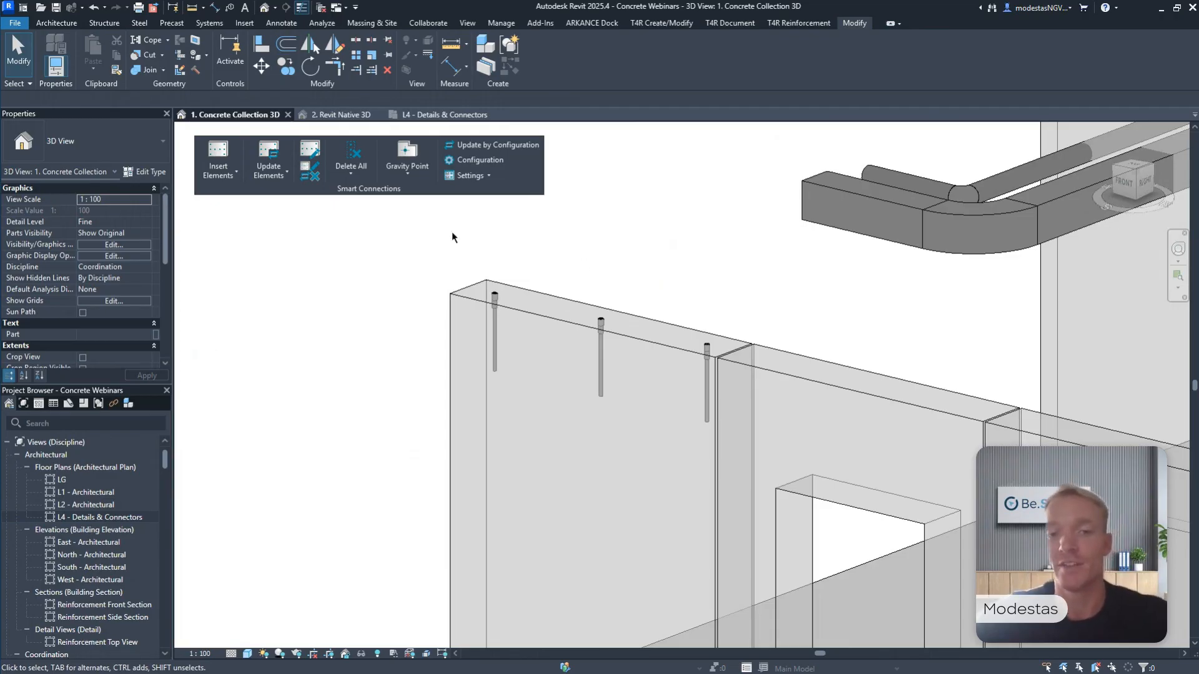
middle_click_drag(452, 236, 700, 336, "shift")
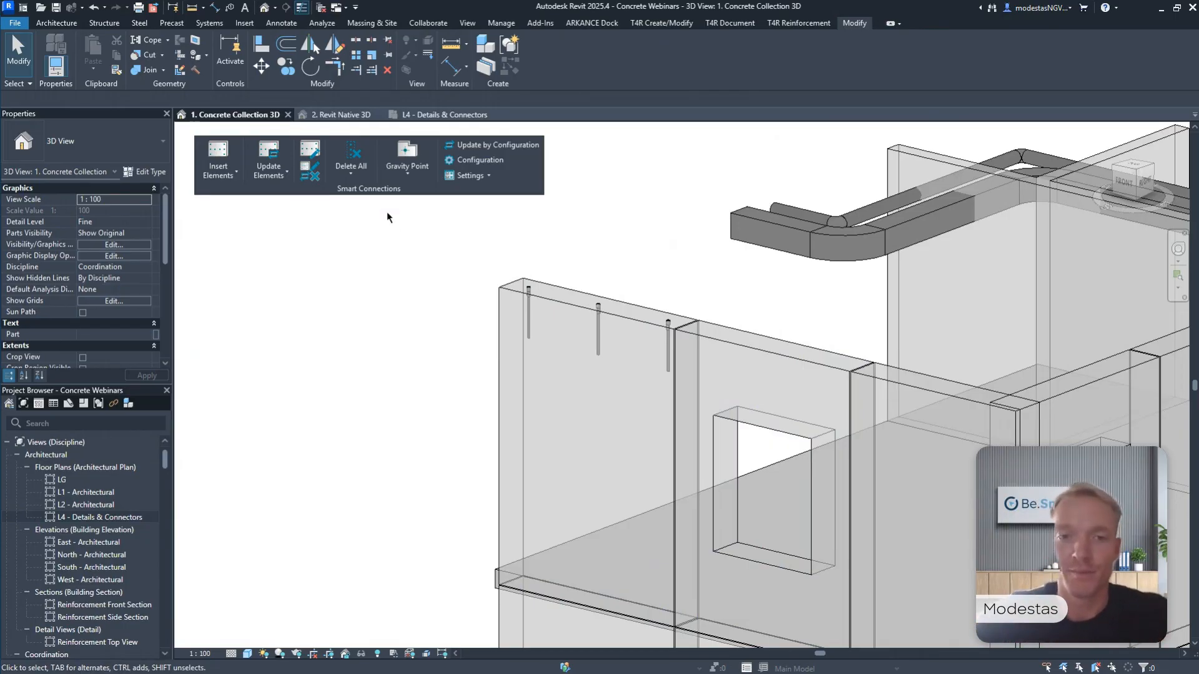
left_click_drag(465, 242, 645, 355)
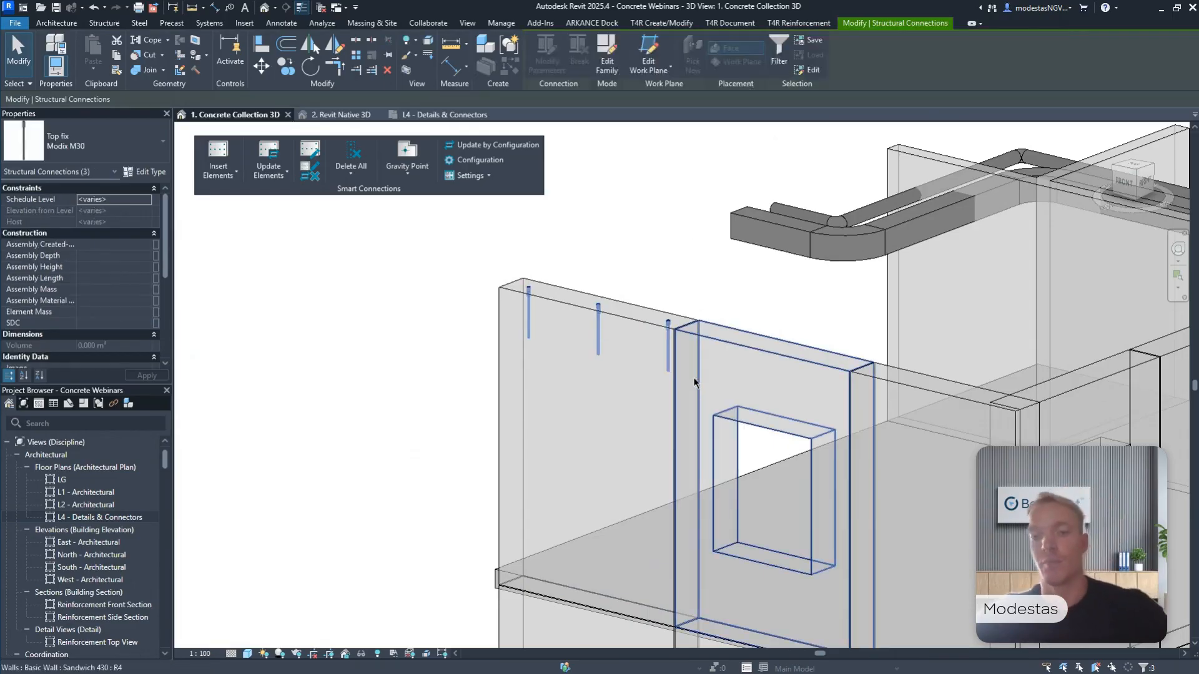
key("Delete")
Insert Smart Connections details into the six front facade panels of the first two columns using the Walls configuration SW_R_Wall__L_Wall.
scroll(610, 276, "down", 5)
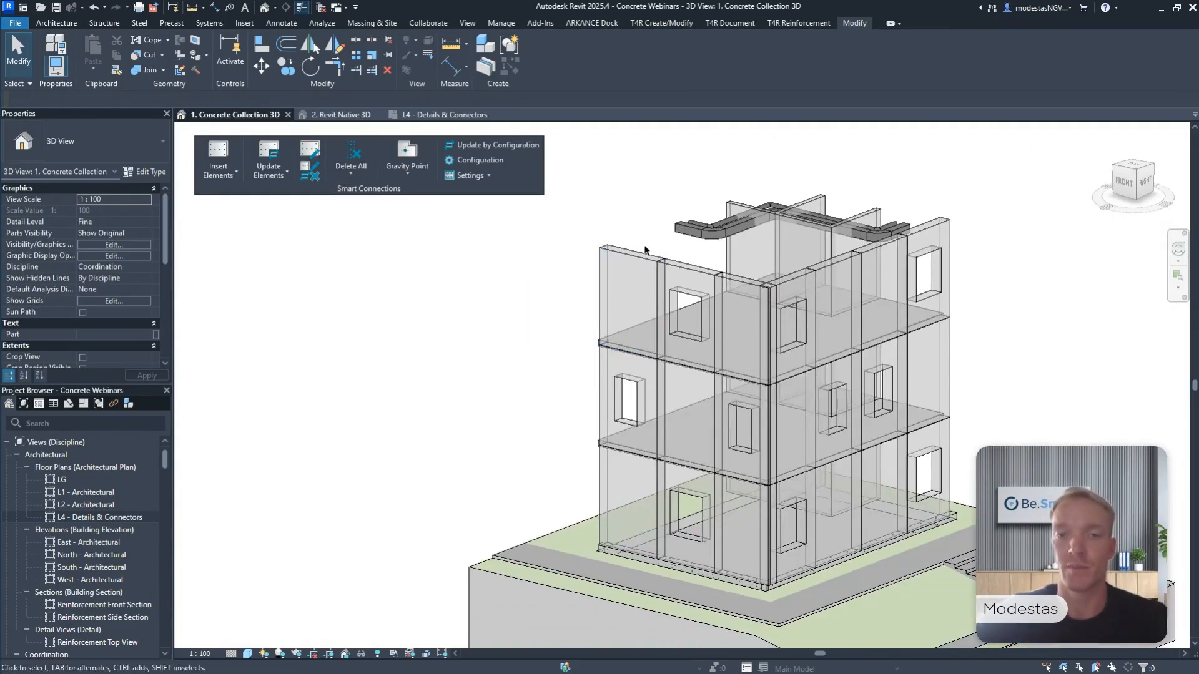
left_click(618, 299)
left_click(601, 393, "ctrl")
left_click(606, 474, "ctrl")
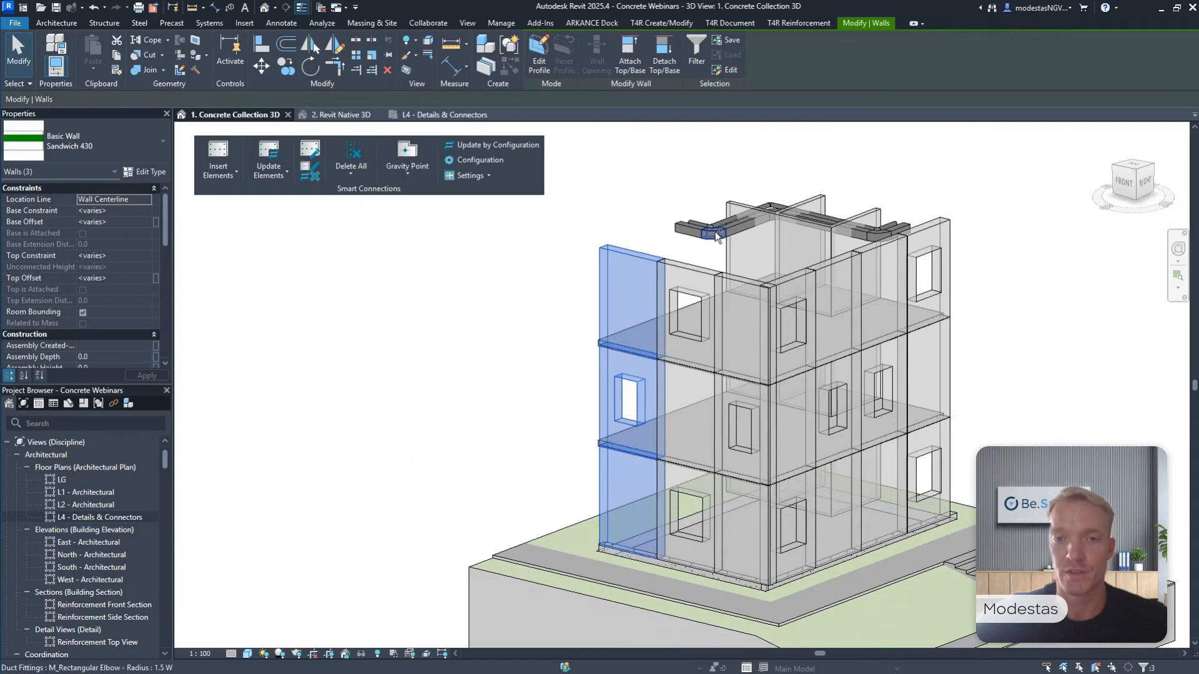
left_click(696, 266, "ctrl")
left_click(694, 425, "ctrl")
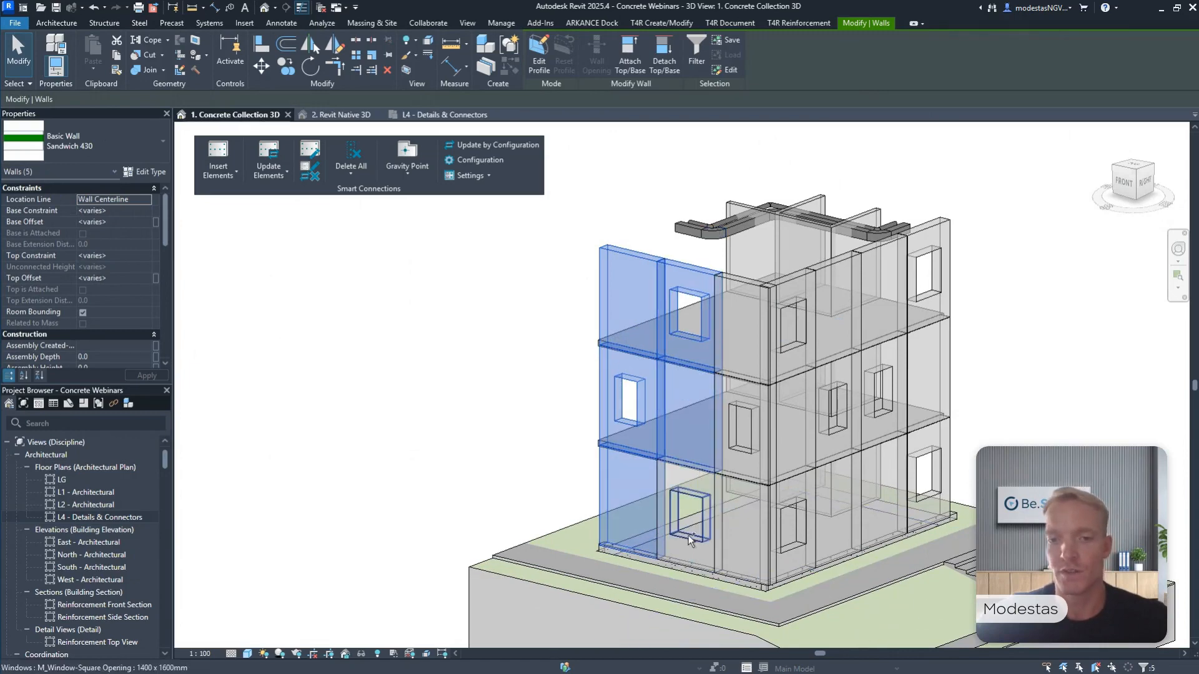
left_click(690, 559, "ctrl")
left_click(217, 159)
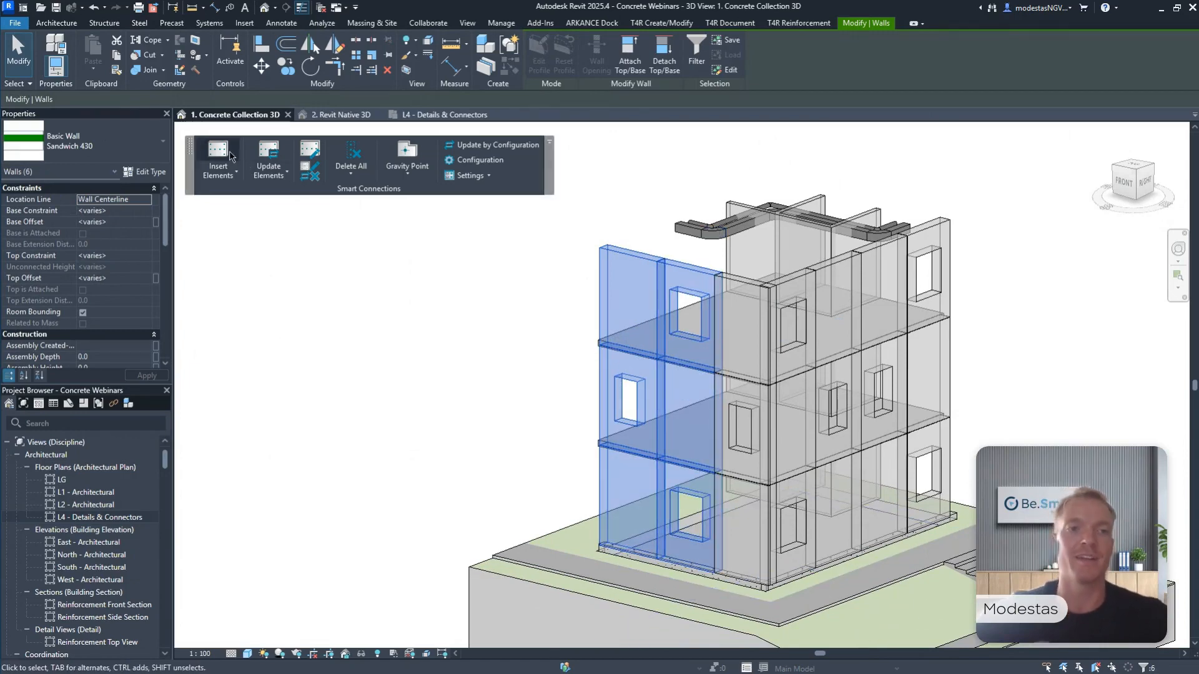
left_click(238, 180)
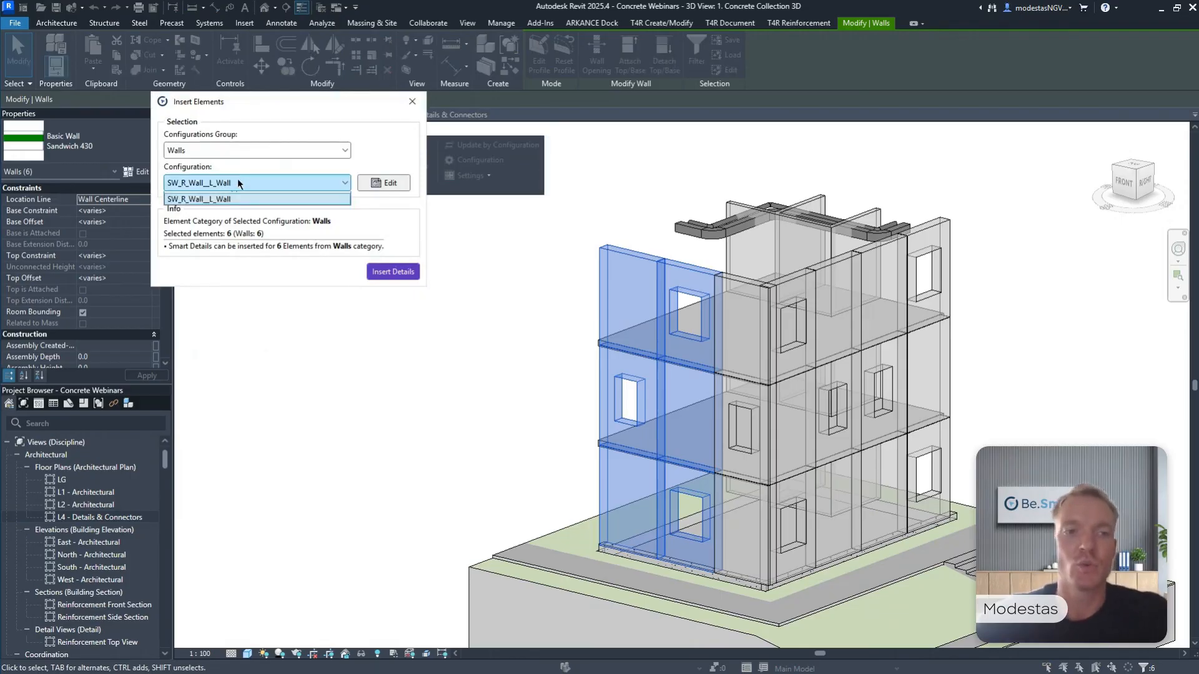
left_click(238, 180)
left_click(381, 271)
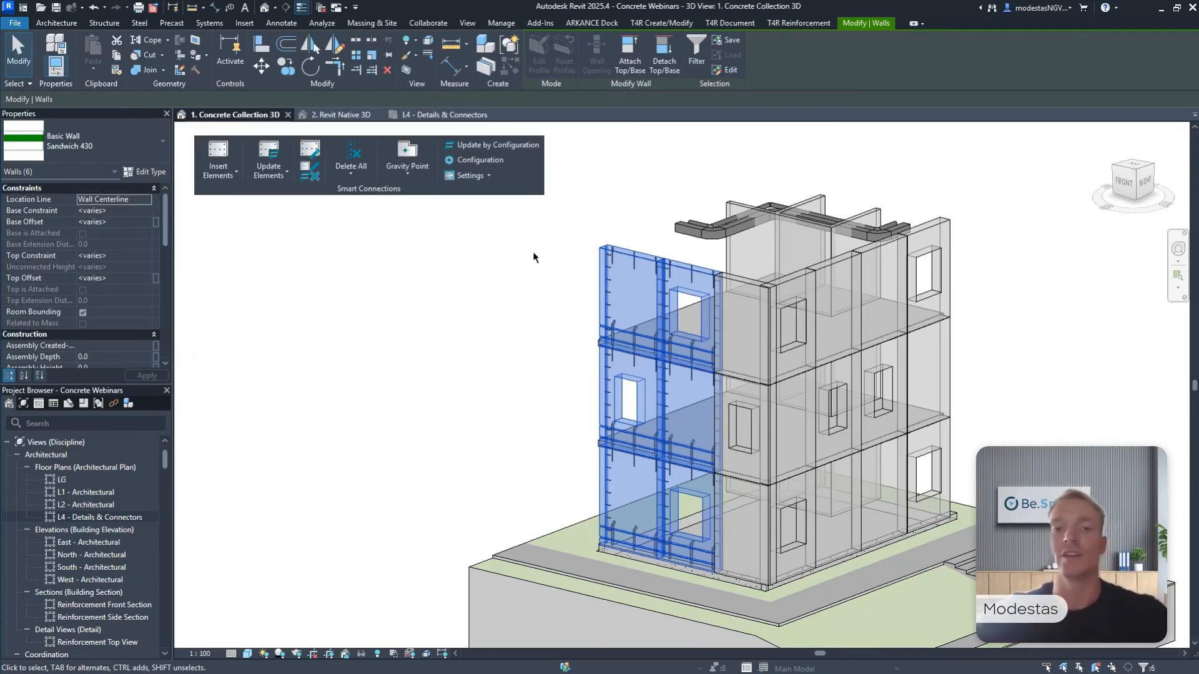
left_click(583, 248)
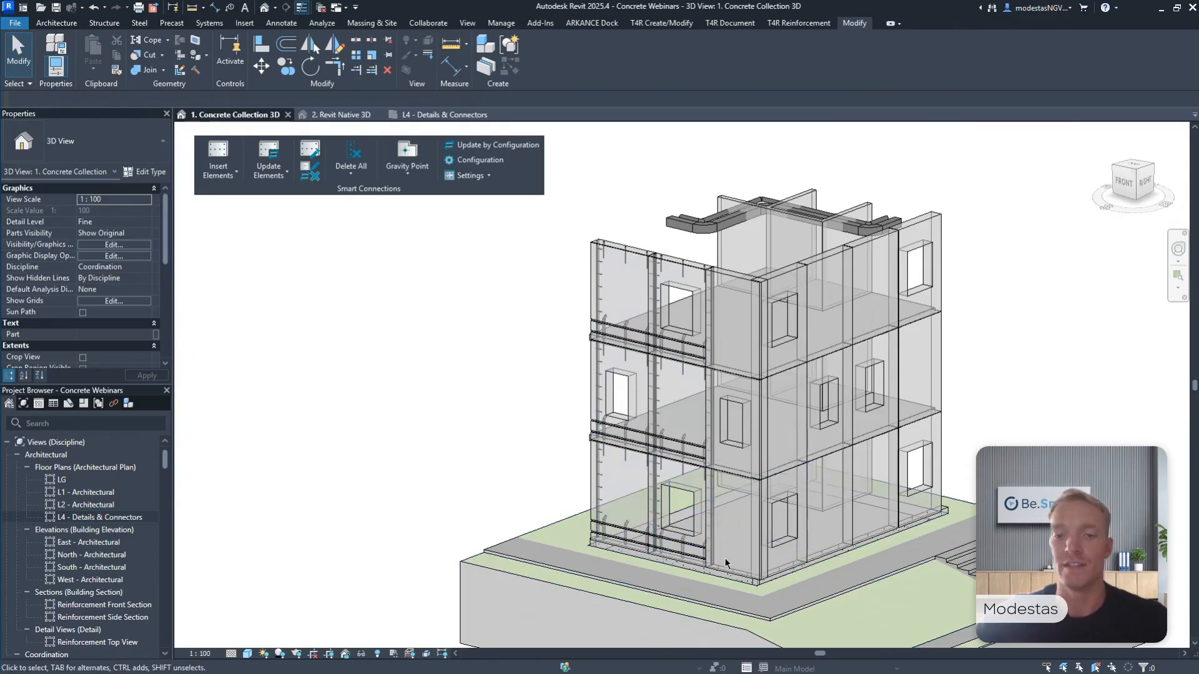
Insert Smart Connections details into the three panels of the front facade's corner column using the SW_R_Wall_conn__L_Wall configuration.
left_click(733, 494)
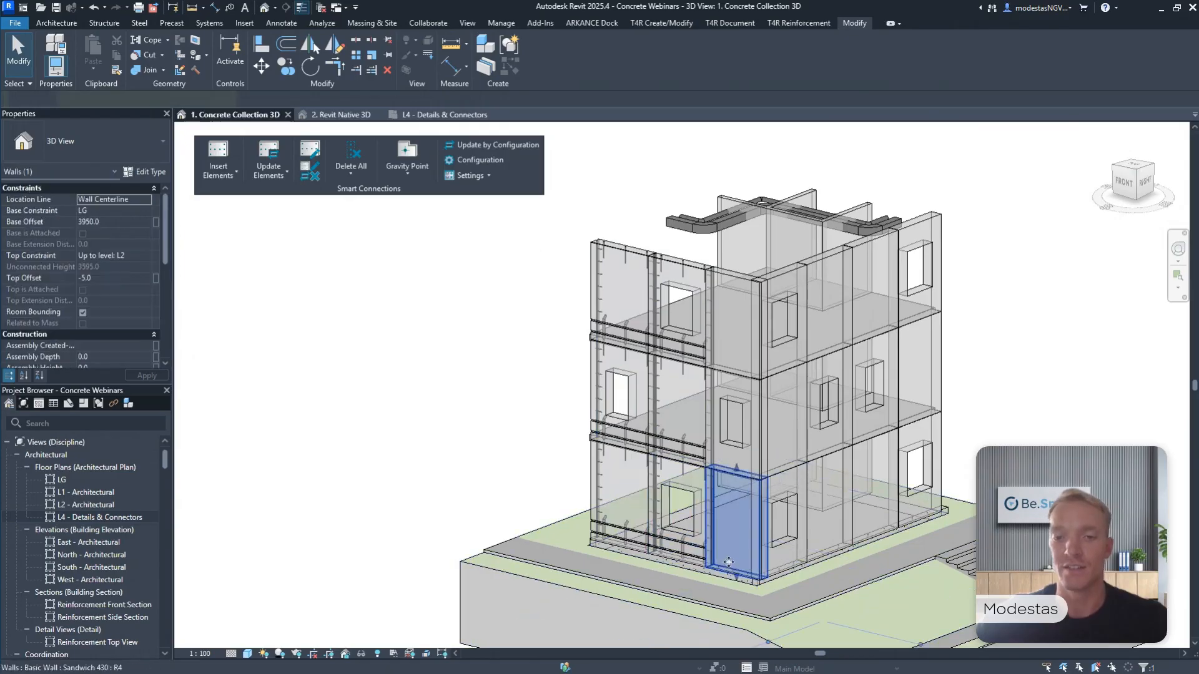
left_click(734, 282, "ctrl")
left_click(752, 465, "ctrl")
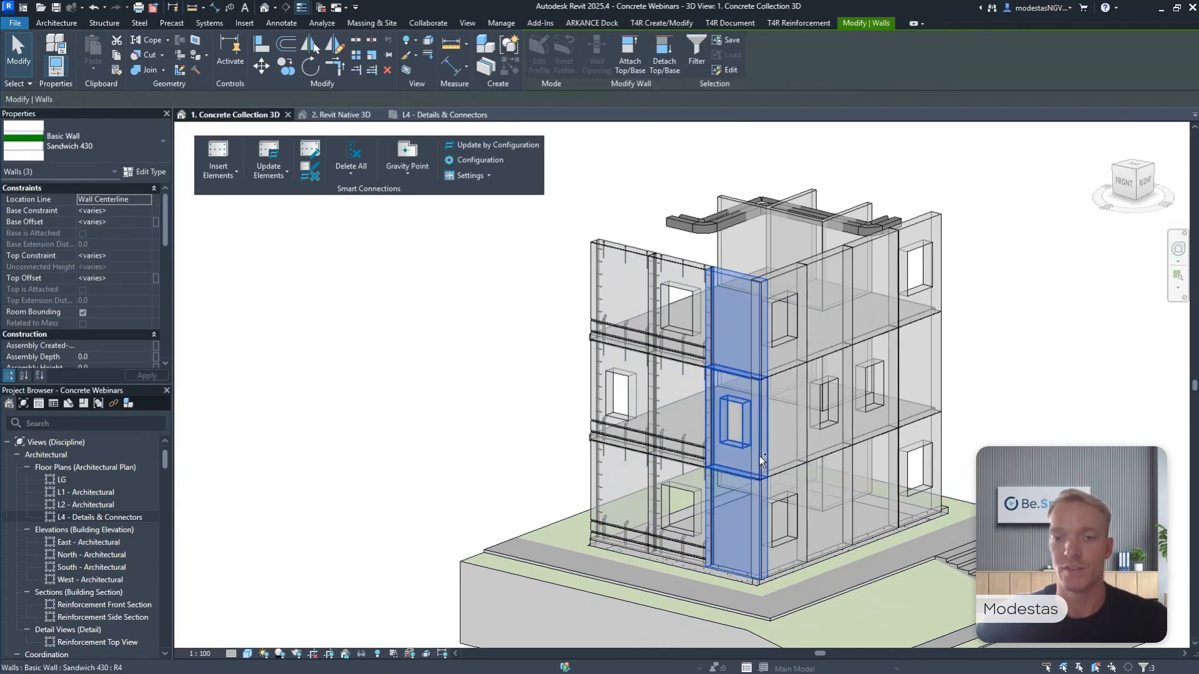
left_click(219, 150)
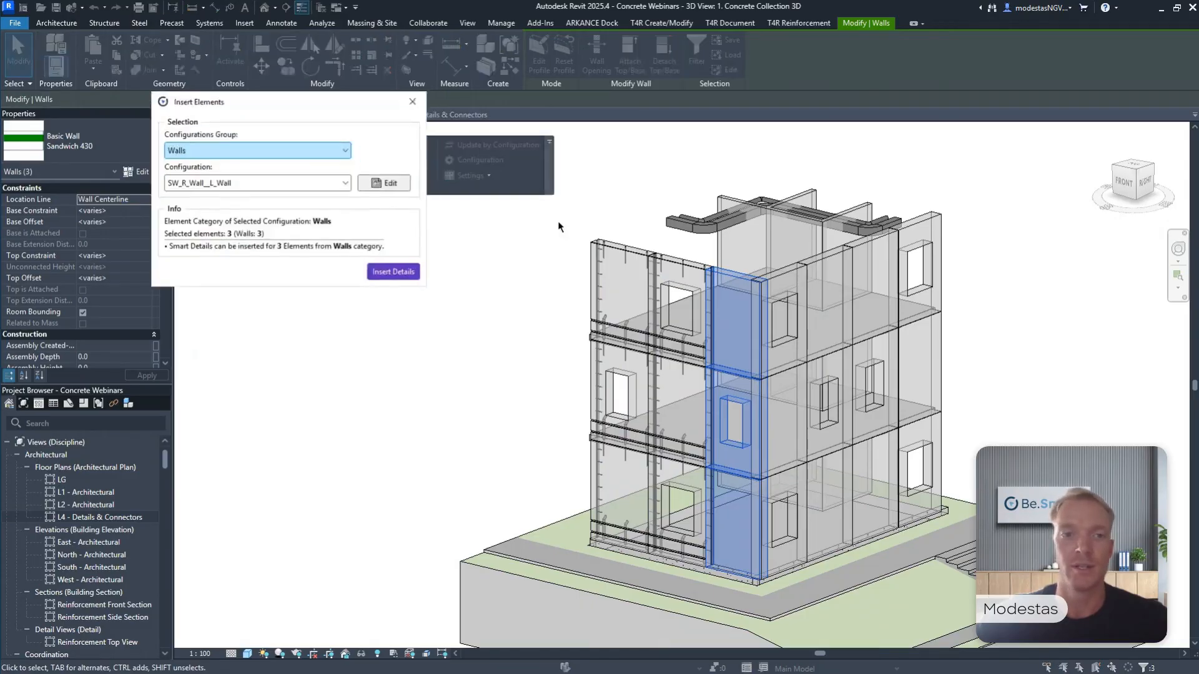
left_click(281, 187)
left_click(275, 197)
left_click(378, 270)
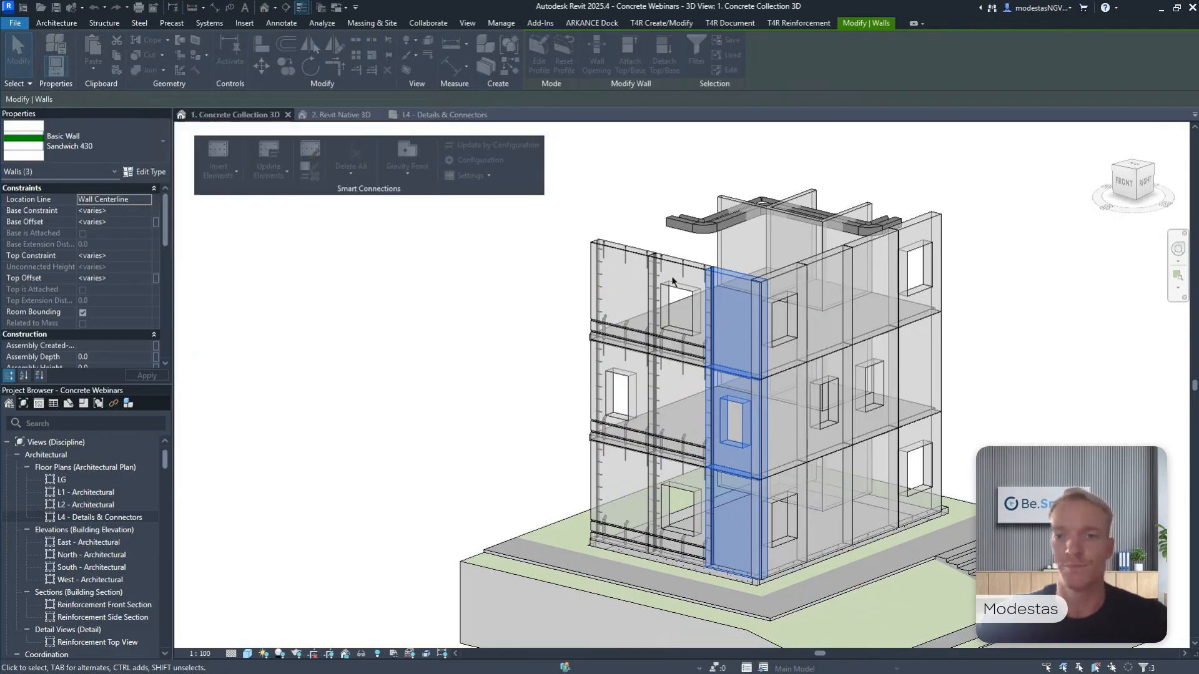
Insert Smart Connections details into the three side facade panels next to the corner using the SW_R_Wall_HCS_support_L_Wall_butt configuration.
middle_click_drag(765, 263, 758, 261)
left_click(782, 268)
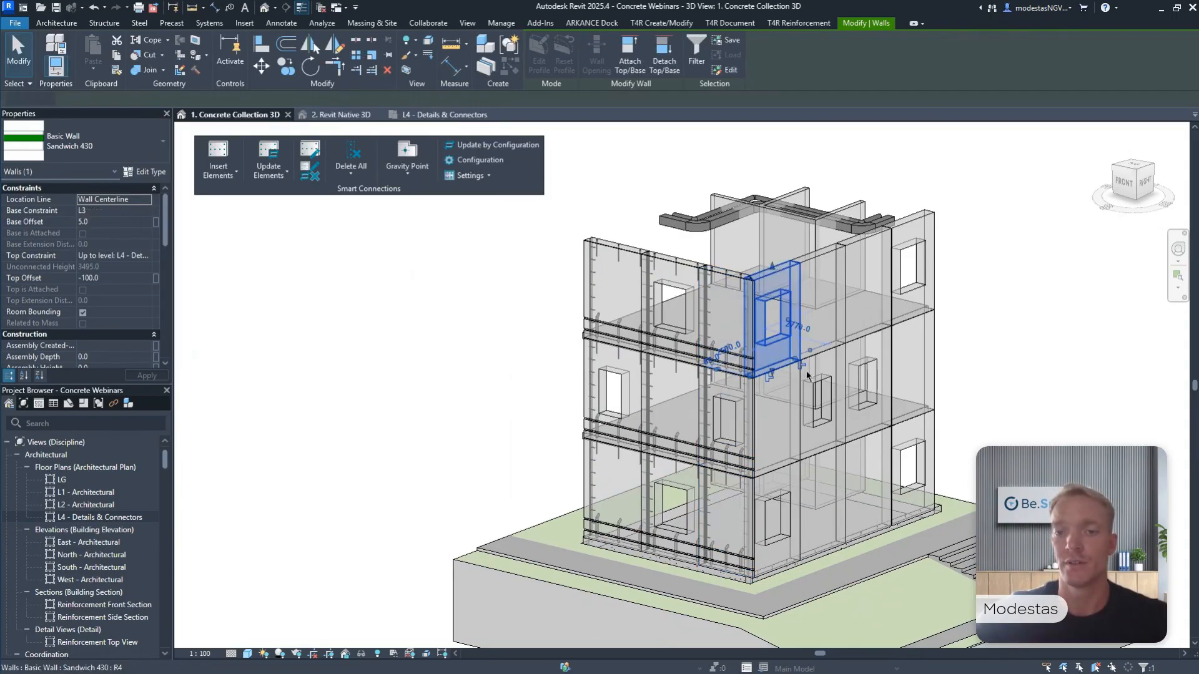
left_click(783, 466, "ctrl")
left_click(790, 543, "ctrl")
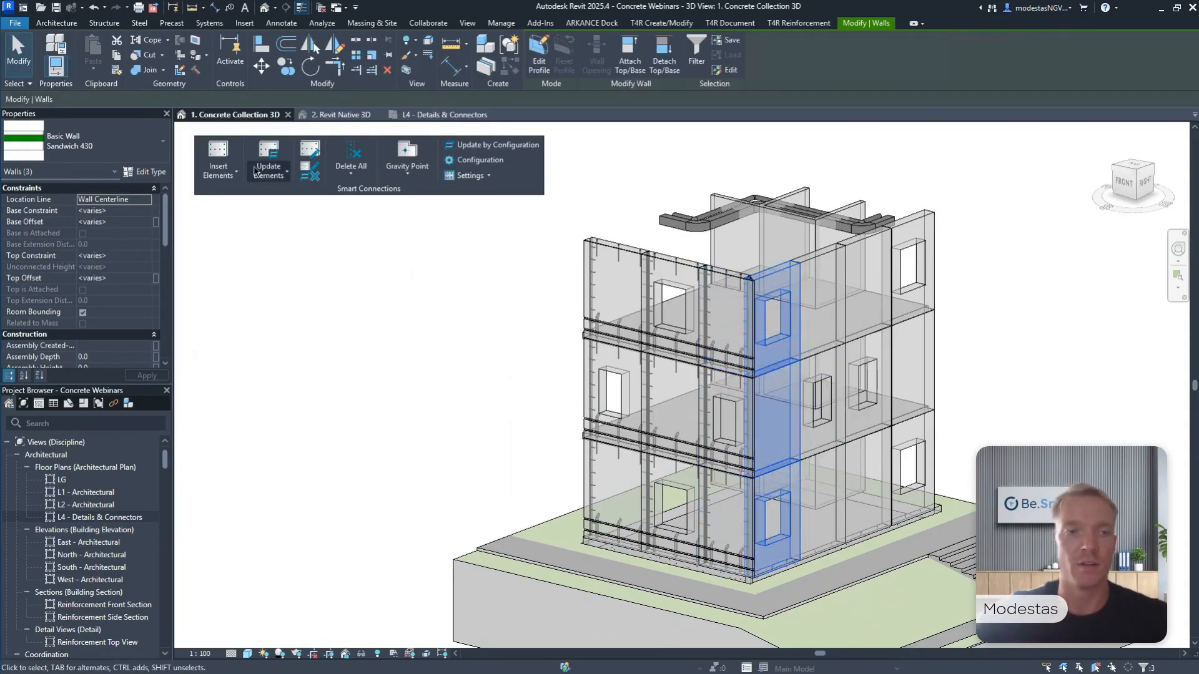
left_click(285, 182)
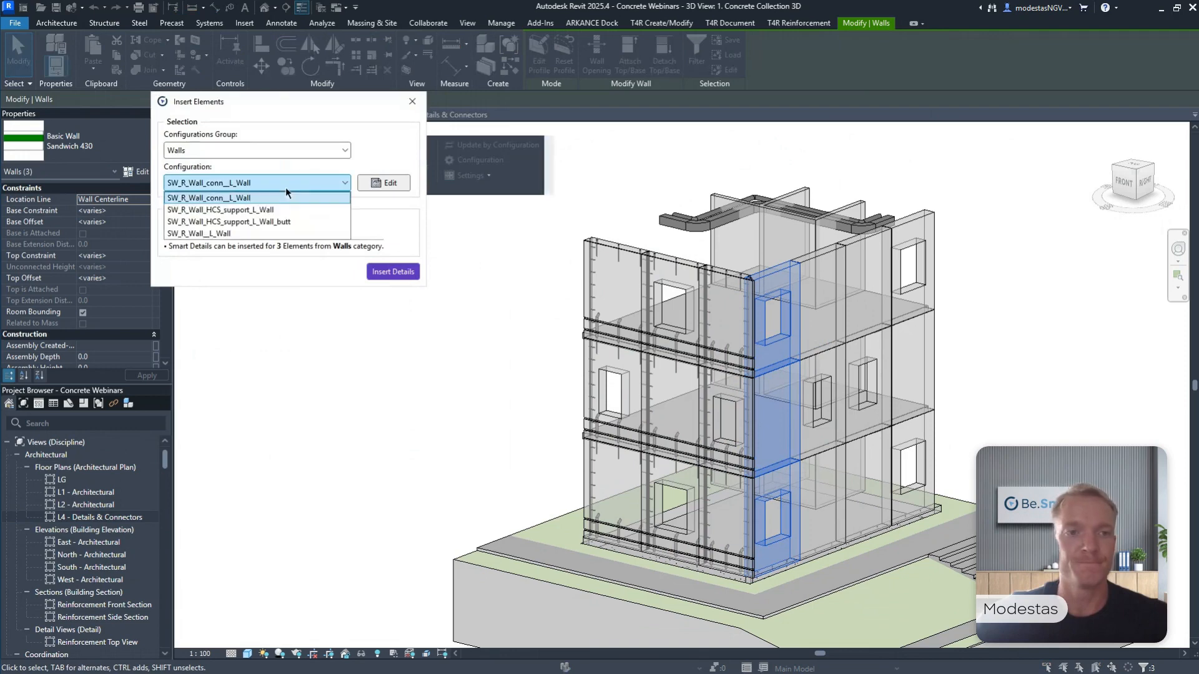
left_click(289, 222)
left_click(392, 272)
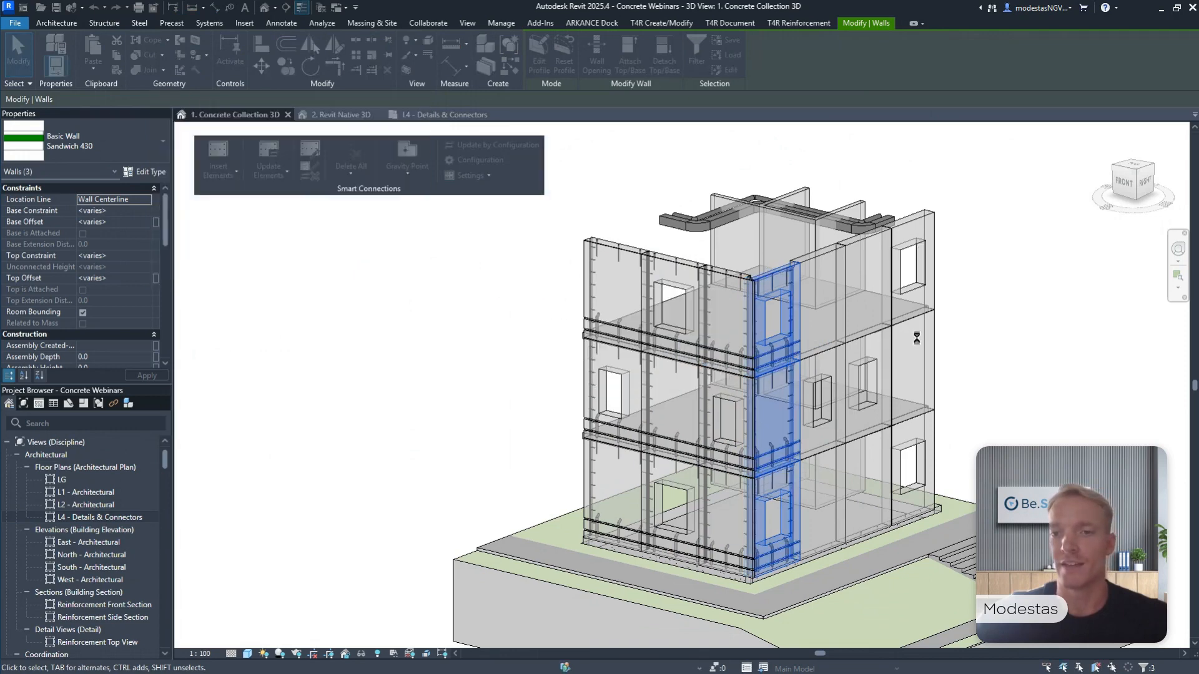
Insert Smart Connections details into the nine remaining side facade panels using a configuration from the Walls group.
left_click(892, 320)
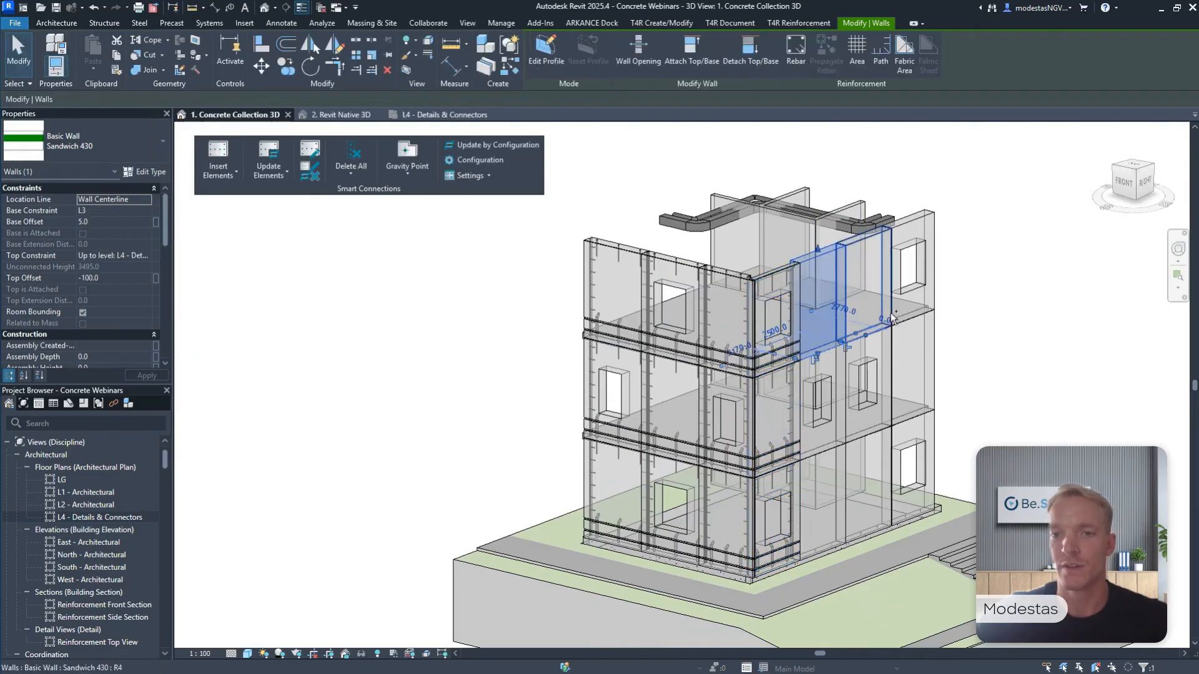
left_click(883, 289, "ctrl")
left_click(934, 284, "ctrl")
left_click(936, 318, "ctrl")
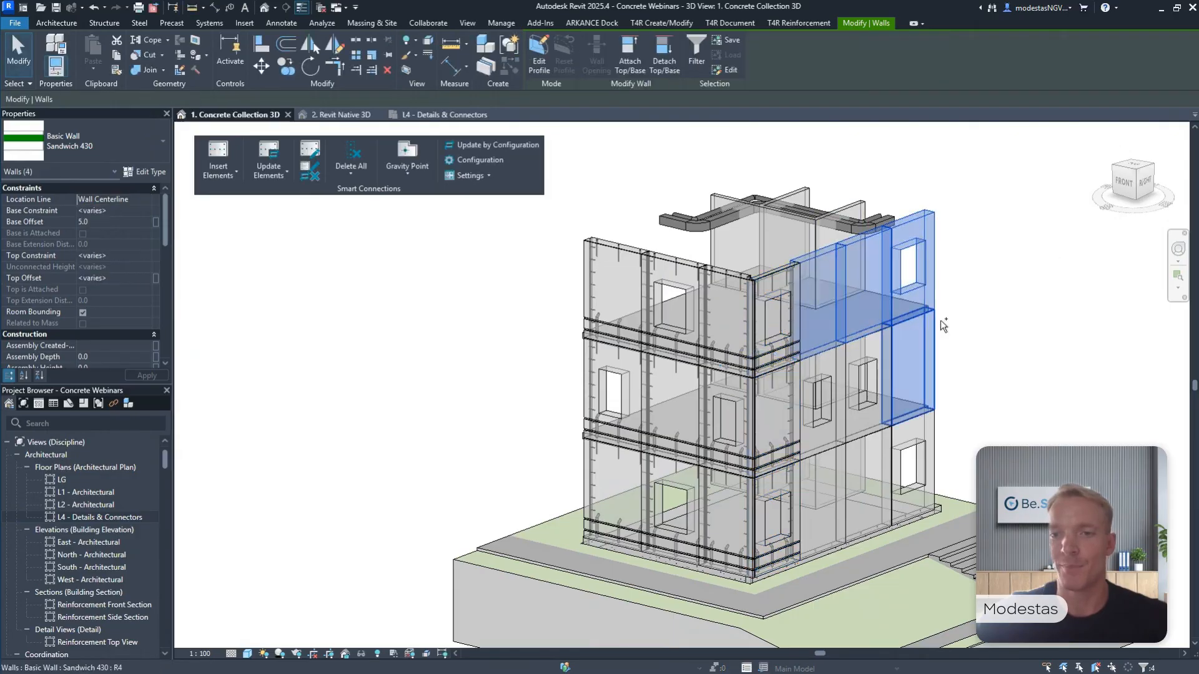
left_click(867, 425, "ctrl")
left_click(824, 412, "ctrl")
left_click(817, 494, "ctrl")
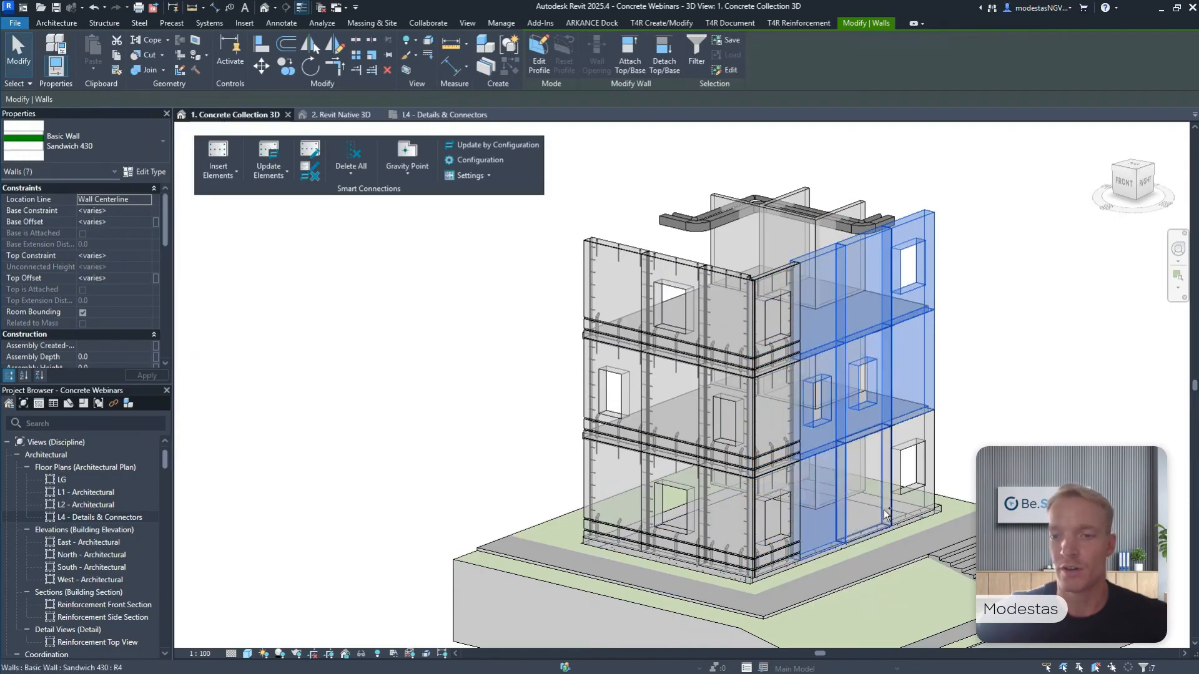
left_click(864, 487, "ctrl")
left_click(937, 499, "ctrl")
left_click(952, 497, "shift")
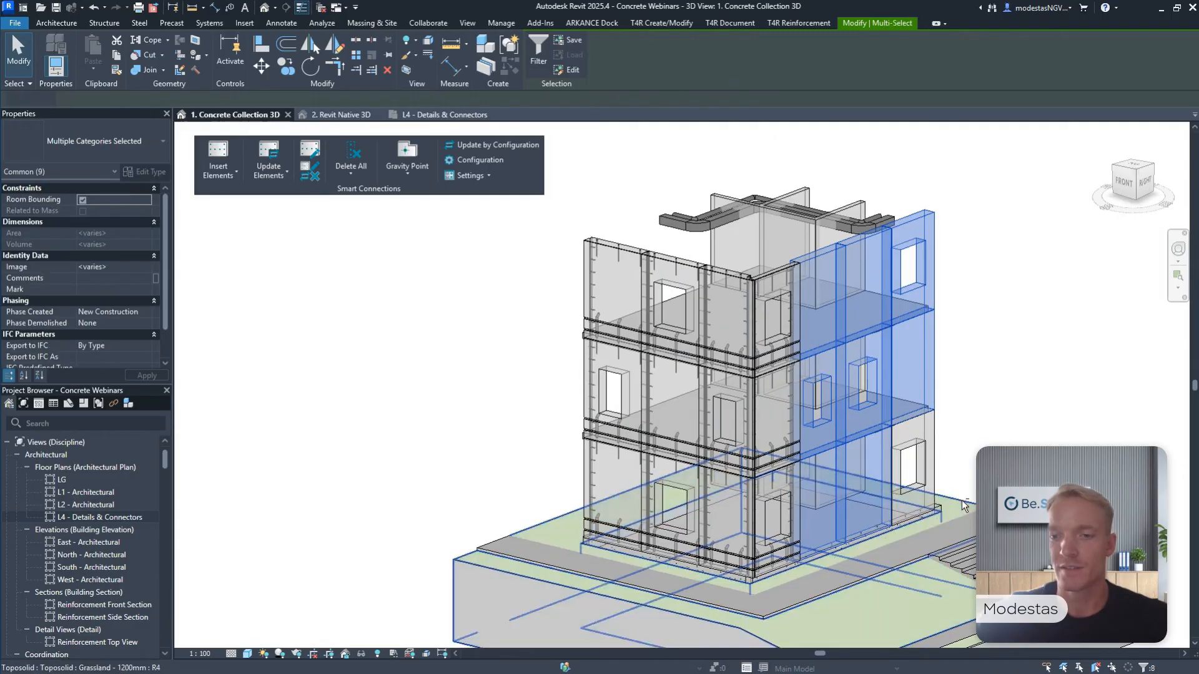
left_click(934, 436, "ctrl")
left_click(934, 438, "ctrl")
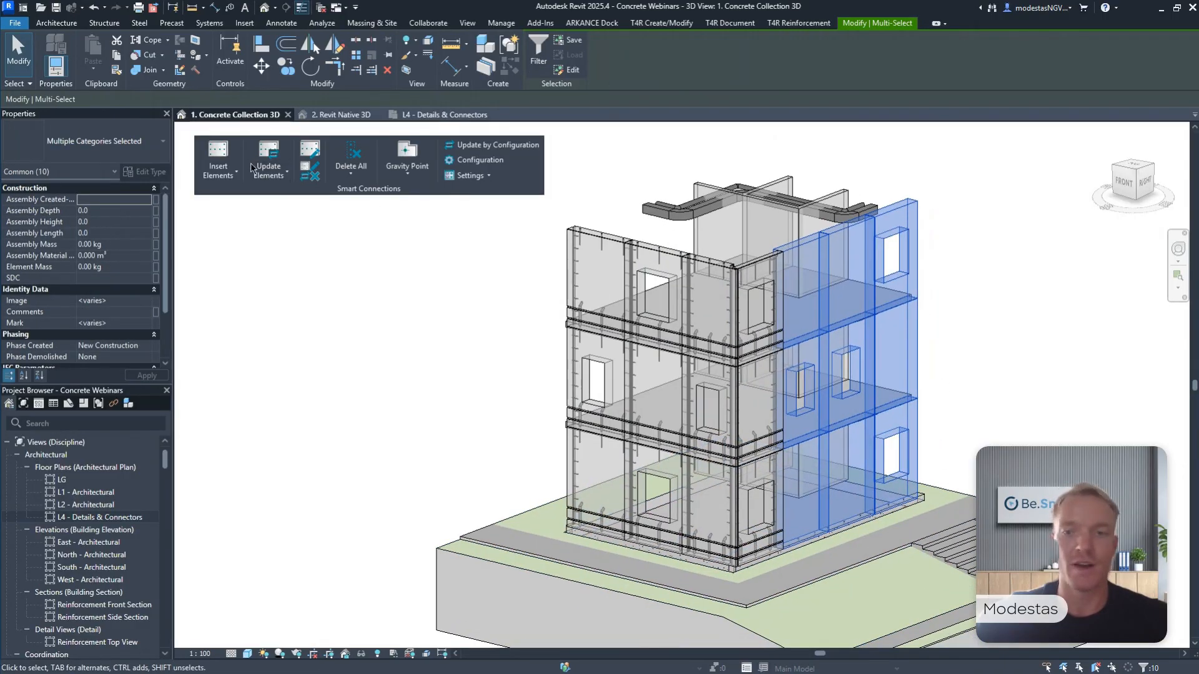
left_click(899, 450, "shift")
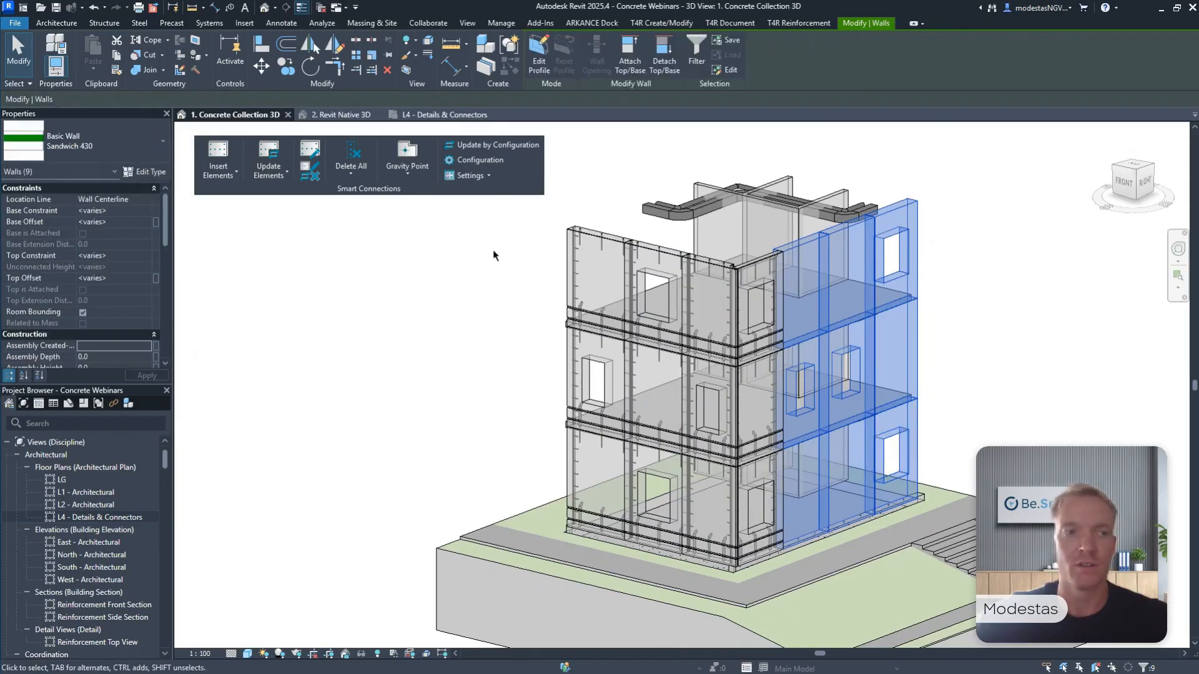
left_click(224, 157)
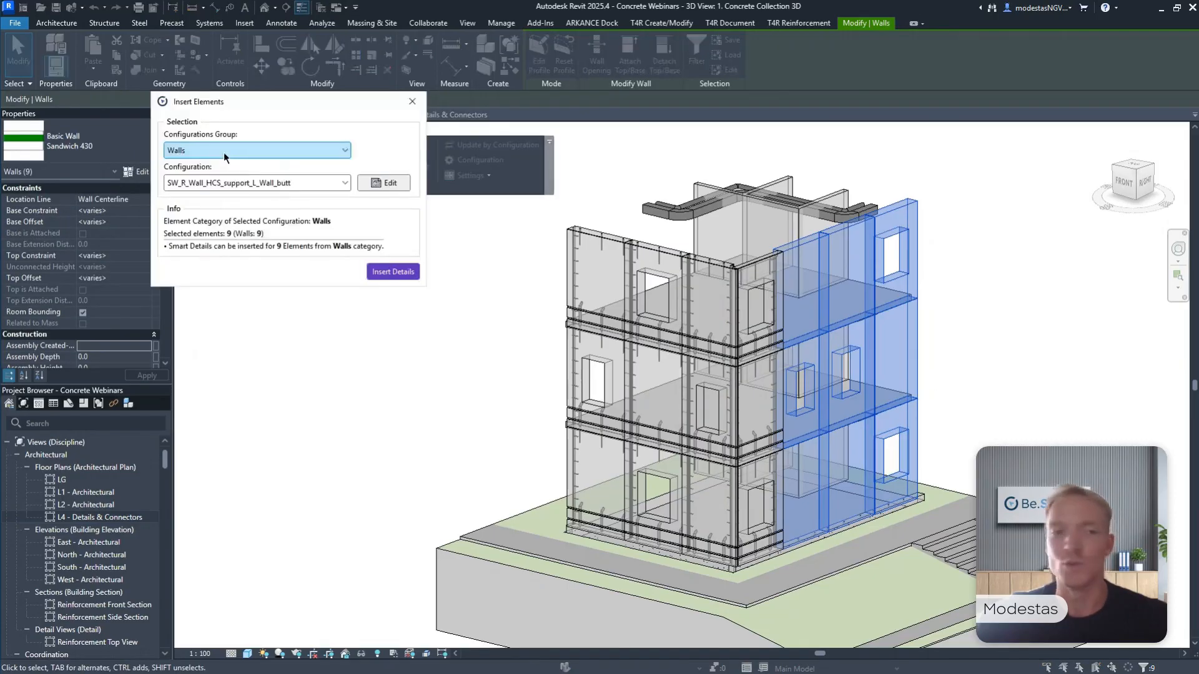
left_click(274, 184)
left_click(275, 208)
left_click(389, 272)
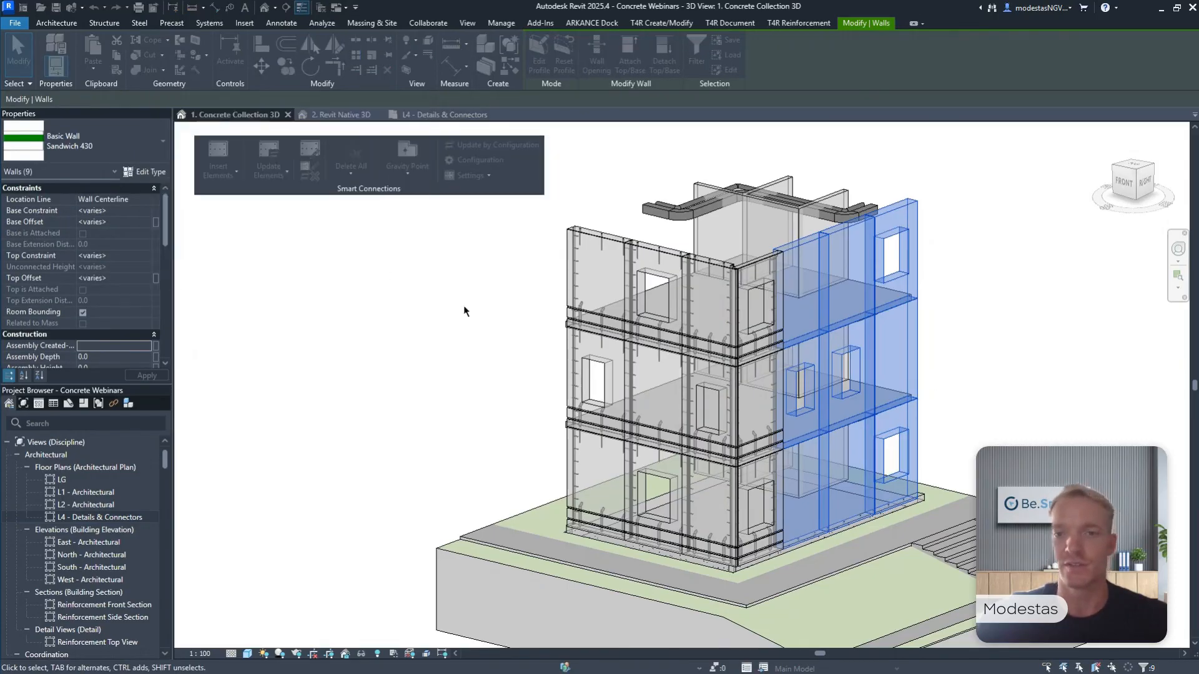
left_click(406, 259)
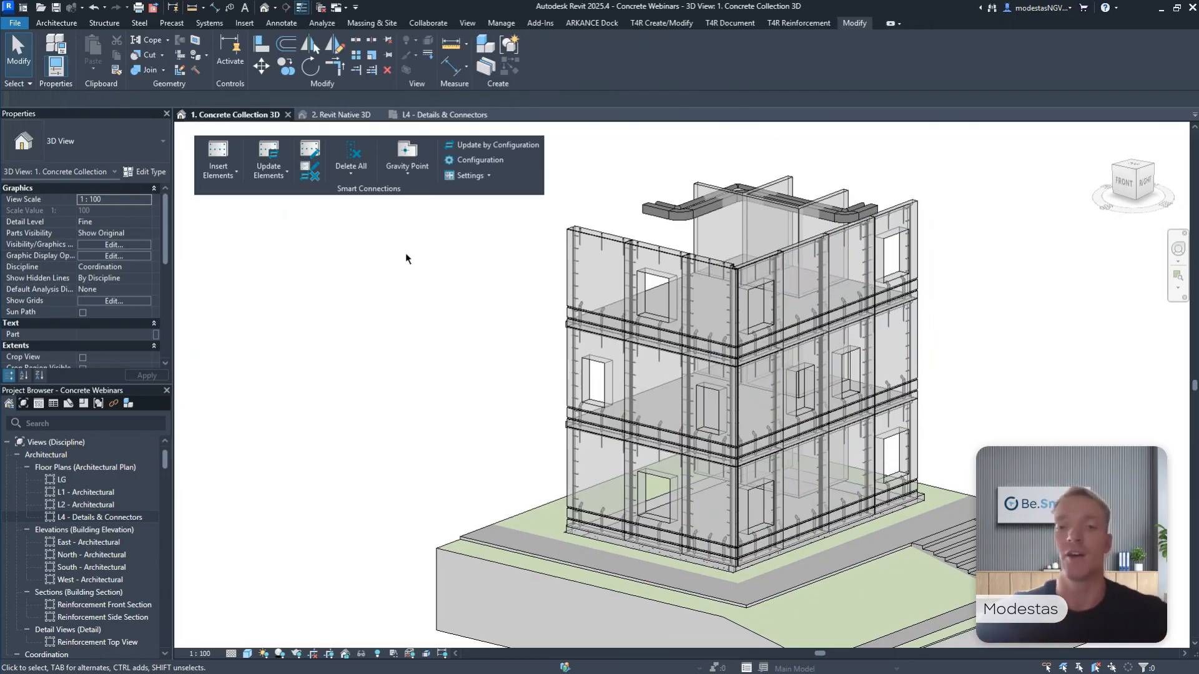
Temporarily isolate the top-storey side facade panel at the building corner in the 3D view.
scroll(774, 253, "up", 3)
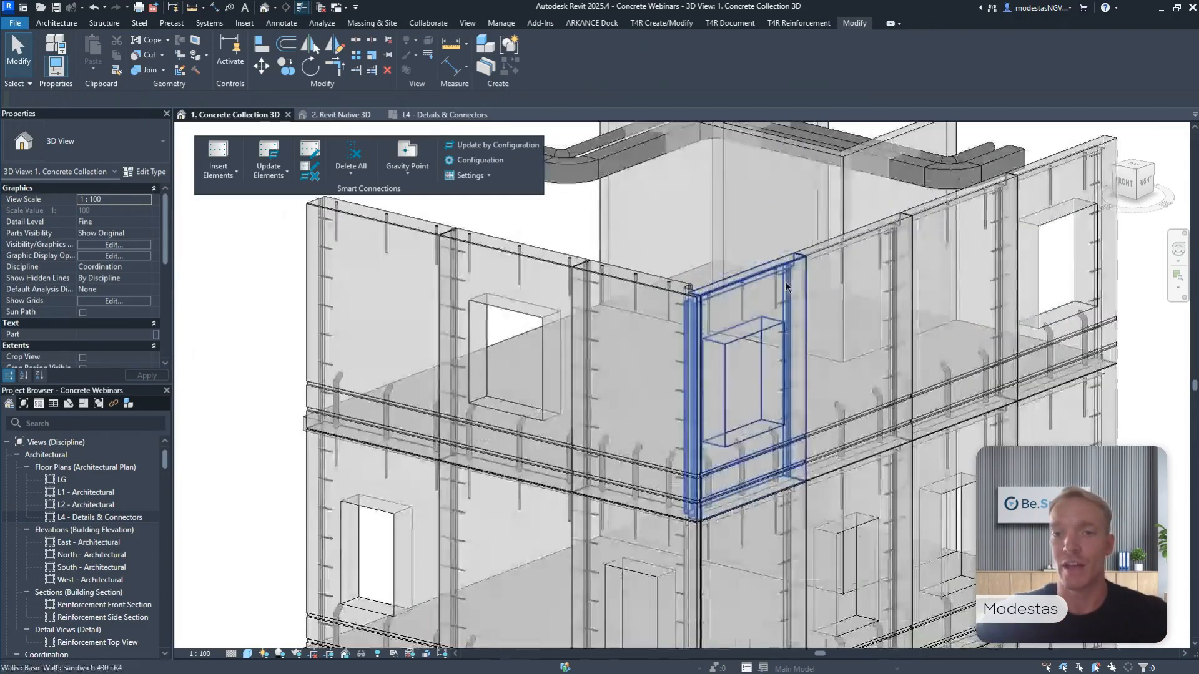
left_click(786, 287)
key("h")
key("i")
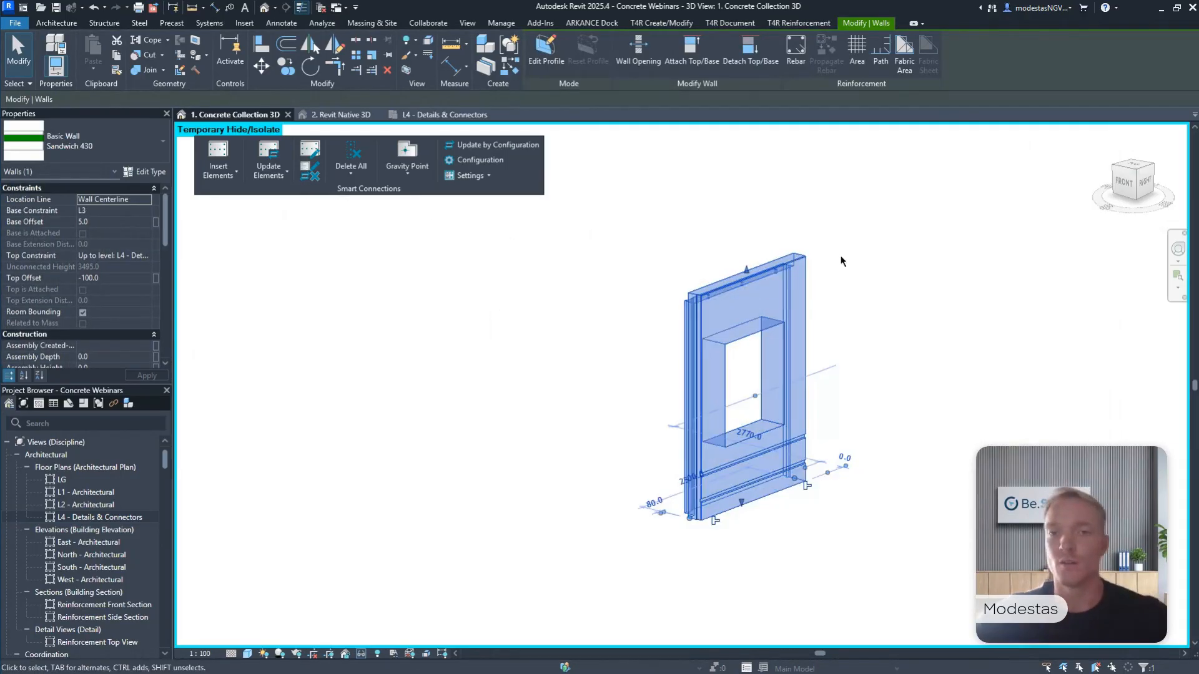
left_click(840, 261)
Examine the isolated corner panel's grooves and connection cutouts from the front and from behind, and restore the hidden elements.
left_click(1123, 182)
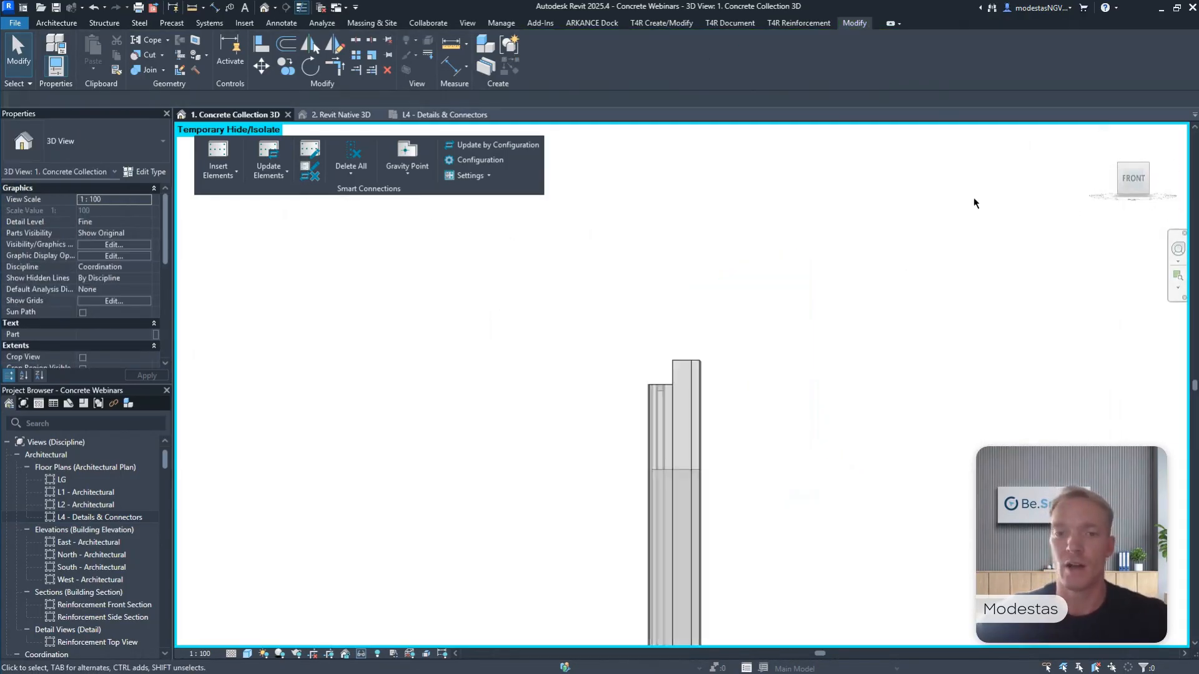
left_click_drag(626, 148, 698, 215)
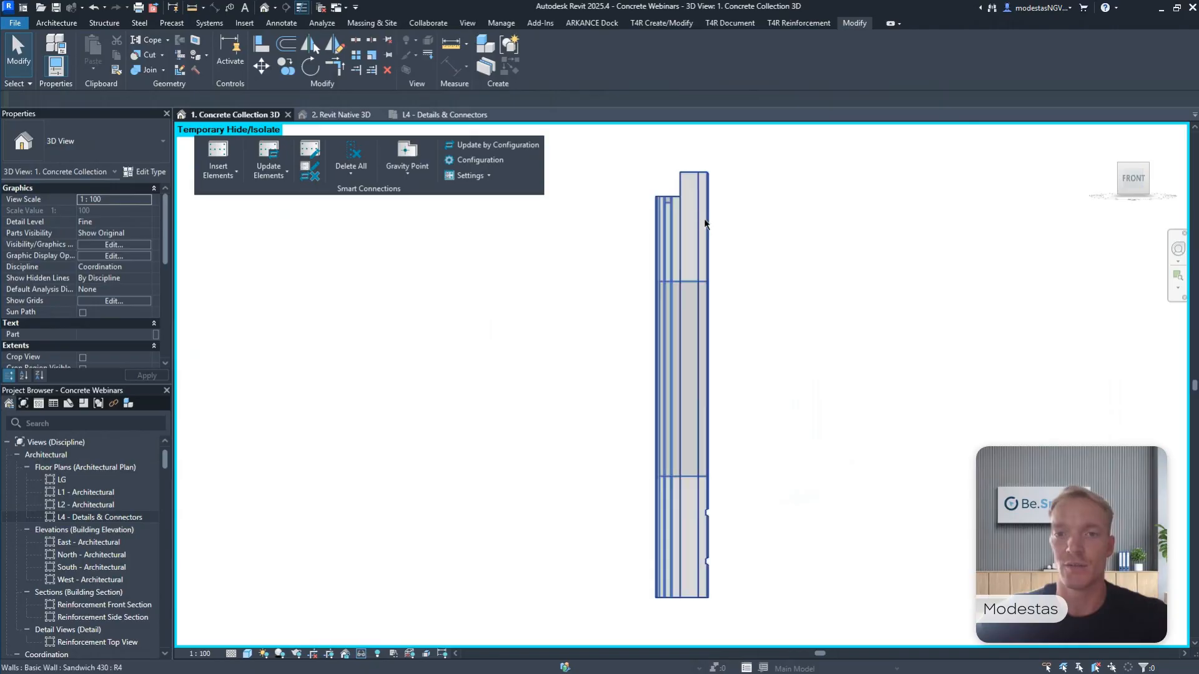
left_click_drag(747, 477, 694, 581)
left_click(813, 444)
middle_click_drag(813, 444, 868, 412, "shift")
scroll(632, 200, "up", 3)
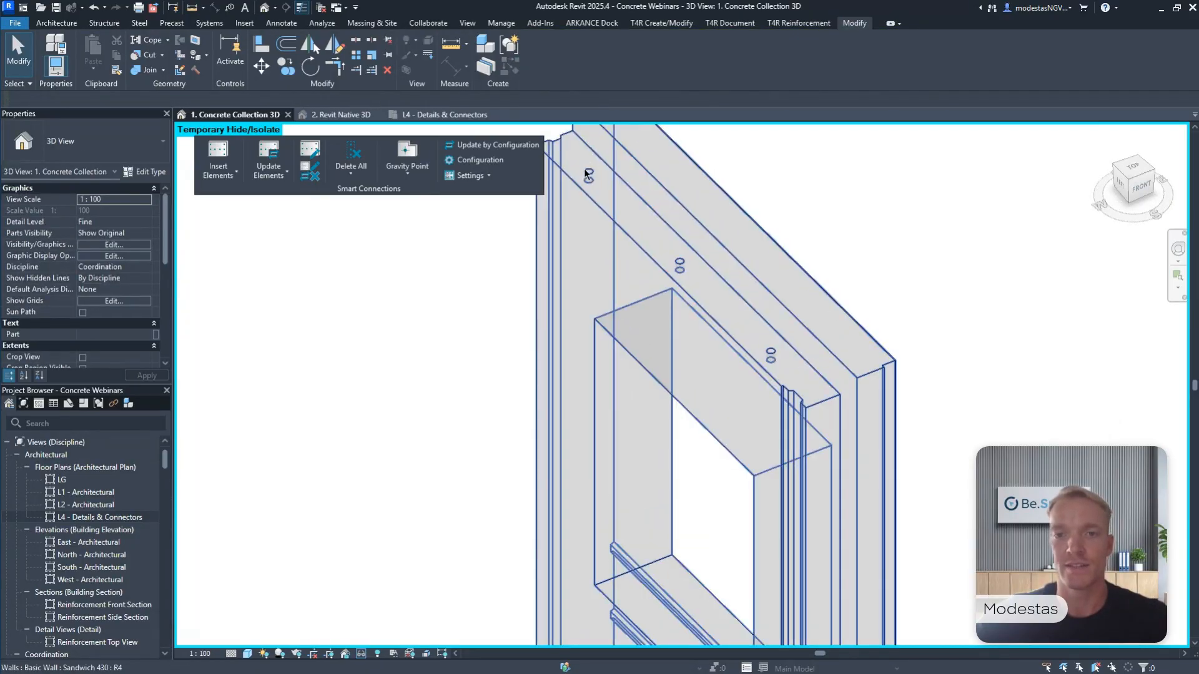
scroll(796, 372, "down", 4)
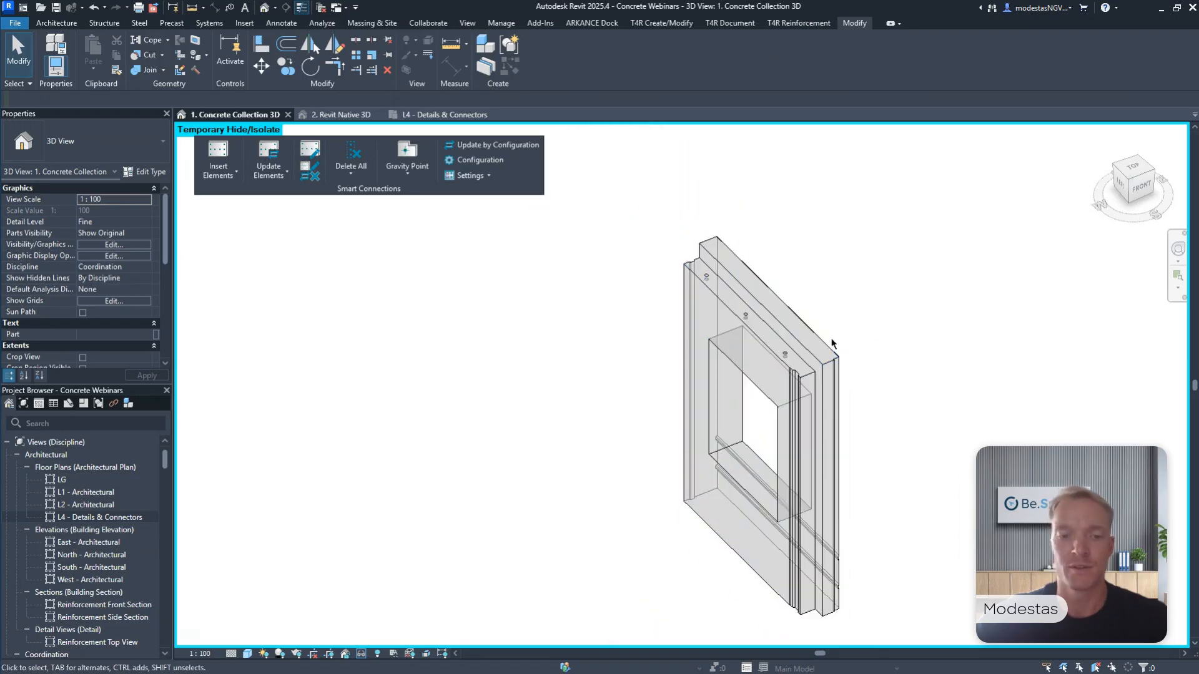
left_click(361, 655)
left_click(406, 636)
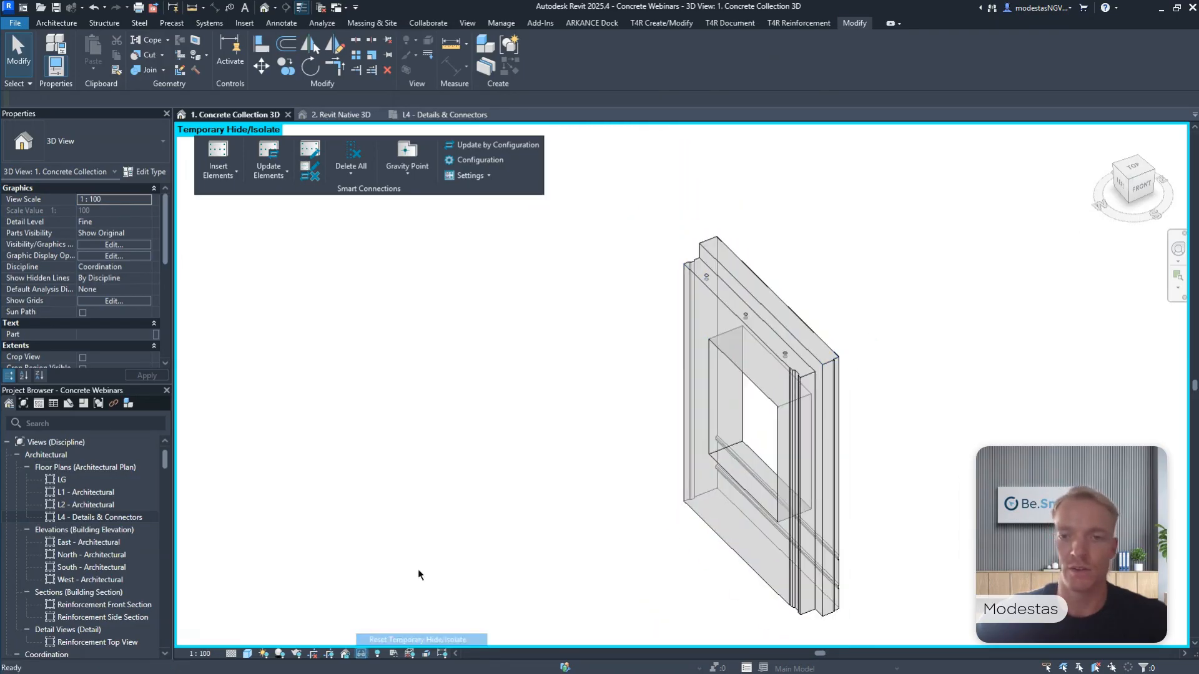
Examine the loop connections from above at the front facade's free end, an intermediate panel joint and the building corner.
left_click(1133, 170)
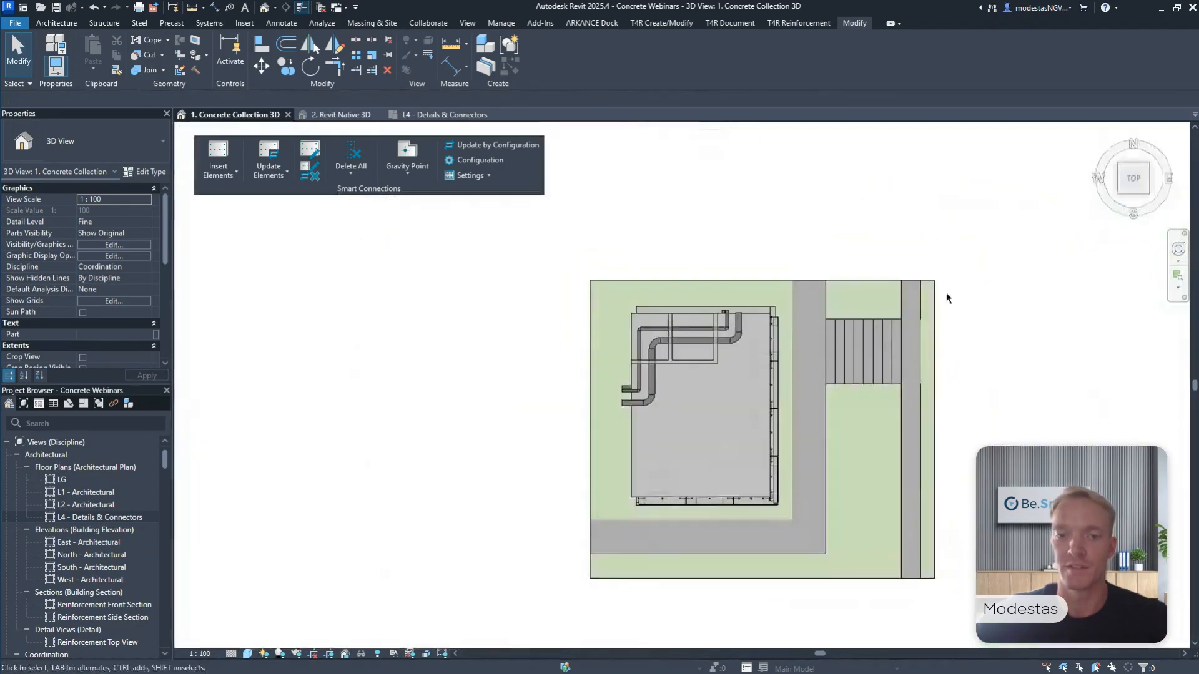
scroll(566, 479, "up", 4)
scroll(571, 430, "up", 5)
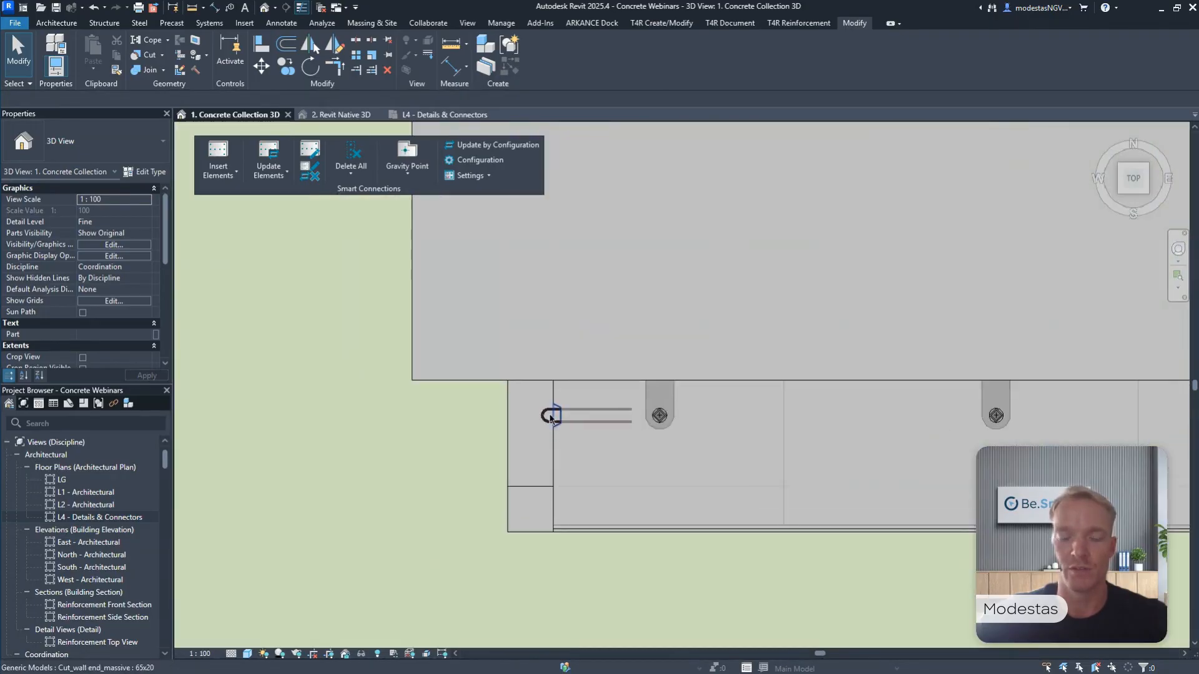
scroll(547, 419, "down", 4)
middle_click_drag(1060, 401, 655, 391)
scroll(655, 391, "up", 4)
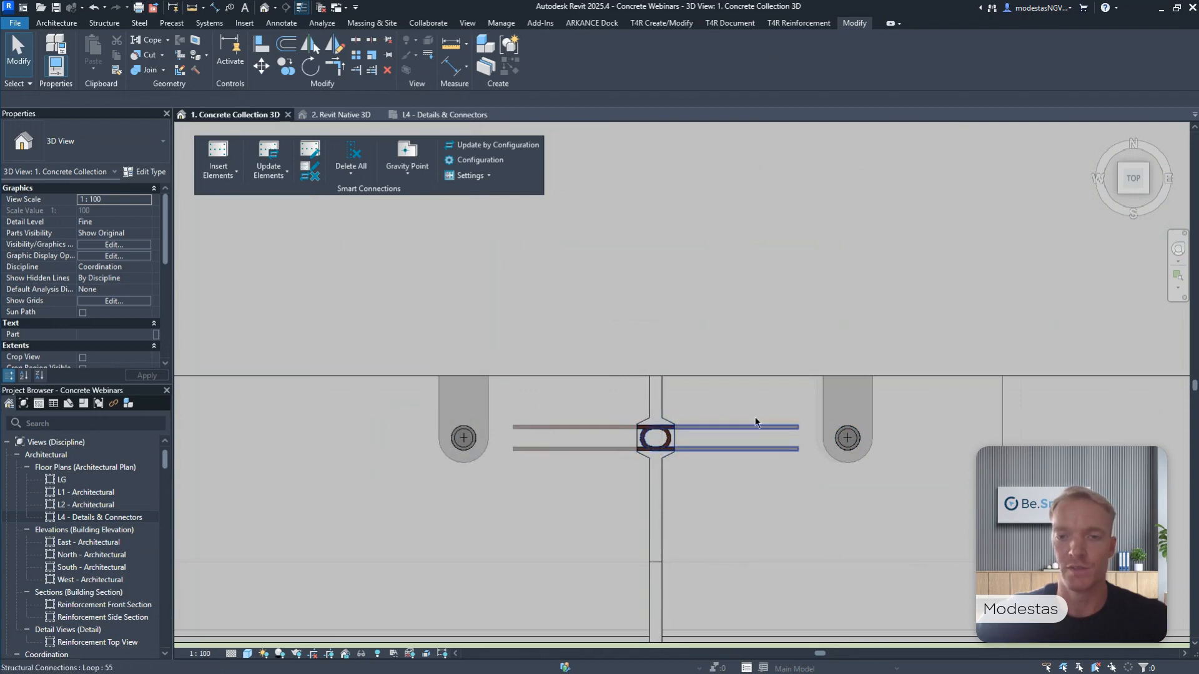
scroll(694, 425, "down", 4)
middle_click_drag(937, 418, 348, 410)
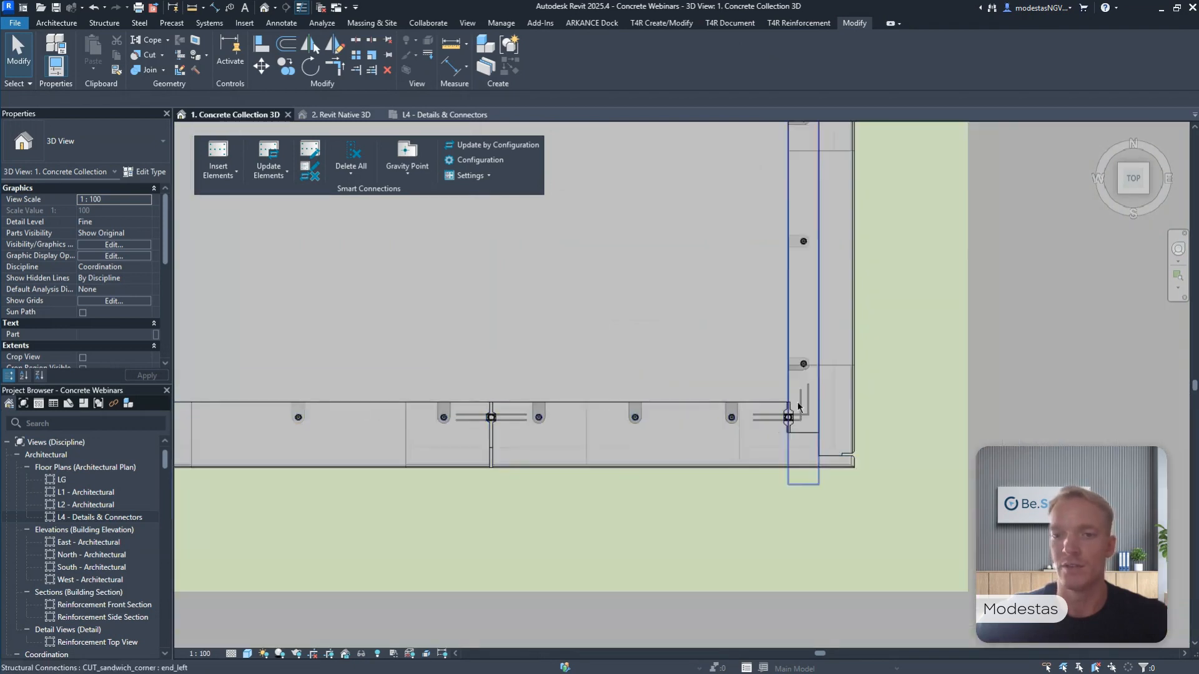
scroll(815, 400, "up", 3)
scroll(743, 452, "up", 2)
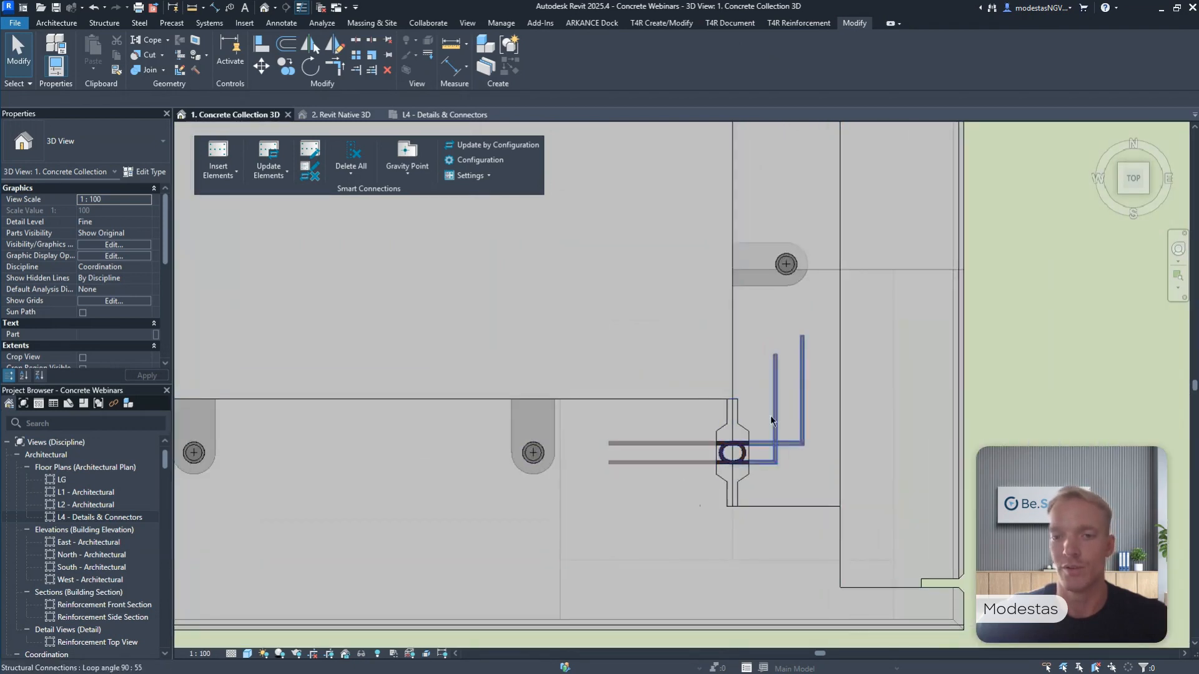
scroll(772, 431, "down", 3)
scroll(773, 431, "down", 5)
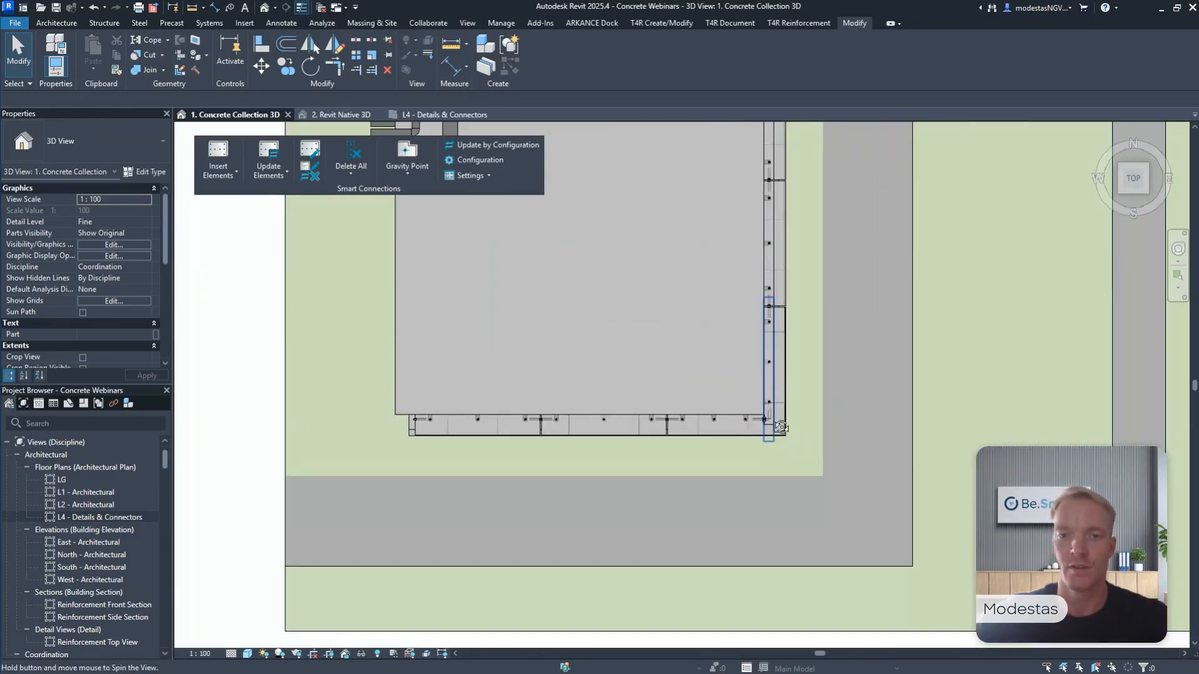
Move the middle Top fix Modix M30 connector in the front facade's middle-storey outer panel about 320 mm along the wall.
middle_click_drag(772, 431, 701, 321, "shift")
scroll(783, 416, "up", 2)
middle_click_drag(783, 417, 777, 349, "shift")
scroll(784, 374, "down", 2)
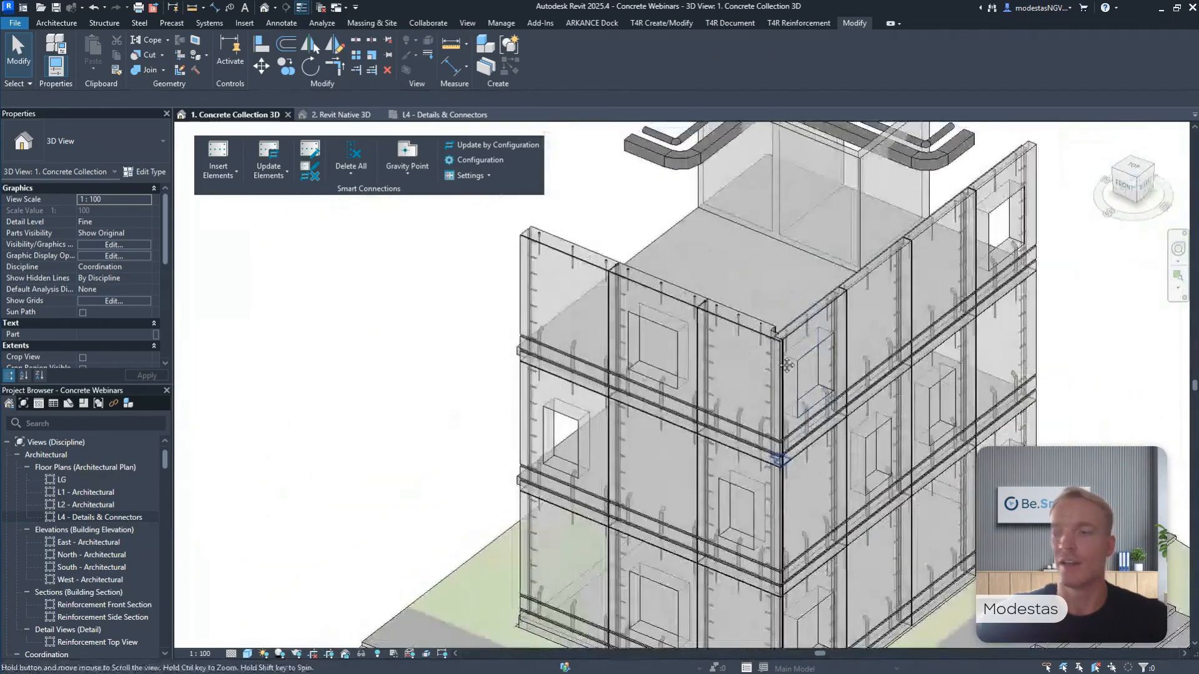
scroll(589, 396, "up", 4)
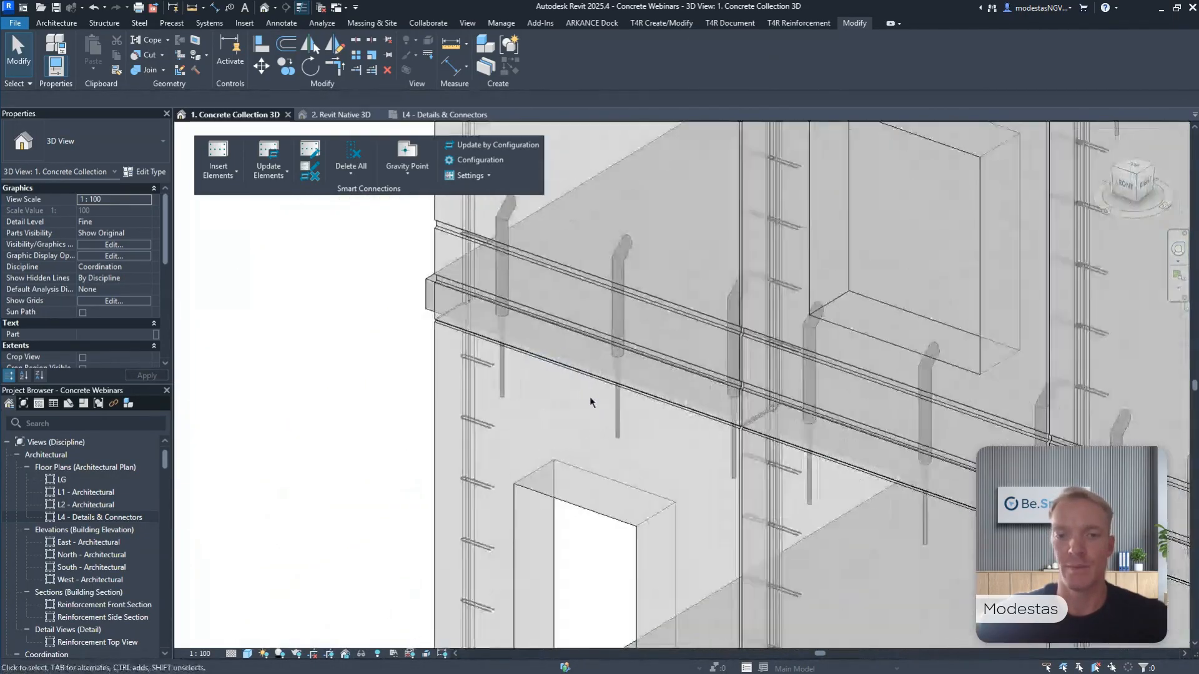
left_click(621, 427)
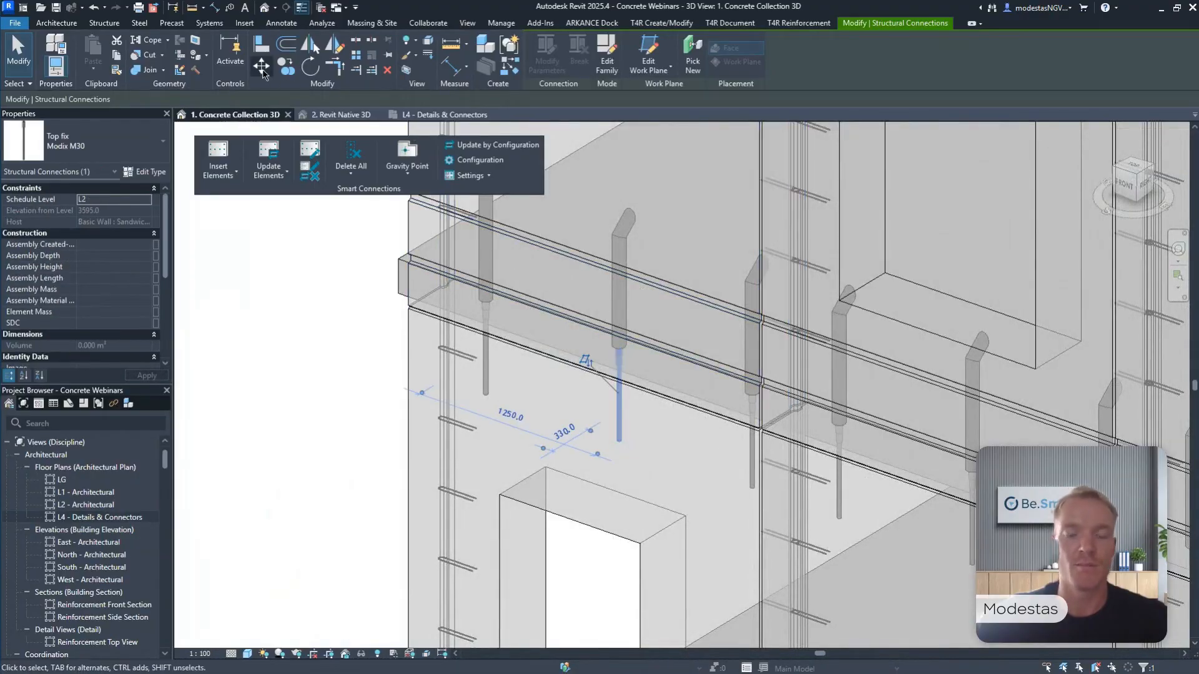
left_click(262, 74)
scroll(582, 383, "up", 1)
left_click(619, 440)
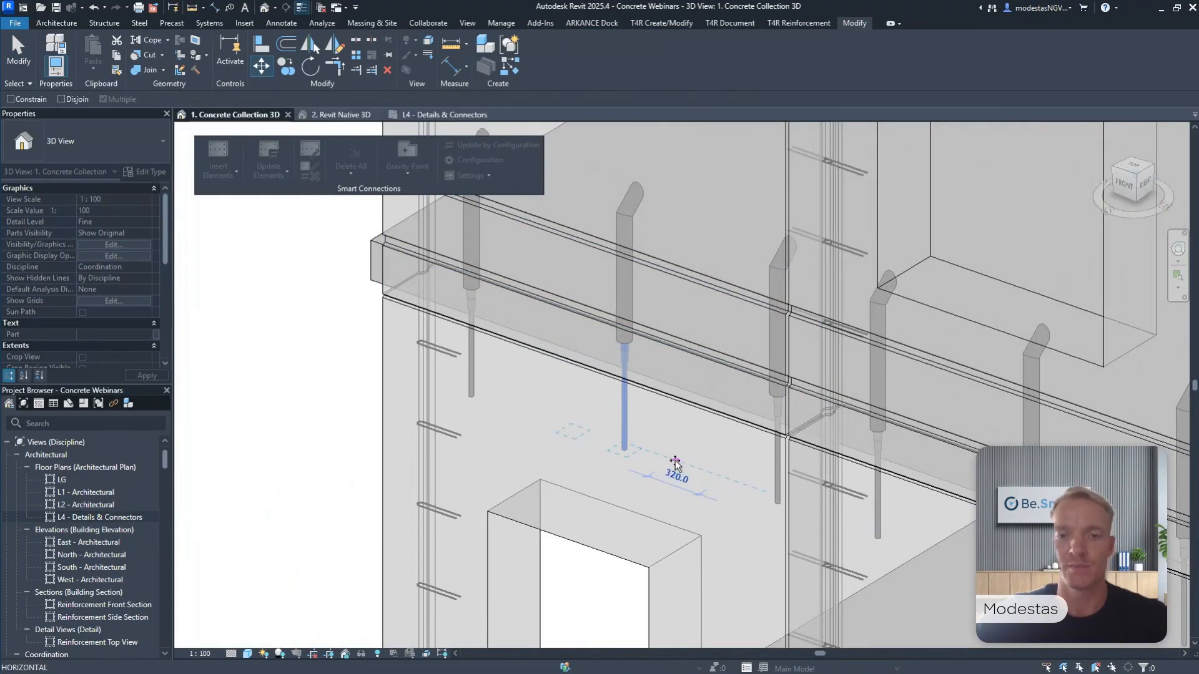
left_click(675, 461)
middle_click_drag(676, 455, 723, 500)
key("Escape")
Inspect the misaligned Wall Bottom tube above the moved connector and update the Smart Connections elements of the top-storey outer front panel.
scroll(713, 475, "down", 2)
middle_click_drag(712, 338, 710, 448)
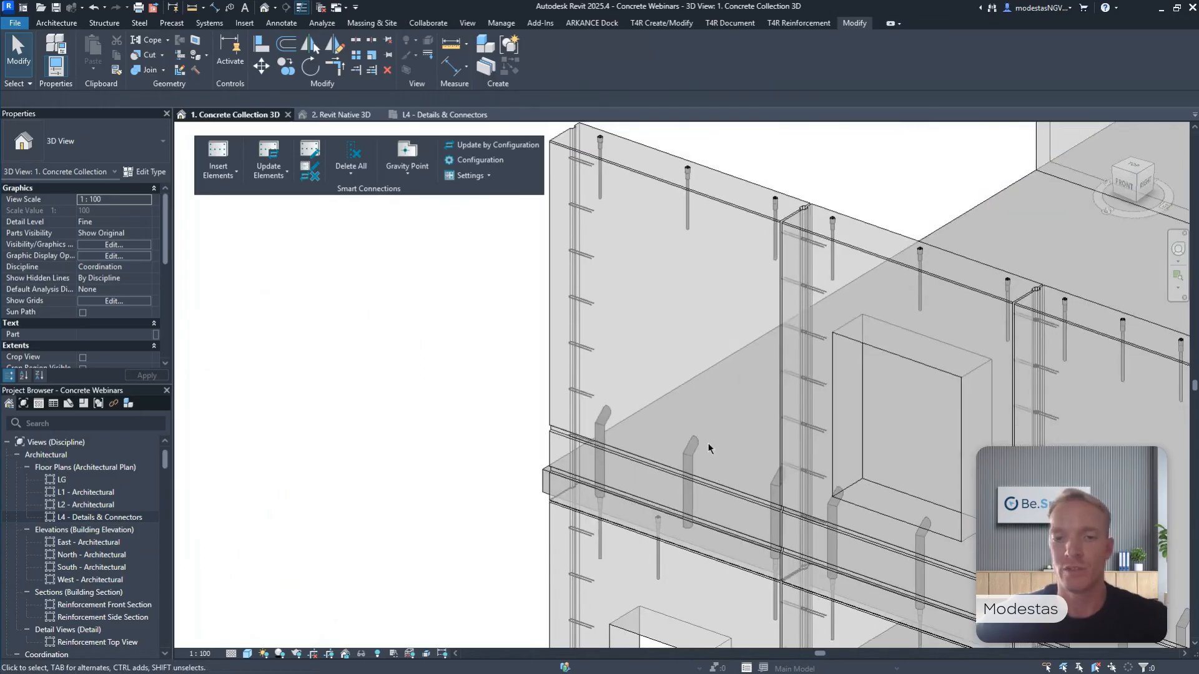
scroll(709, 449, "up", 1)
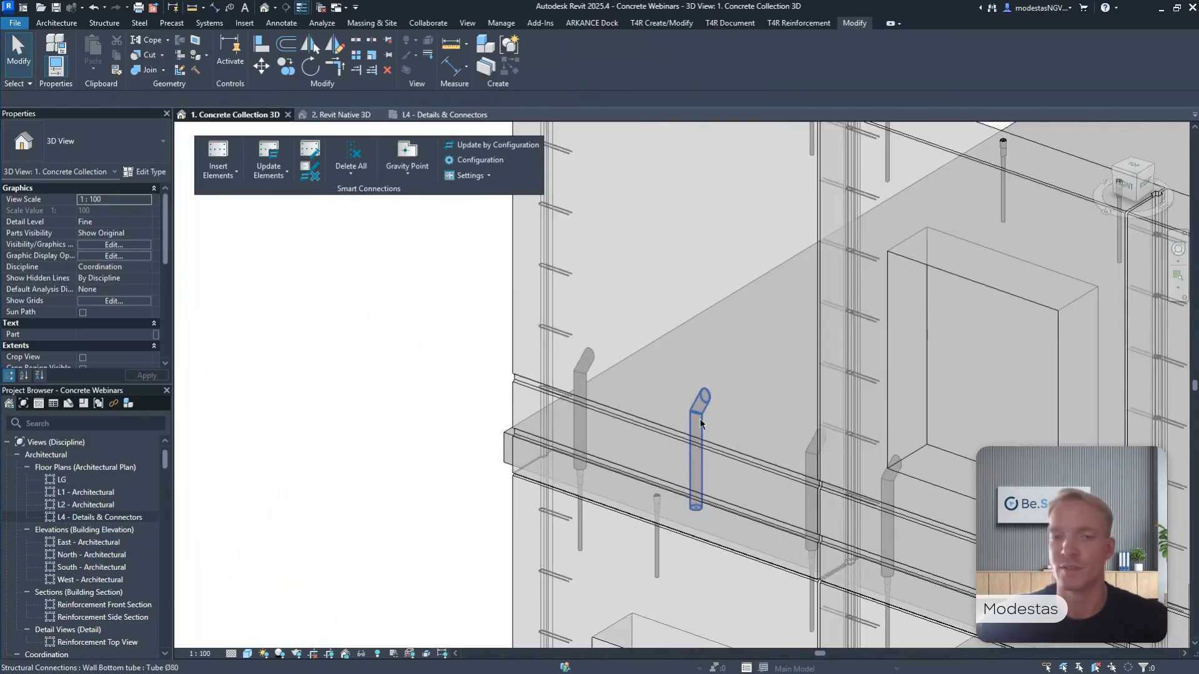
scroll(701, 425, "down", 2)
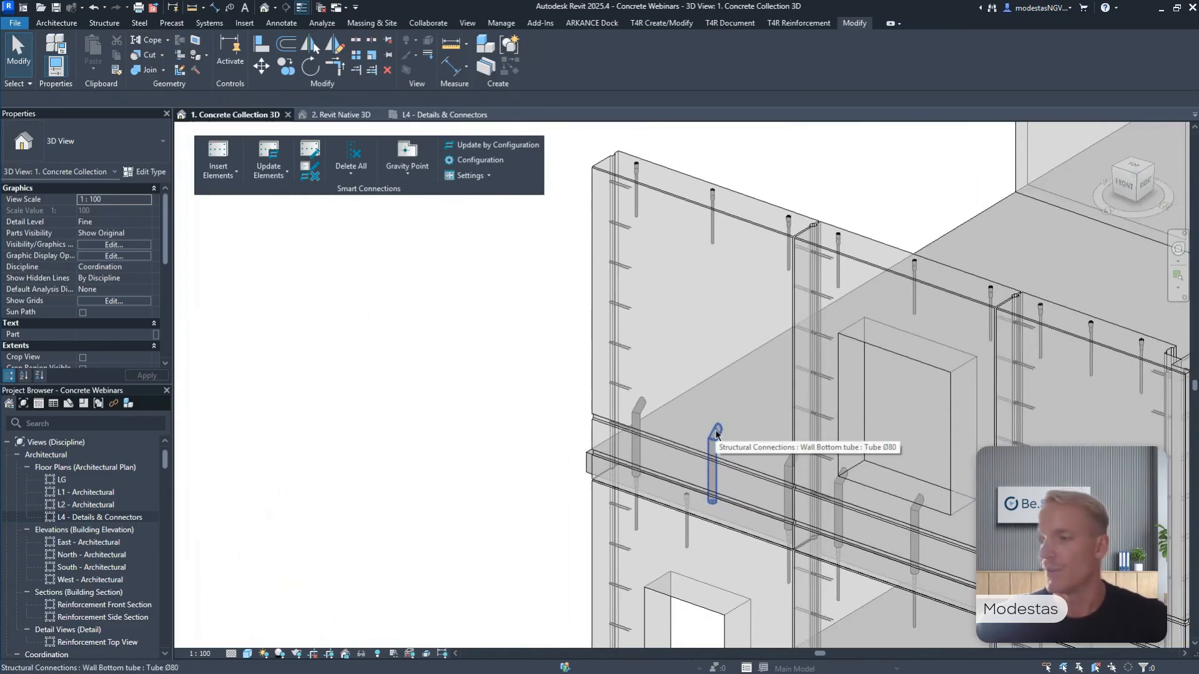
left_click(717, 432)
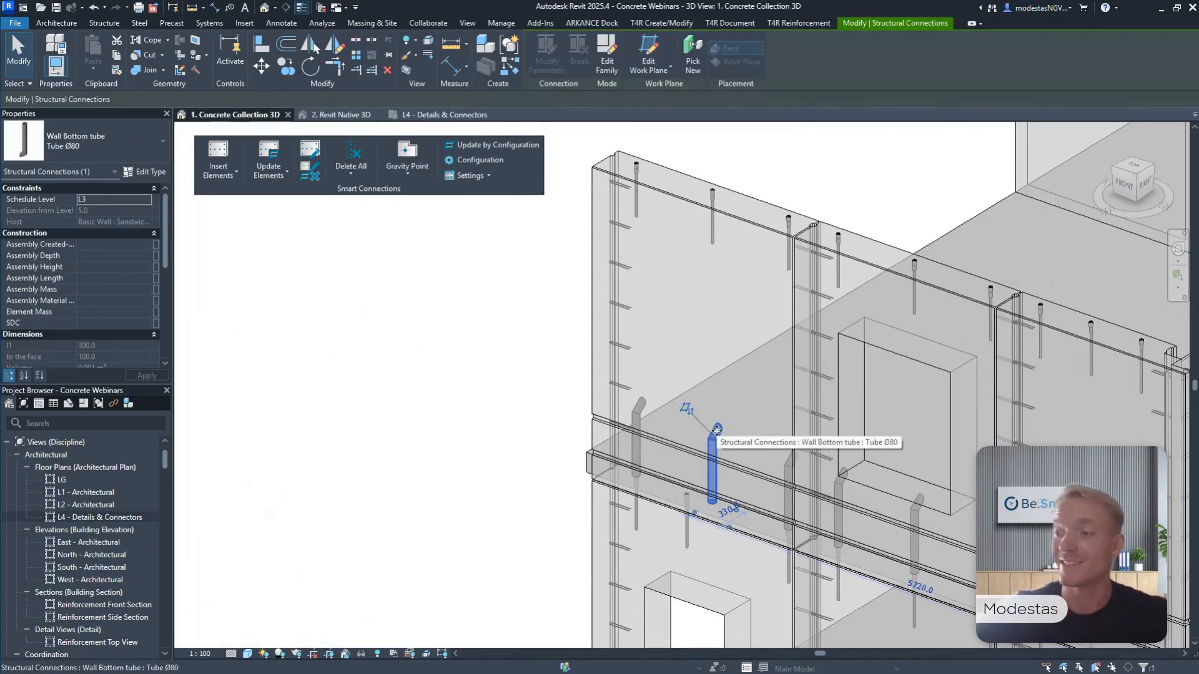
middle_click_drag(636, 329, 637, 302)
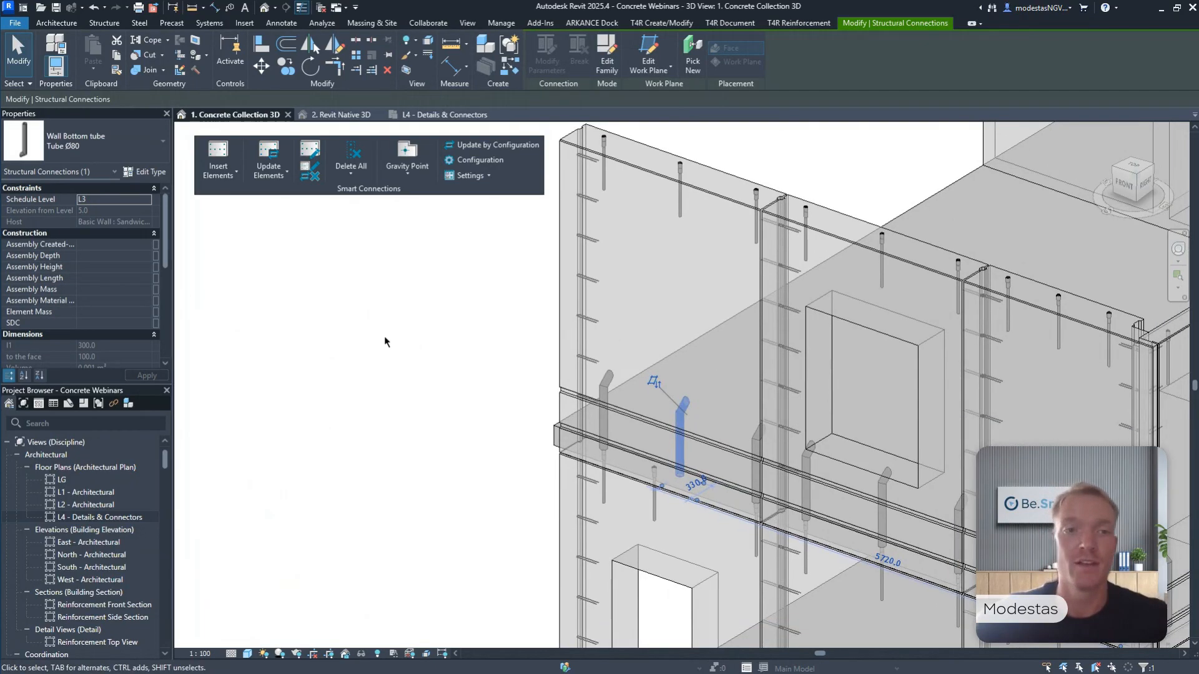
left_click(354, 222)
left_click(268, 155)
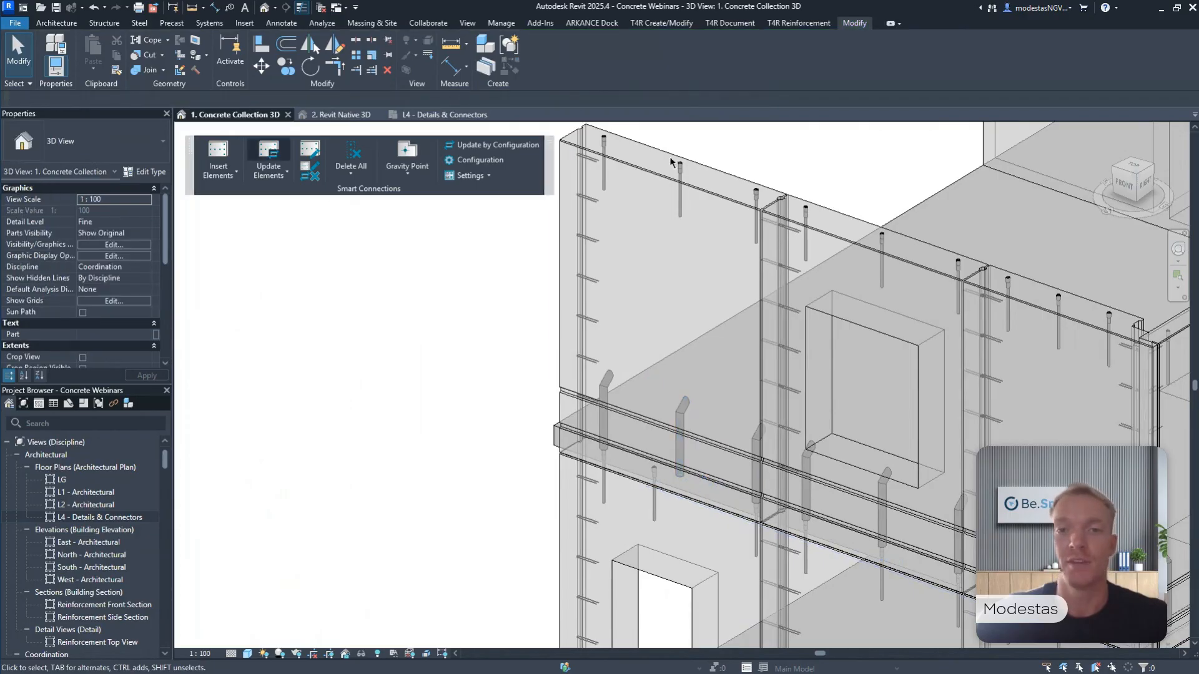
left_click(716, 181)
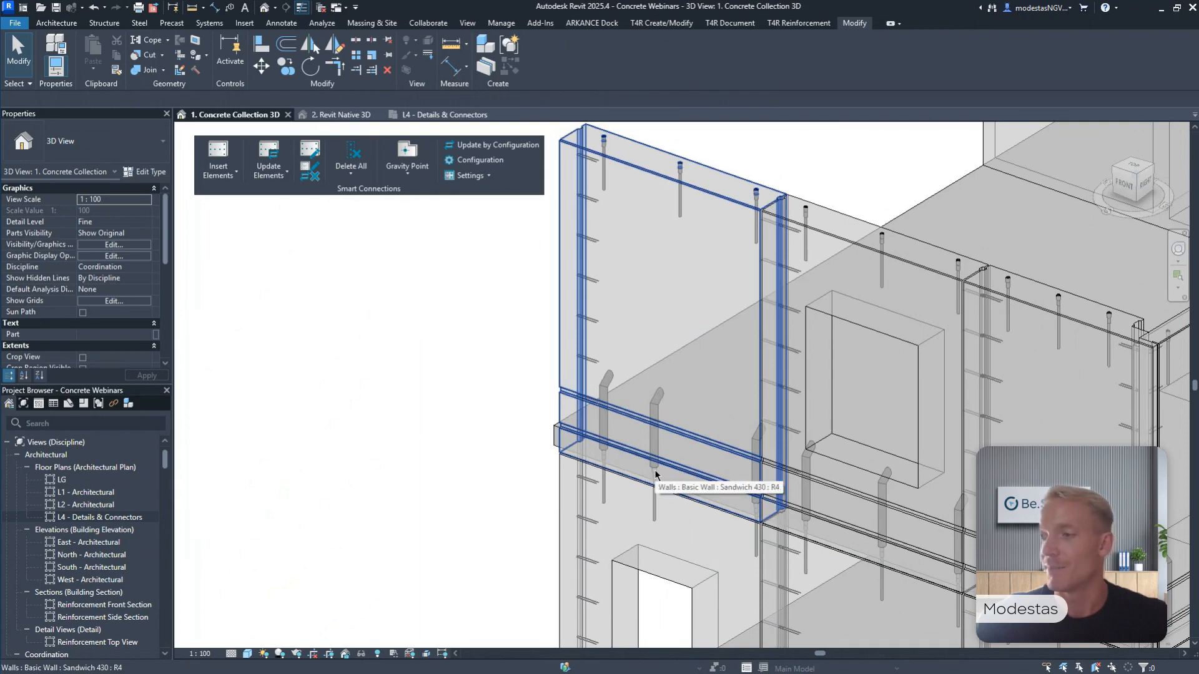
scroll(567, 347, "down", 5)
scroll(567, 348, "up", 5)
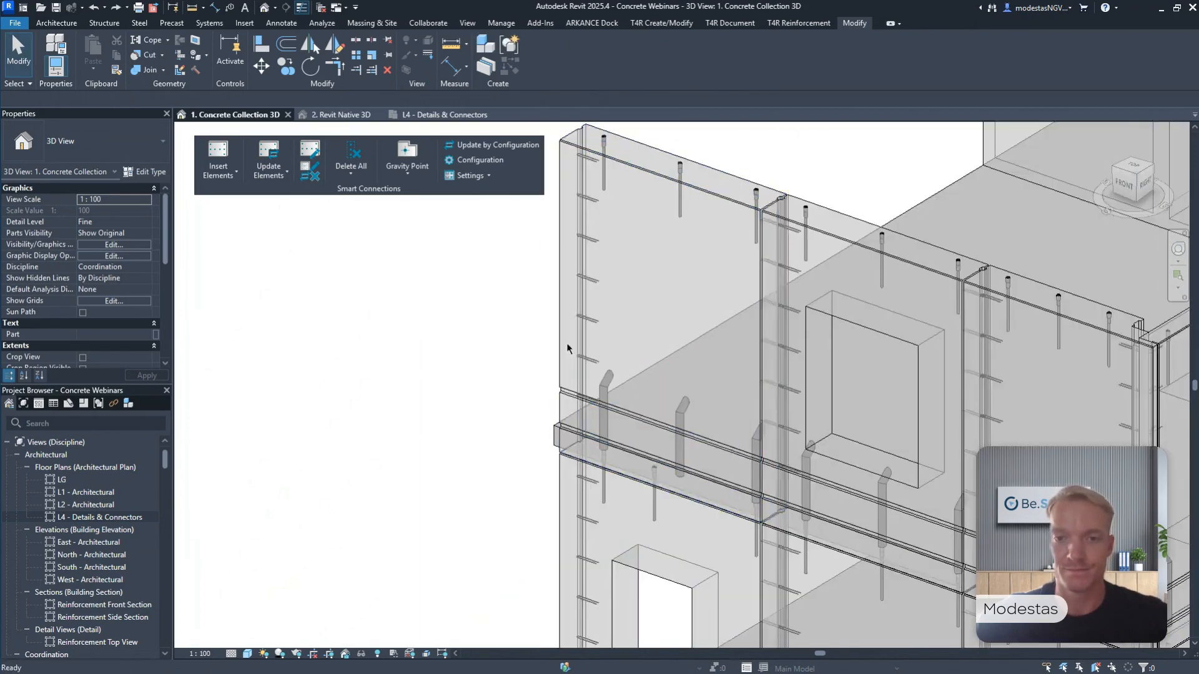
scroll(565, 345, "down", 3)
scroll(564, 341, "down", 5)
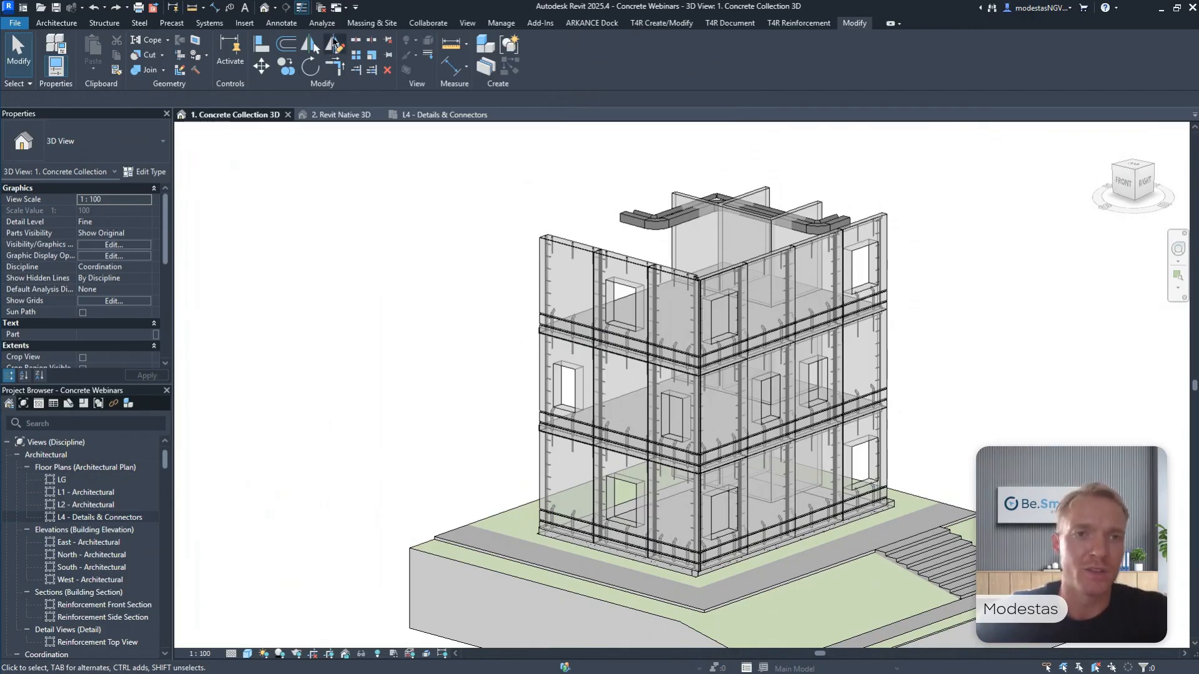
Close the inactive views and open the Reinforcement Front Section, Reinforcement Side Section, Reinforcement Top View and 3. Reinforcement 3D View.
left_click(321, 7)
scroll(116, 562, "down", 3)
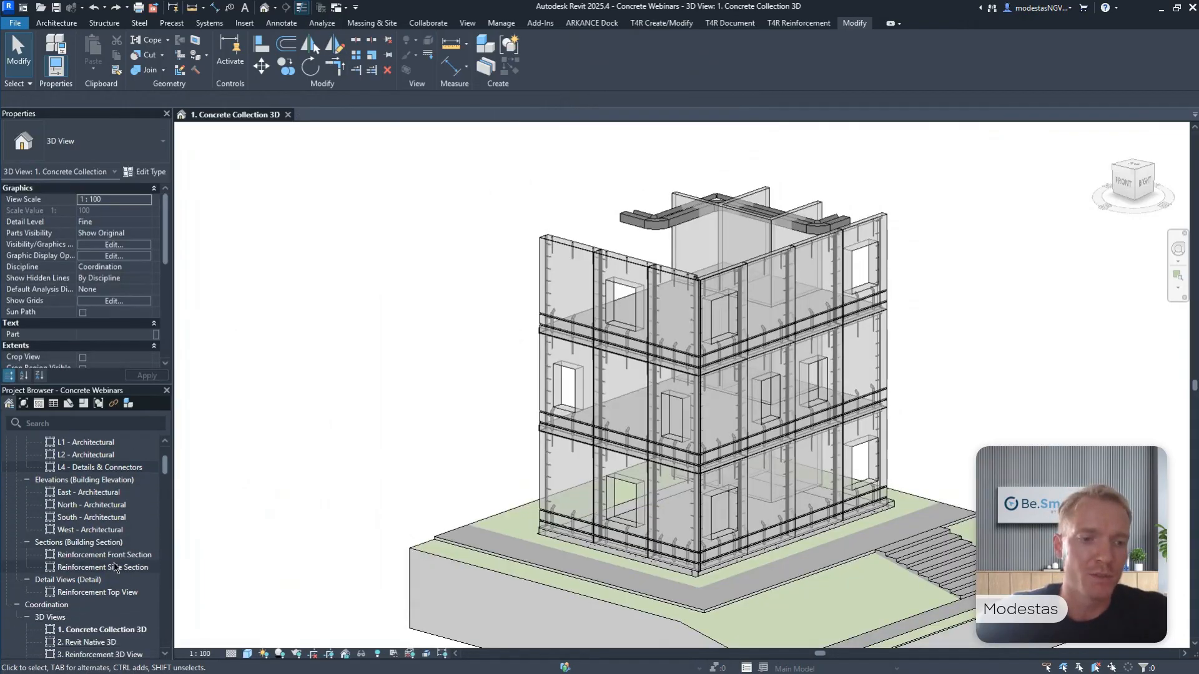
double_click(110, 557)
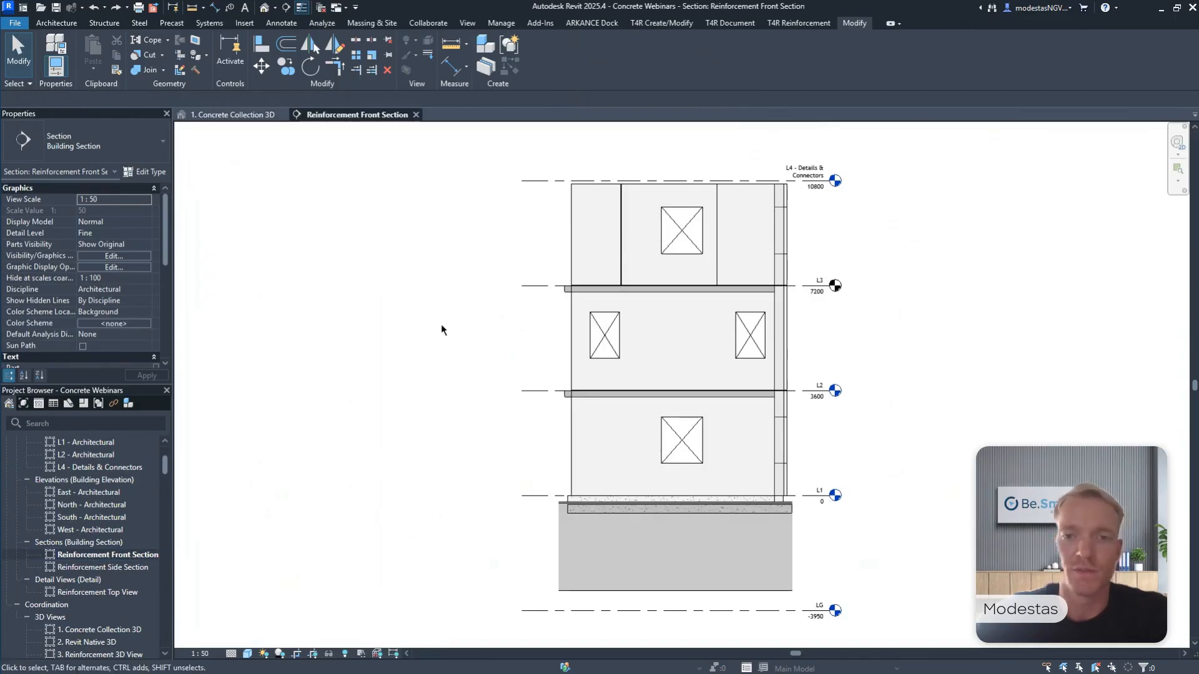
double_click(128, 568)
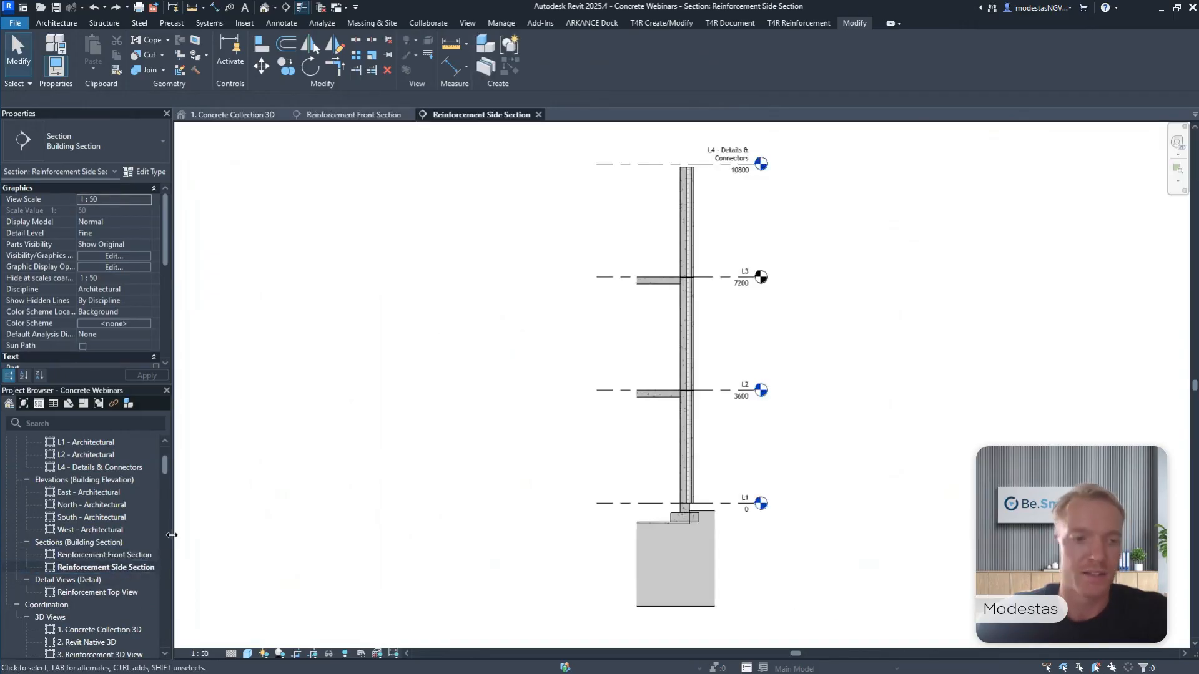
double_click(100, 592)
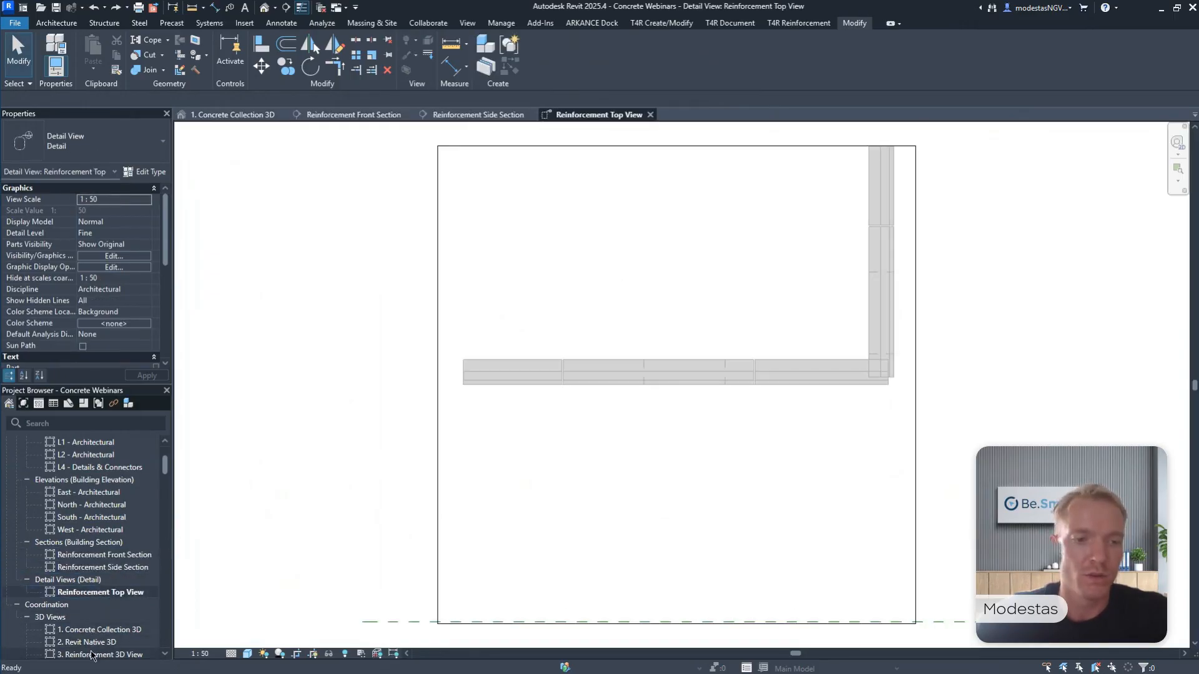
double_click(94, 654)
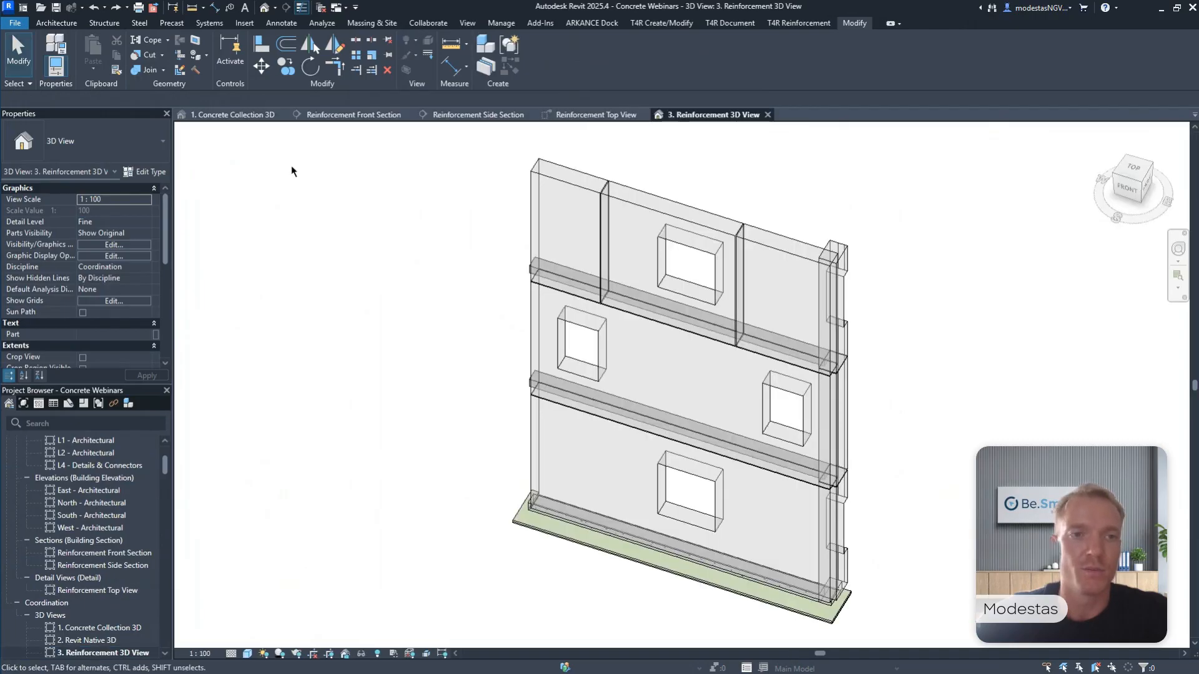
Close the 1. Concrete Collection 3D view, tile the four reinforcement views and frame the top-storey outer panel in each.
left_click(283, 115)
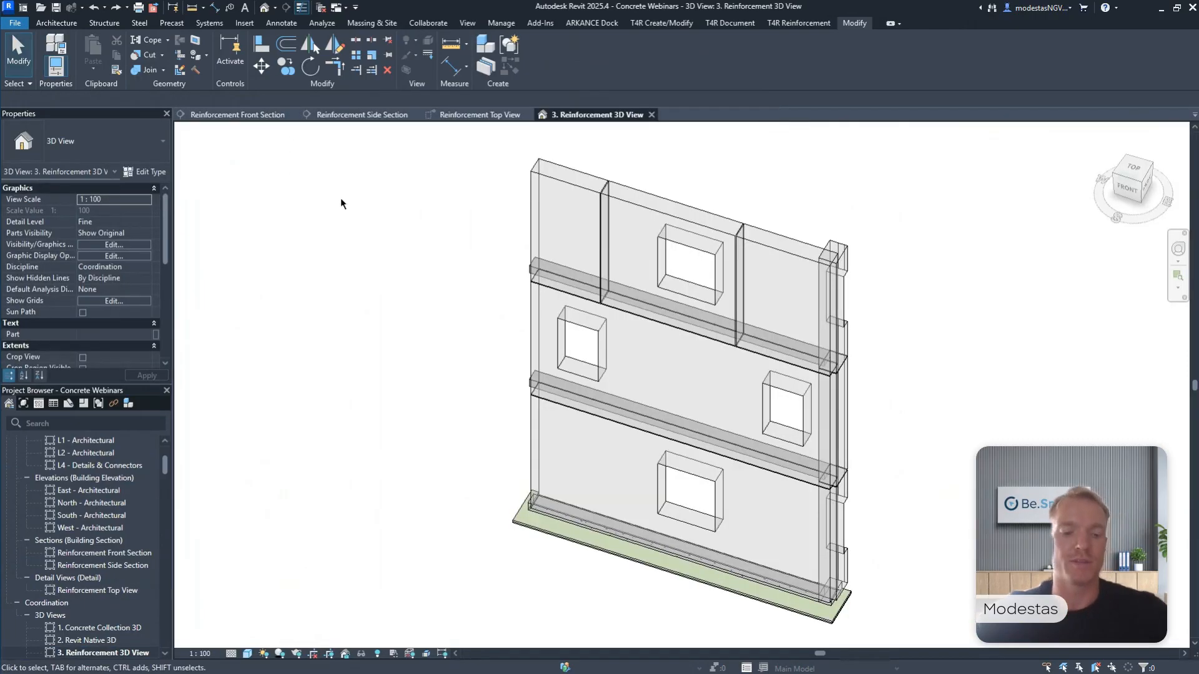
key("w")
key("t")
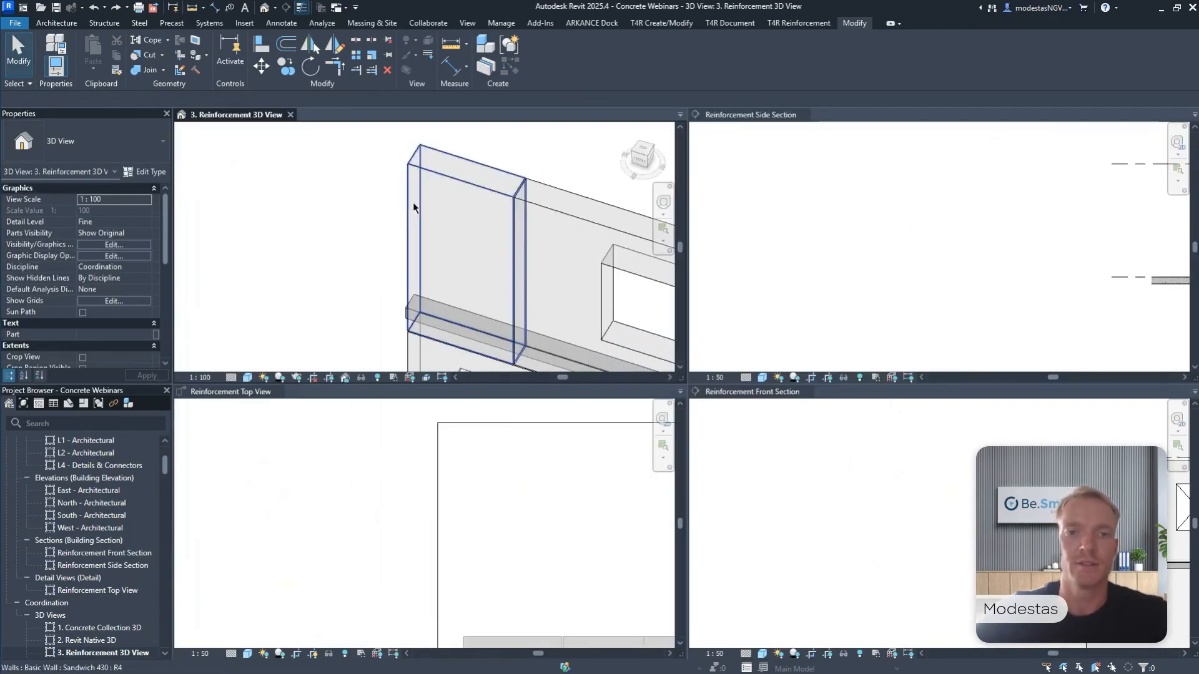
left_click(943, 222)
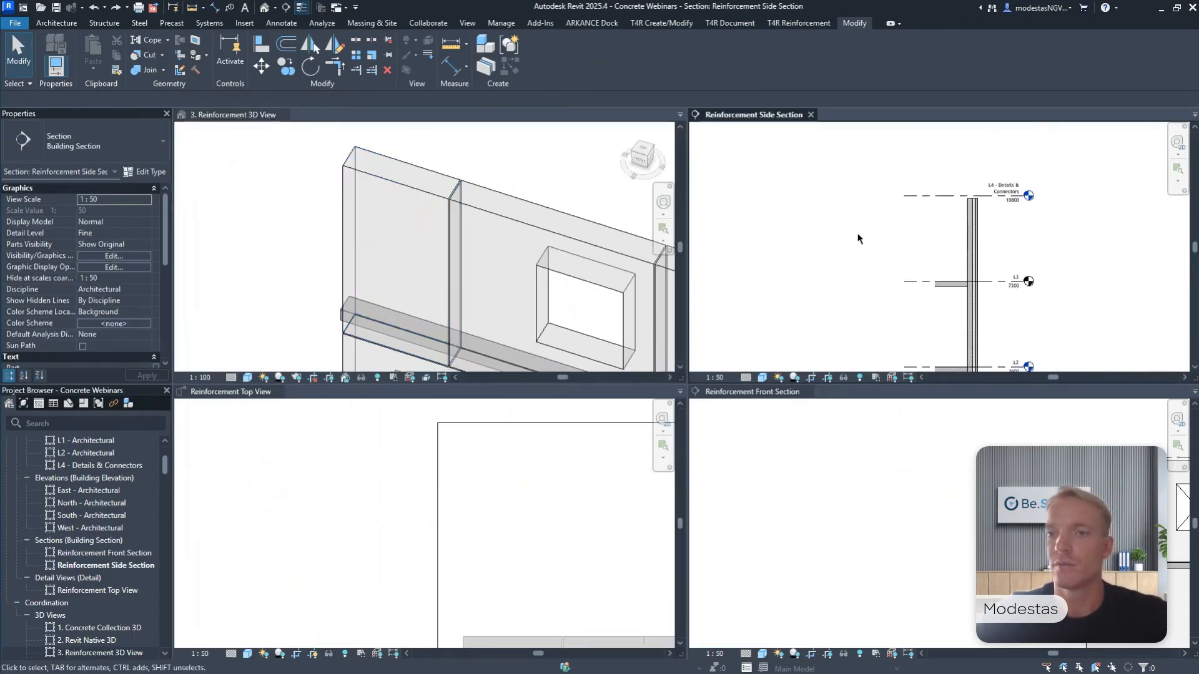
scroll(937, 245, "up", 4)
middle_click_drag(1061, 412, 803, 468)
scroll(890, 457, "up", 3)
scroll(528, 461, "down", 2)
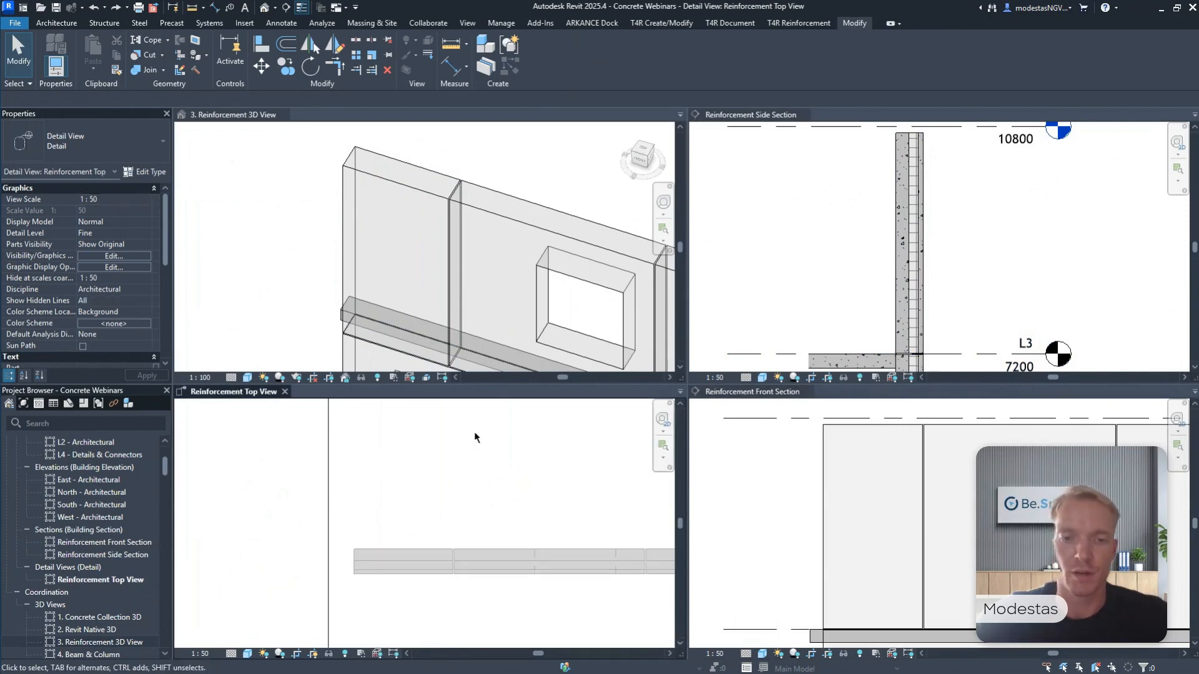
mouse_move(474, 436)
middle_mouse_down()
mouse_move(447, 508)
mouse_move(444, 485)
mouse_move(466, 478)
mouse_move(447, 460)
mouse_move(460, 455)
middle_mouse_up()
scroll(428, 455, "up", 2)
Place a single H10 bar of shape Rebar Shape 1 in the top-storey outer wall panel, within the Reinforcement Top View.
left_click(442, 491)
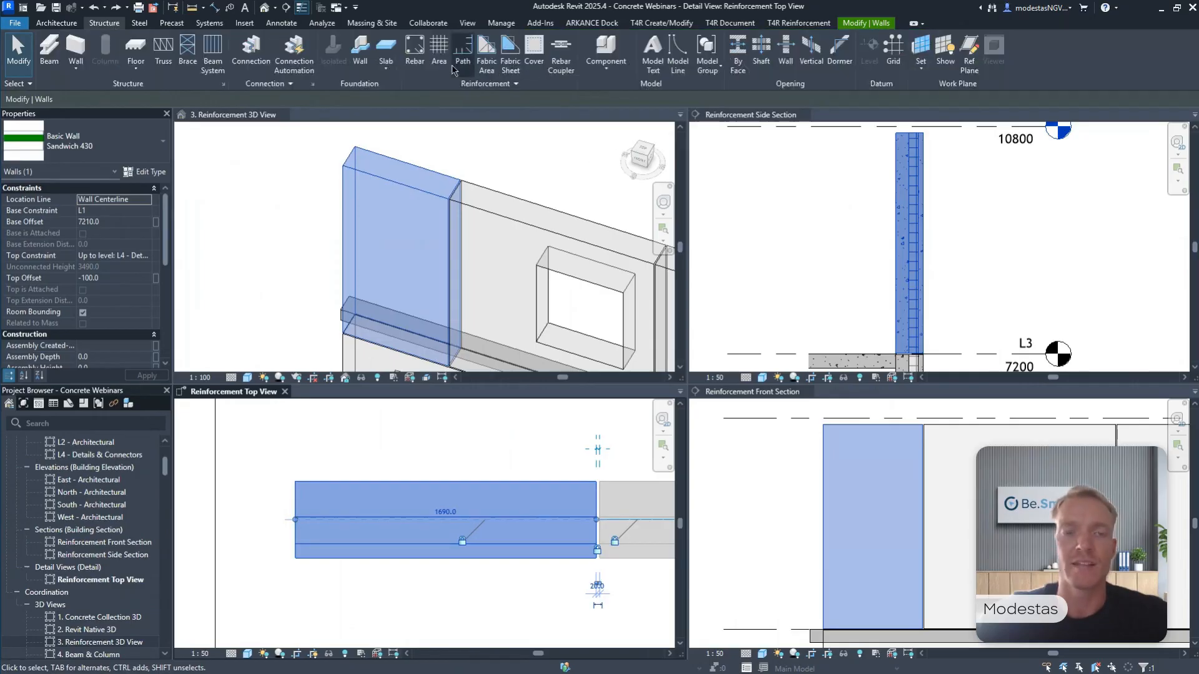
left_click(413, 56)
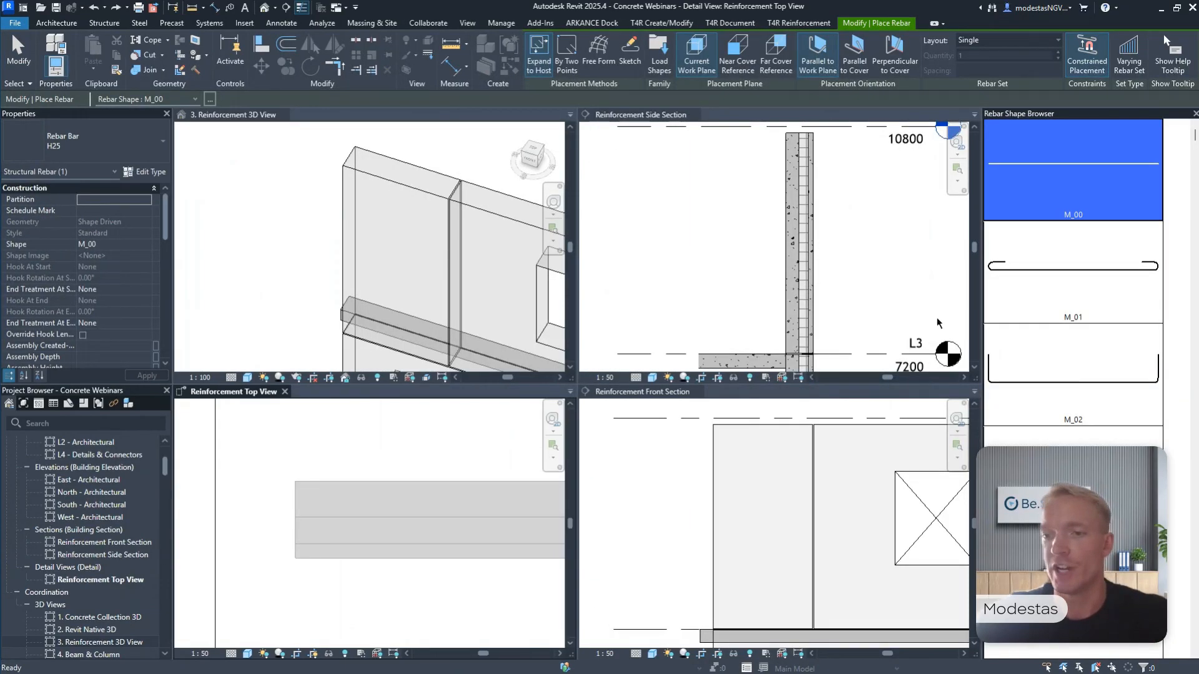
scroll(1097, 373, "down", 10)
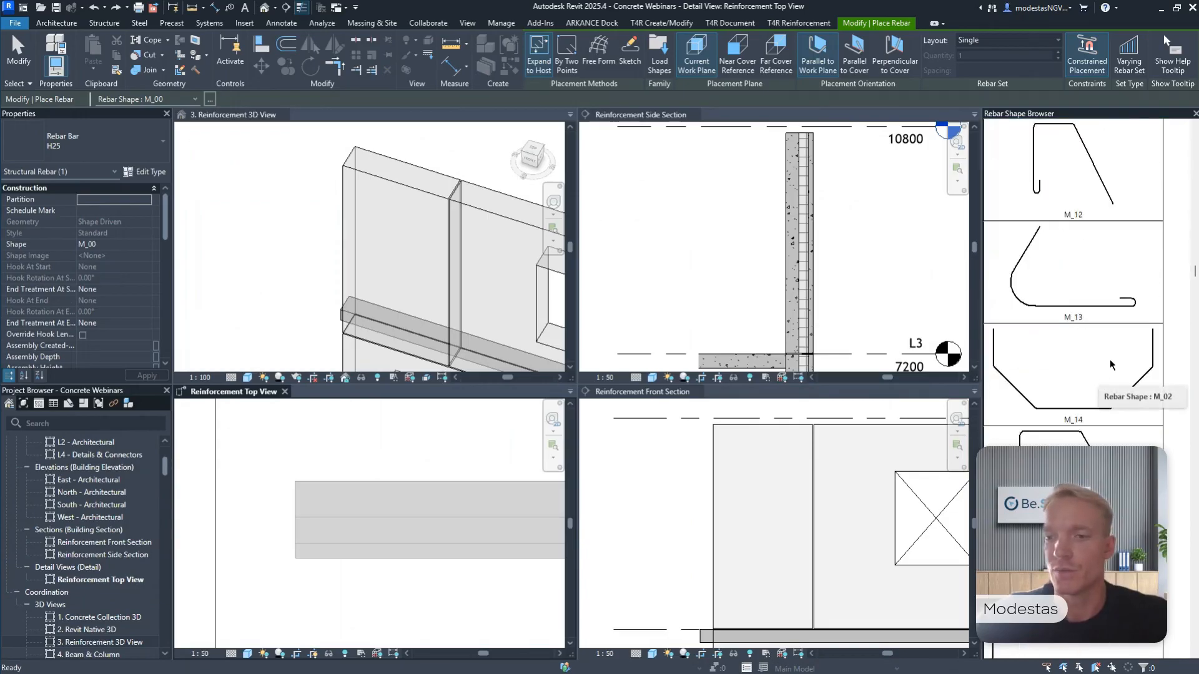
scroll(1110, 362, "down", 10)
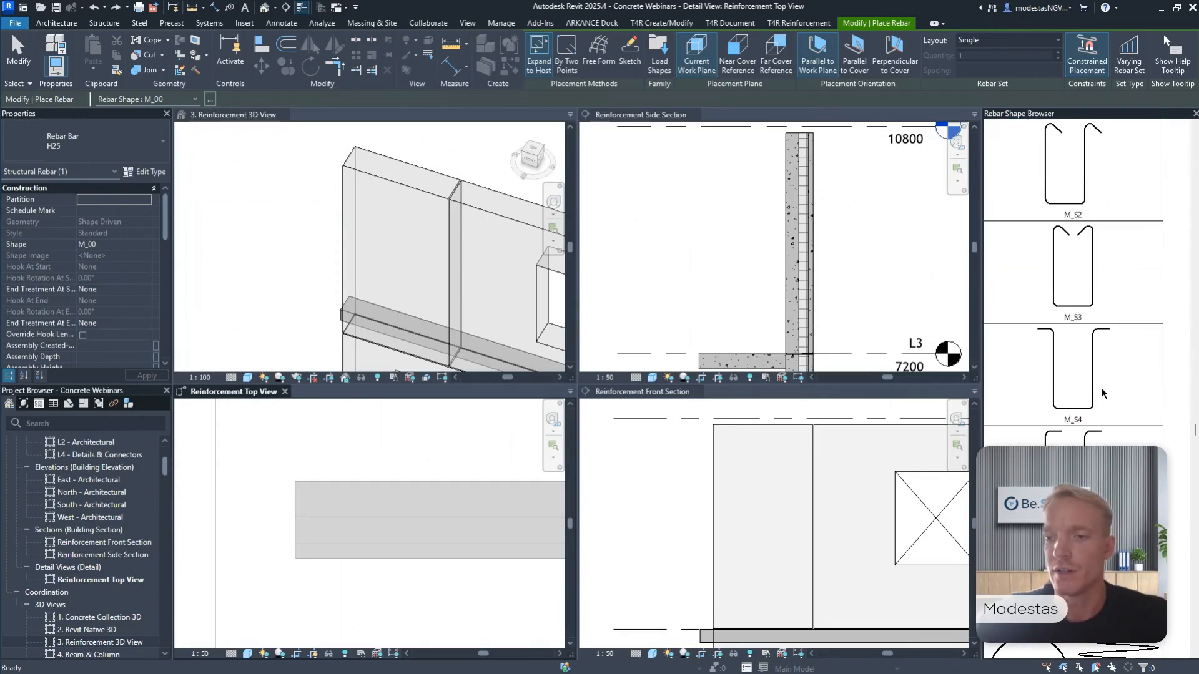
scroll(1102, 291, "down", 2)
scroll(1102, 275, "down", 7)
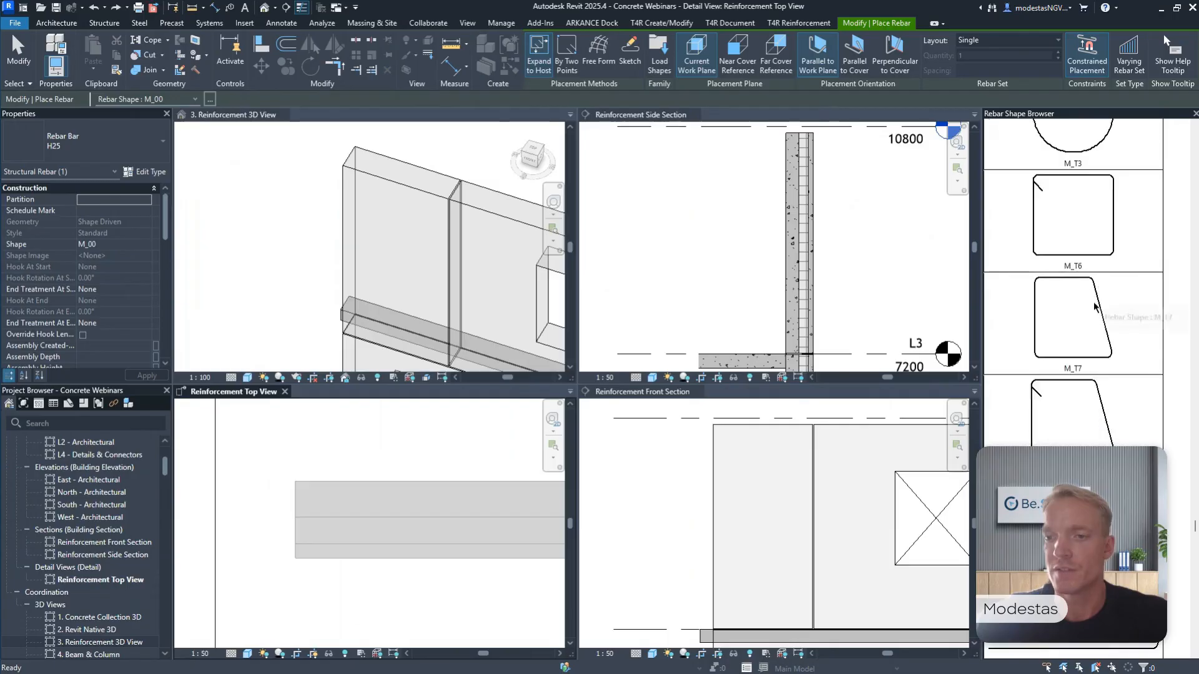
left_click(1101, 373)
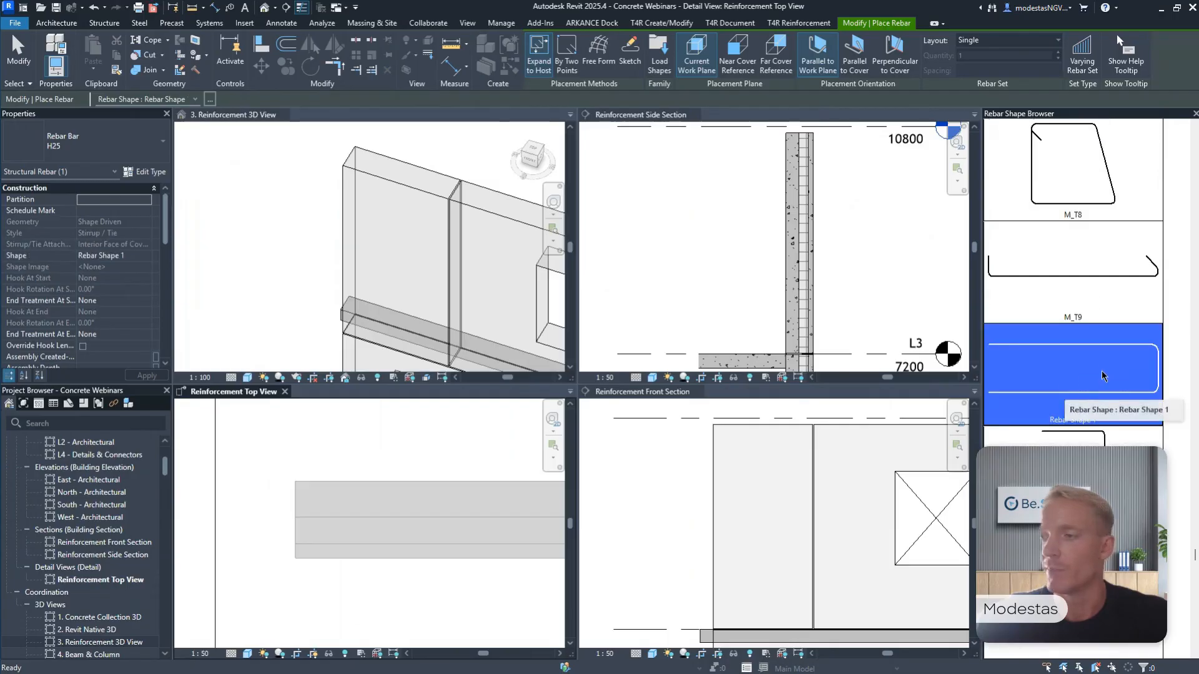
left_click(116, 152)
scroll(85, 285, "up", 5)
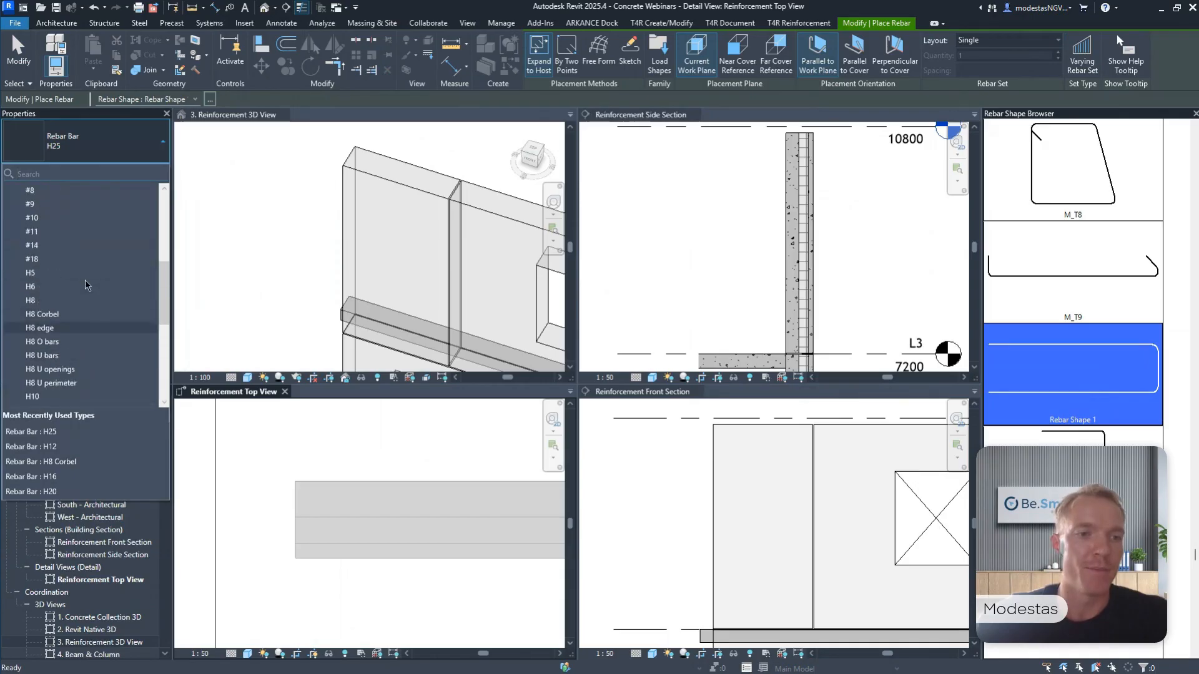
scroll(86, 286, "down", 3)
left_click(73, 316)
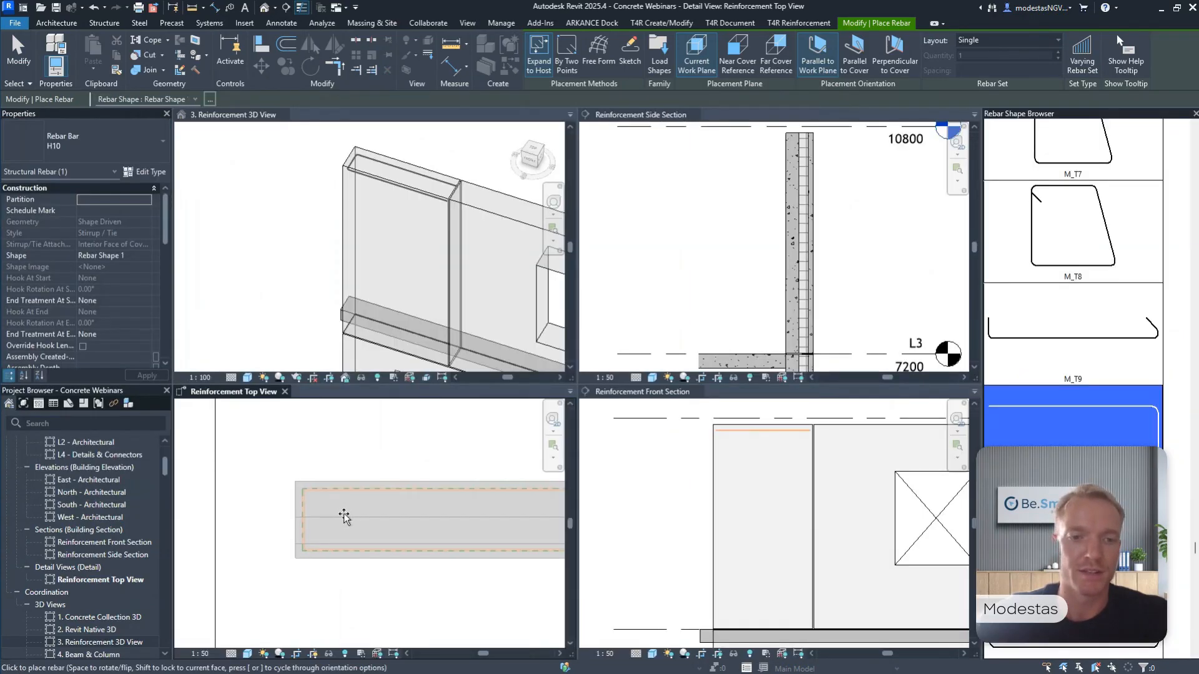
left_click(344, 515)
key("Escape")
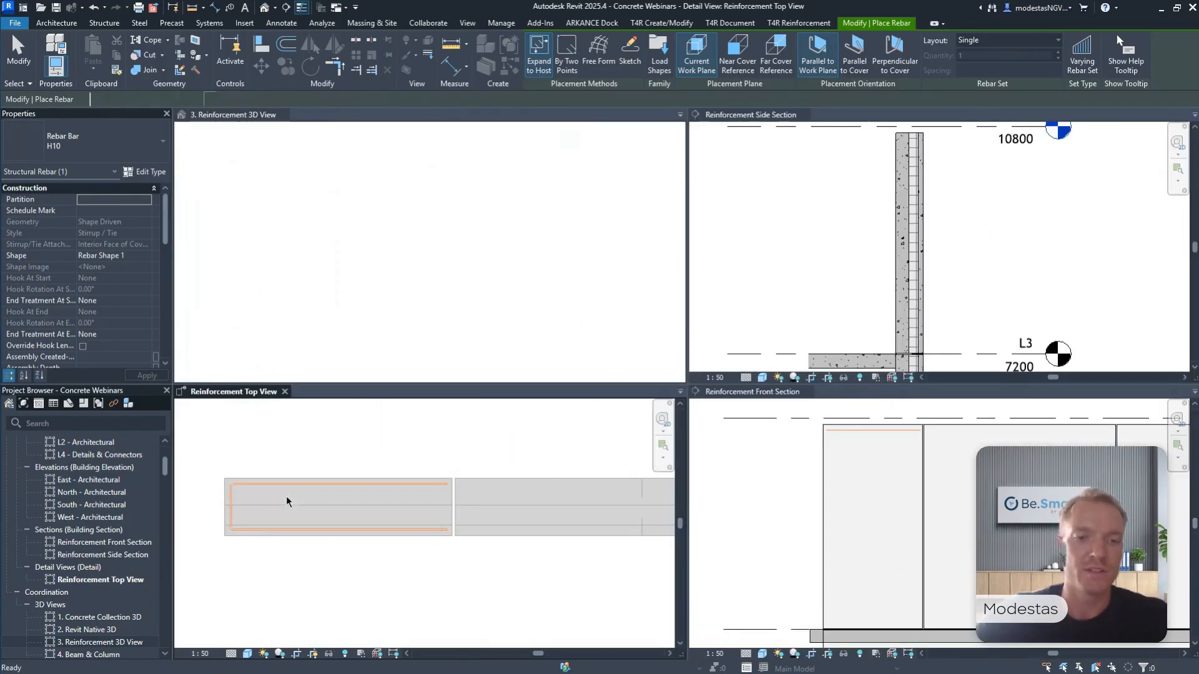
Set both legs of the placed H10 U-bar, segments C and A, to 500 mm.
left_click(324, 492)
middle_click_drag(415, 453, 505, 443)
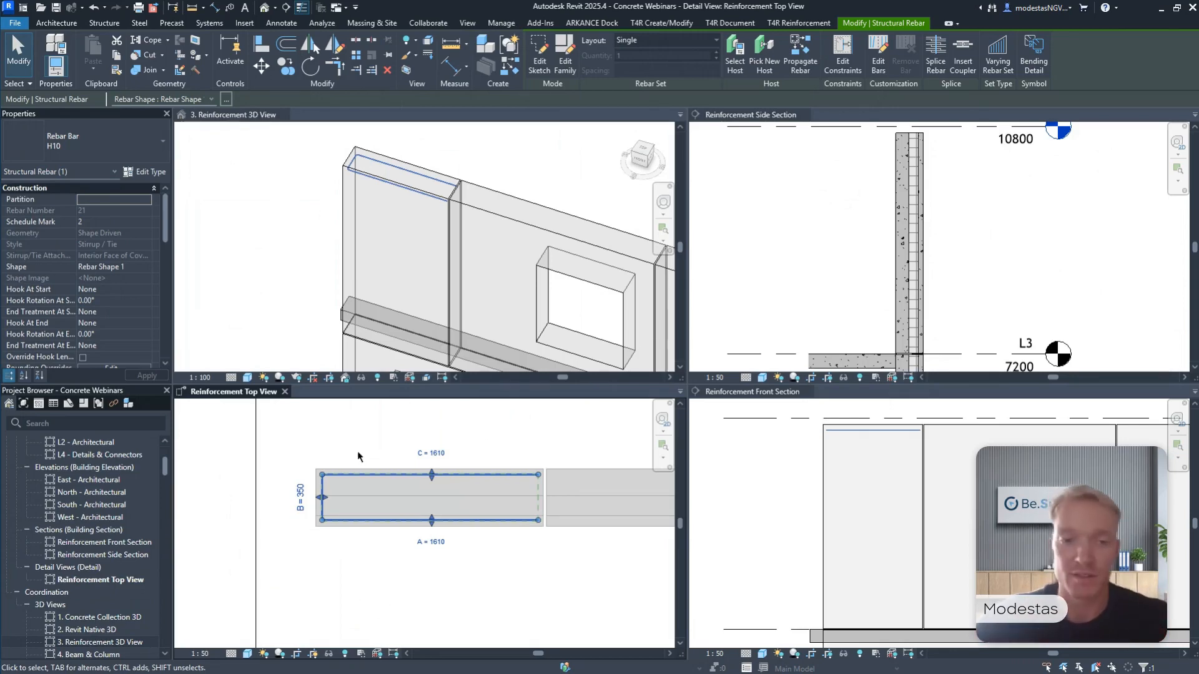
left_click(432, 455)
type("500")
key("Return")
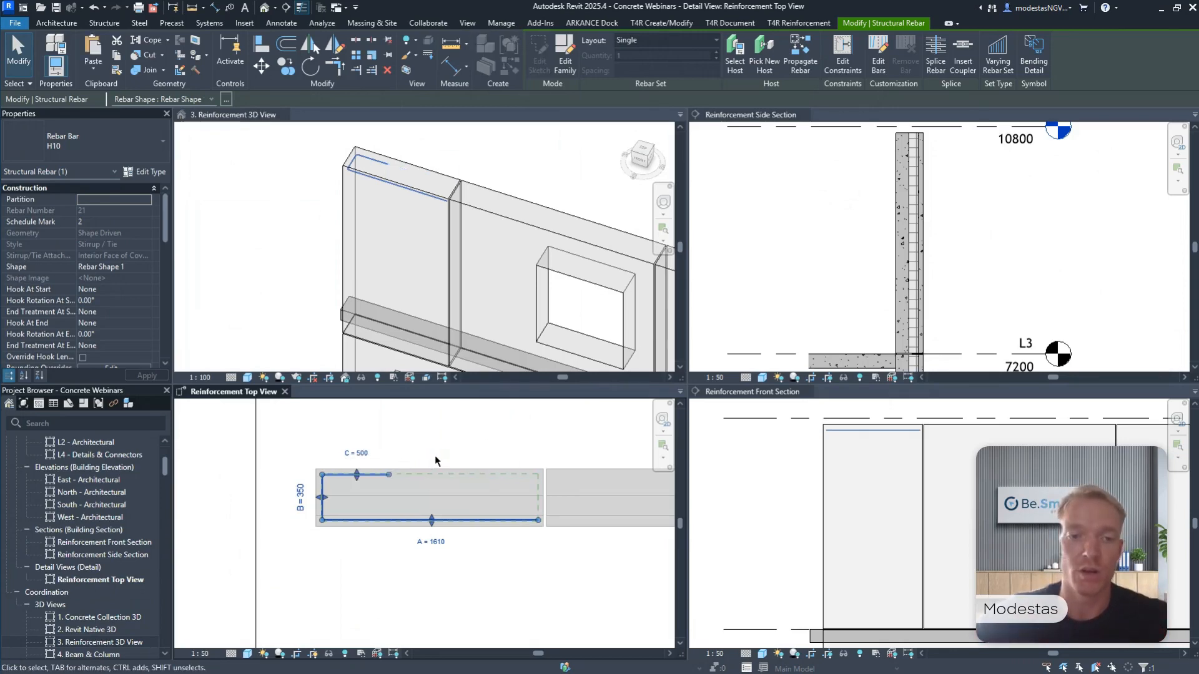
left_click(433, 543)
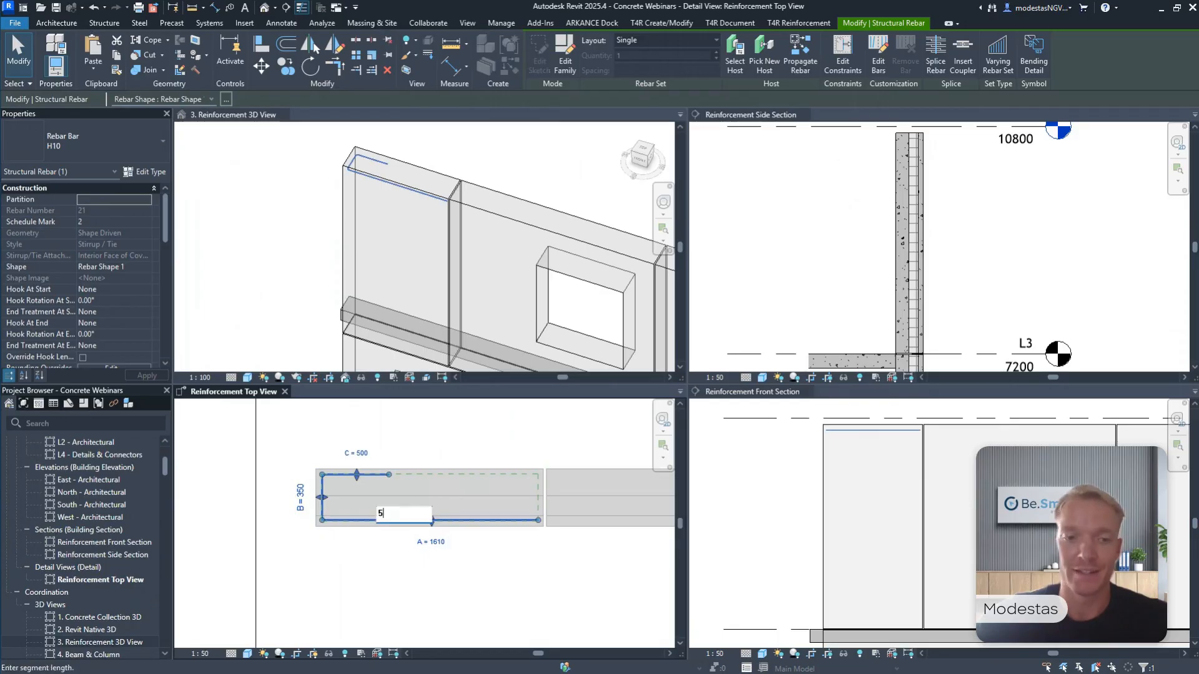
key("Return")
key("Escape")
Distribute the H10 U-bar over the panel's height using the Maximum Spacing layout with 250 mm spacing.
left_click(876, 497)
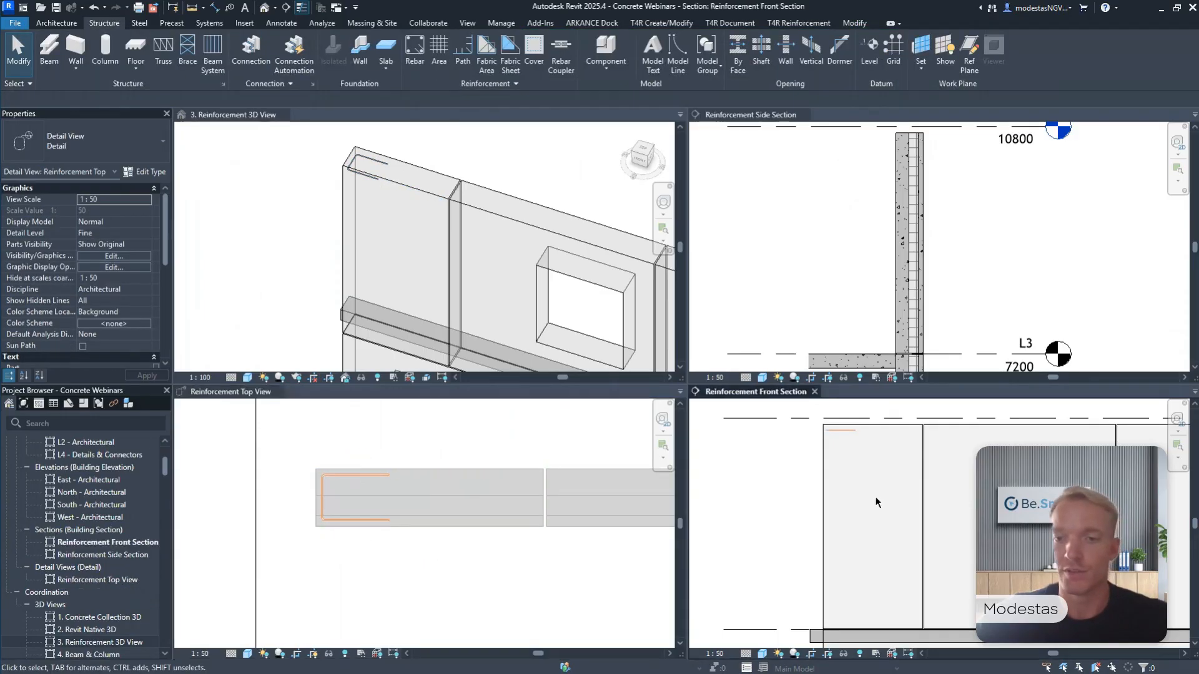
scroll(847, 436, "up", 2)
scroll(848, 436, "up", 3)
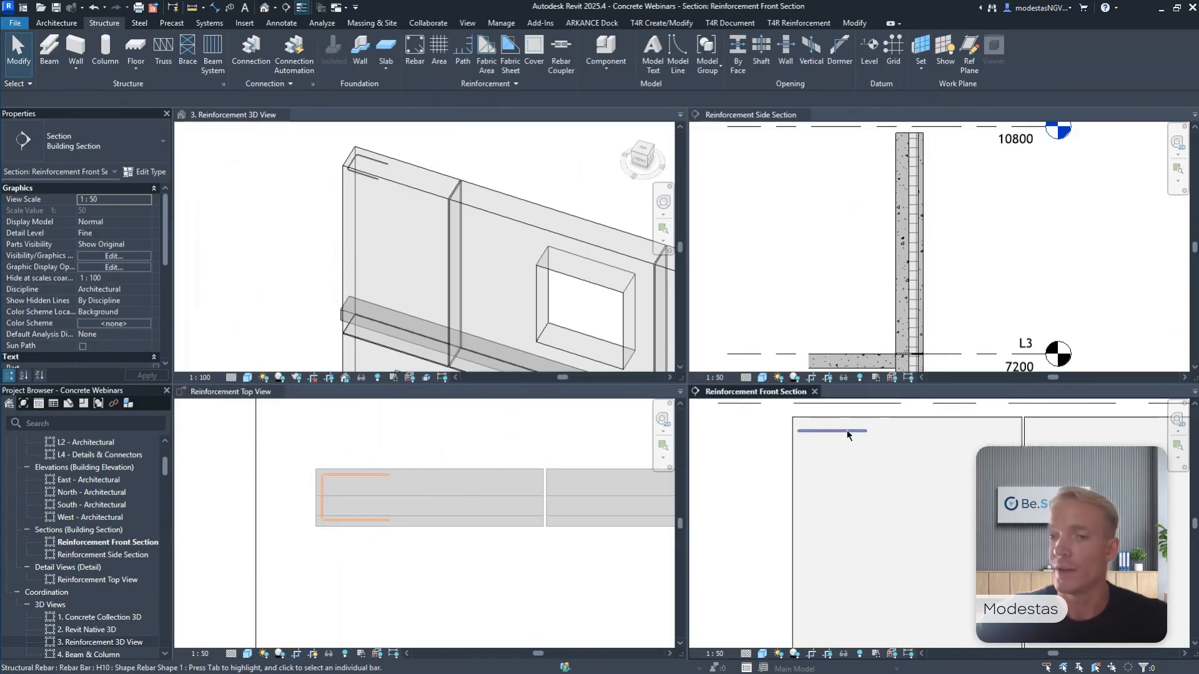
left_click(845, 422)
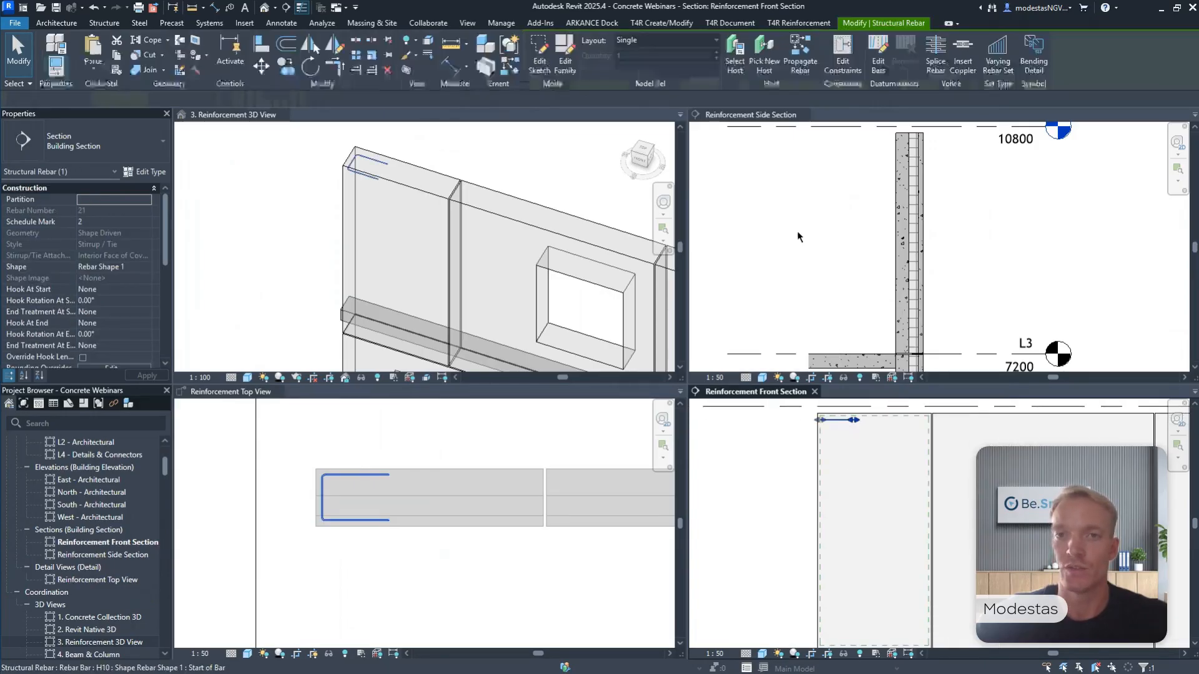
left_click(680, 42)
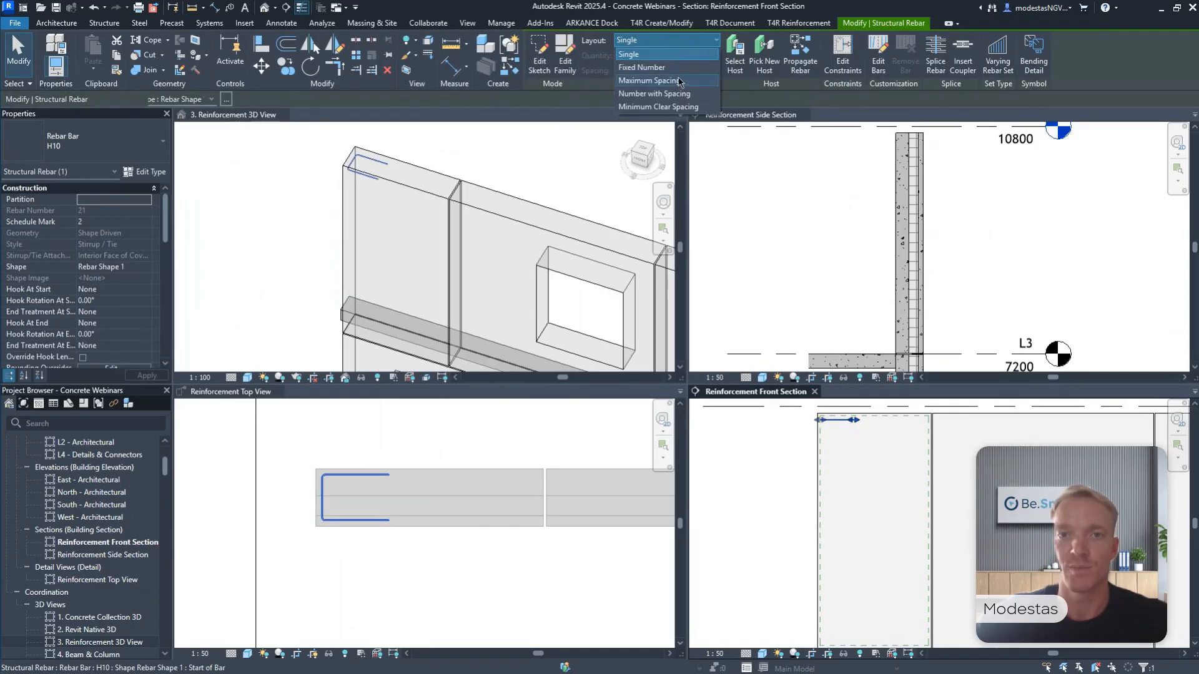
left_click(680, 81)
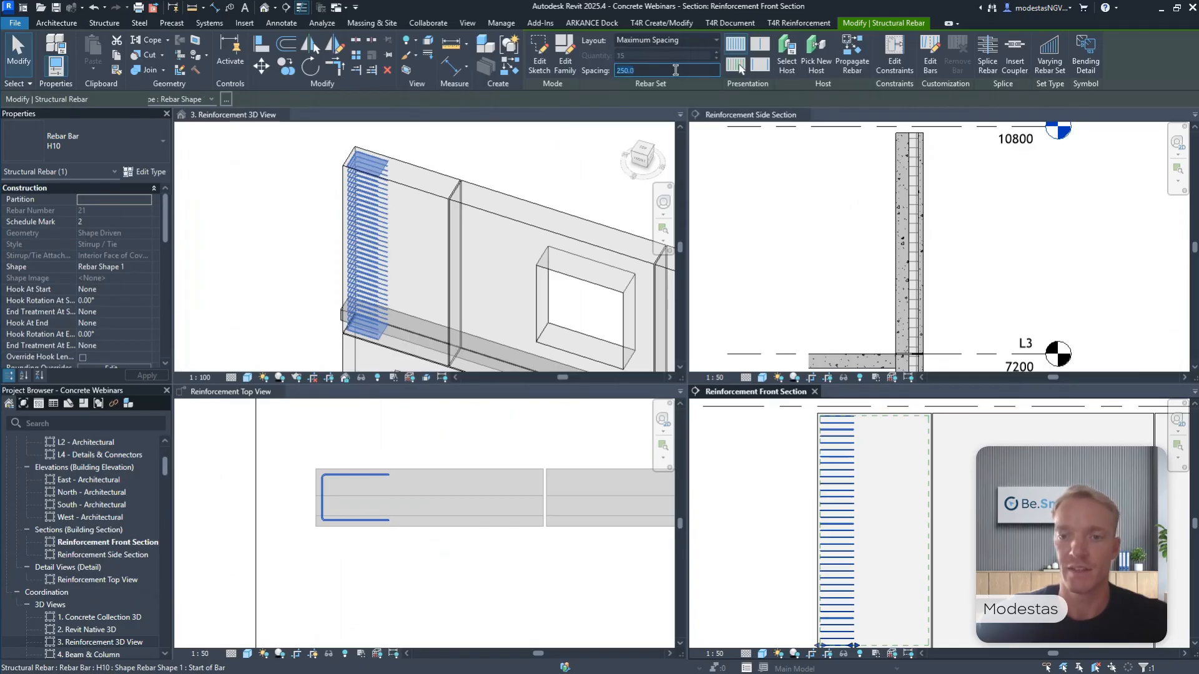
key("Return")
Set up a new rebar hosted in the top-storey outer wall panel with the straight shape M_00 and bar type H25.
left_click(507, 584)
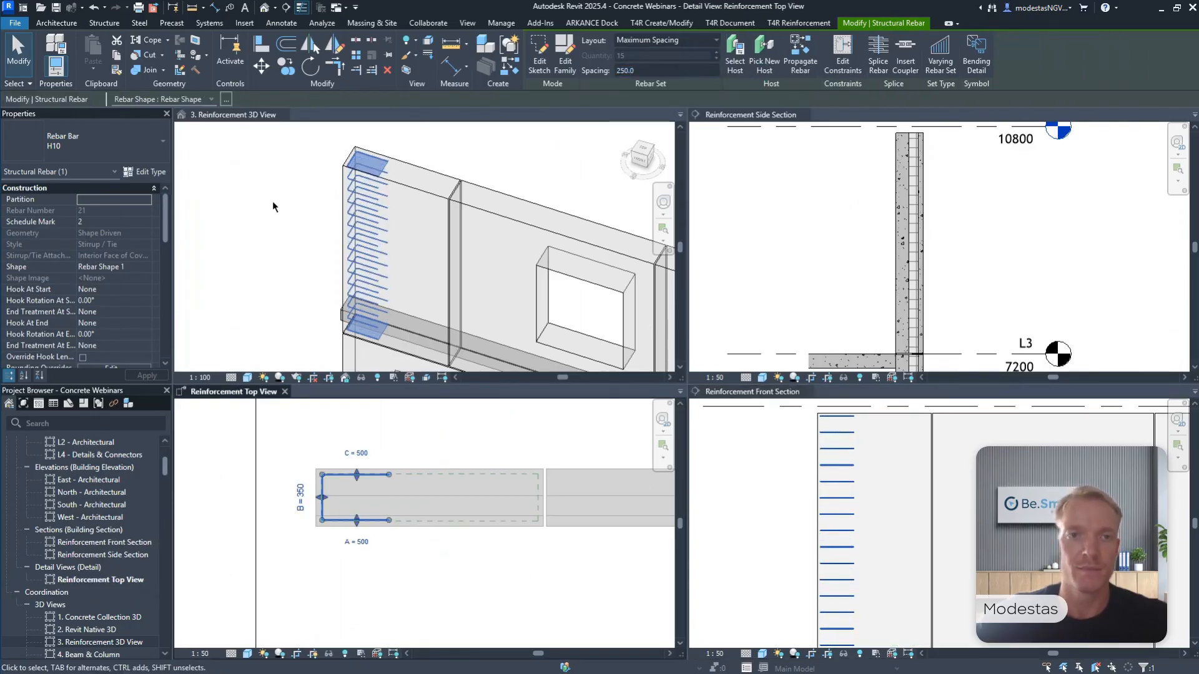
left_click(477, 468)
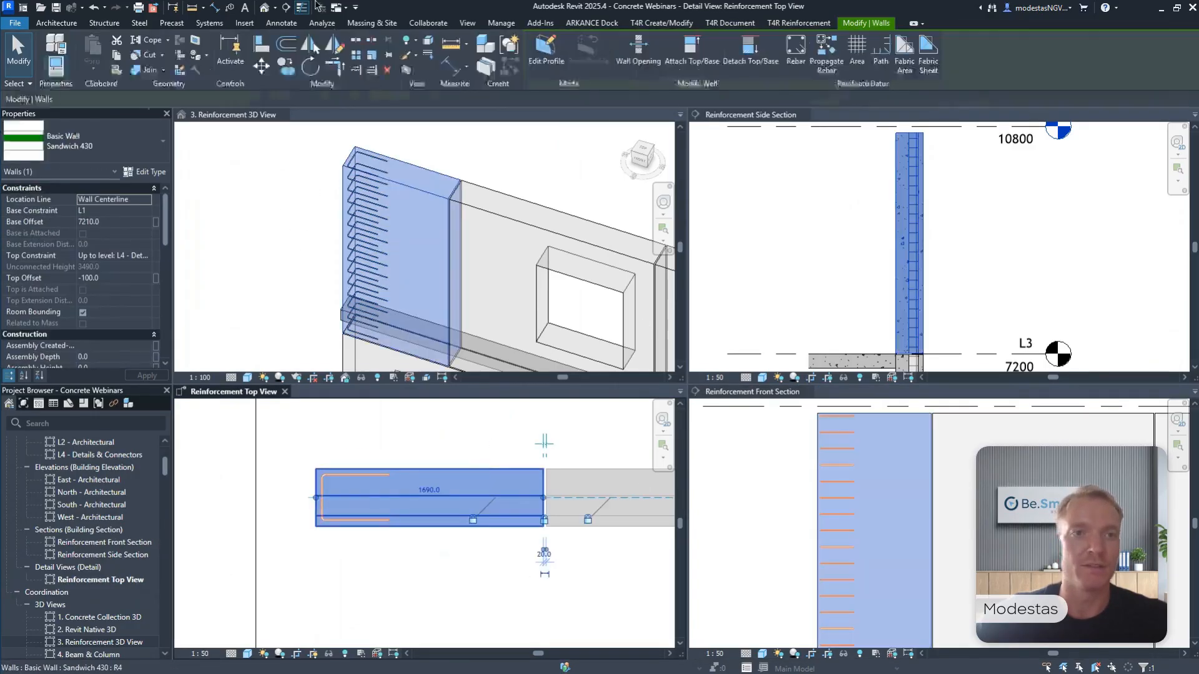
left_click(117, 23)
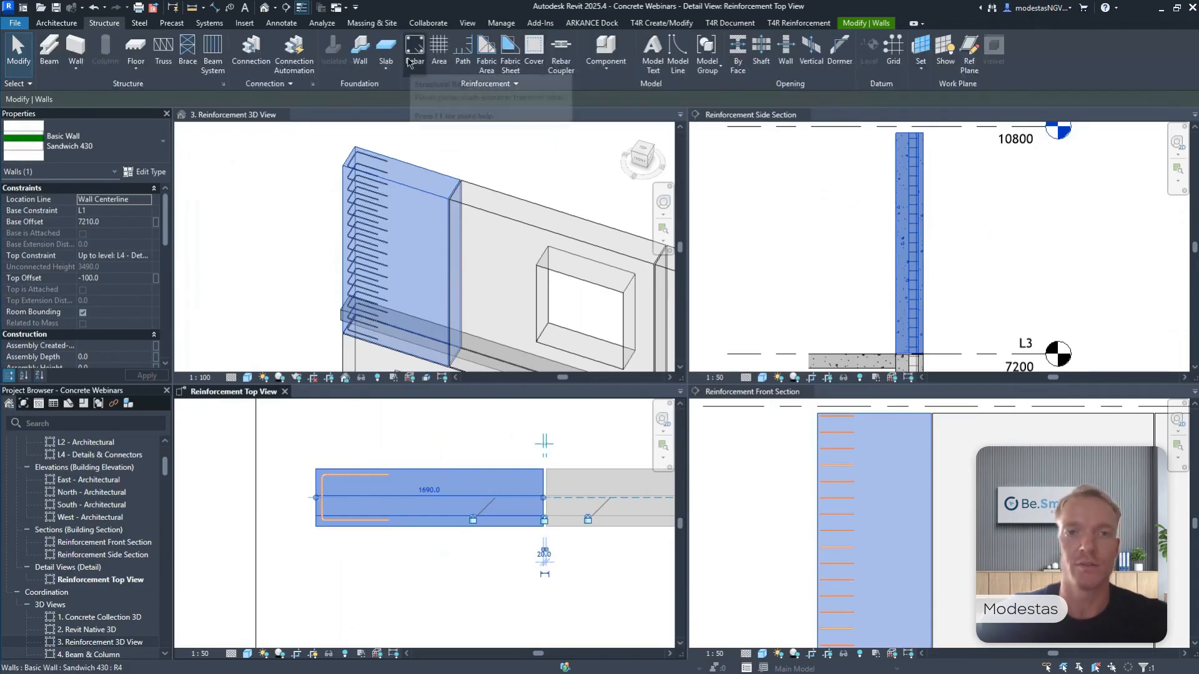
key("r")
key("b")
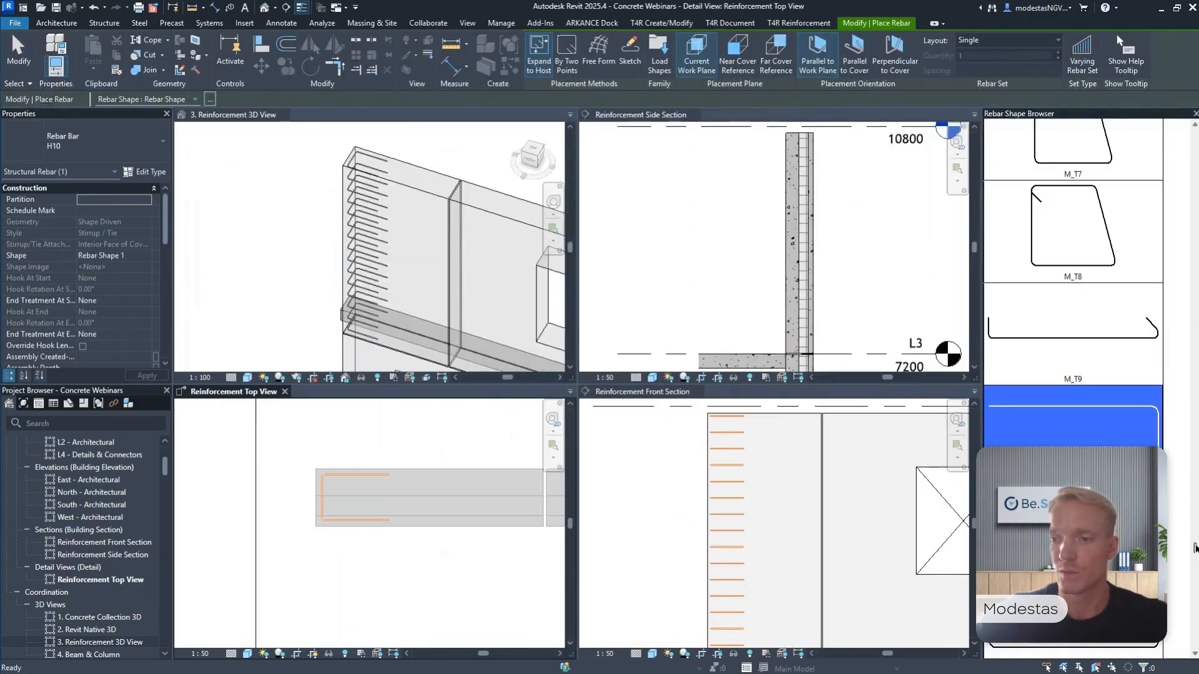
left_click_drag(1195, 548, 1192, 128)
left_click(1074, 156)
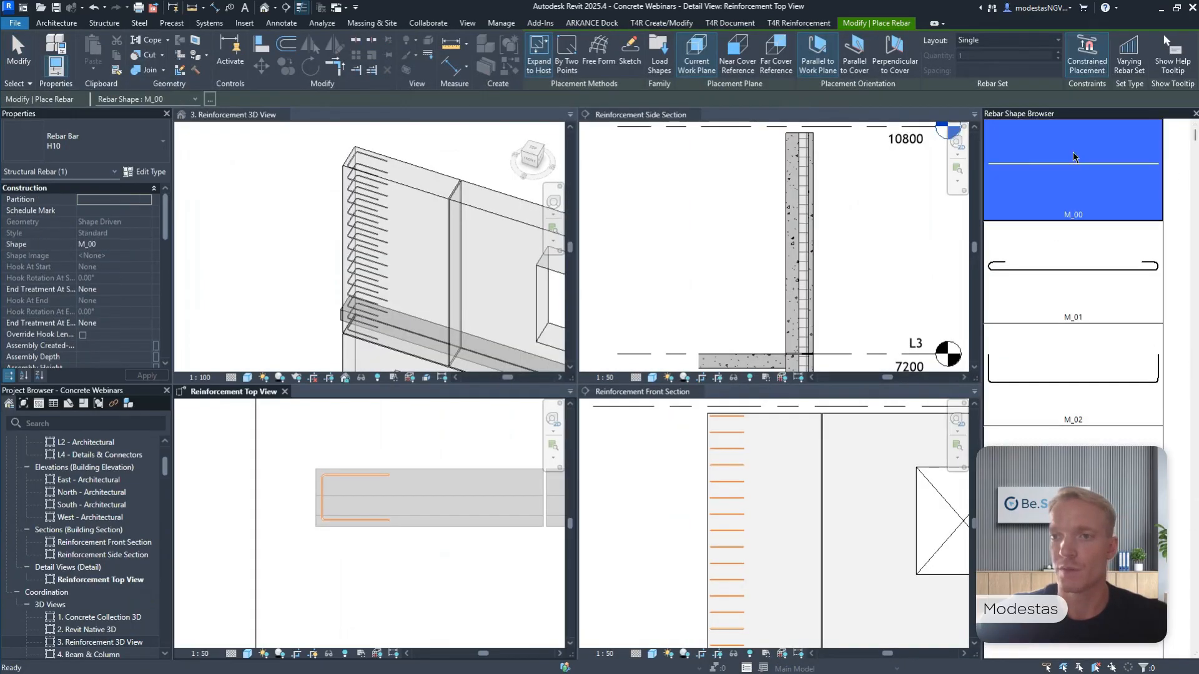
left_click(112, 147)
left_click(78, 294)
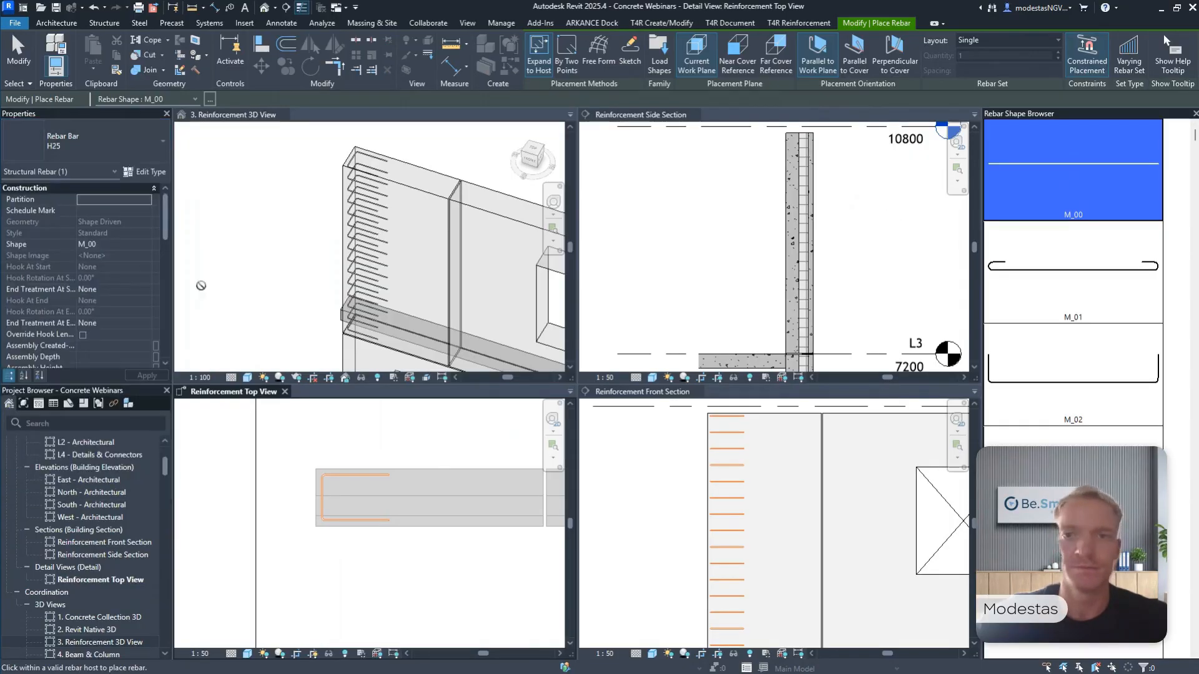
Place horizontal H25 bar sets along both faces of the panel in the Reinforcement Top View, using Maximum Spacing at 250 mm.
scroll(401, 494, "up", 2)
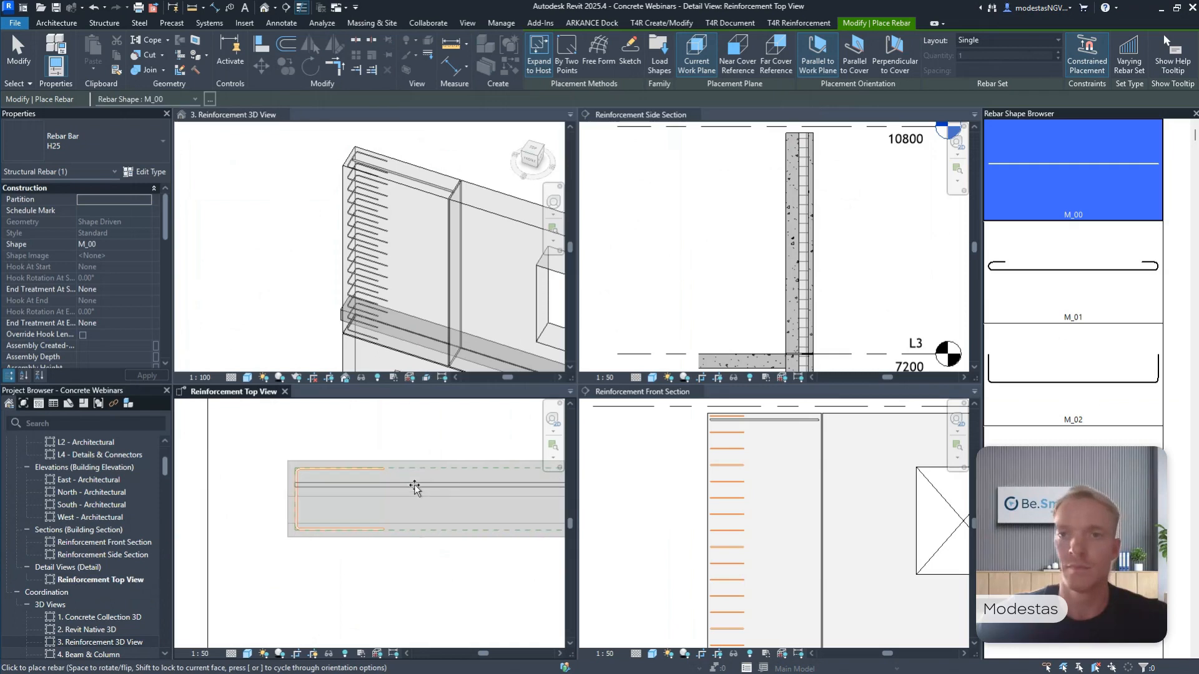
left_click(975, 42)
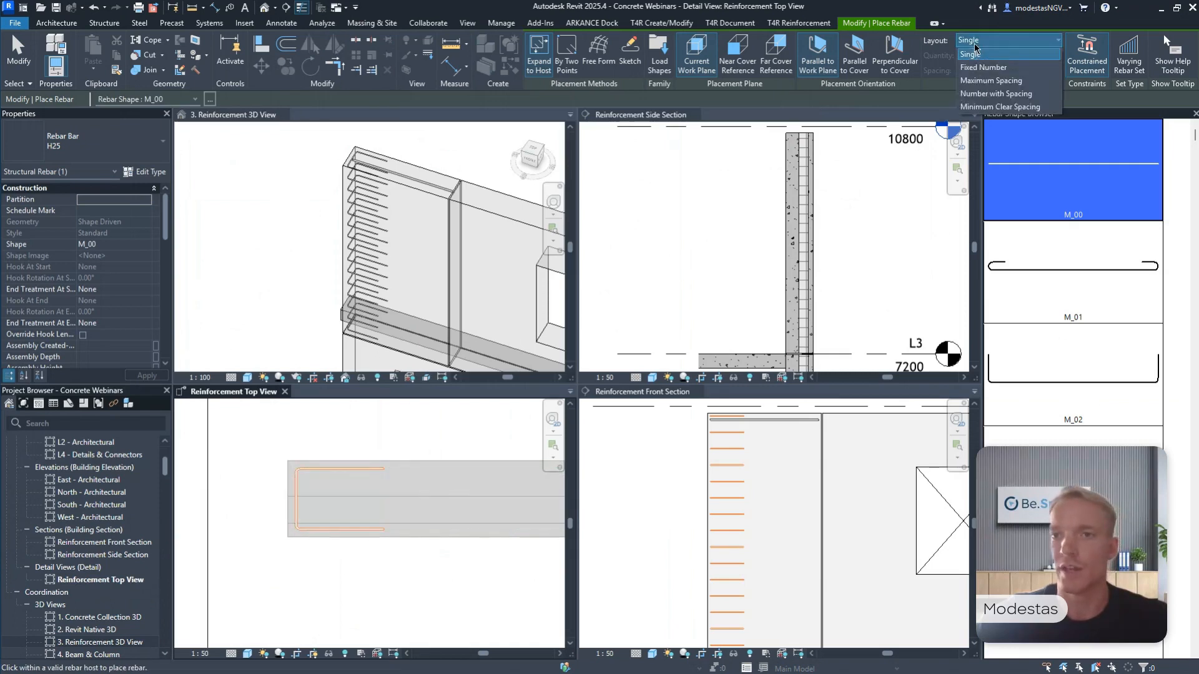
left_click(991, 80)
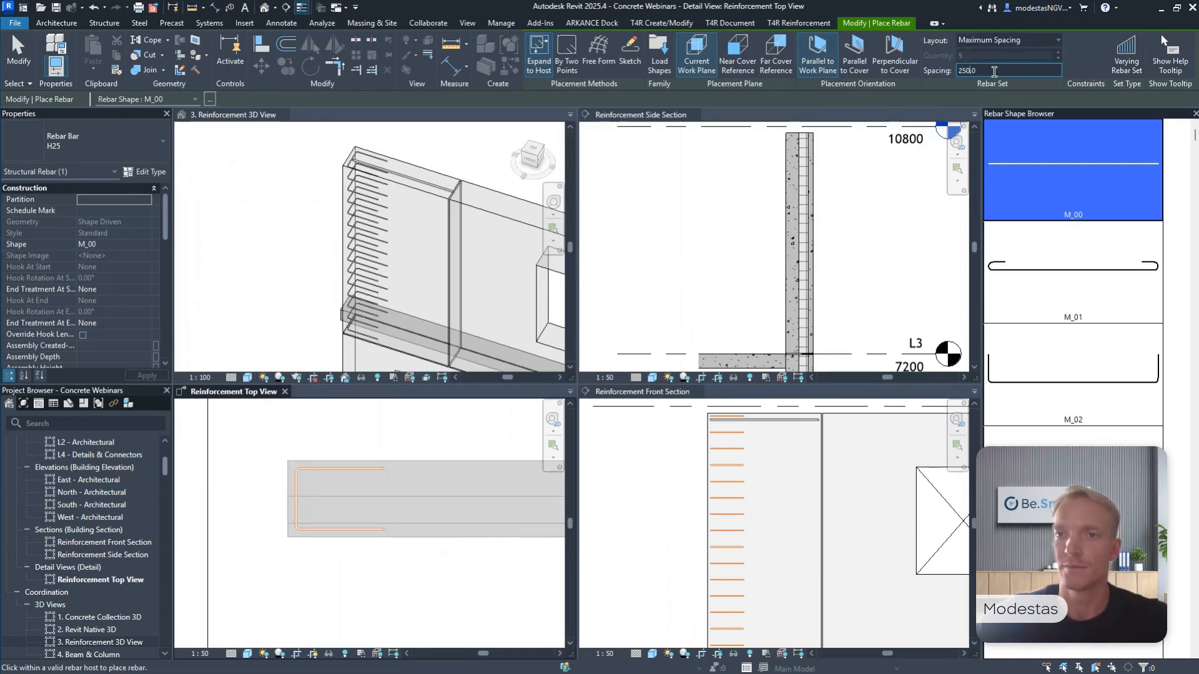
scroll(369, 484, "up", 4)
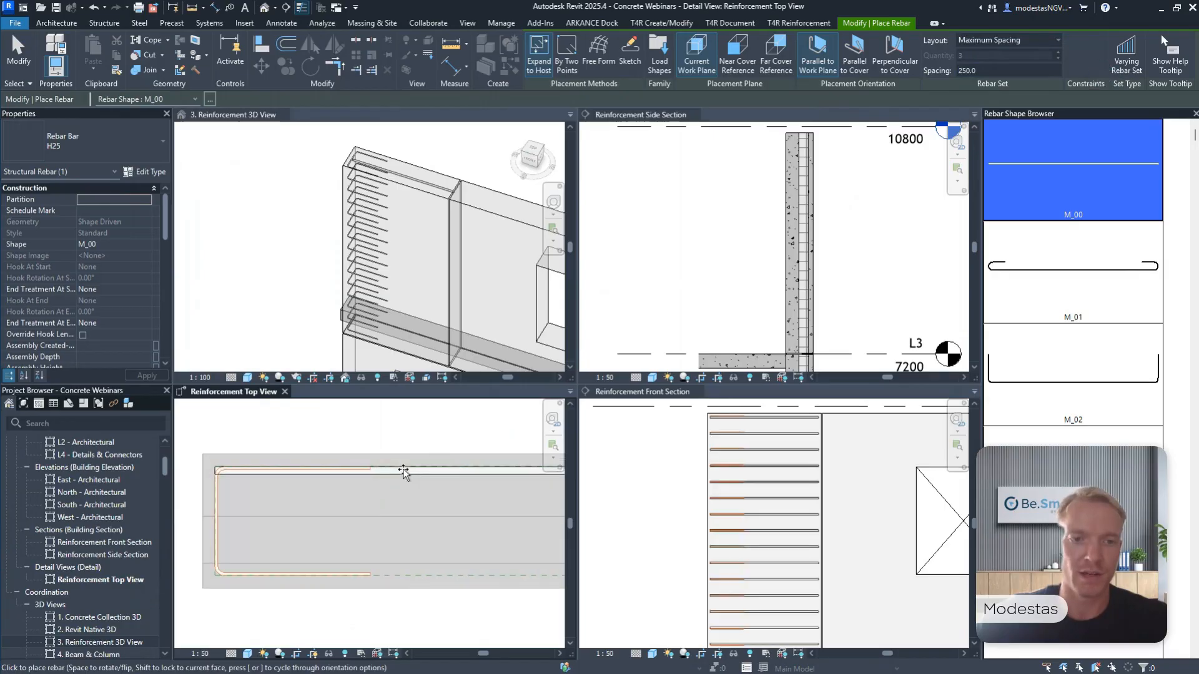
left_click(397, 575)
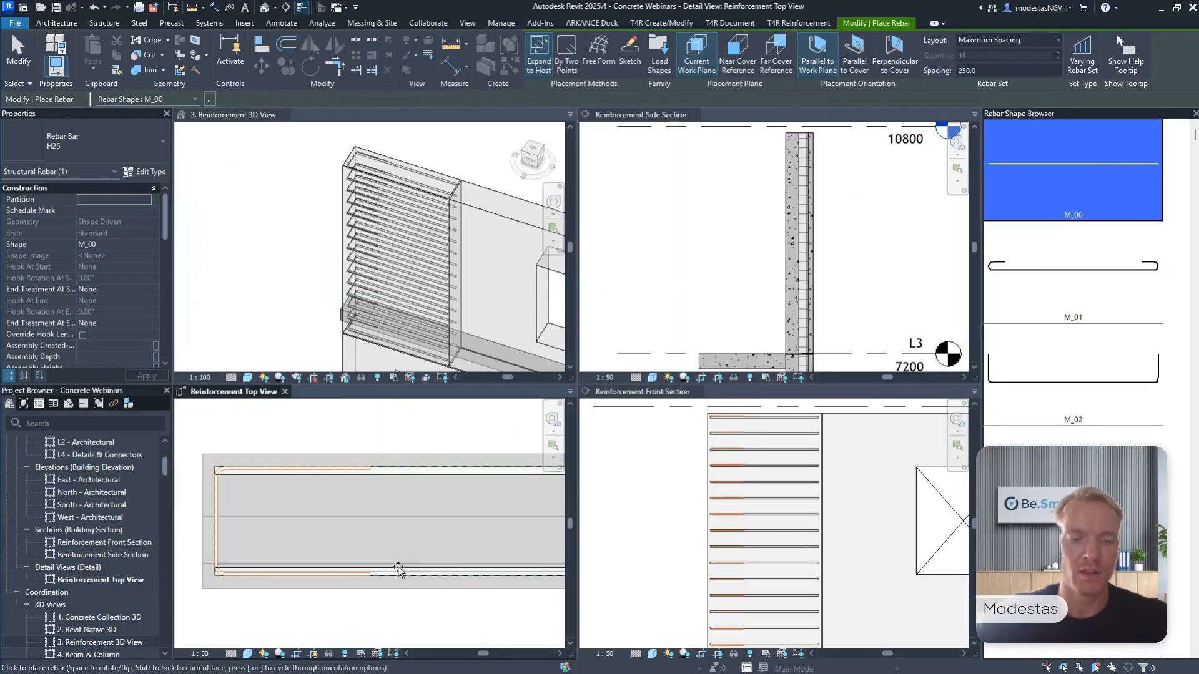
key("Escape")
scroll(407, 522, "down", 2)
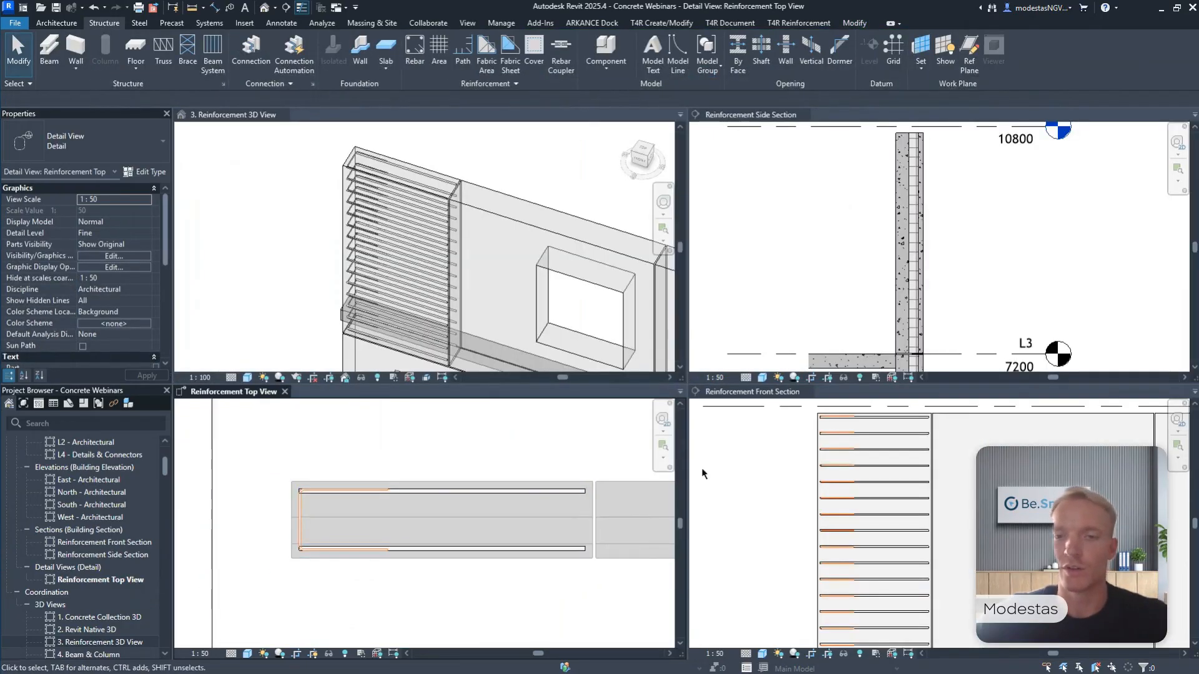
Mirror a copy of the H10 U-bar set to the panel's opposite end, about an axis through the midpoint between its end faces.
left_click(850, 447)
scroll(853, 433, "up", 2)
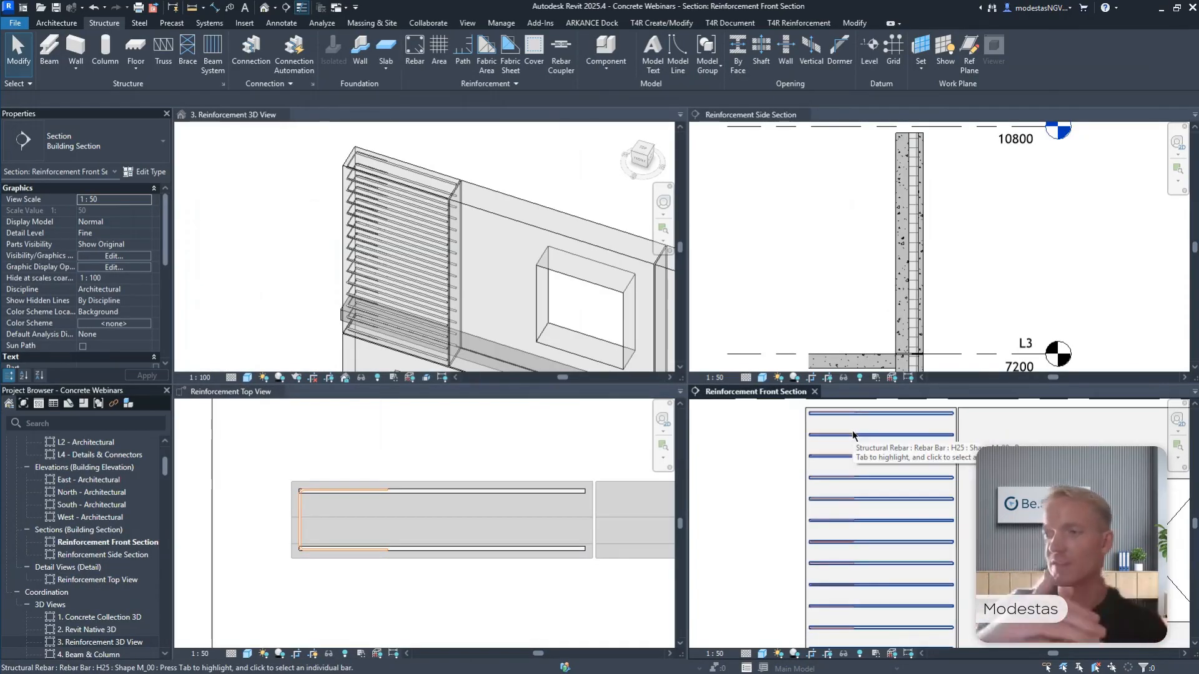
left_click(564, 425)
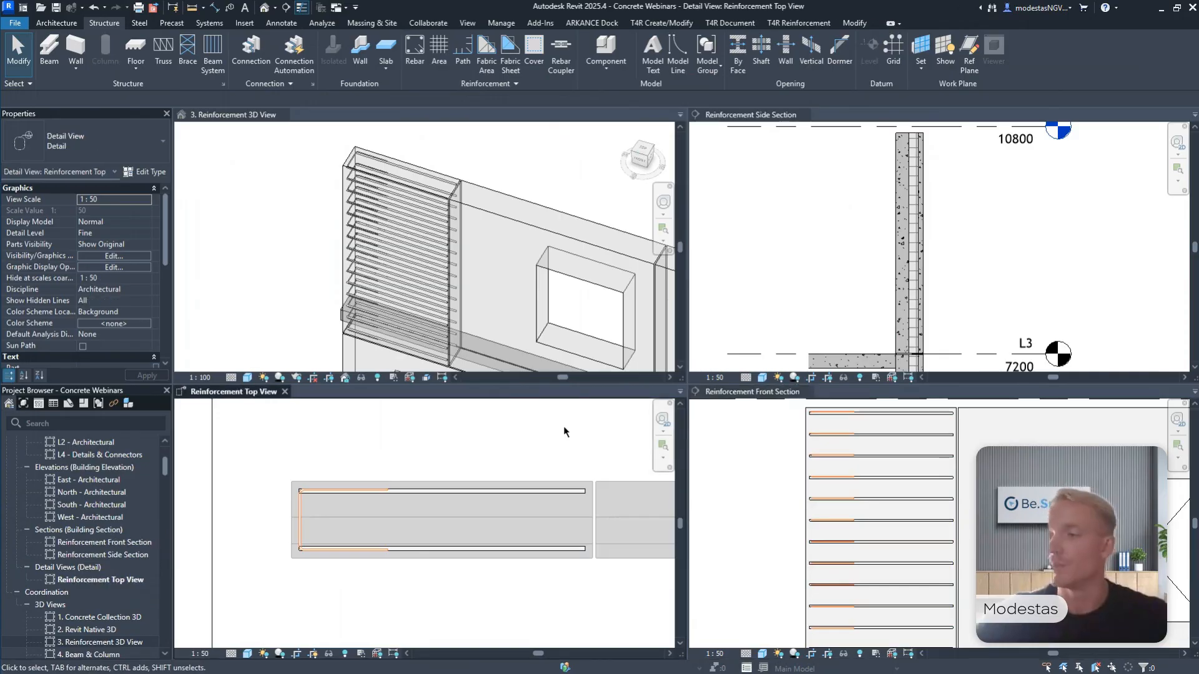
left_click(296, 510)
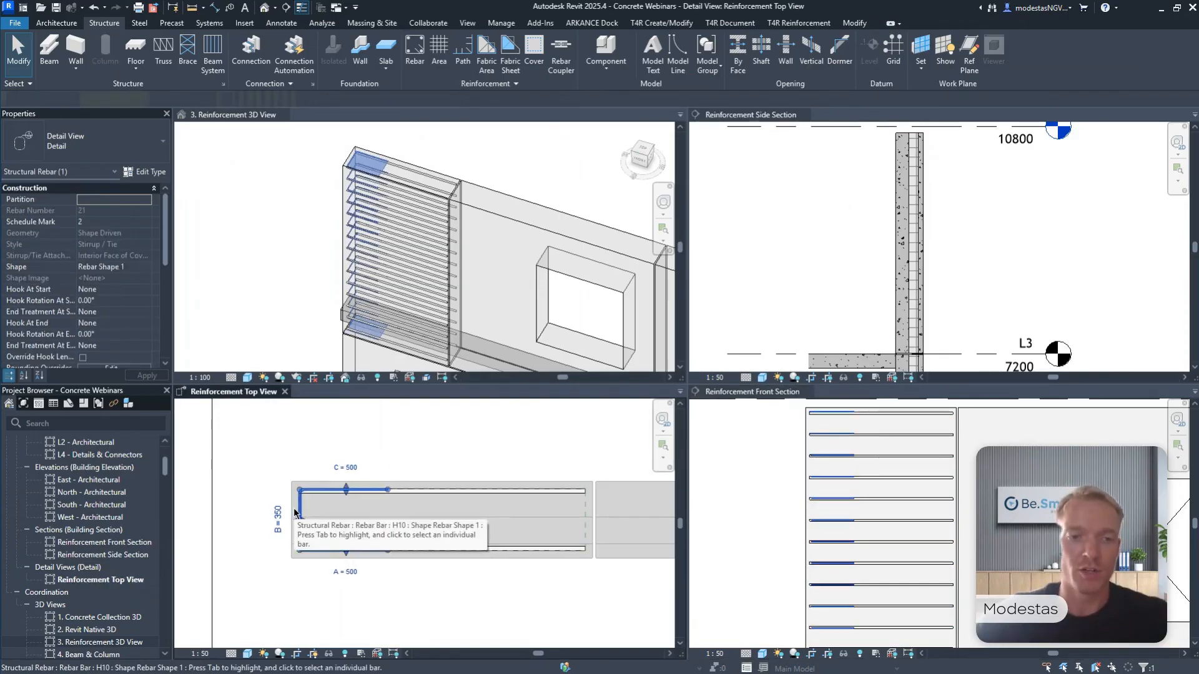
left_click(337, 47)
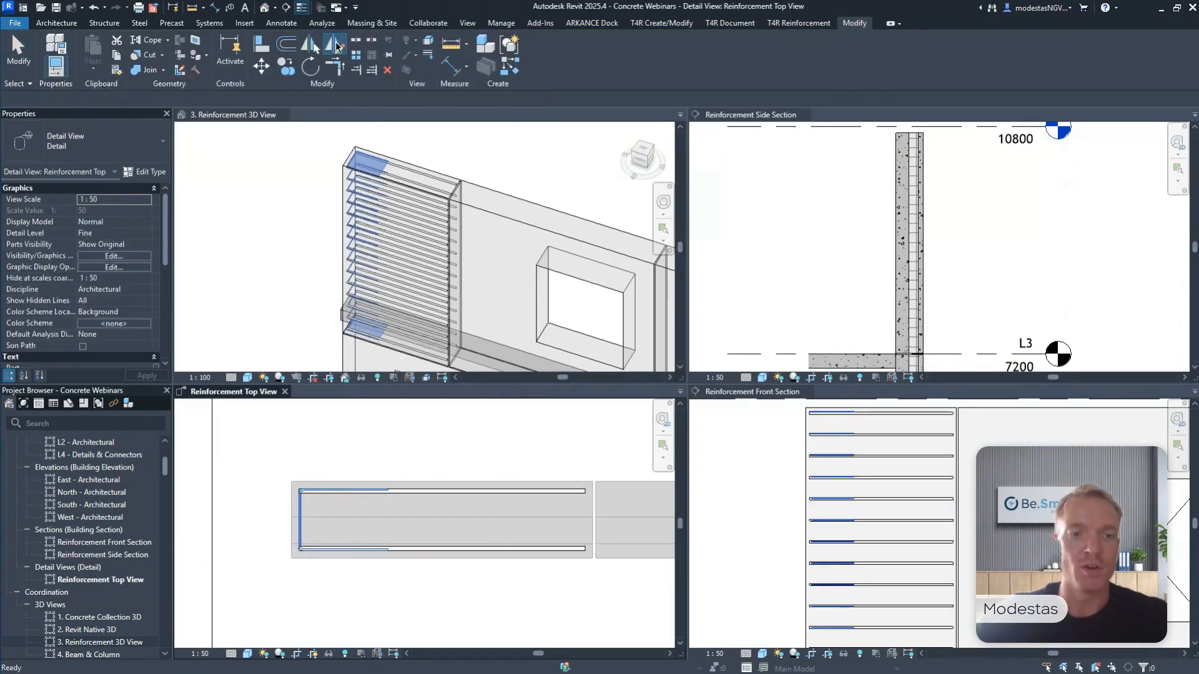
right_click(292, 500)
mouse_move(358, 323)
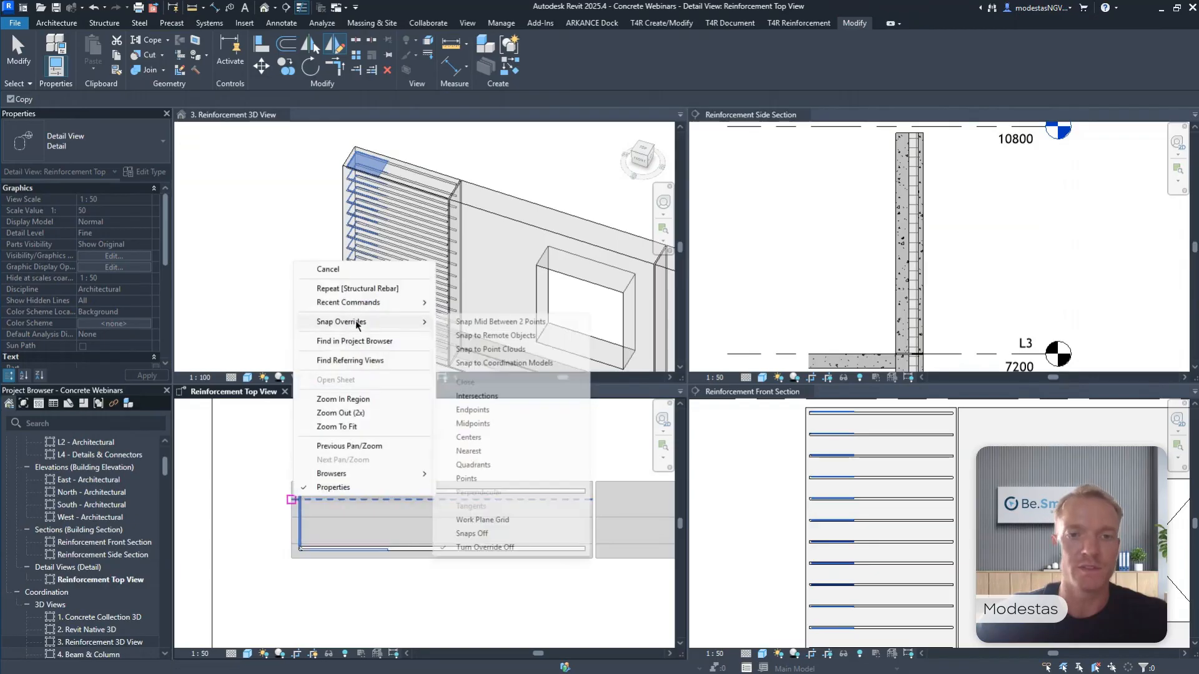
left_click(489, 323)
left_click(291, 510)
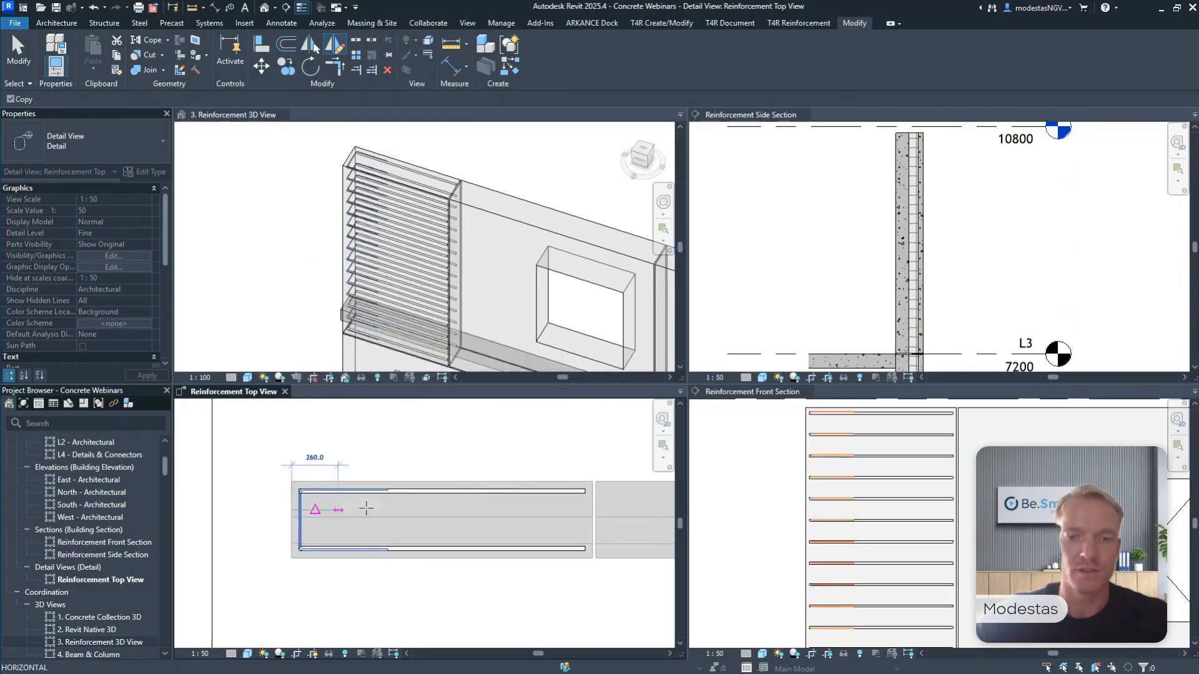
left_click(594, 510)
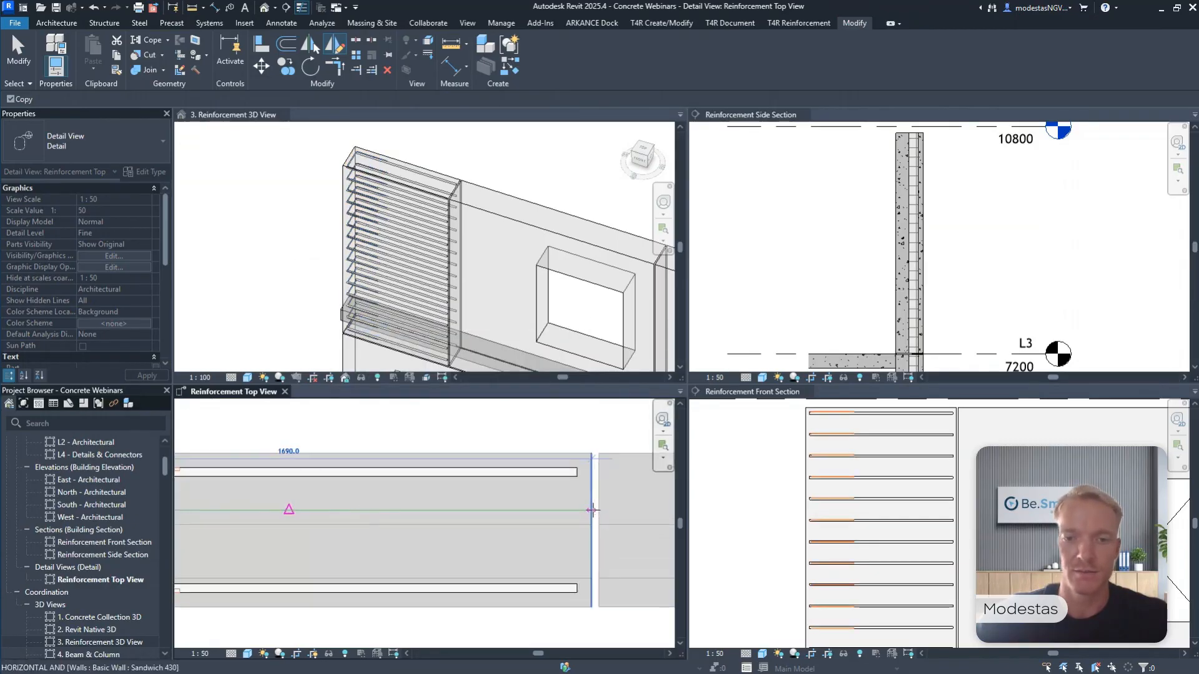
left_click(442, 439)
key("Escape")
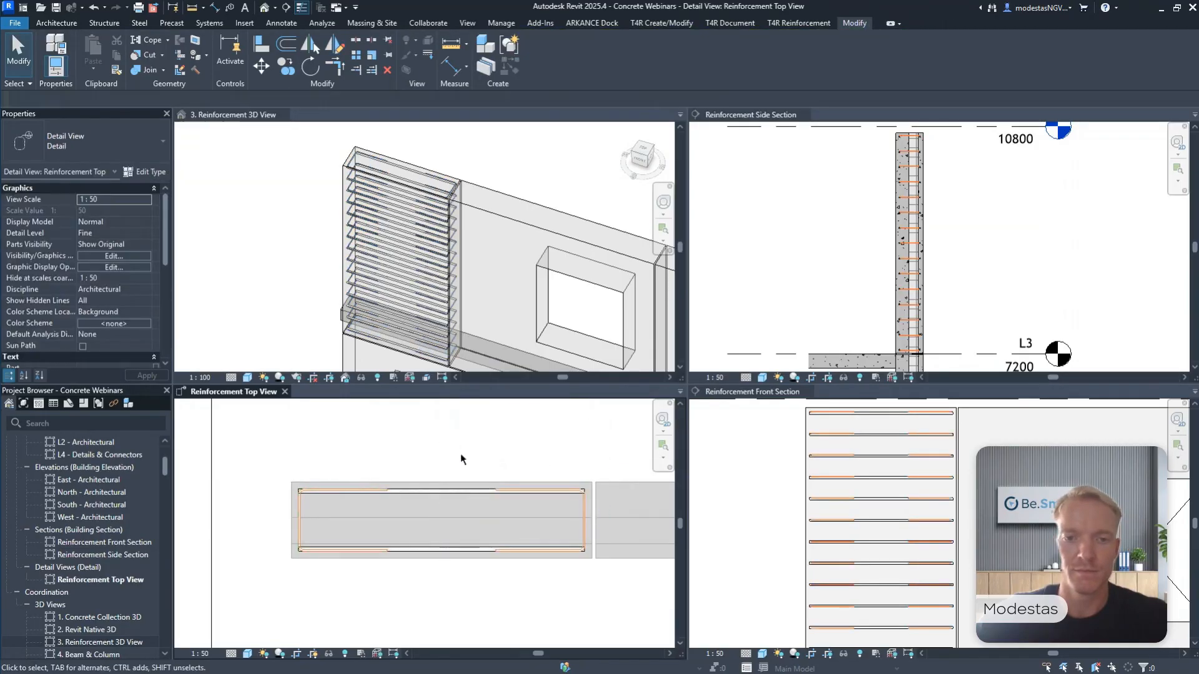
Place vertical H25 bar sets of shape M_00 along both faces of the panel, oriented Perpendicular to Cover with 250 mm maximum spacing.
middle_click_drag(460, 453, 477, 430)
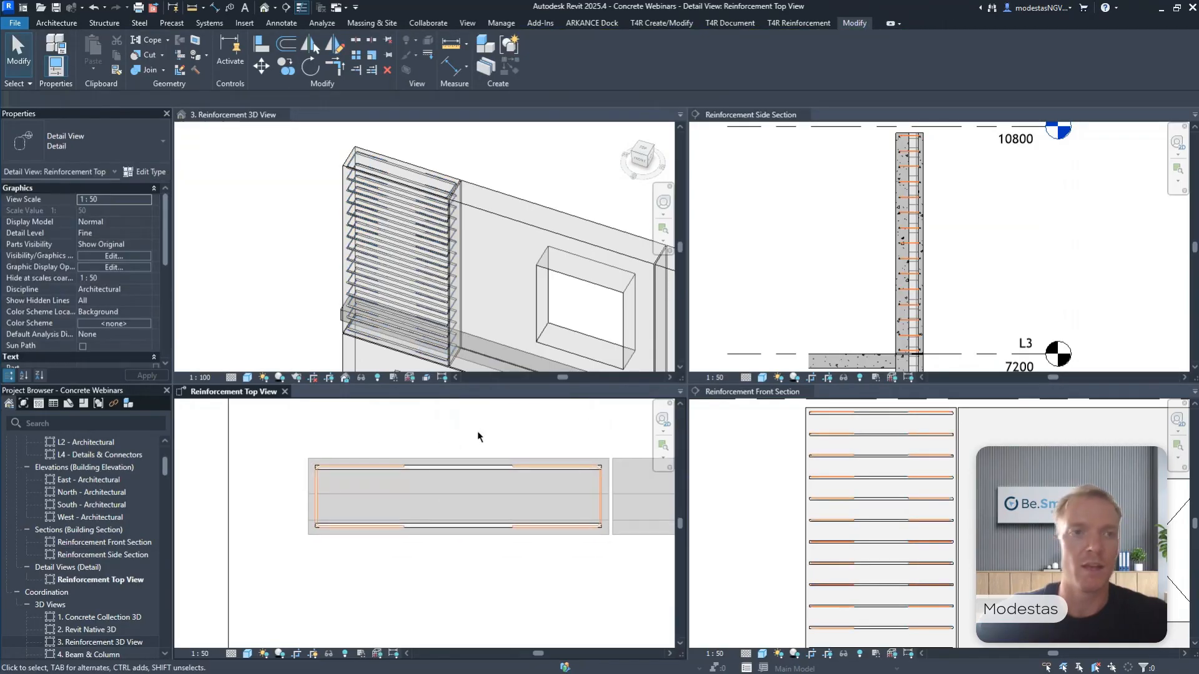
left_click(428, 460)
left_click(104, 23)
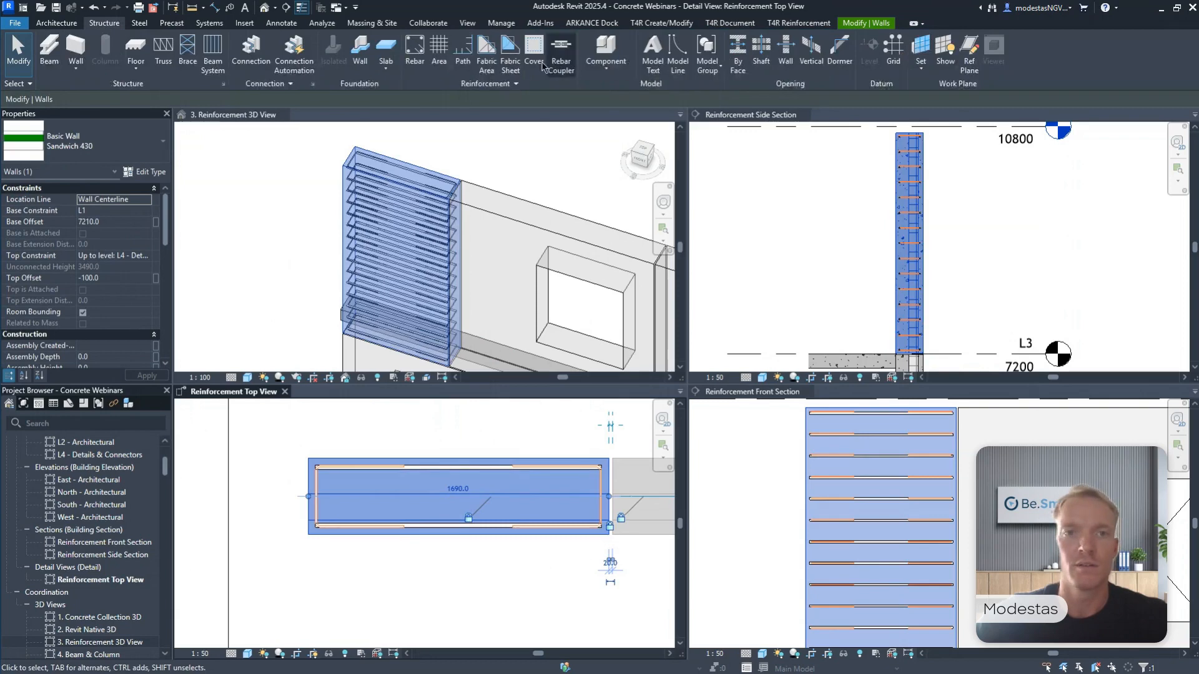
left_click(424, 56)
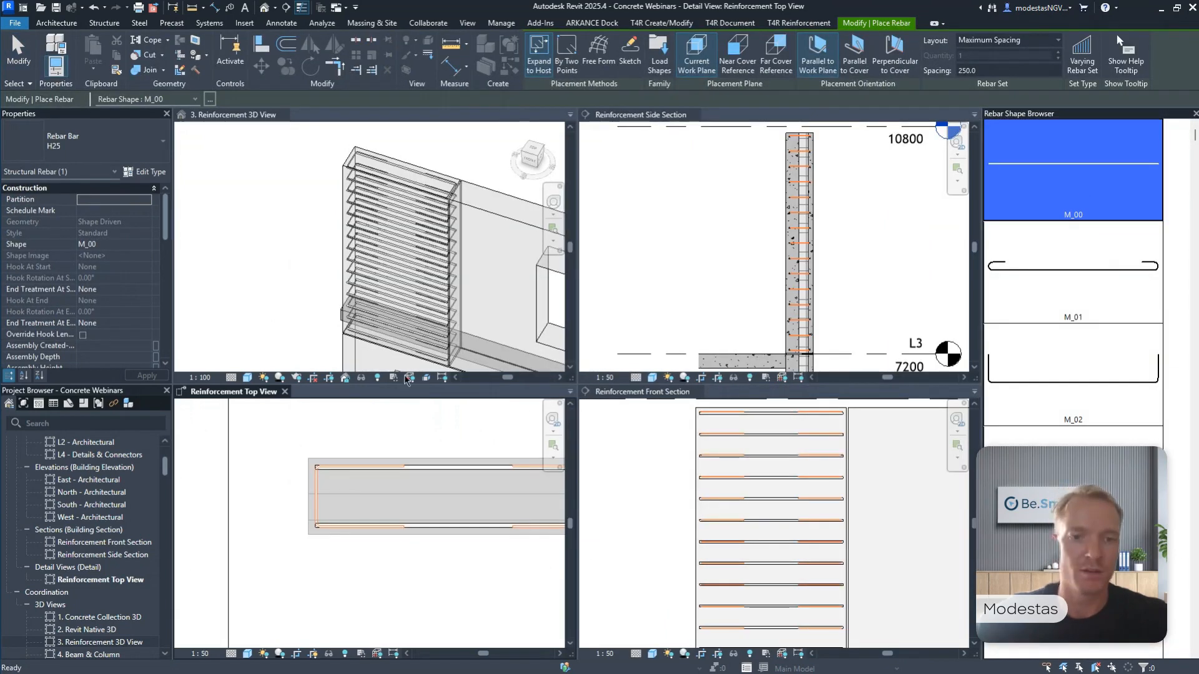
scroll(331, 531, "up", 3)
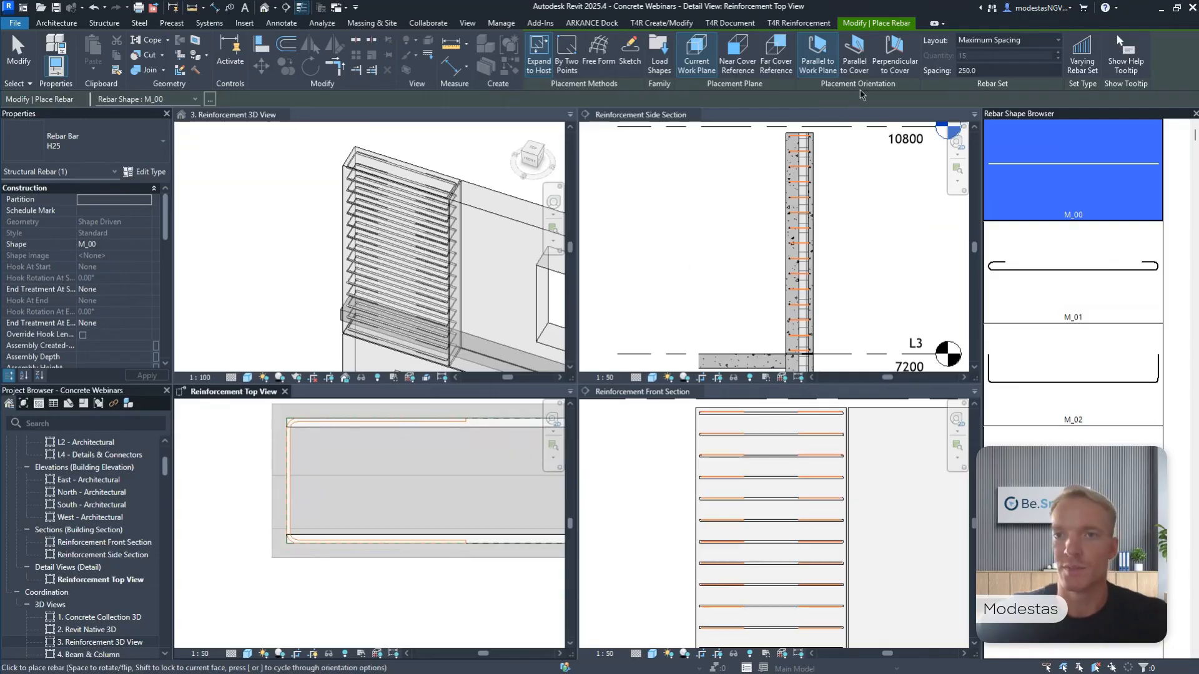
left_click(894, 55)
scroll(330, 437, "up", 2)
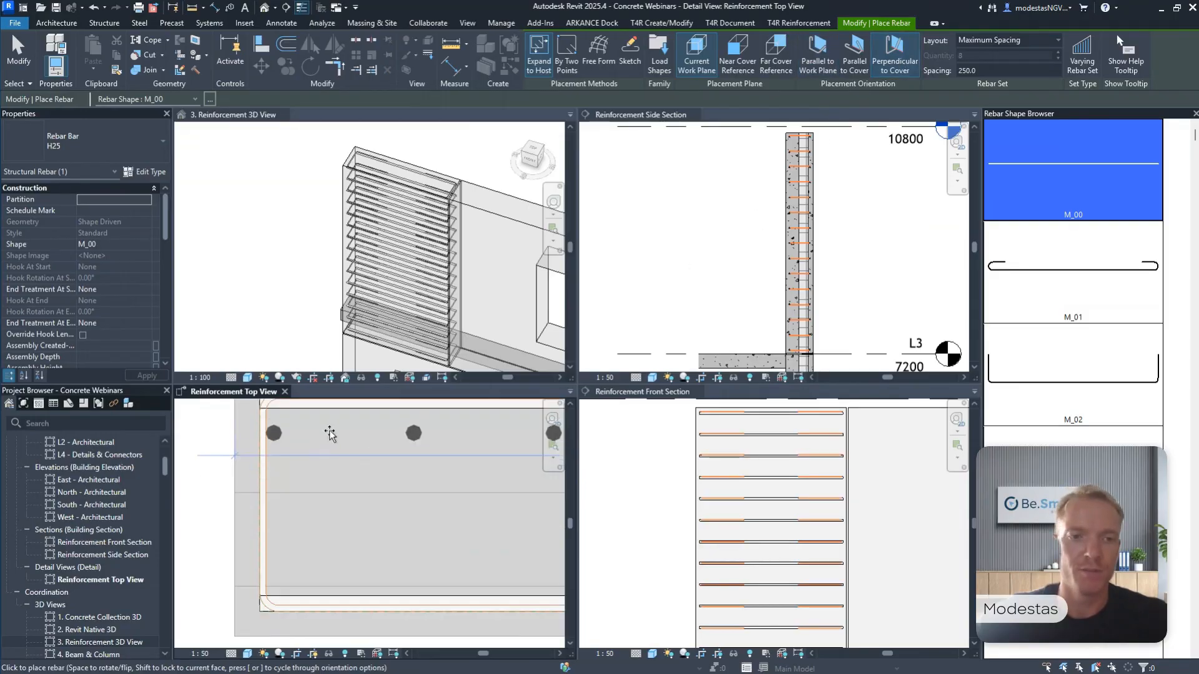
scroll(330, 437, "up", 1)
left_click(316, 463)
scroll(316, 463, "down", 3)
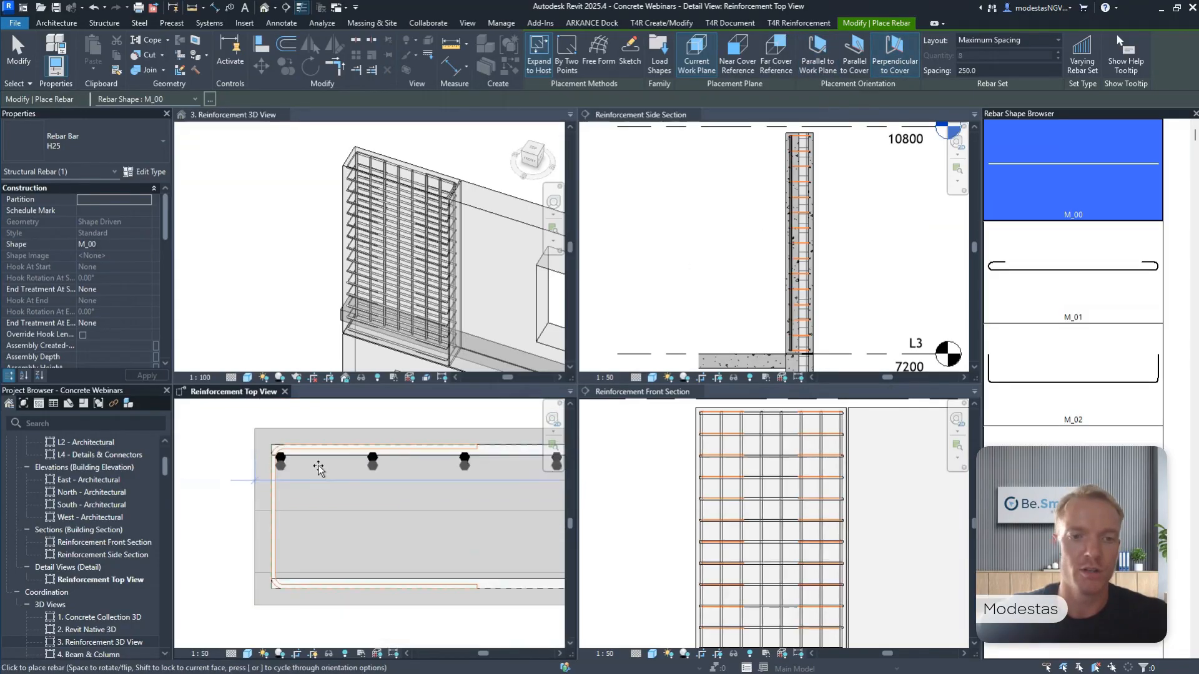
left_click(326, 569)
key("Escape")
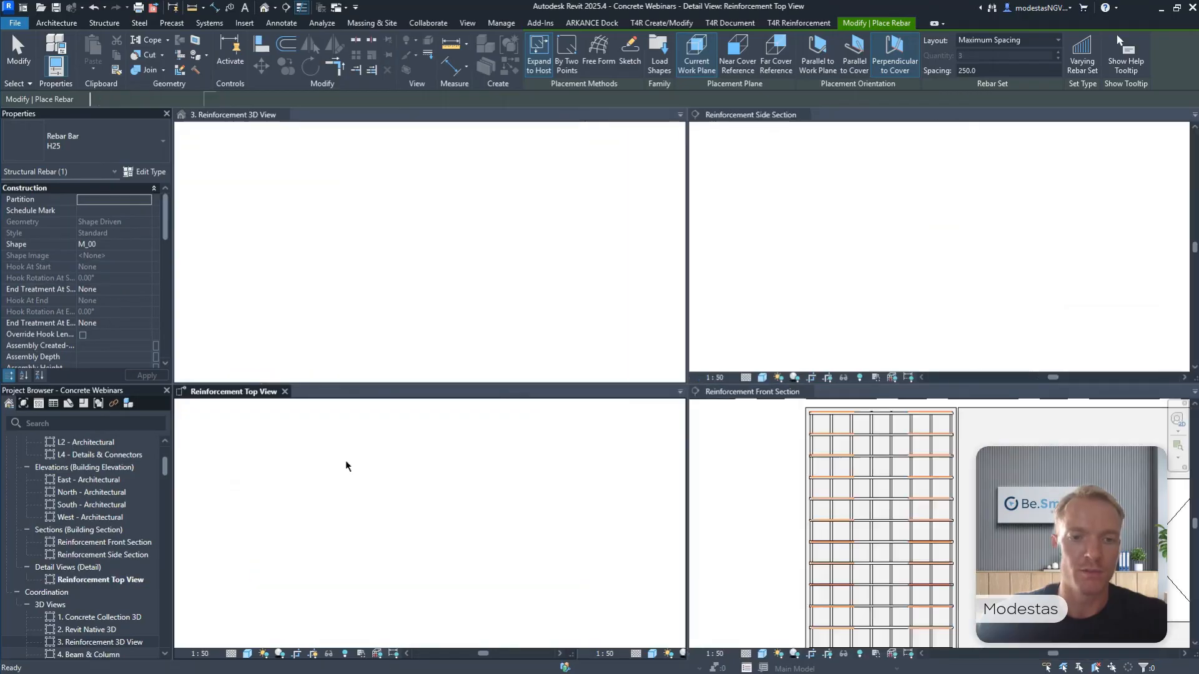
Inspect the vertical H25 bar set along one face of the panel in the Reinforcement Top View.
scroll(360, 458, "up", 3)
left_click_drag(392, 468, 387, 477)
scroll(388, 477, "down", 3)
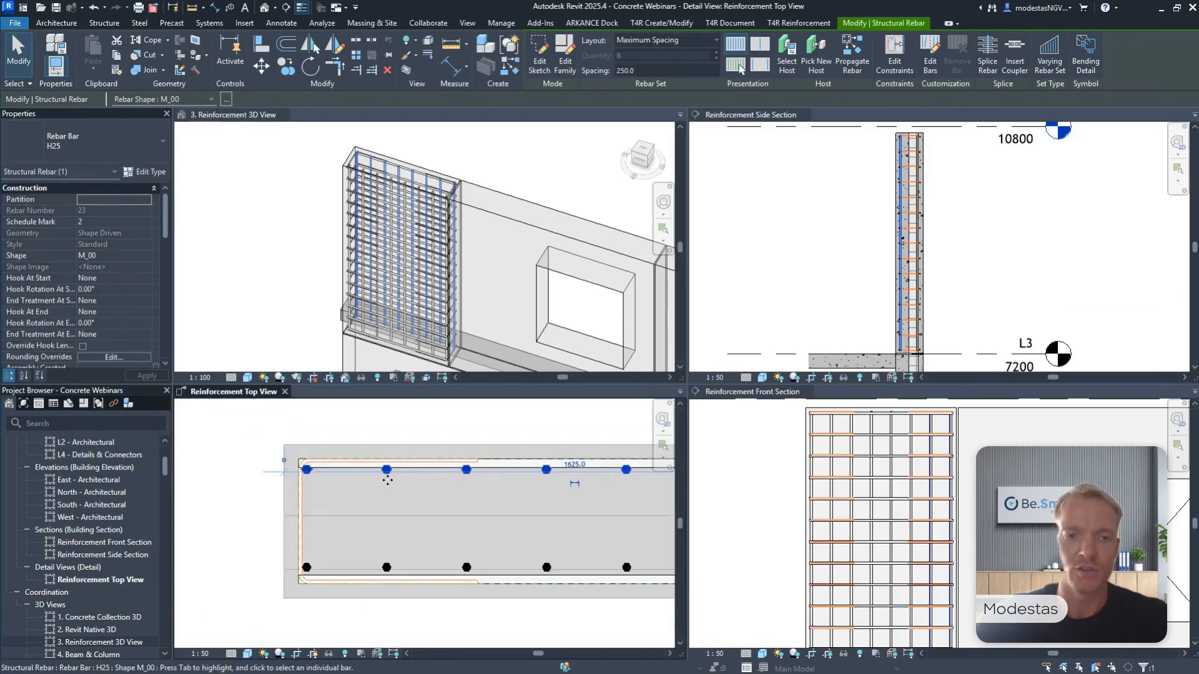
key("Escape")
scroll(393, 462, "down", 5)
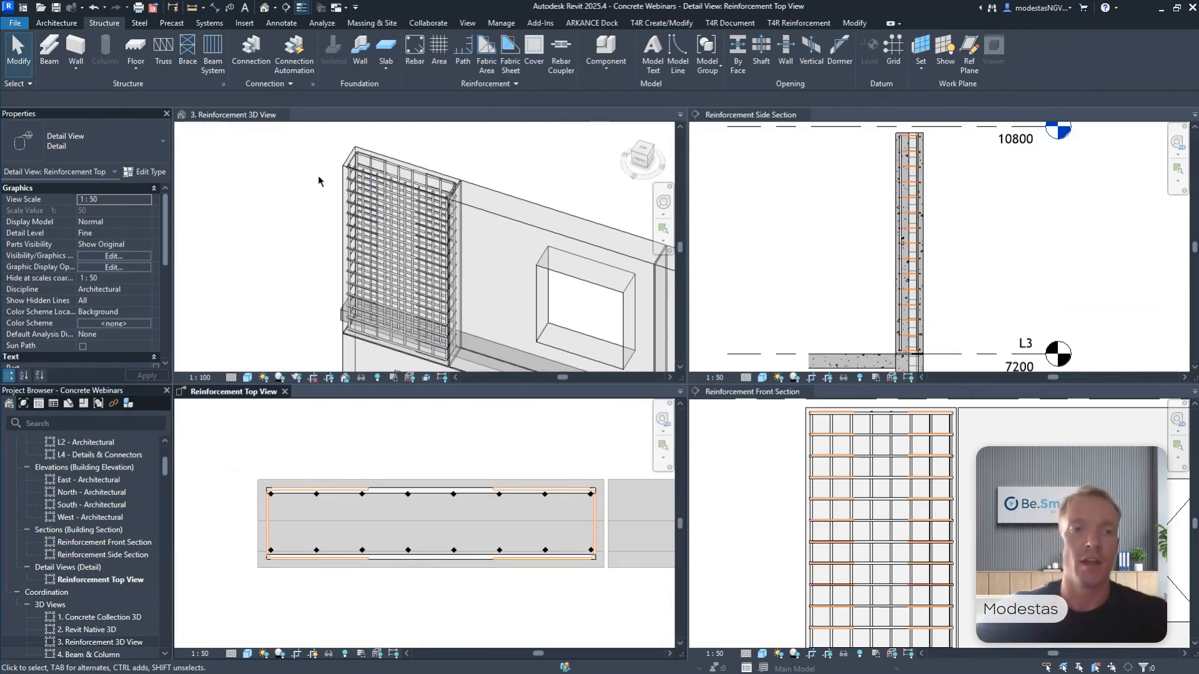
Switch from tiled to tabbed views with 3. Reinforcement 3D View in front, framed on the reinforced panel.
left_click(265, 181)
key("t")
key("w")
middle_click_drag(265, 181, 497, 304)
scroll(497, 304, "up", 2)
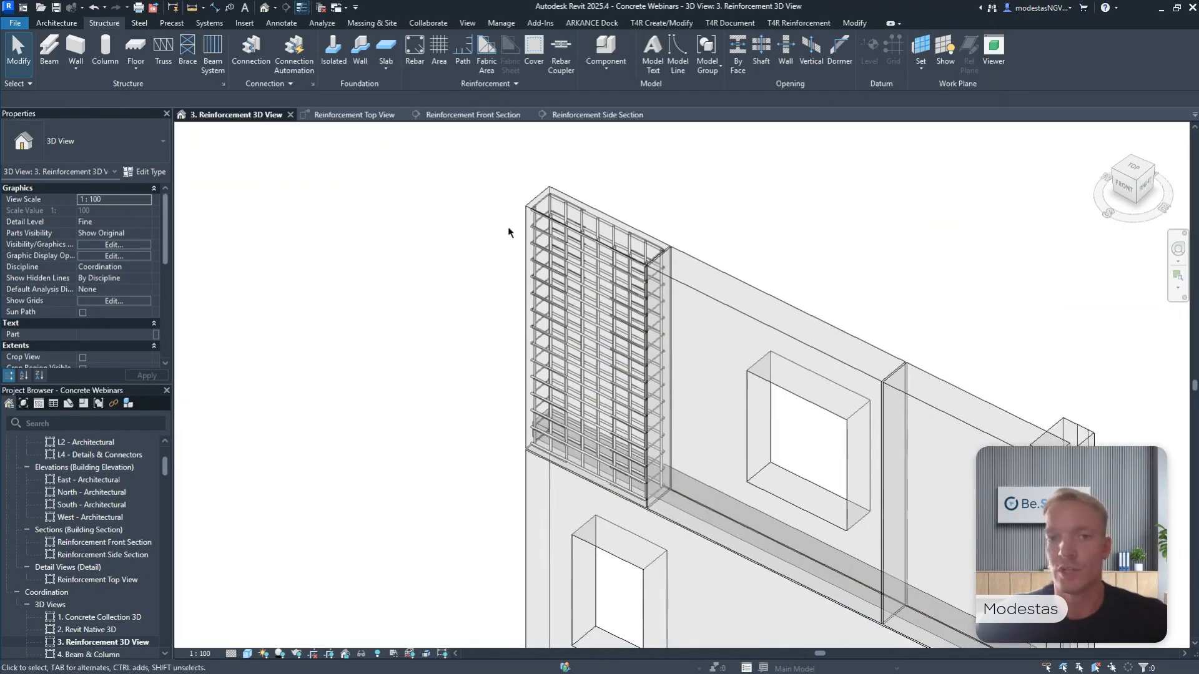
Examine the reinforced outer panel and the neighbouring window panel in the 3D view.
left_click_drag(494, 158, 701, 535)
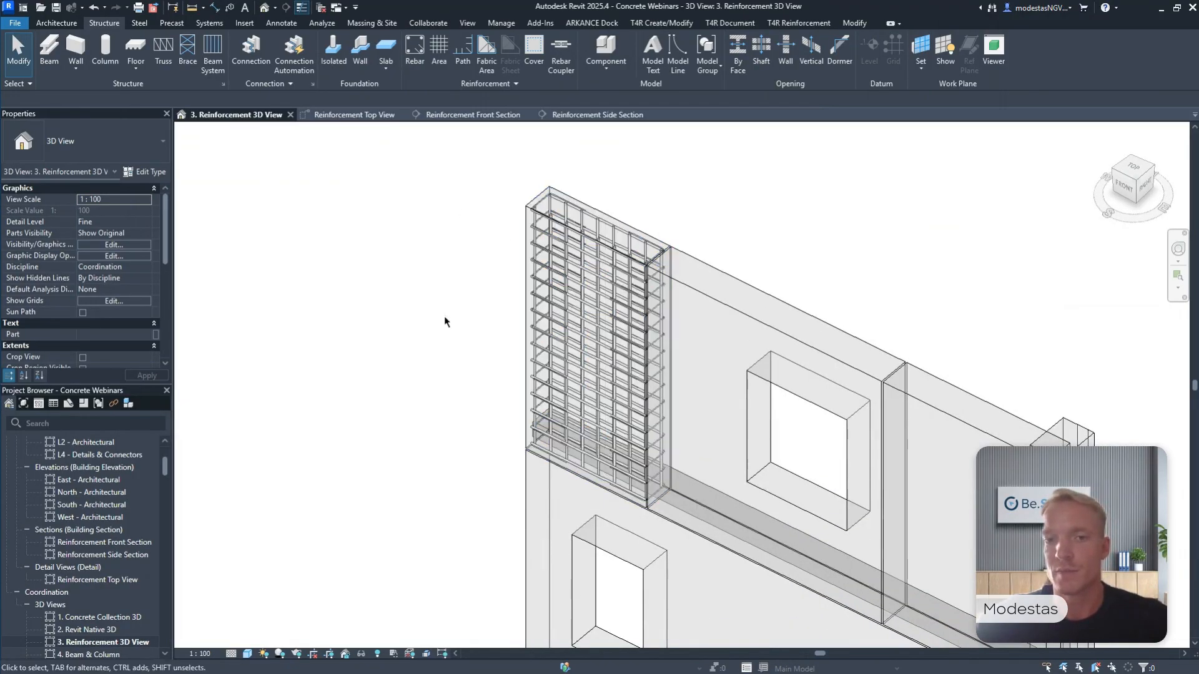
middle_click_drag(735, 303, 699, 266)
left_click(699, 267)
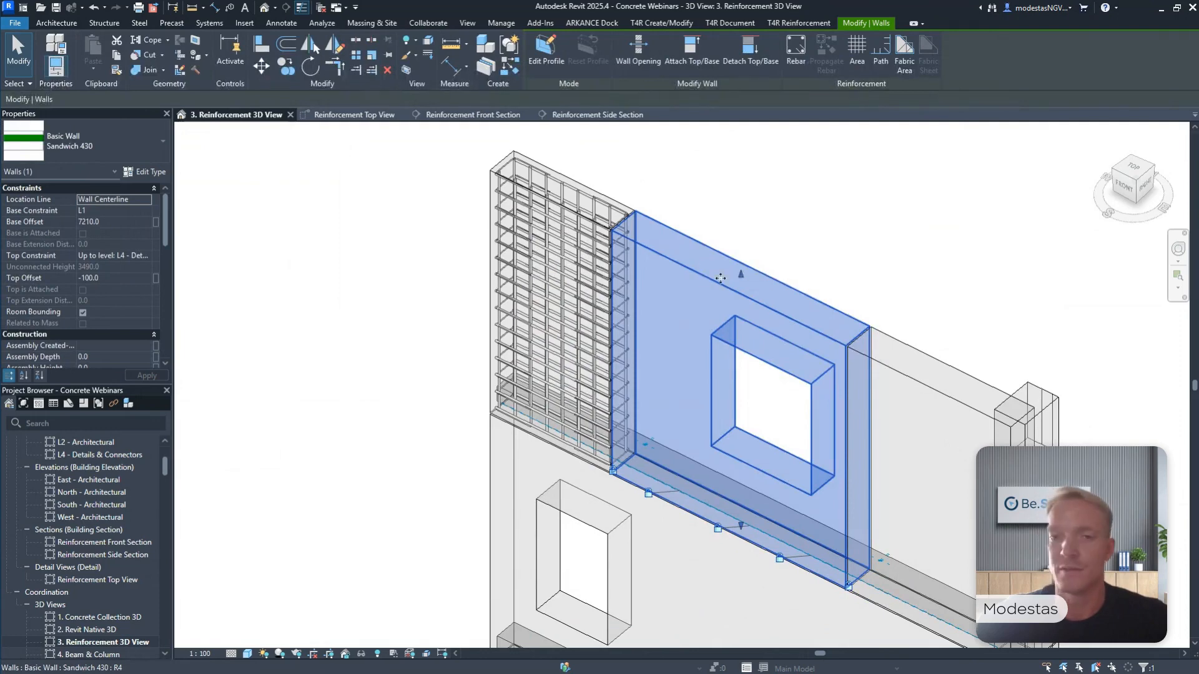
left_click(680, 198)
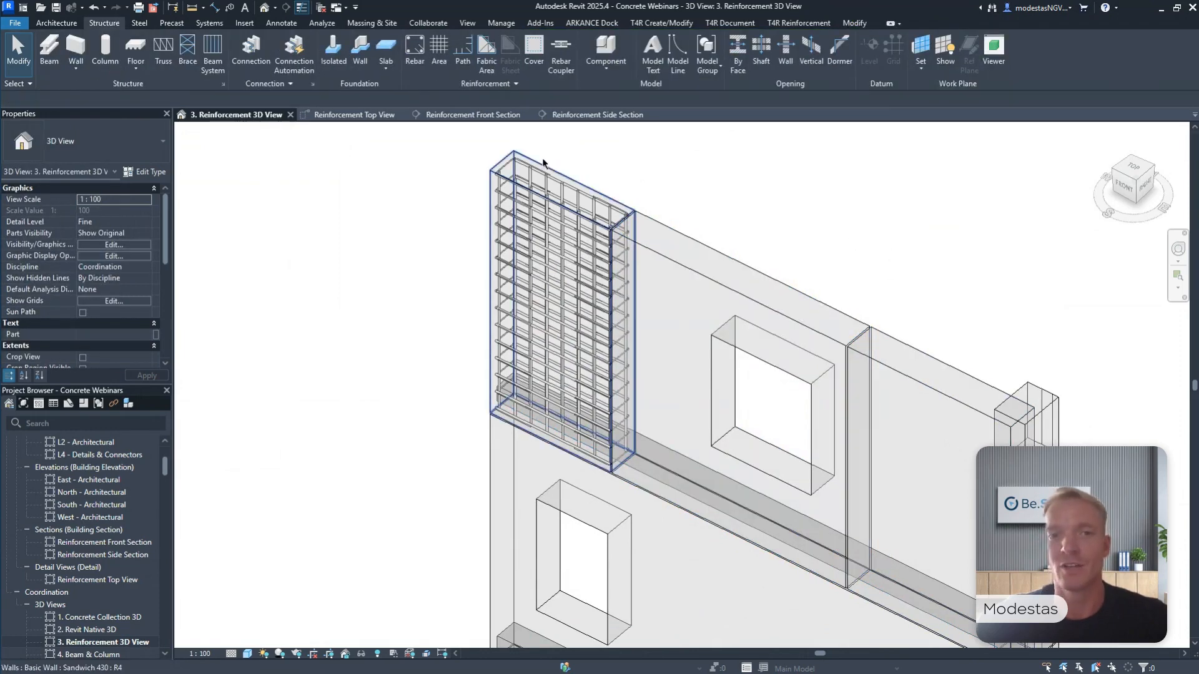
middle_click_drag(513, 141, 515, 167)
left_click_drag(451, 146, 403, 331)
left_click(763, 303)
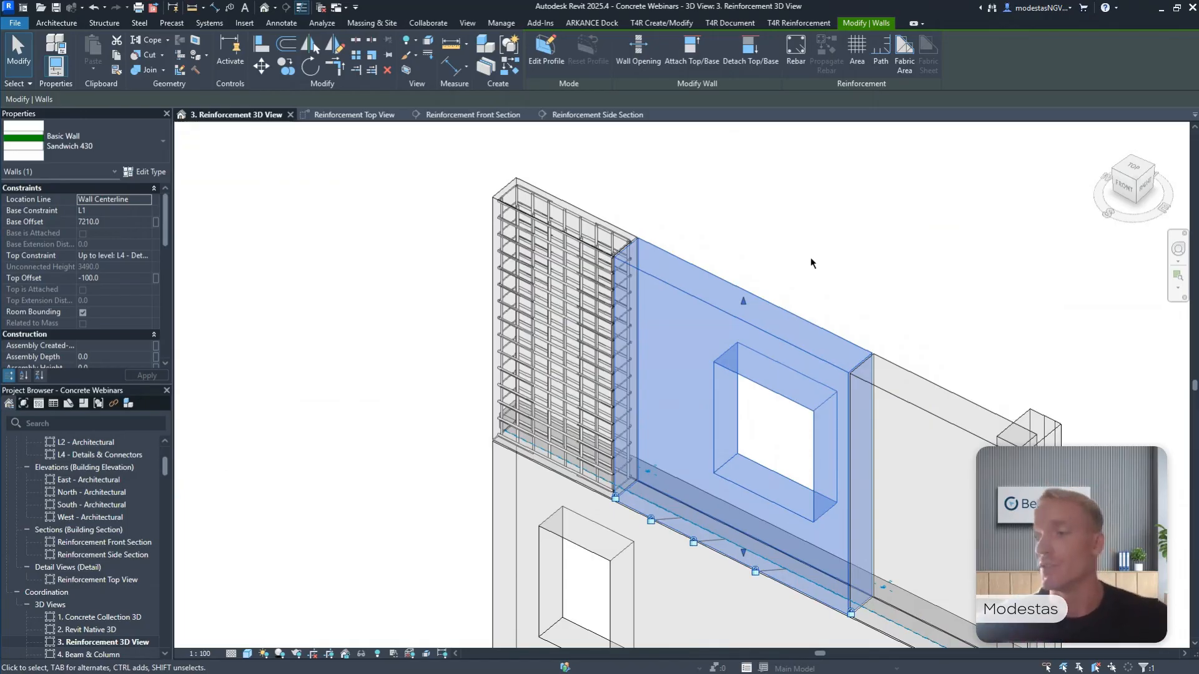
left_click(809, 261)
scroll(817, 261, "down", 3)
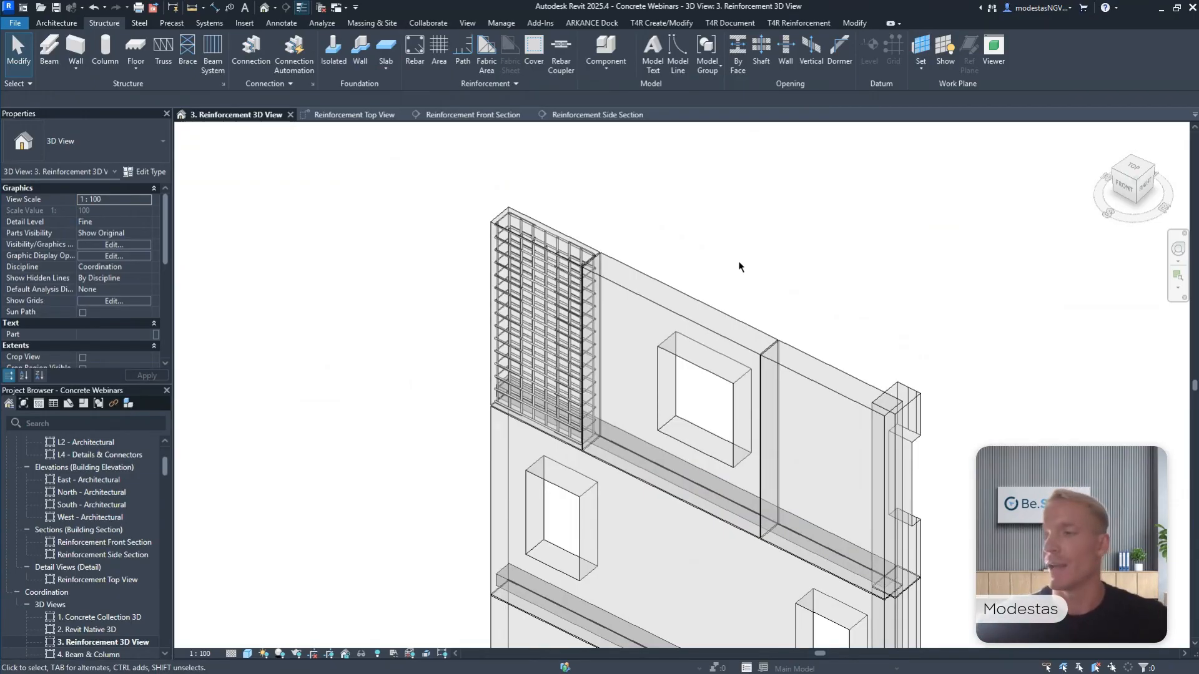
Open the 1. Concrete Collection 3D view and close all other open views.
scroll(117, 611, "down", 3)
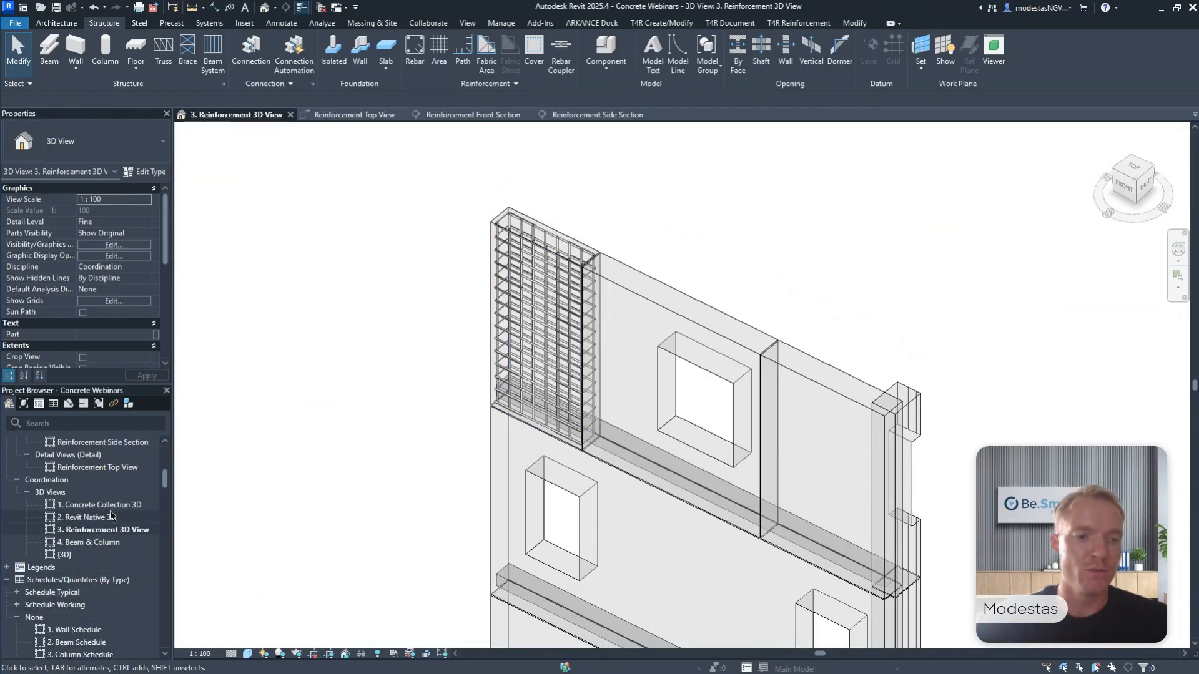
double_click(102, 505)
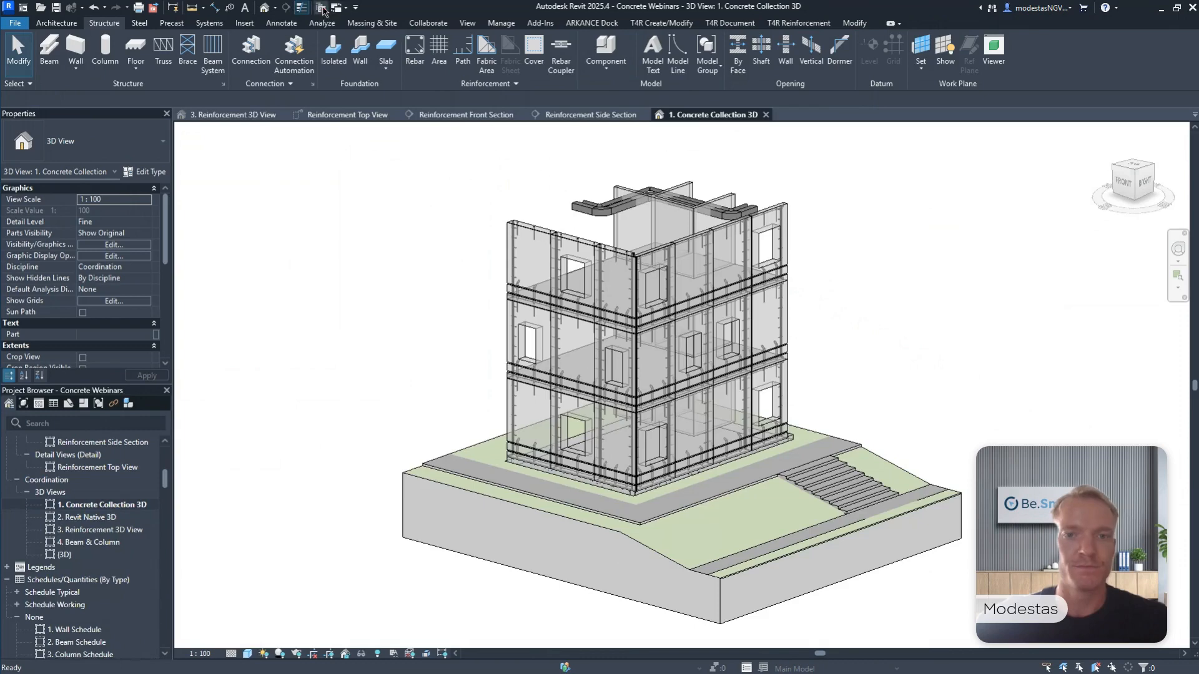
left_click(322, 8)
Detach the T4R Wall Reinforcement tools and float them over the 3D view.
scroll(507, 119, "up", 3)
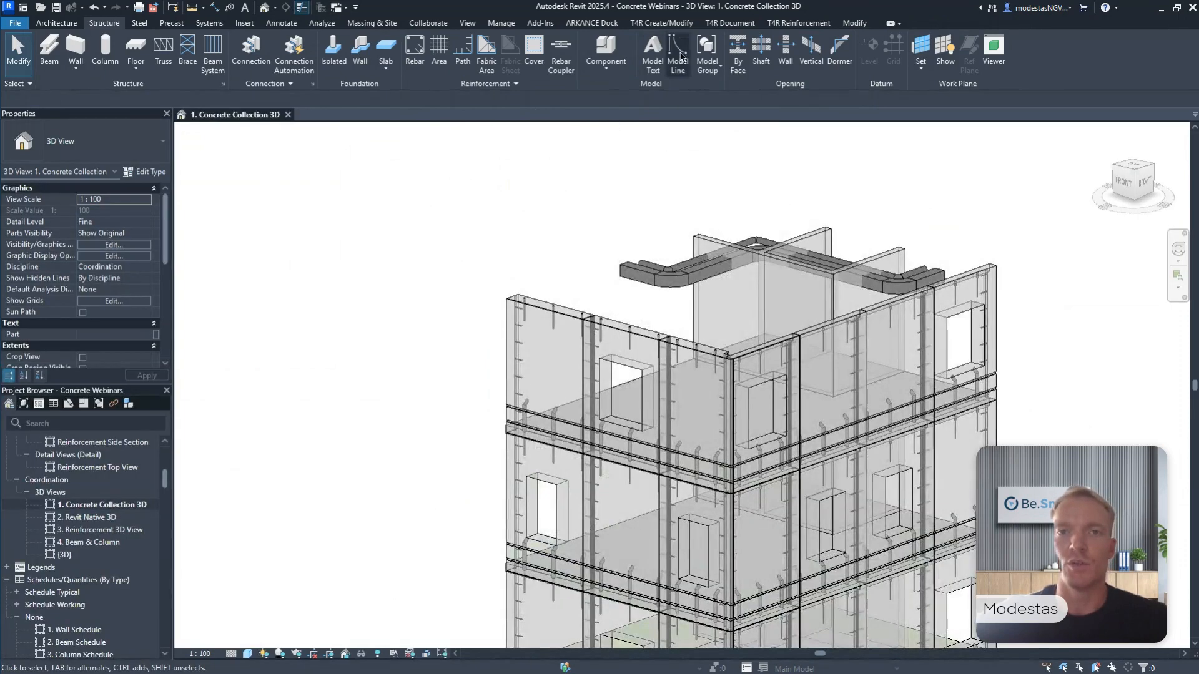
left_click(798, 23)
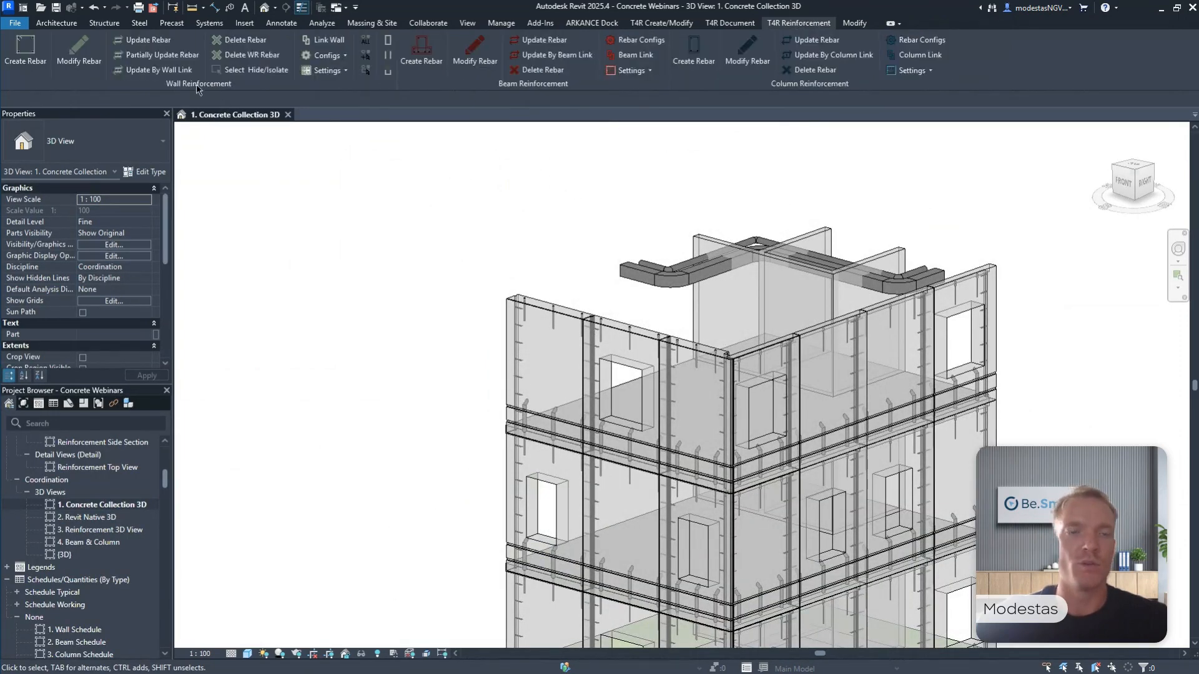
left_click_drag(196, 88, 382, 193)
Create wall rebar for the two adjacent Sandwich 430 facade panels on L3, the solid outer one and the one with a window.
scroll(557, 297, "up", 2)
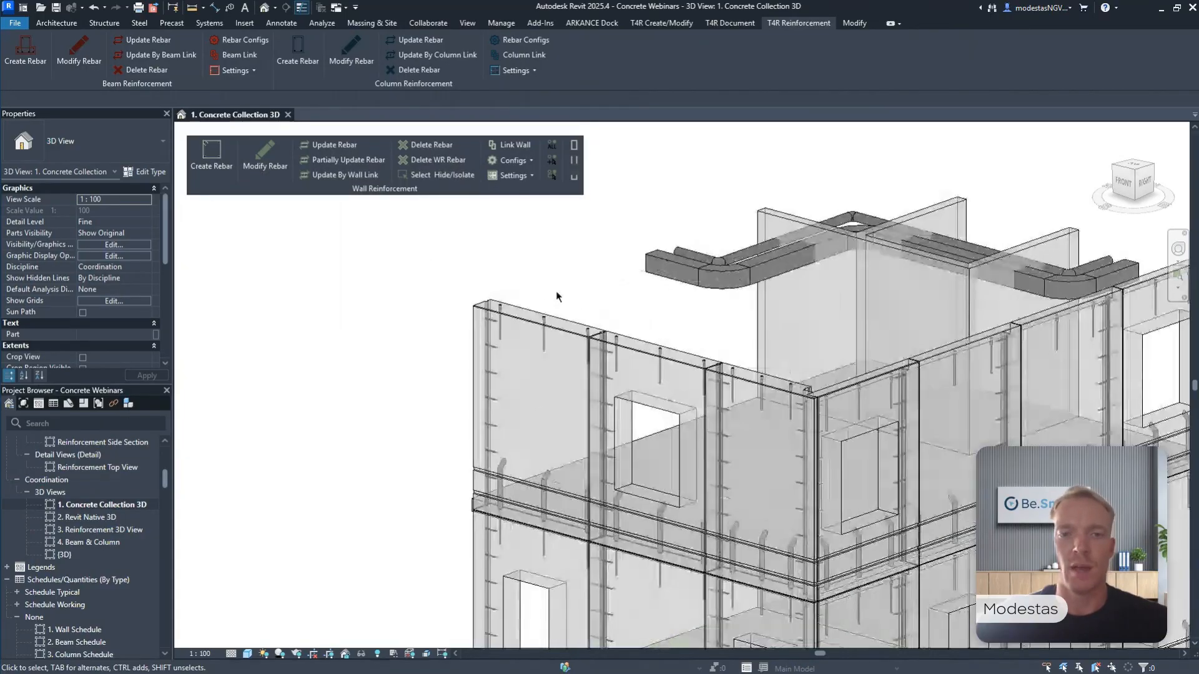
left_click(527, 313)
left_click(649, 346, "ctrl")
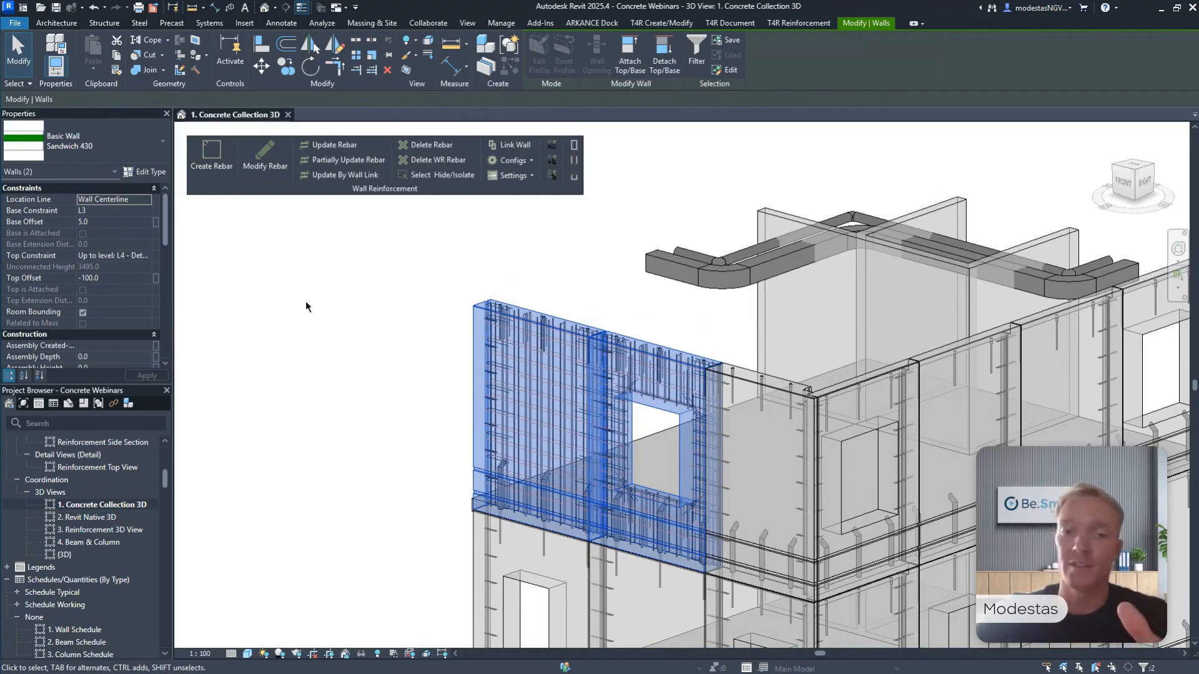
left_click(322, 308)
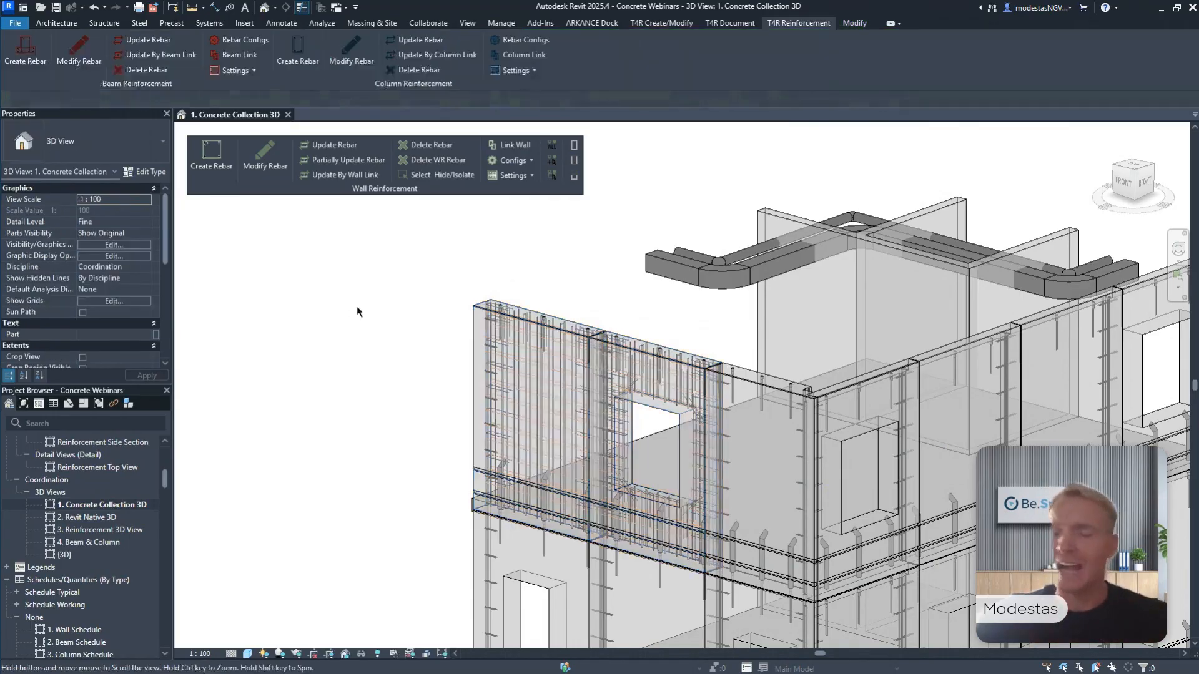
Inspect the generated rebar in both panels, including the horizontal and diagonal bars above the window opening.
middle_click_drag(357, 306, 339, 301)
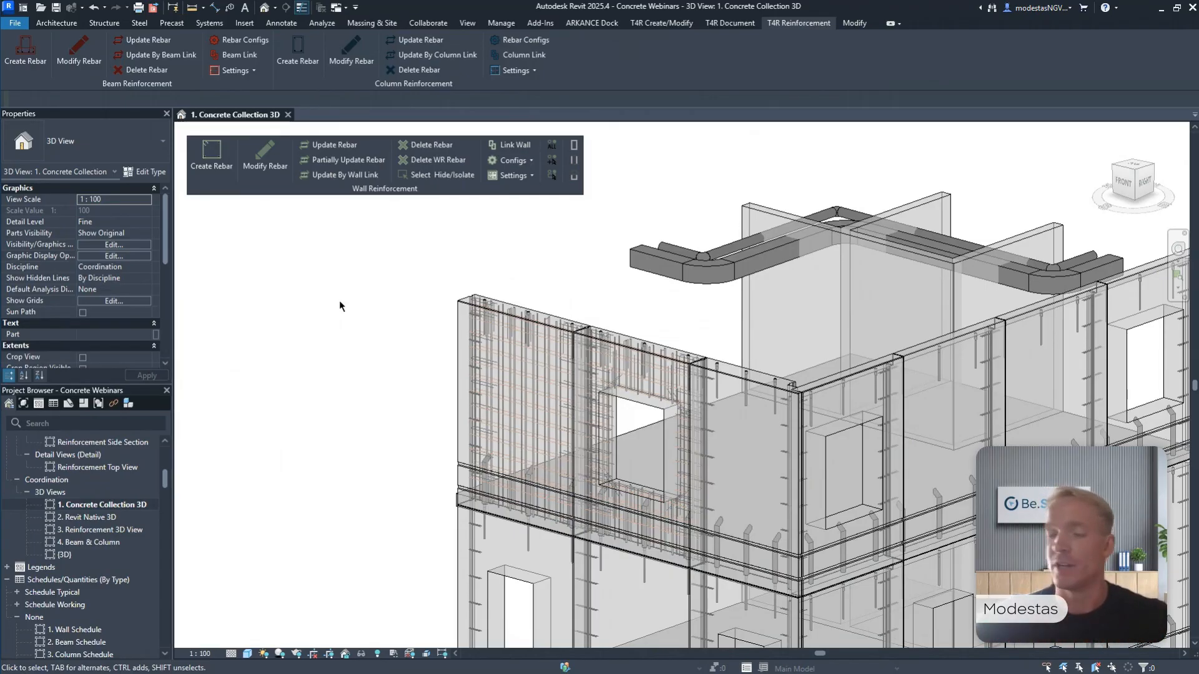
middle_click_drag(353, 294, 517, 339, "shift")
scroll(498, 468, "up", 2)
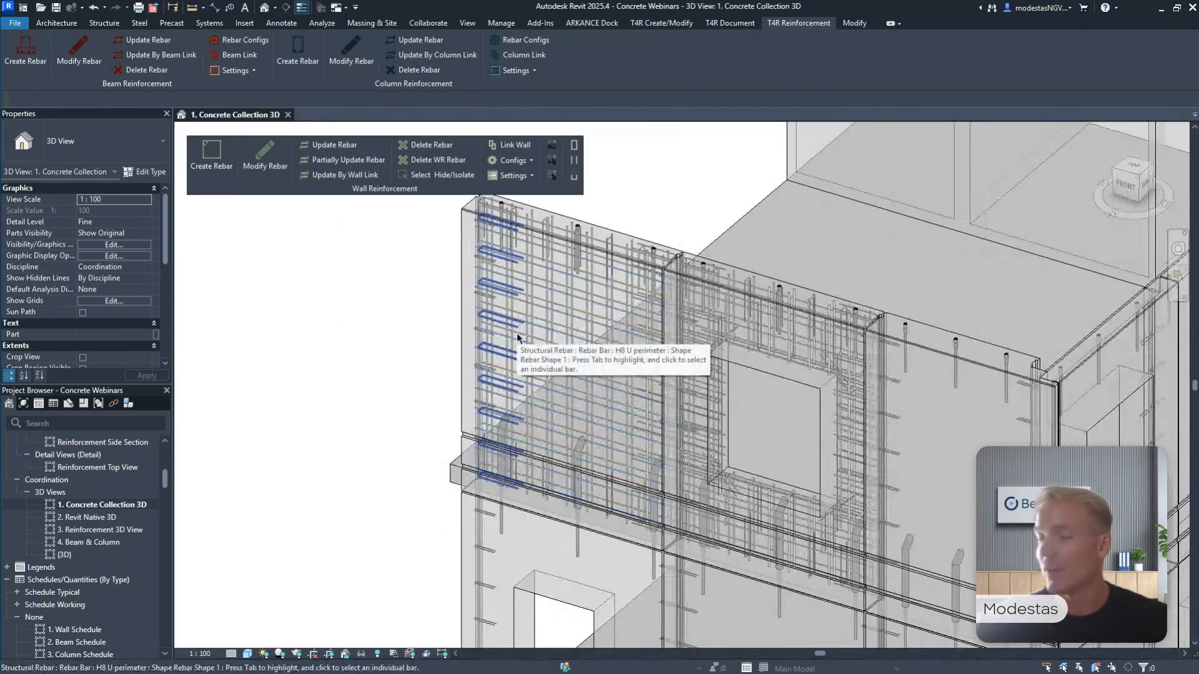
scroll(750, 343, "up", 4)
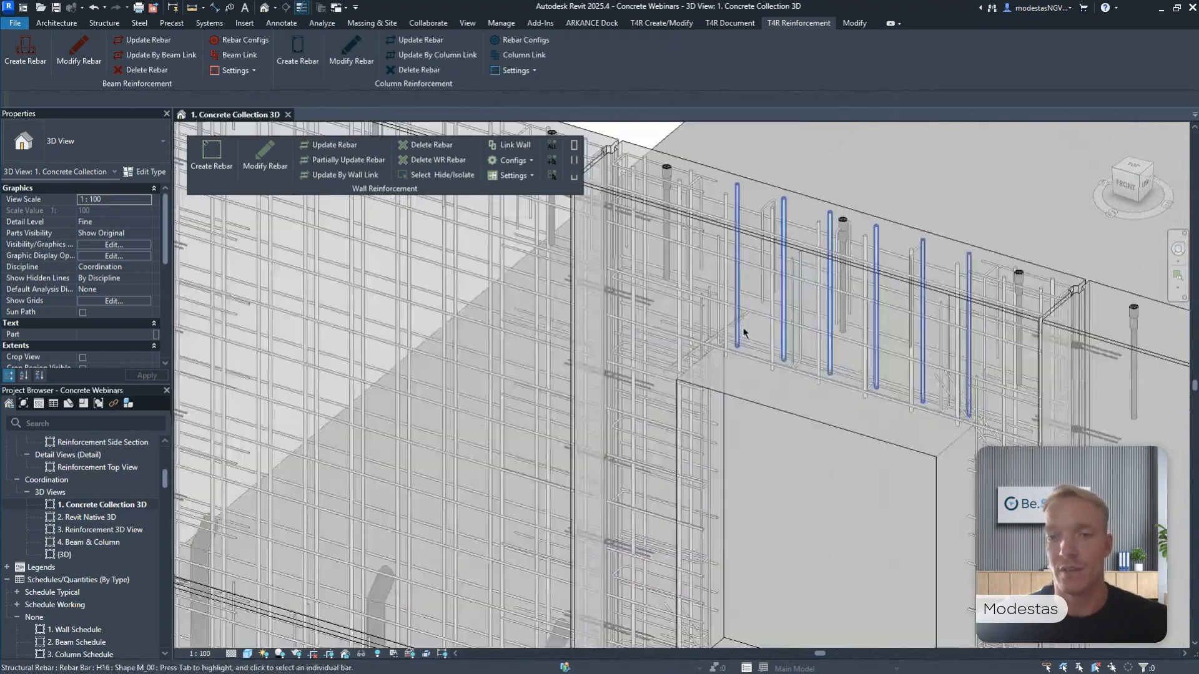
left_click(753, 362)
left_click(752, 364, "ctrl")
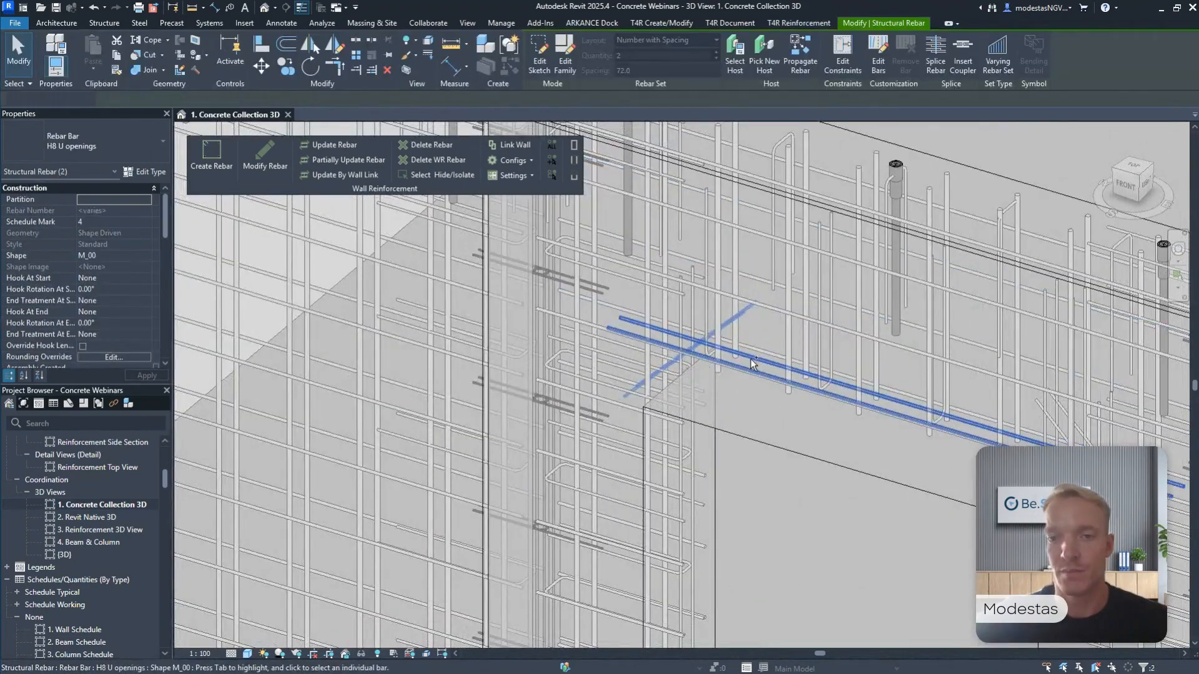
middle_click_drag(752, 363, 934, 371, "shift")
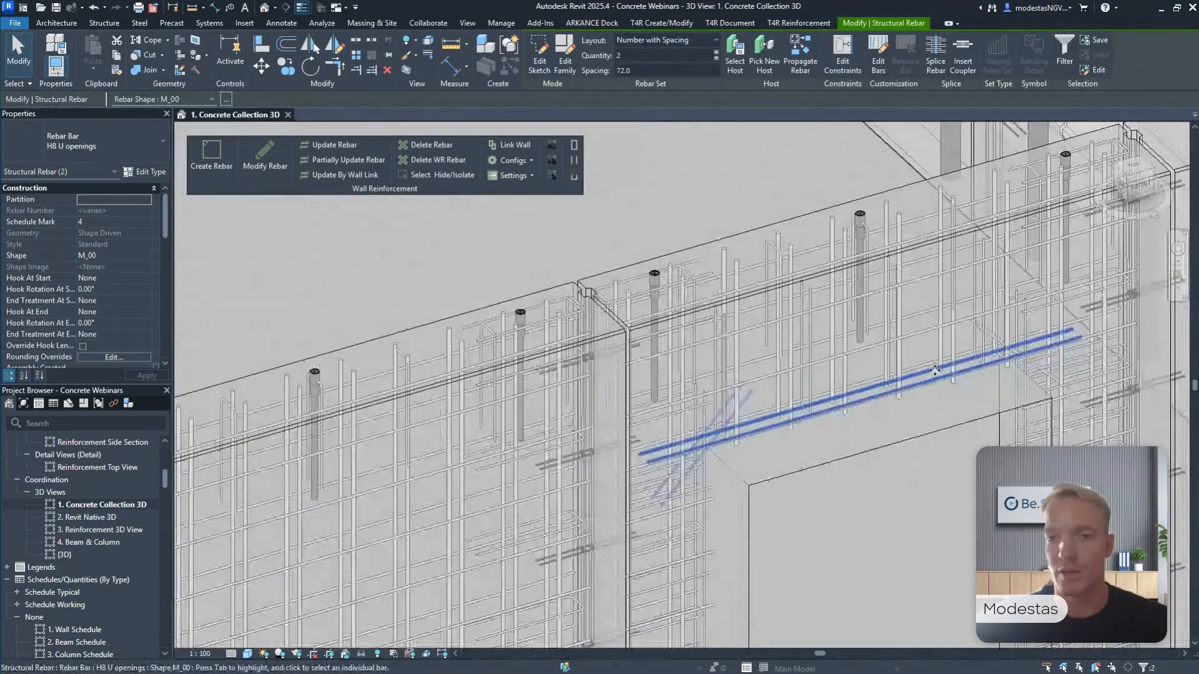
left_click(772, 303)
scroll(772, 303, "down", 3)
middle_click_drag(854, 379, 852, 355)
Inspect the perimeter and opening U-bars below and beside the window in the reinforced panel.
scroll(799, 506, "up", 5)
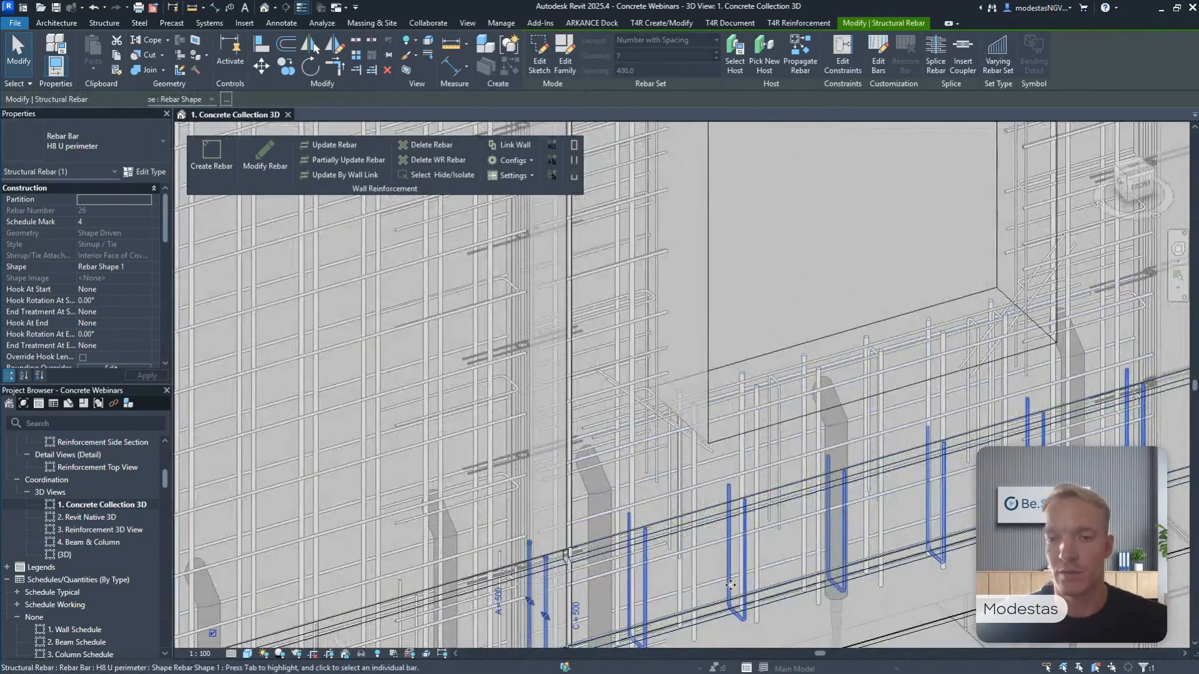
left_click(777, 450)
left_click(777, 450)
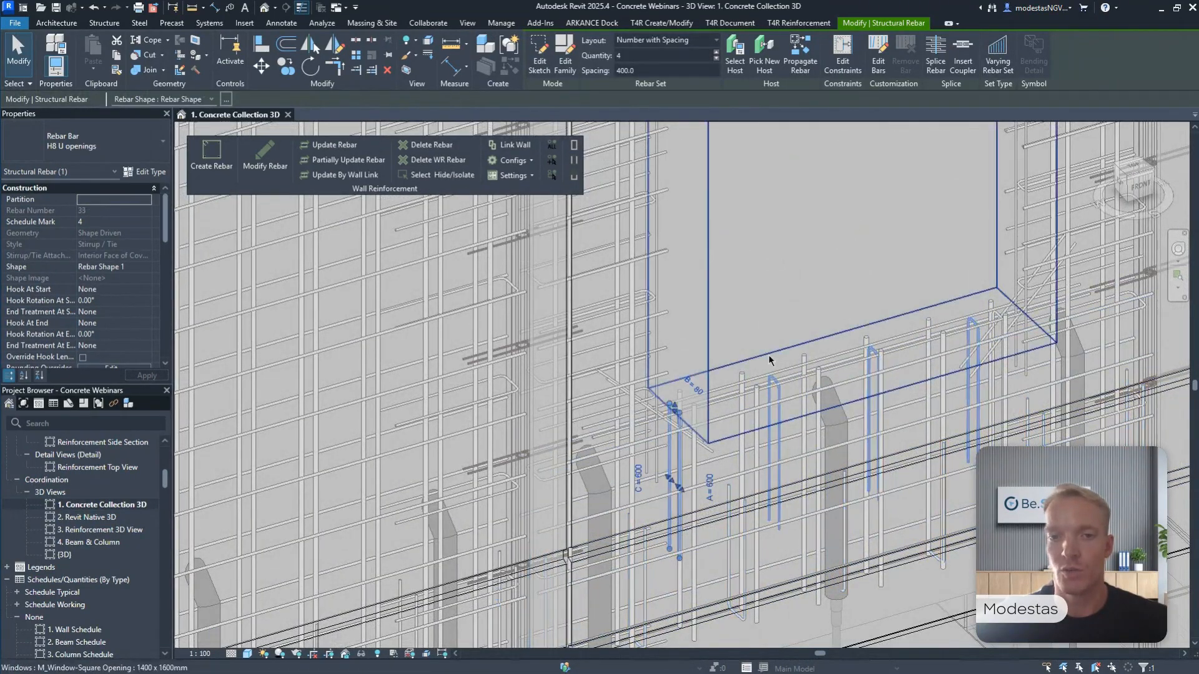
middle_click_drag(768, 356, 746, 418)
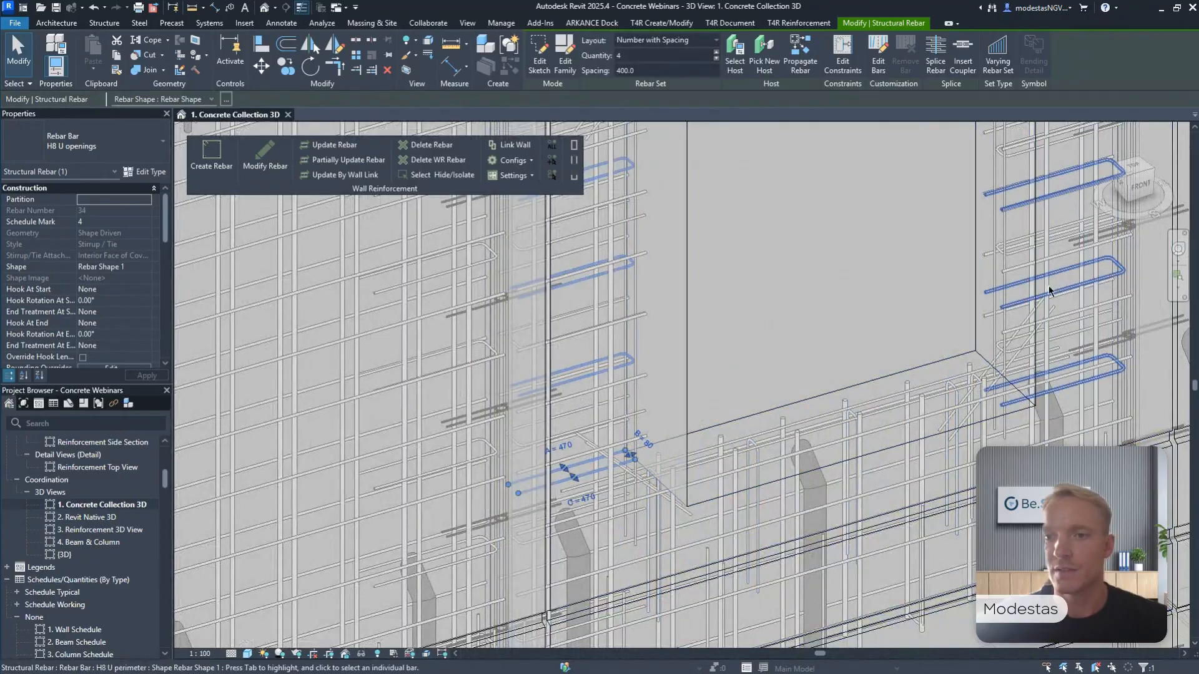
left_click(1016, 261)
scroll(1016, 260, "down", 5)
middle_click_drag(1005, 257, 656, 490, "shift")
middle_click_drag(656, 490, 710, 456, "shift")
scroll(709, 456, "down", 4)
left_click(654, 281)
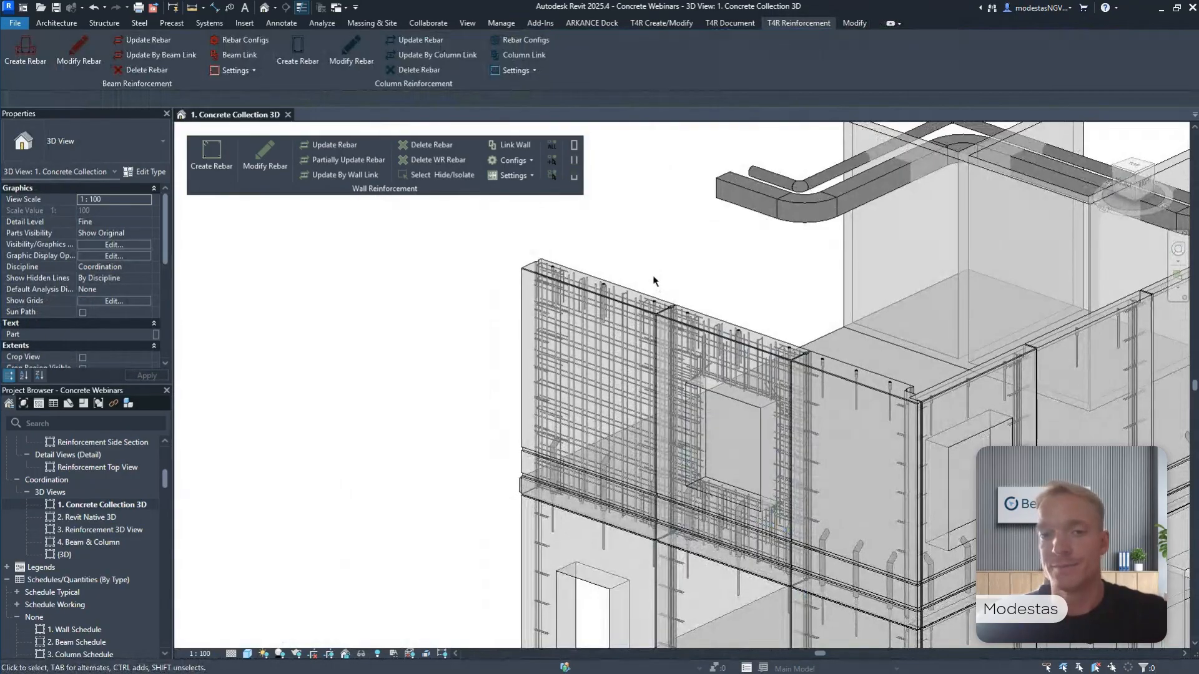
Place a 1400 x 1600mm M_Window-Square Opening in the solid outer panel and delete the window from the neighbouring reinforced panel.
middle_click_drag(654, 281, 725, 241, "shift")
scroll(725, 241, "up", 1)
left_click(793, 389)
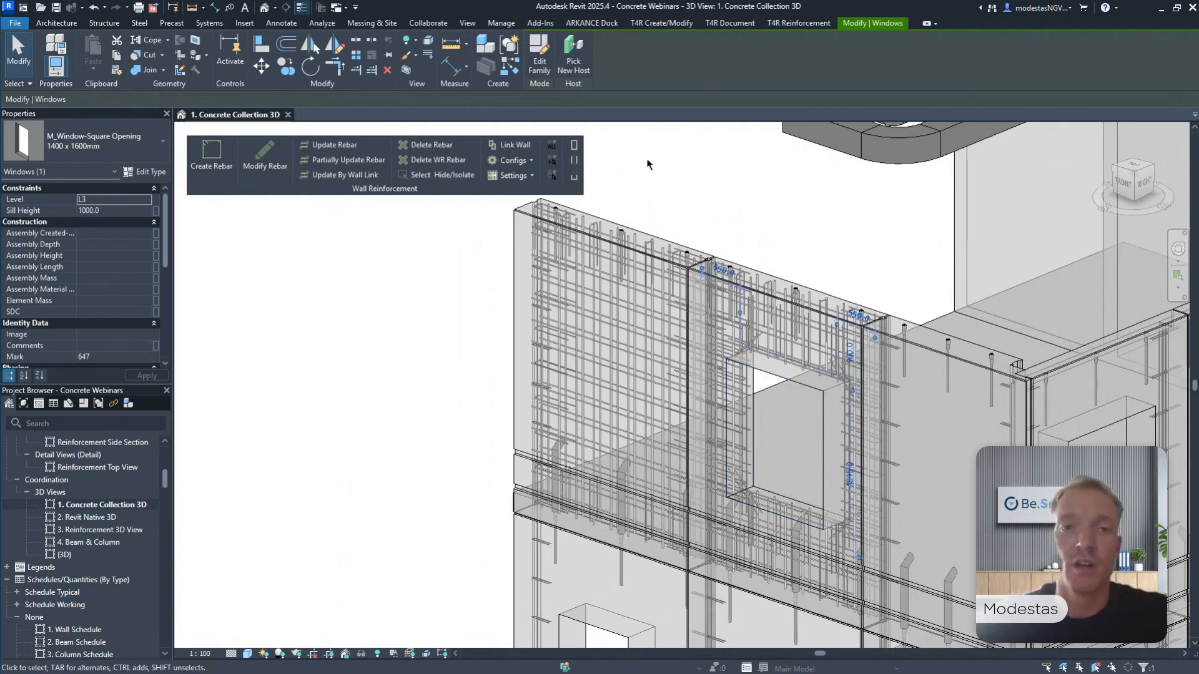
left_click(515, 70)
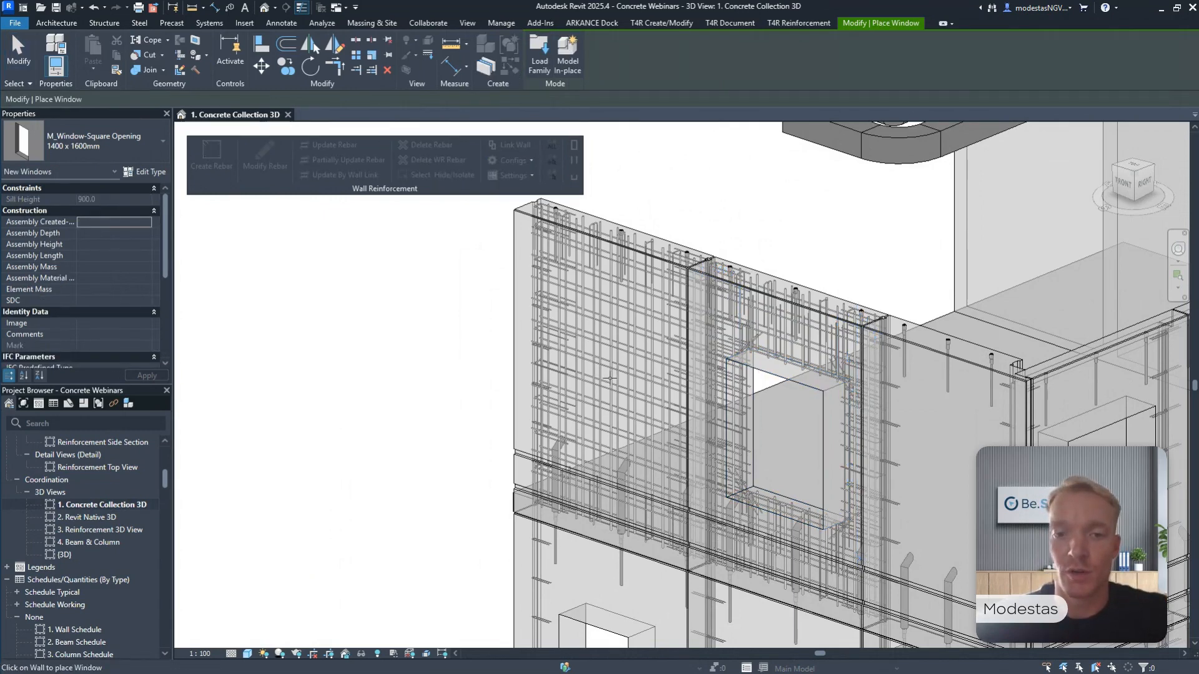
key("Escape")
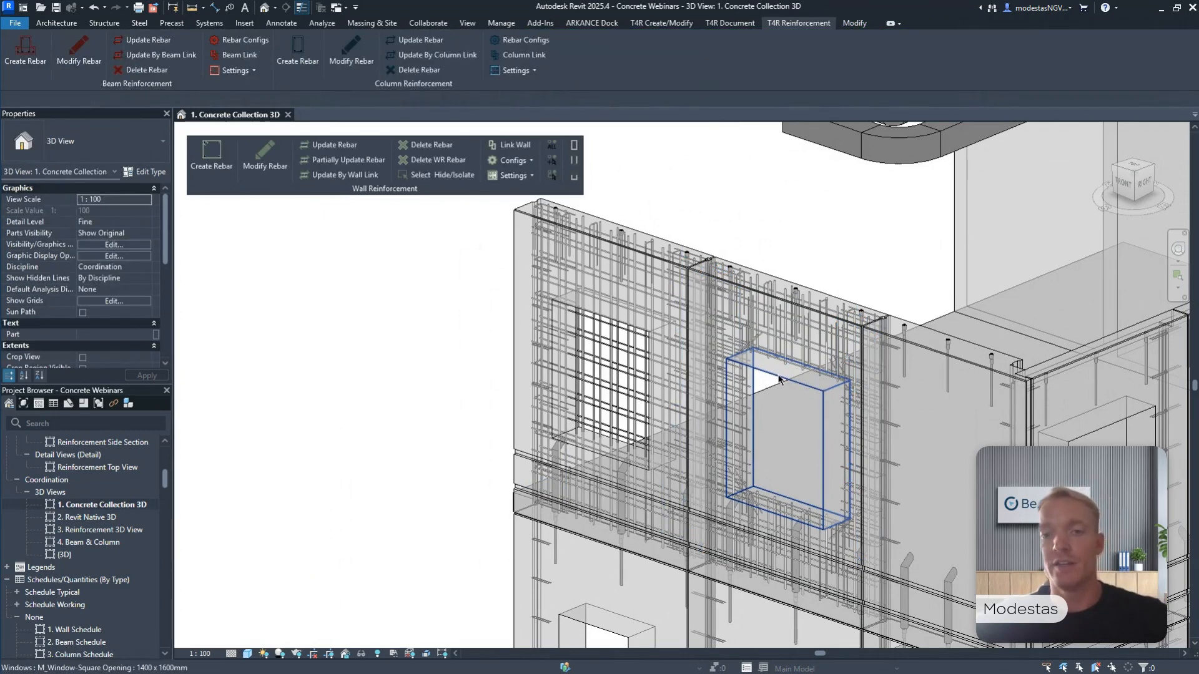
left_click(779, 380)
key("Escape")
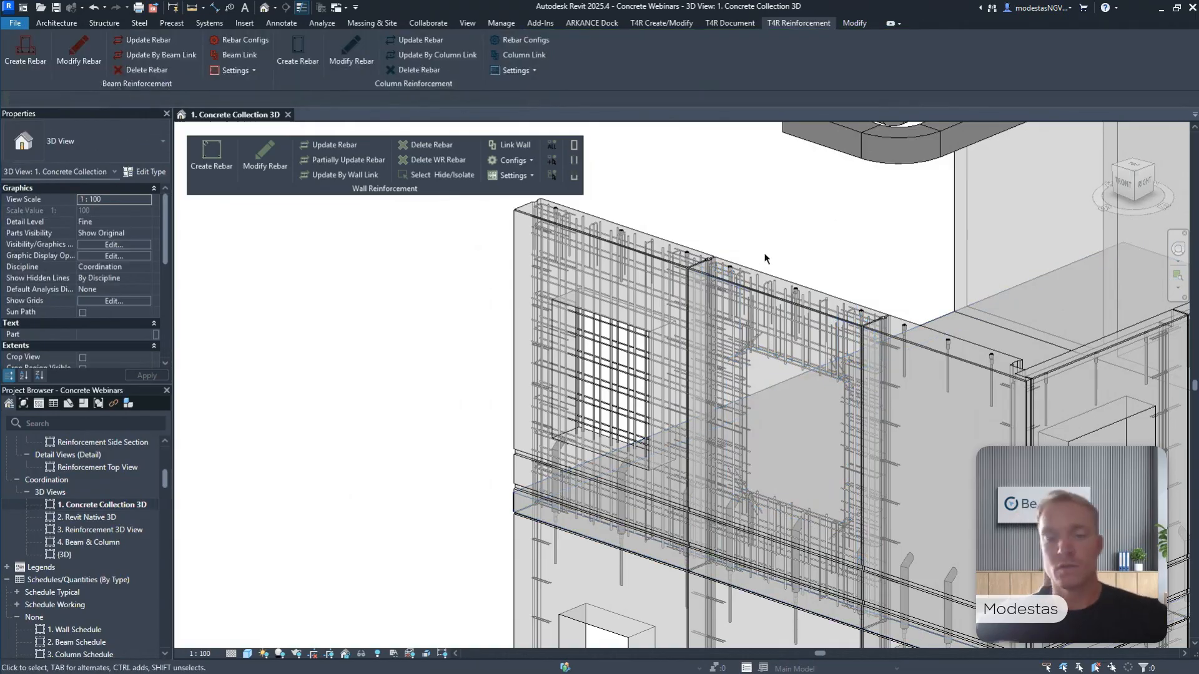
Update the wall rebar of both facade panels to match their changed window openings.
middle_click_drag(774, 303, 748, 291, "shift")
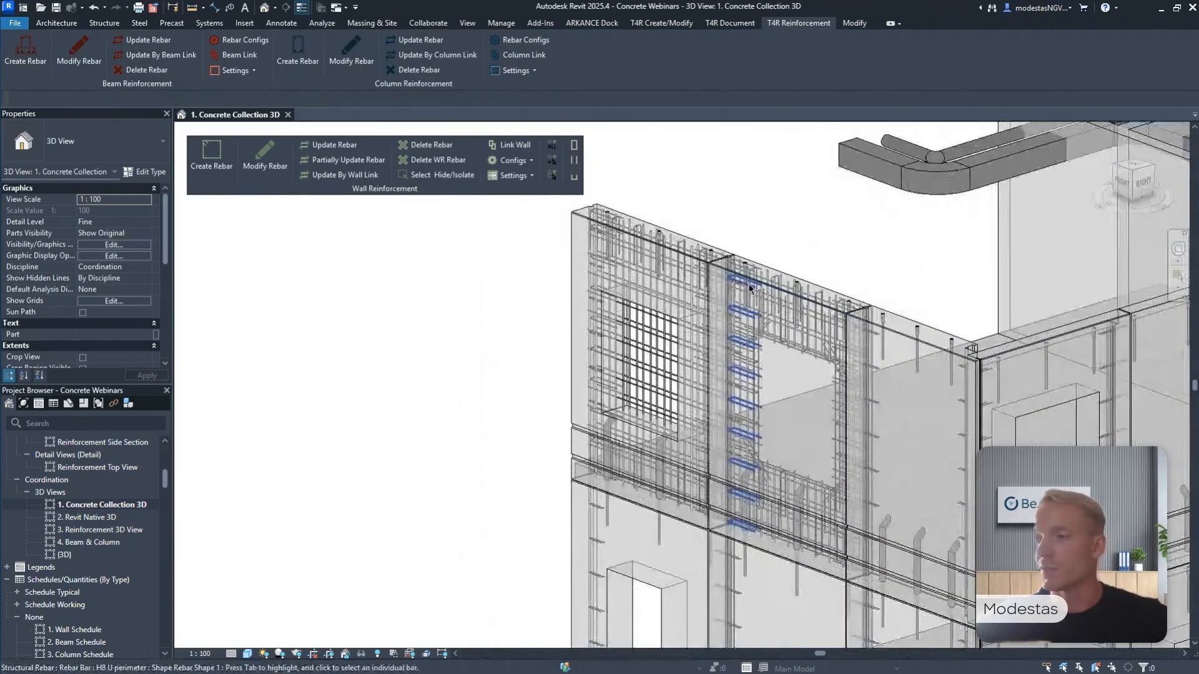
scroll(753, 251, "up", 1)
middle_click_drag(752, 246, 672, 226)
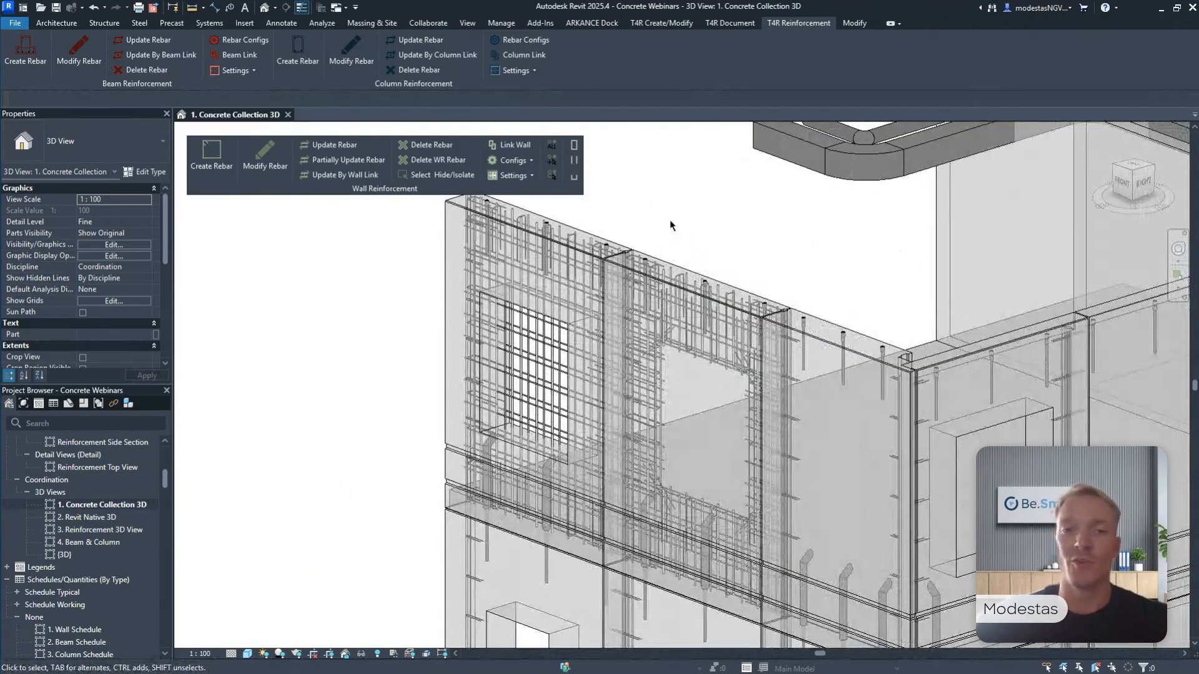
scroll(644, 227, "up", 1)
middle_click_drag(664, 234, 730, 240, "shift")
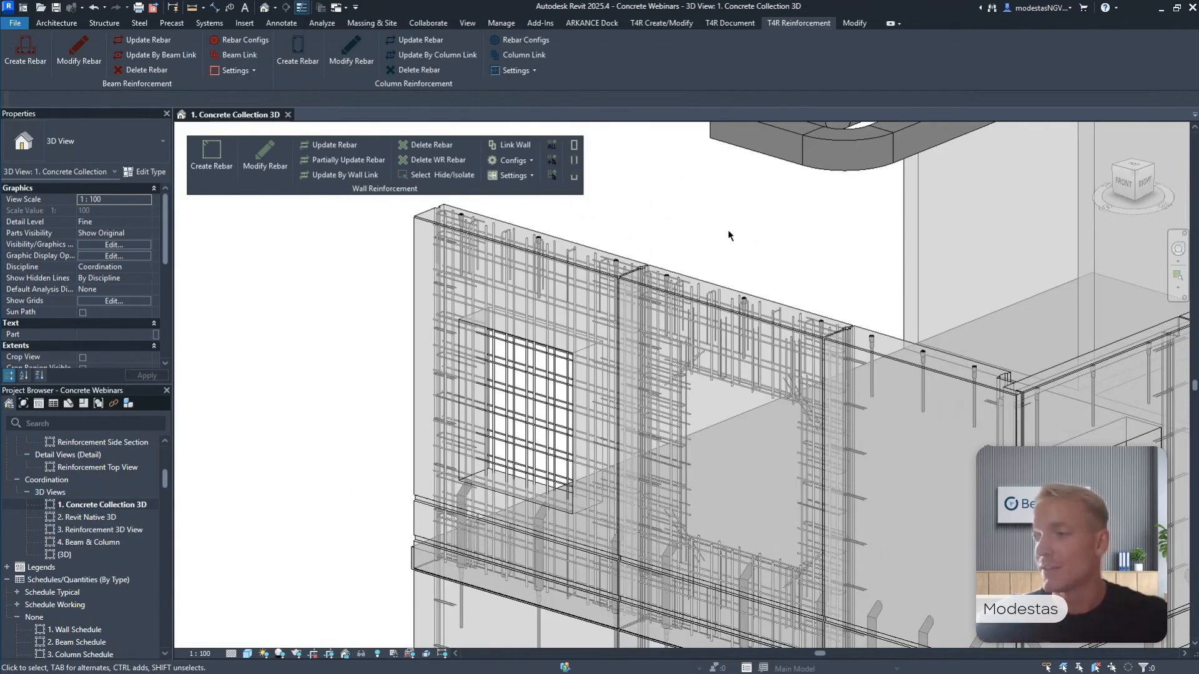
middle_click_drag(737, 234, 774, 217)
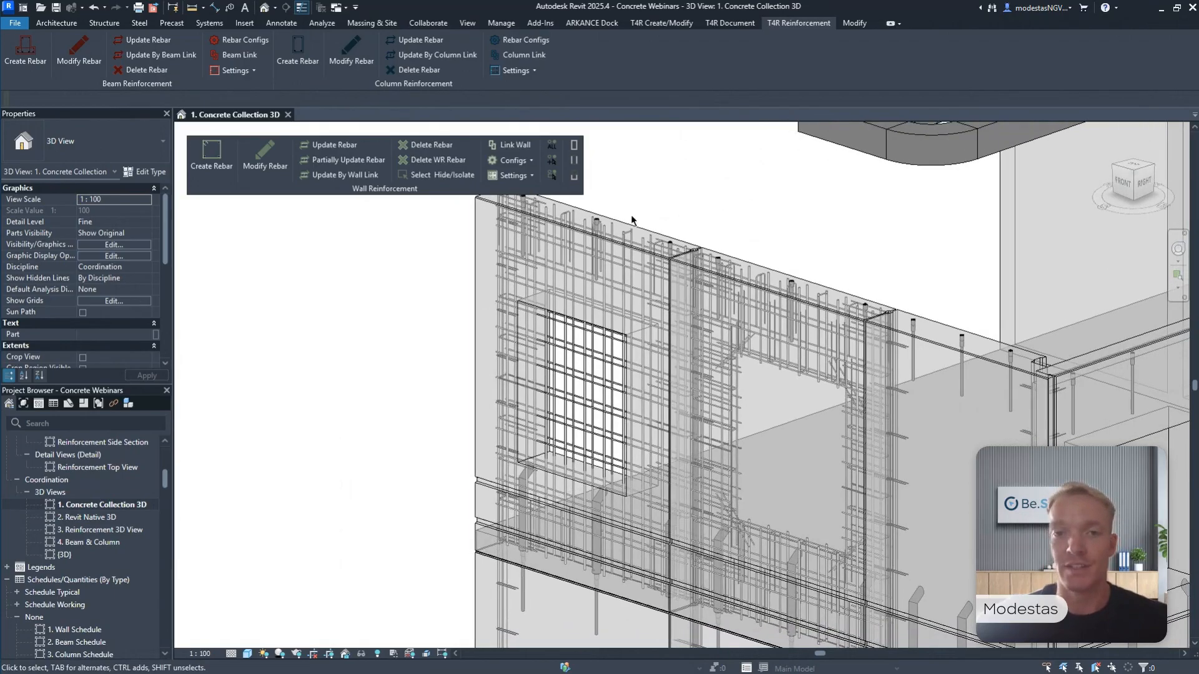
left_click(649, 230)
left_click(775, 271, "ctrl")
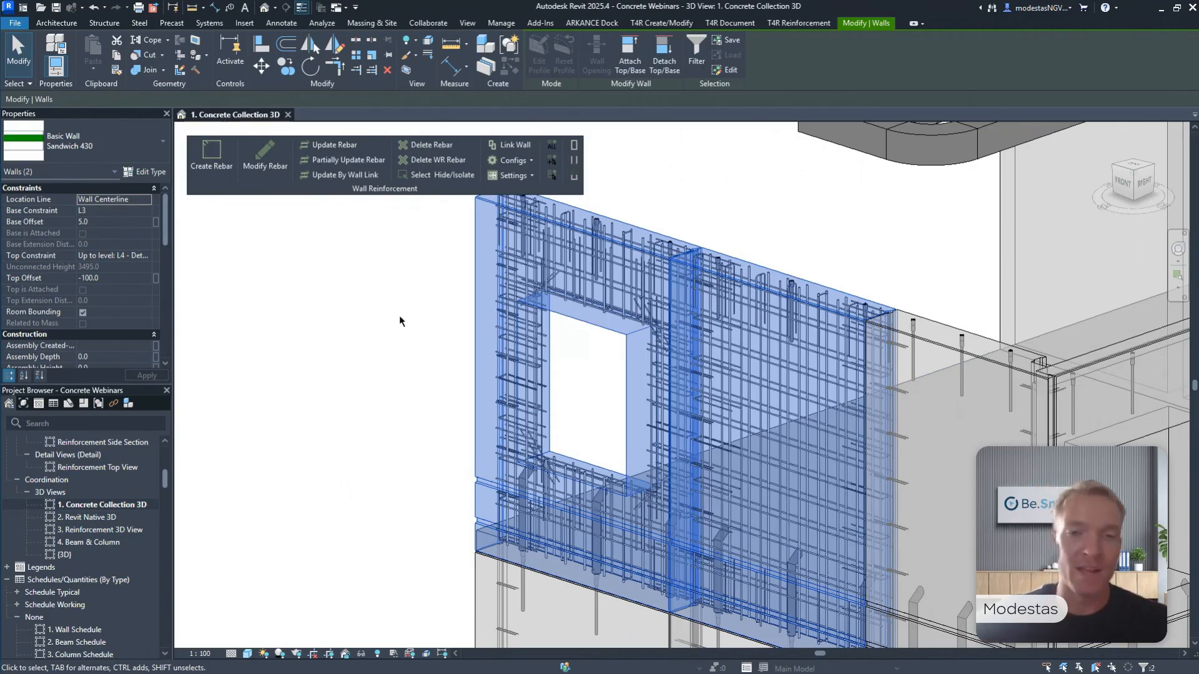
left_click(721, 185)
Detach the T4R Cut Opening tools and float them below the Wall Reinforcement tools.
middle_click_drag(718, 191, 687, 246, "shift")
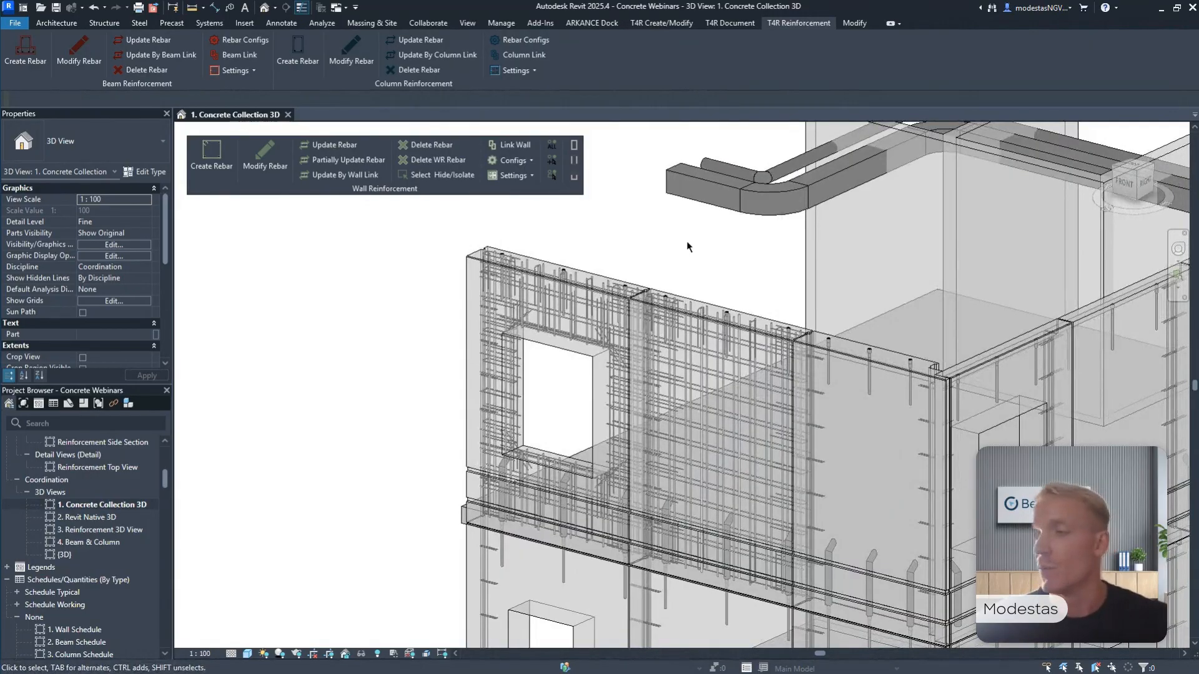
middle_click_drag(687, 246, 568, 283, "shift")
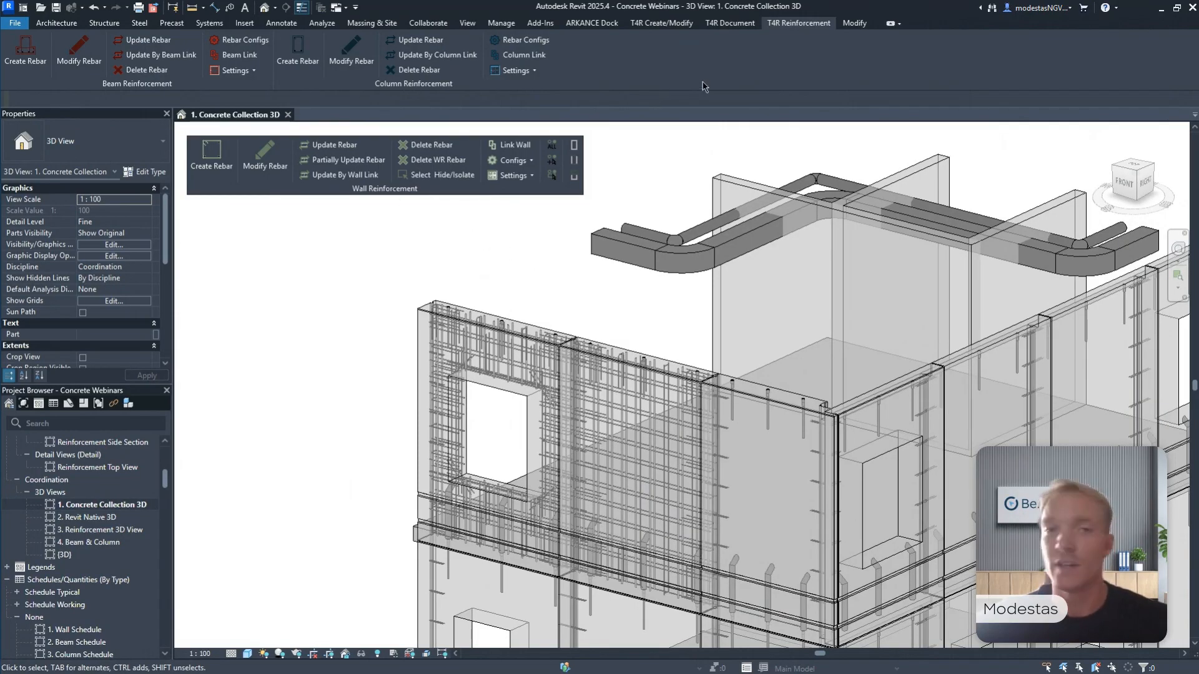
left_click(662, 23)
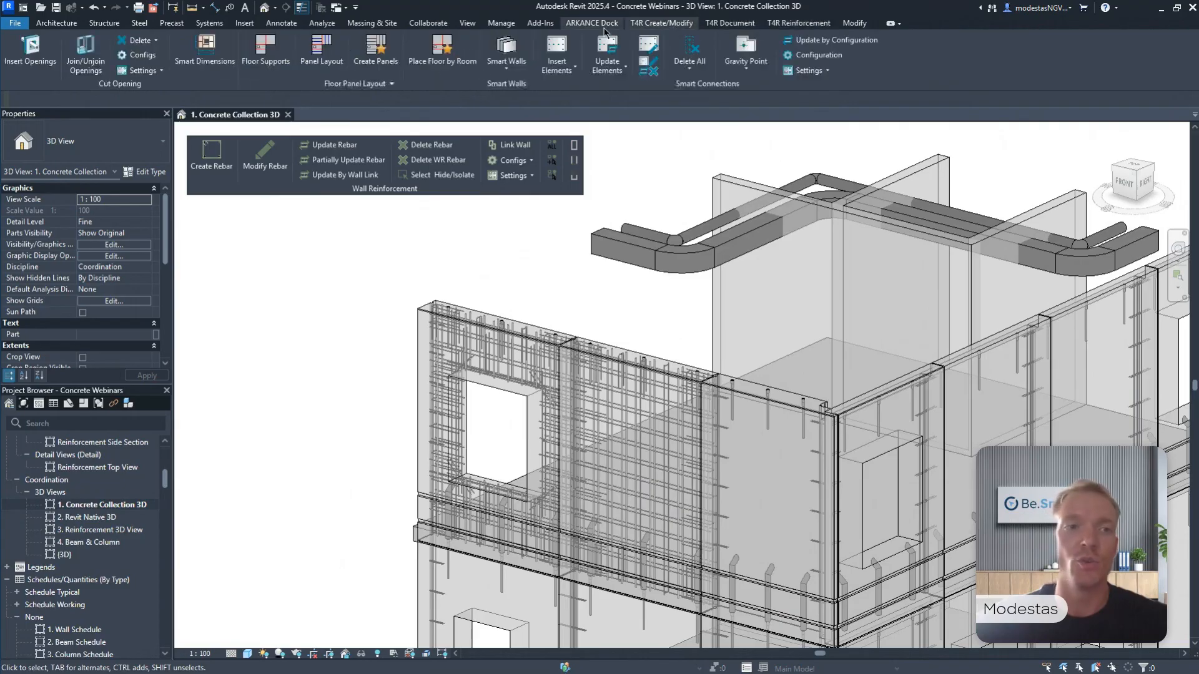
left_click_drag(320, 83, 303, 265)
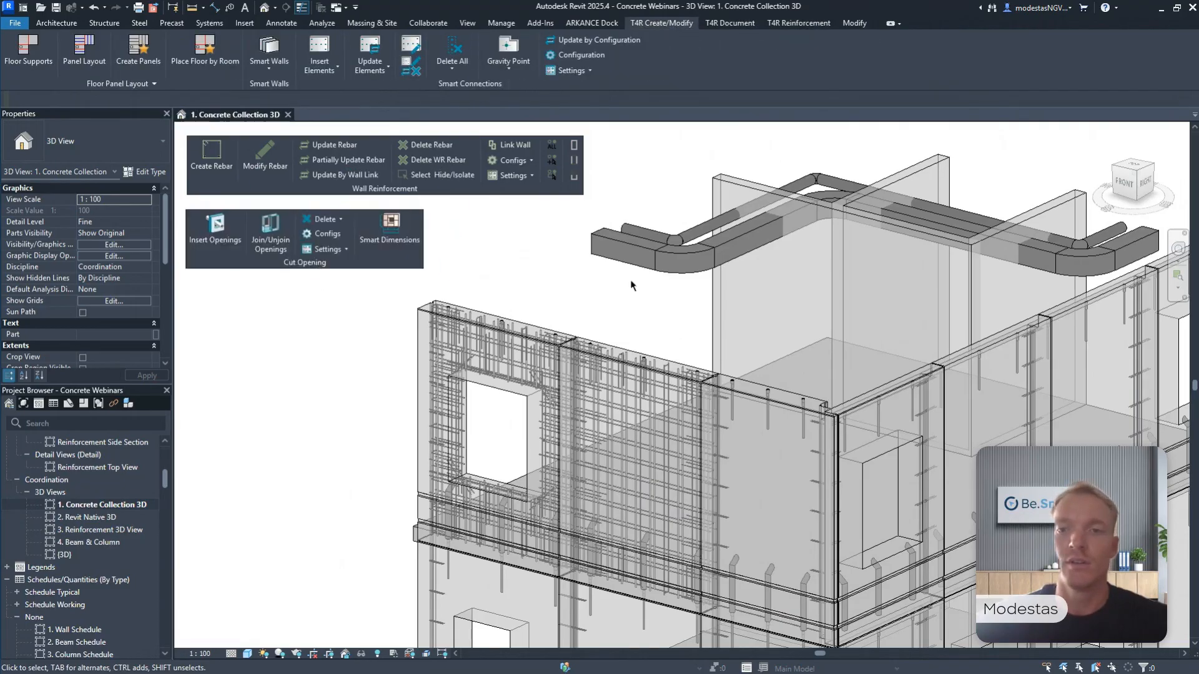
middle_click_drag(674, 242, 656, 289)
middle_click_drag(743, 280, 591, 395, "shift")
scroll(591, 396, "up", 2)
middle_click_drag(638, 341, 625, 399)
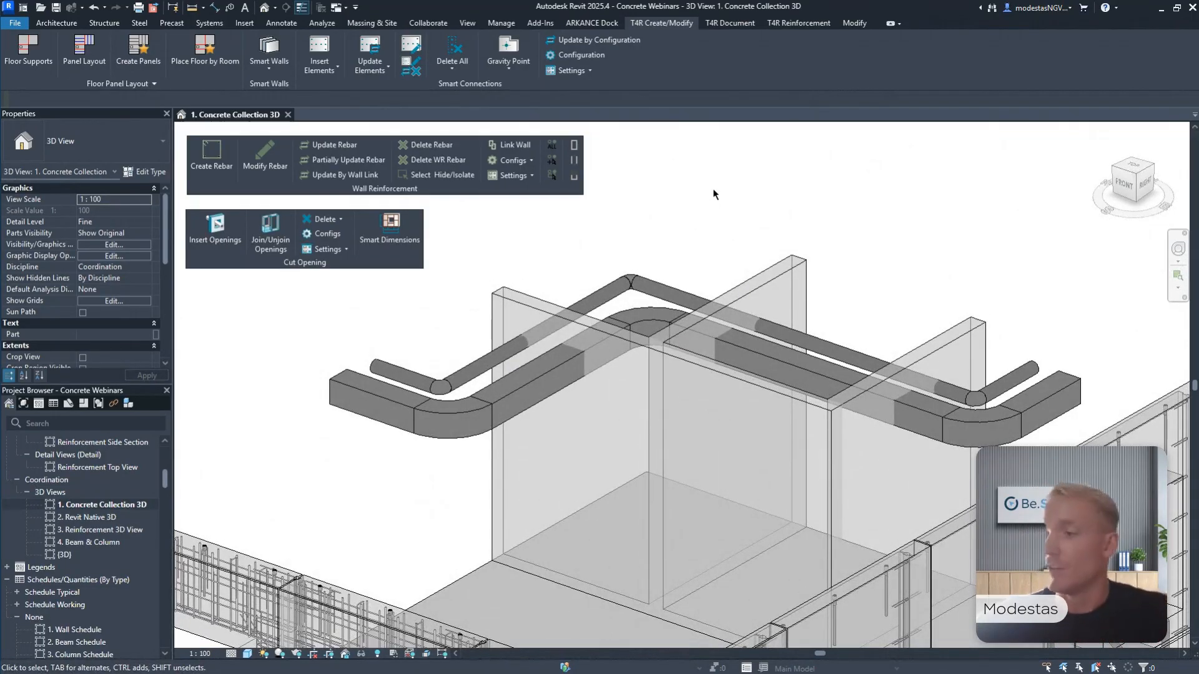
left_click(220, 234)
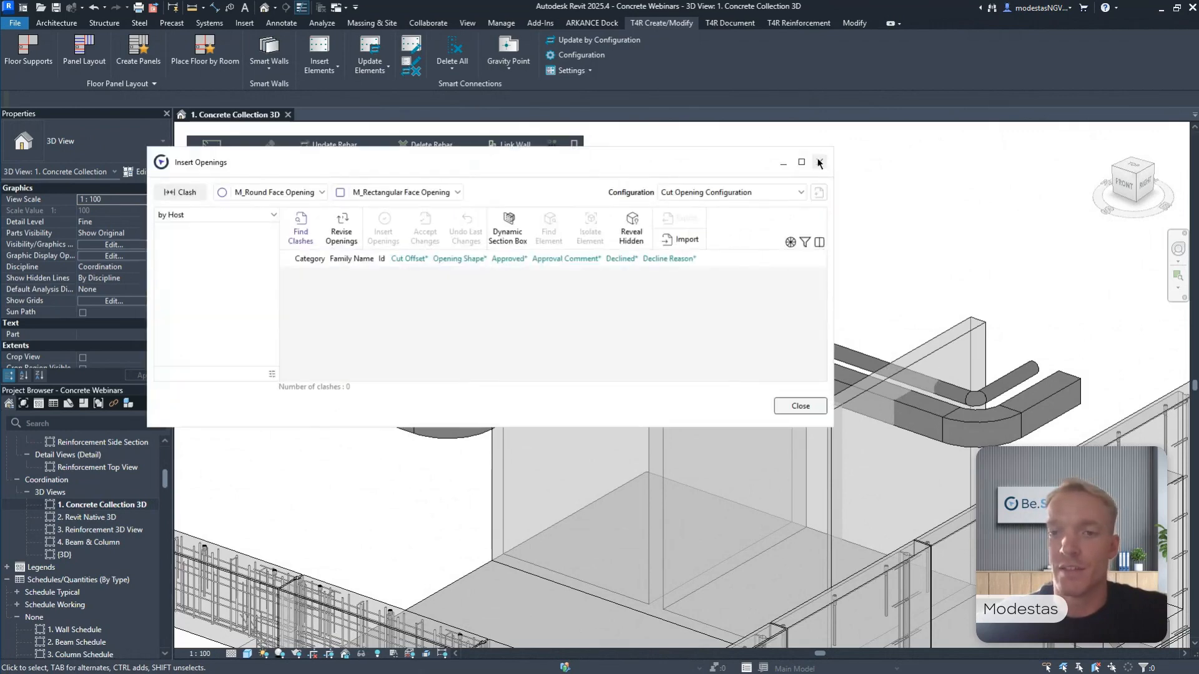
left_click(820, 163)
Cut a rectangular wall opening about 453 mm high through the Generic - 200mm wall at the duct crossing and select it.
left_click(674, 374)
scroll(624, 384, "up", 4)
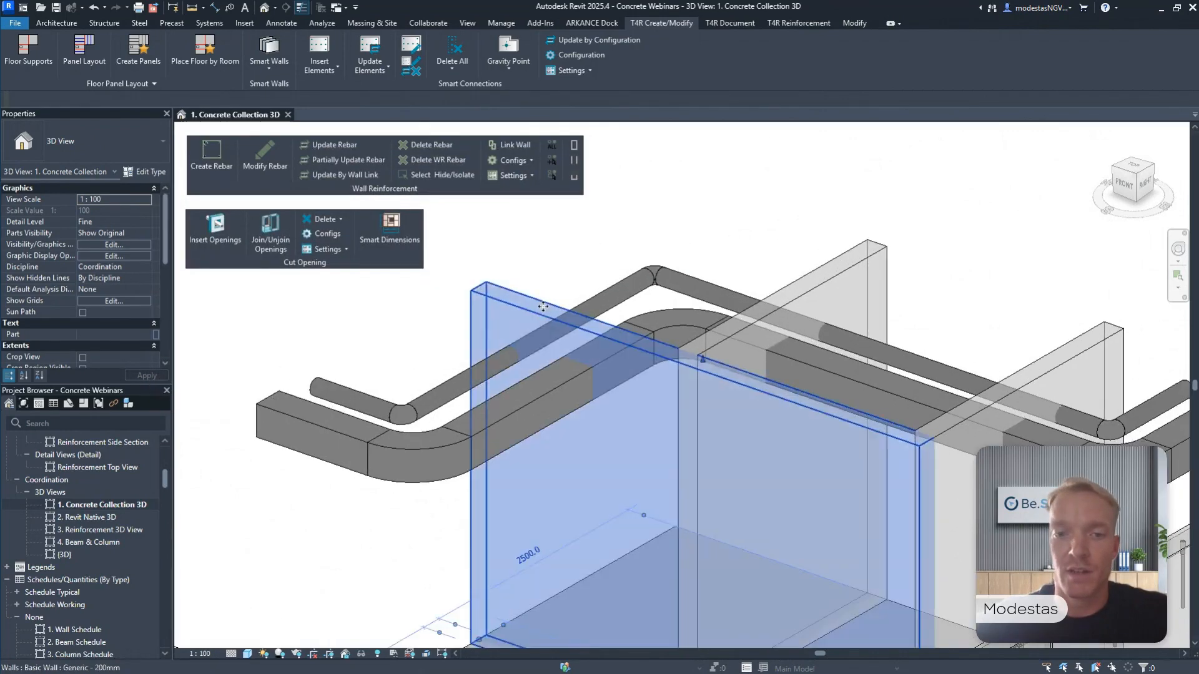
scroll(574, 393, "up", 1)
middle_click_drag(574, 393, 617, 357)
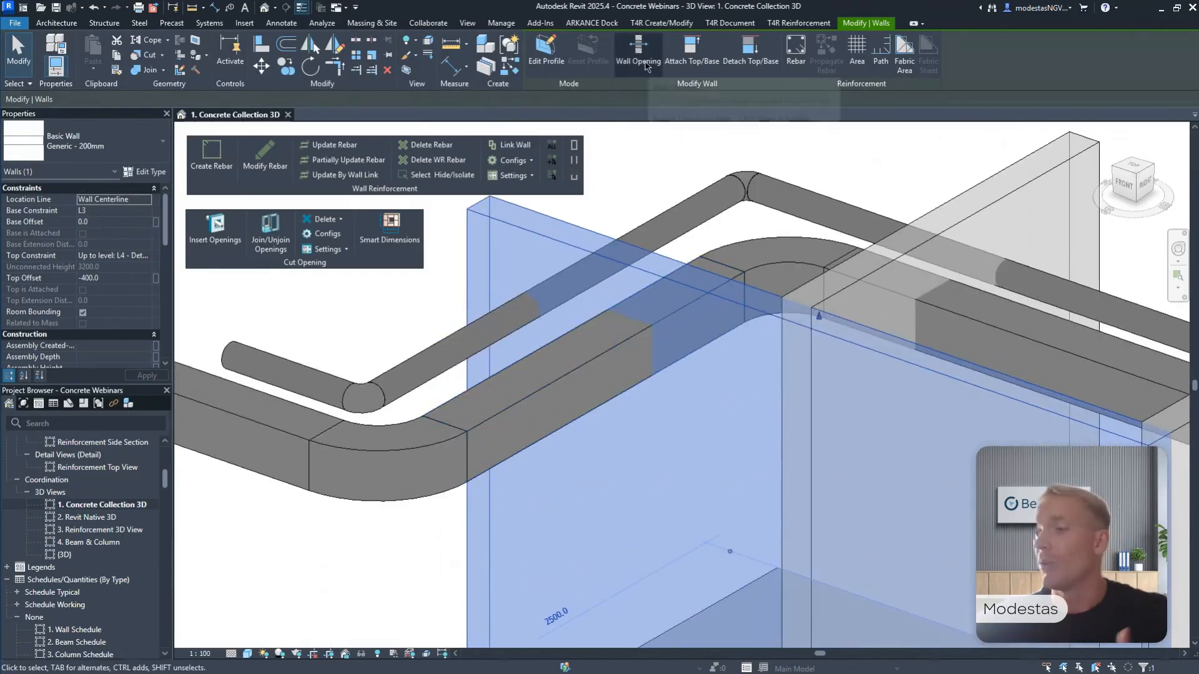
left_click(646, 66)
left_click(680, 406)
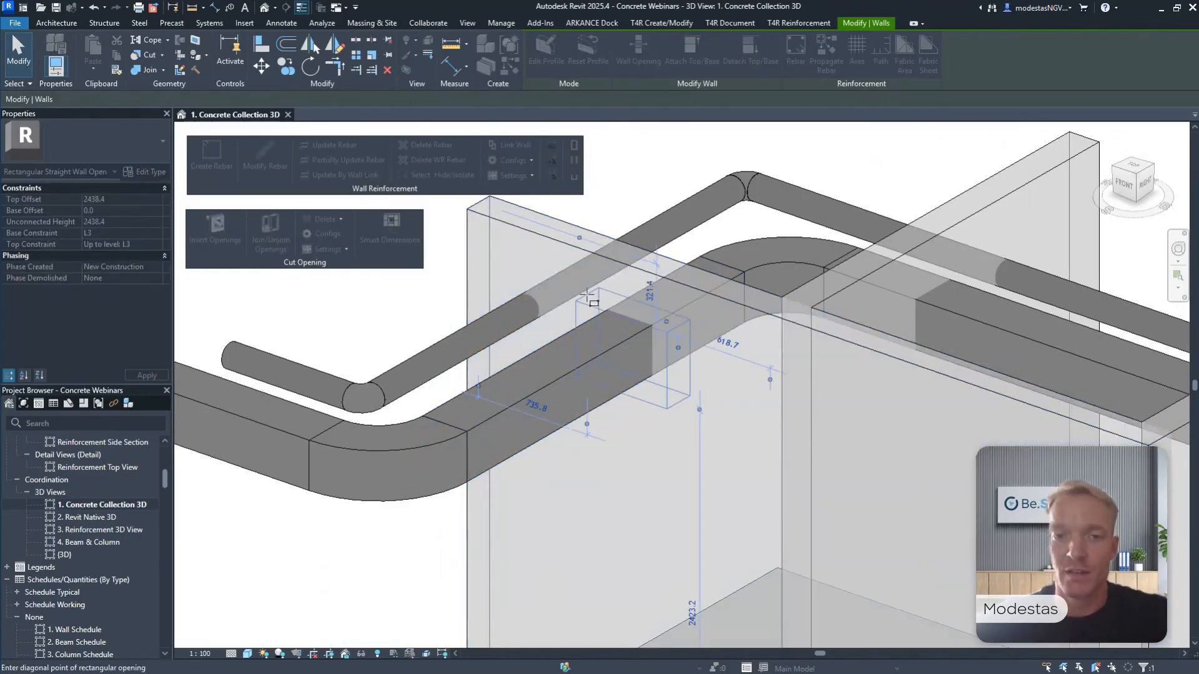
left_click(575, 298)
middle_click_drag(1018, 313, 964, 454)
key("Escape")
left_click(414, 432)
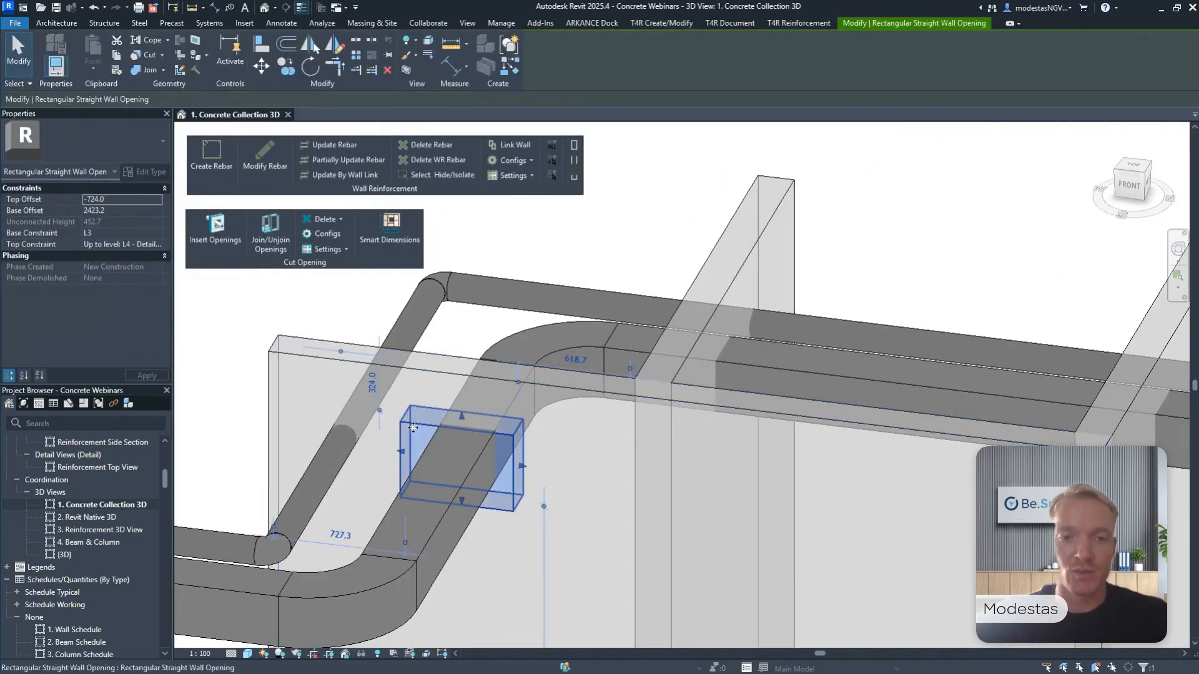
Raise the top edge of the rectangular wall opening to a top offset of about -640 mm.
middle_click_drag(417, 432, 618, 369, "shift")
scroll(447, 425, "up", 3)
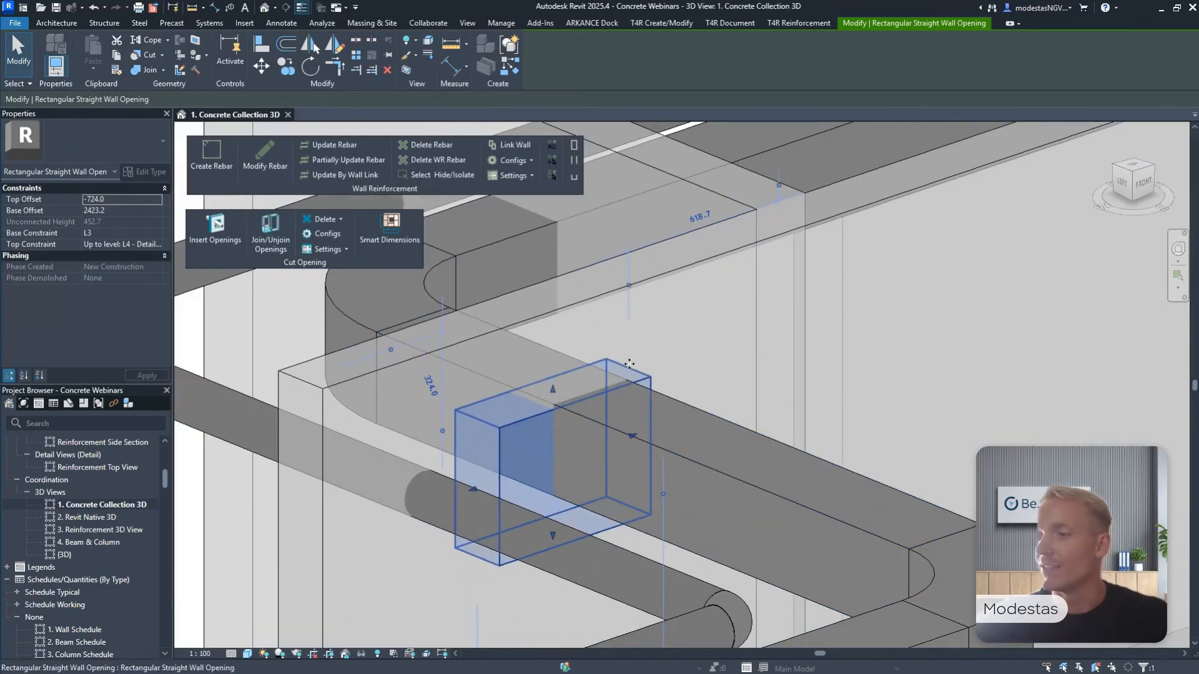
scroll(559, 392, "up", 2)
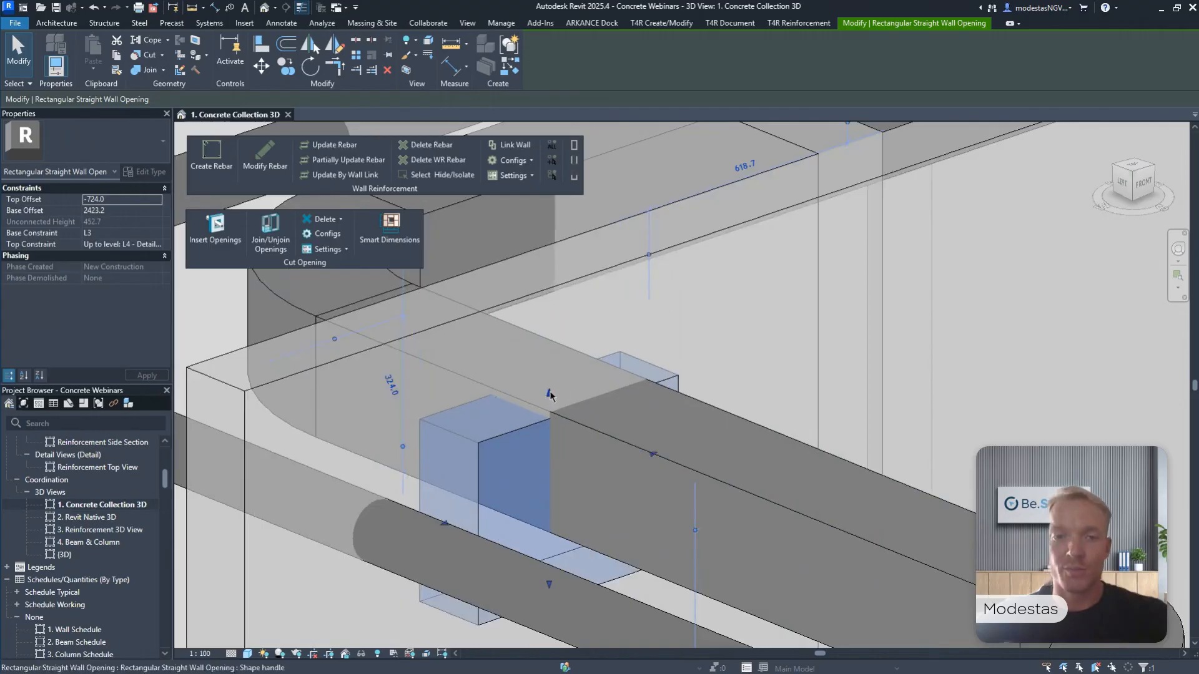
left_click_drag(550, 393, 552, 366)
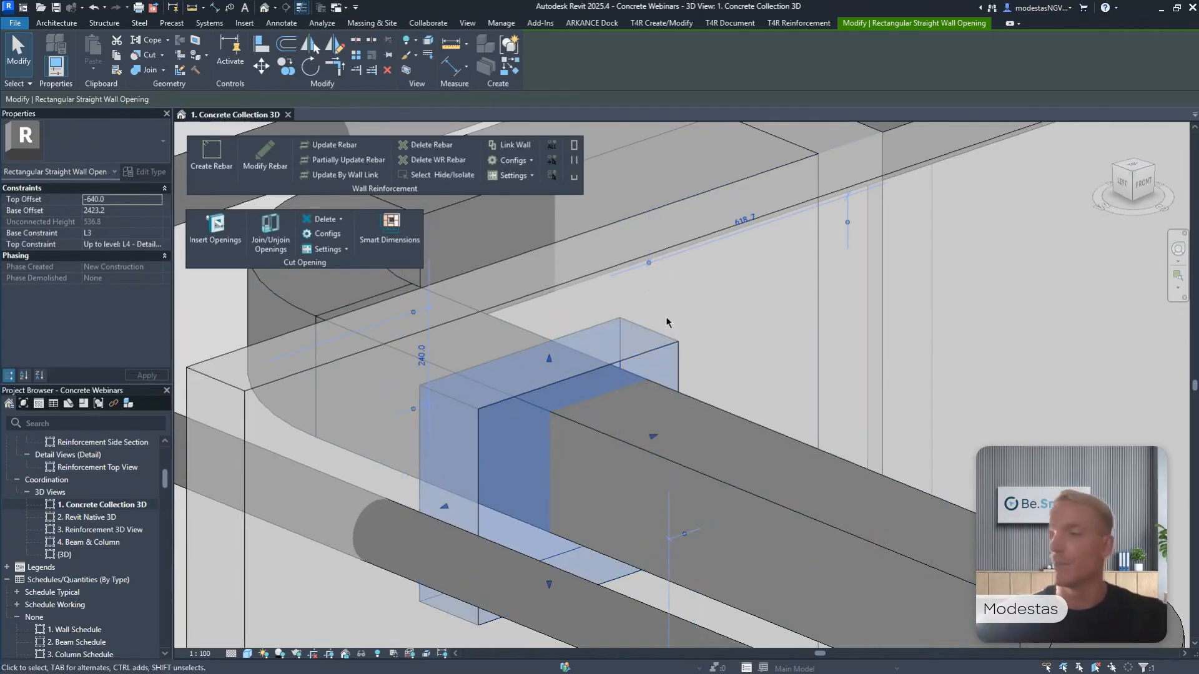
scroll(529, 432, "down", 5)
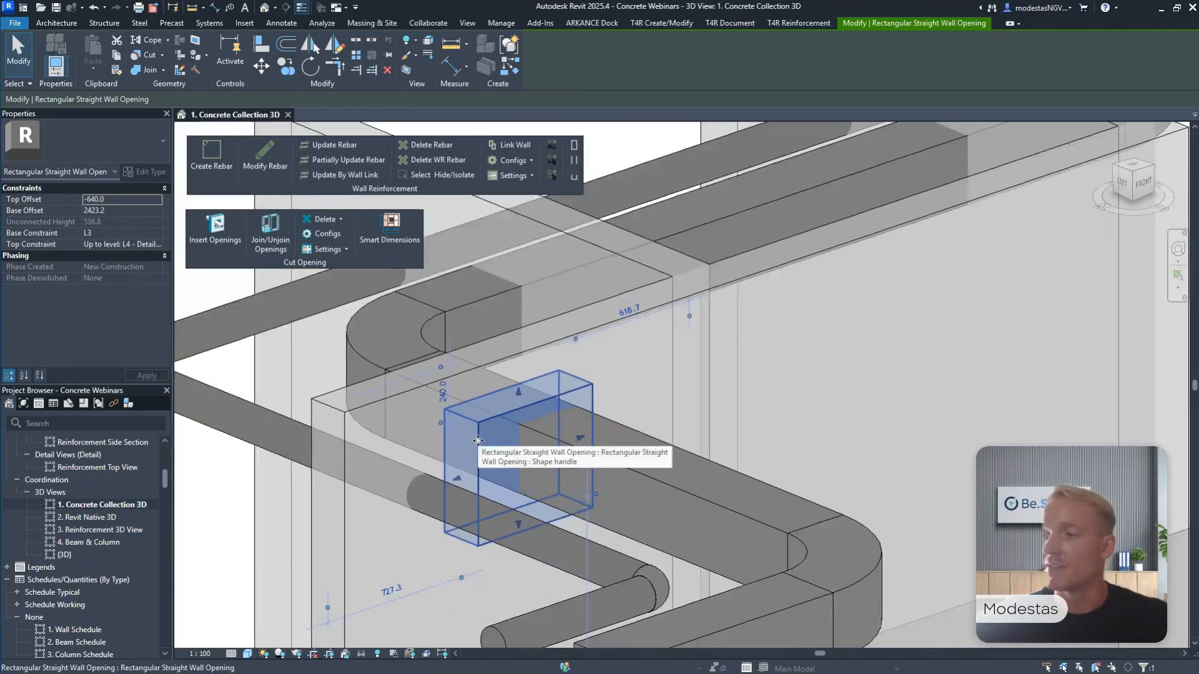
Delete the rectangular wall opening at the duct crossing.
middle_click_drag(529, 432, 498, 313, "shift")
scroll(493, 420, "down", 2)
key("Delete")
scroll(493, 418, "down", 2)
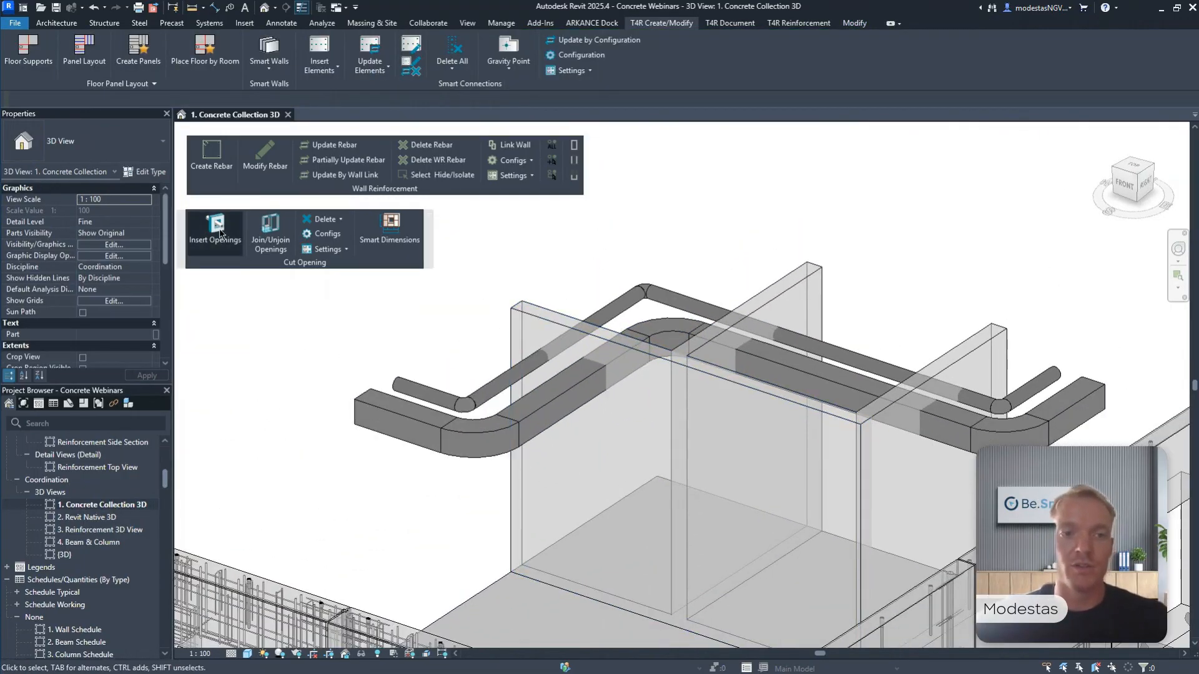
Find the clashes with the Cut Opening Configuration and insert openings where ducts and pipes cross the walls.
left_click(218, 236)
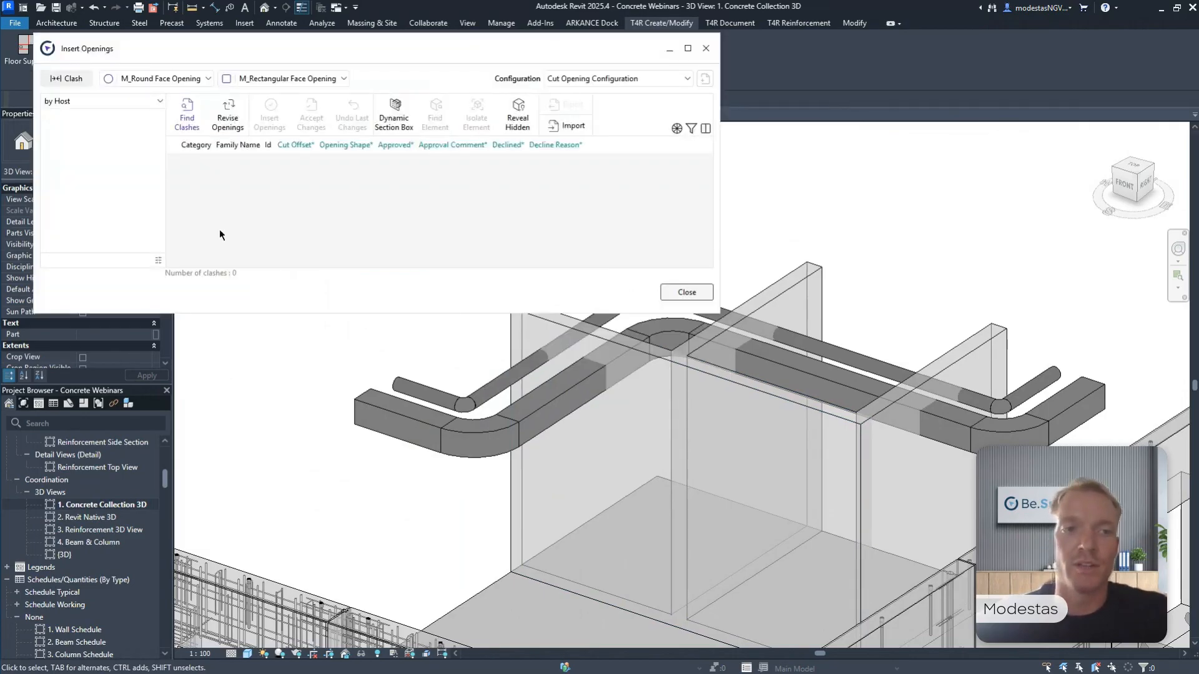
left_click(201, 119)
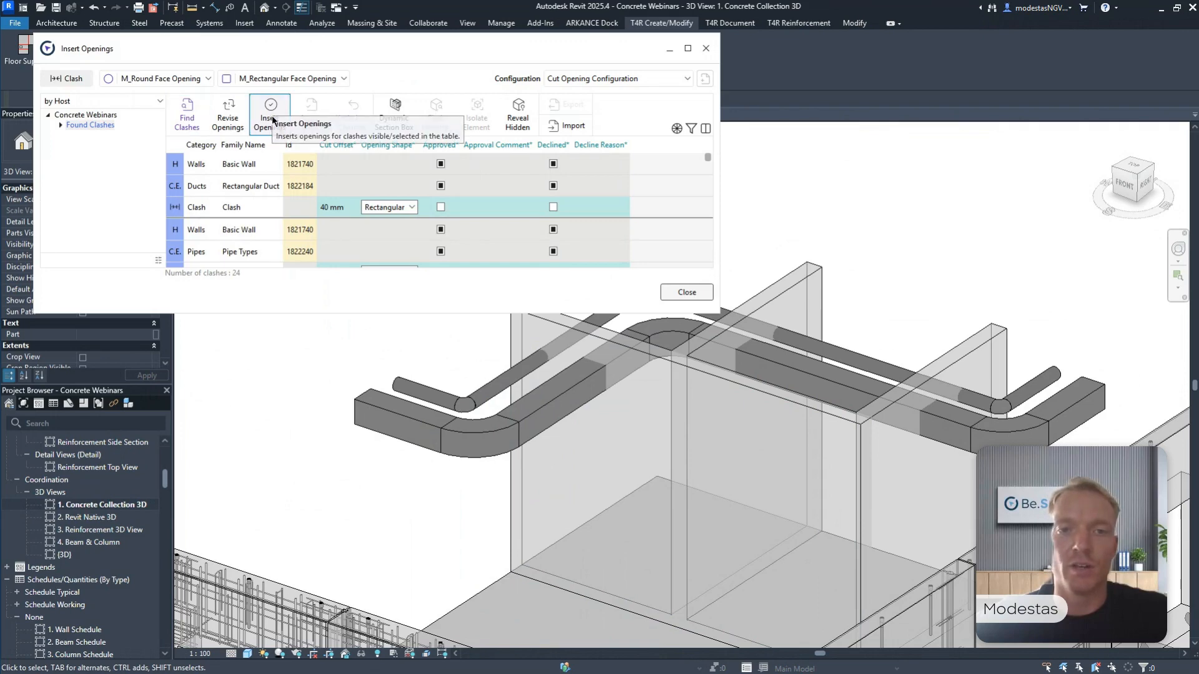
left_click(270, 115)
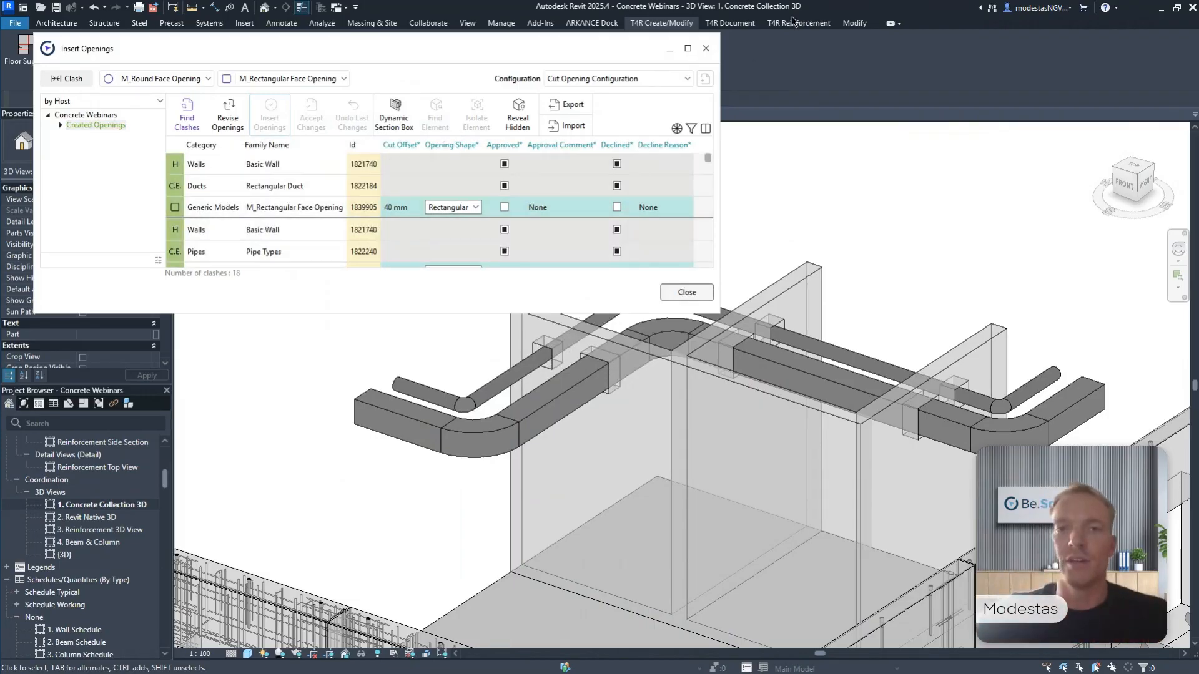
left_click(687, 292)
Examine the inserted openings where the duct and pipe pass through the three walls.
scroll(590, 382, "up", 3)
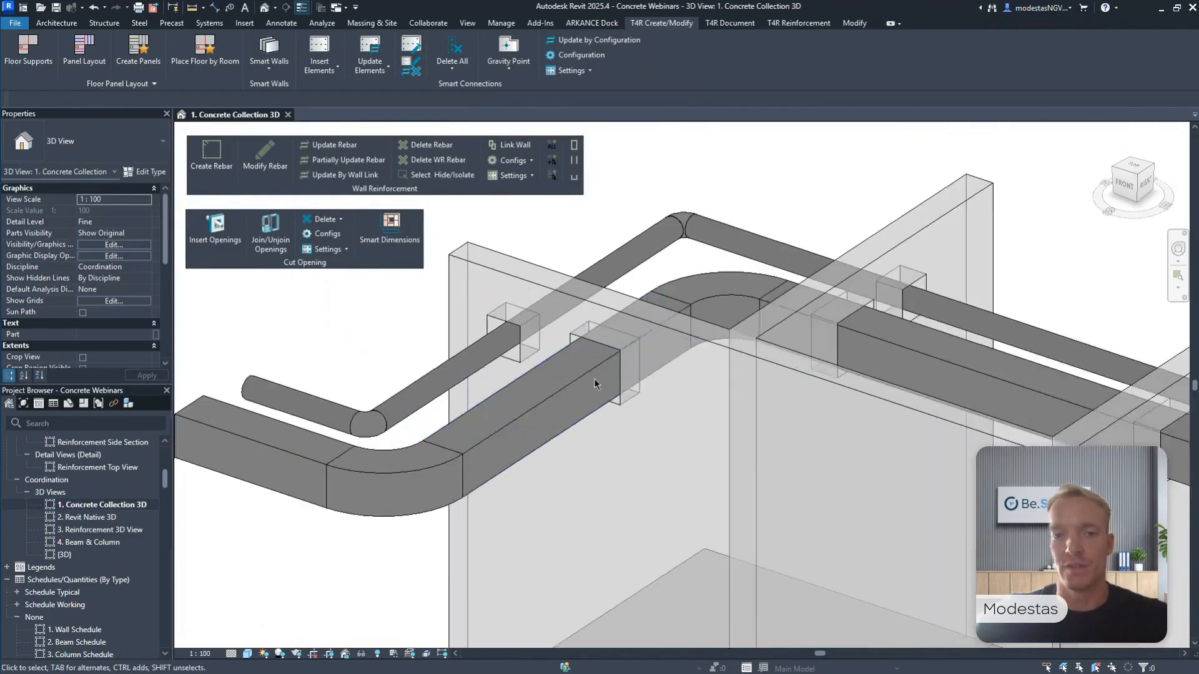
scroll(959, 257, "down", 2)
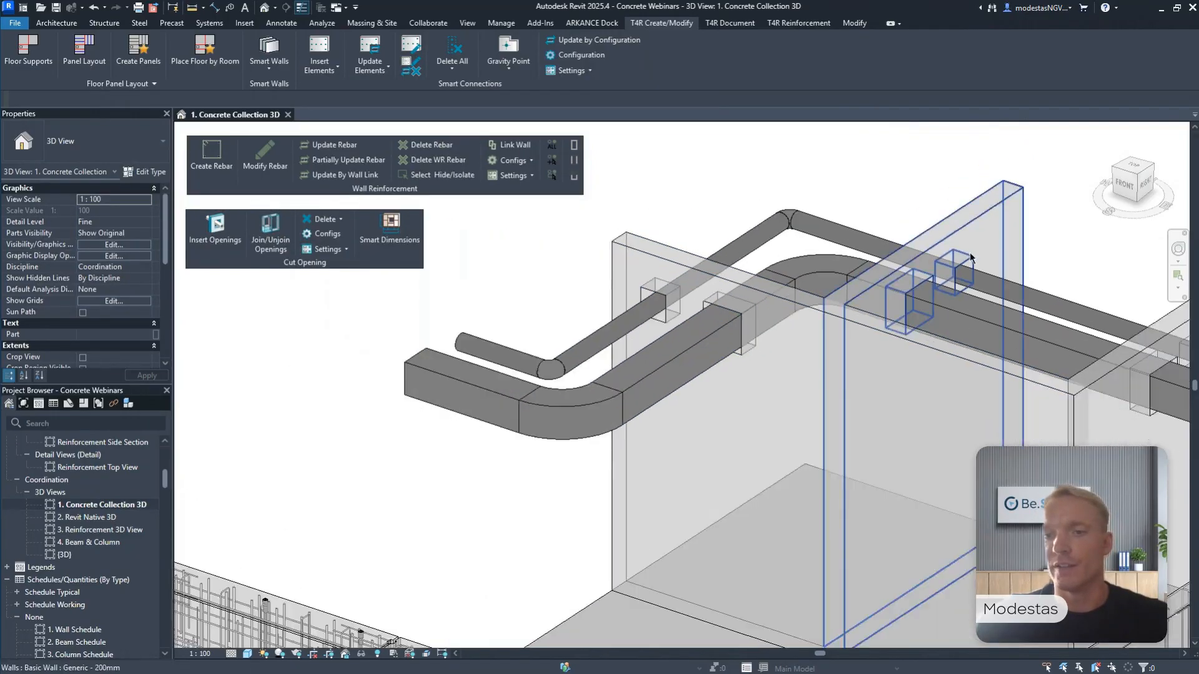
middle_click_drag(1027, 269, 777, 242)
scroll(982, 324, "up", 2)
scroll(941, 334, "down", 2)
scroll(941, 334, "down", 1)
middle_click_drag(941, 334, 1075, 394)
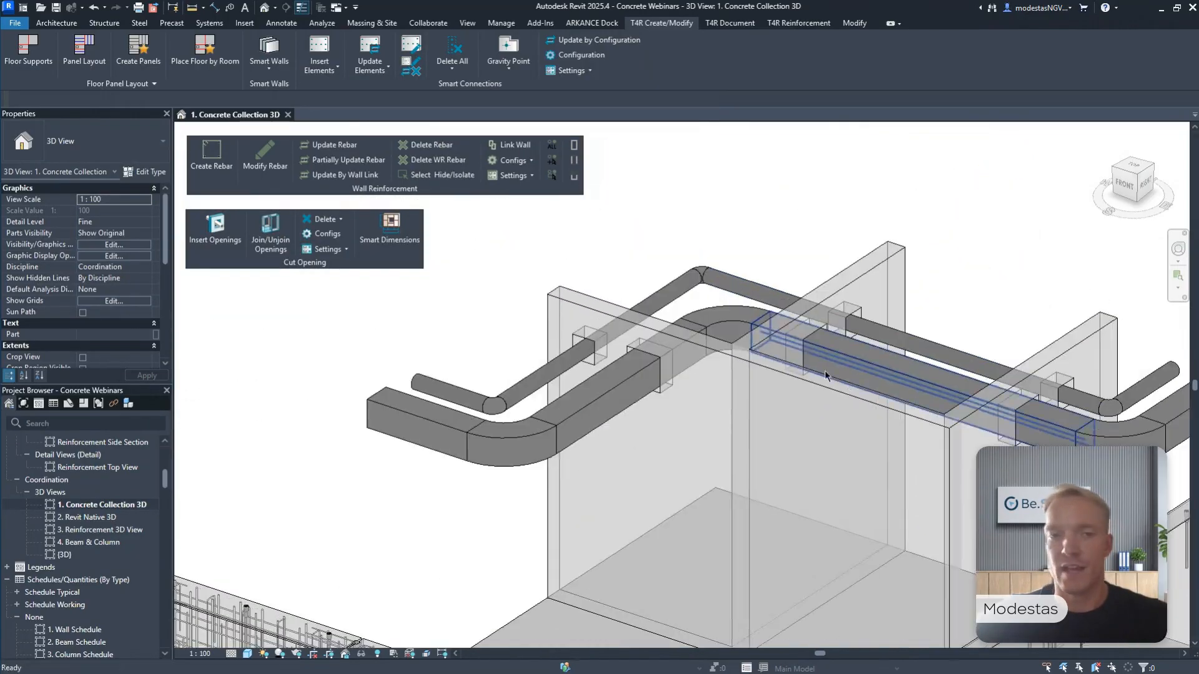
Create wall reinforcement in the 4500 mm long Generic - 200mm wall containing the duct and pipe openings.
middle_click_drag(755, 334, 688, 284)
left_click(522, 256)
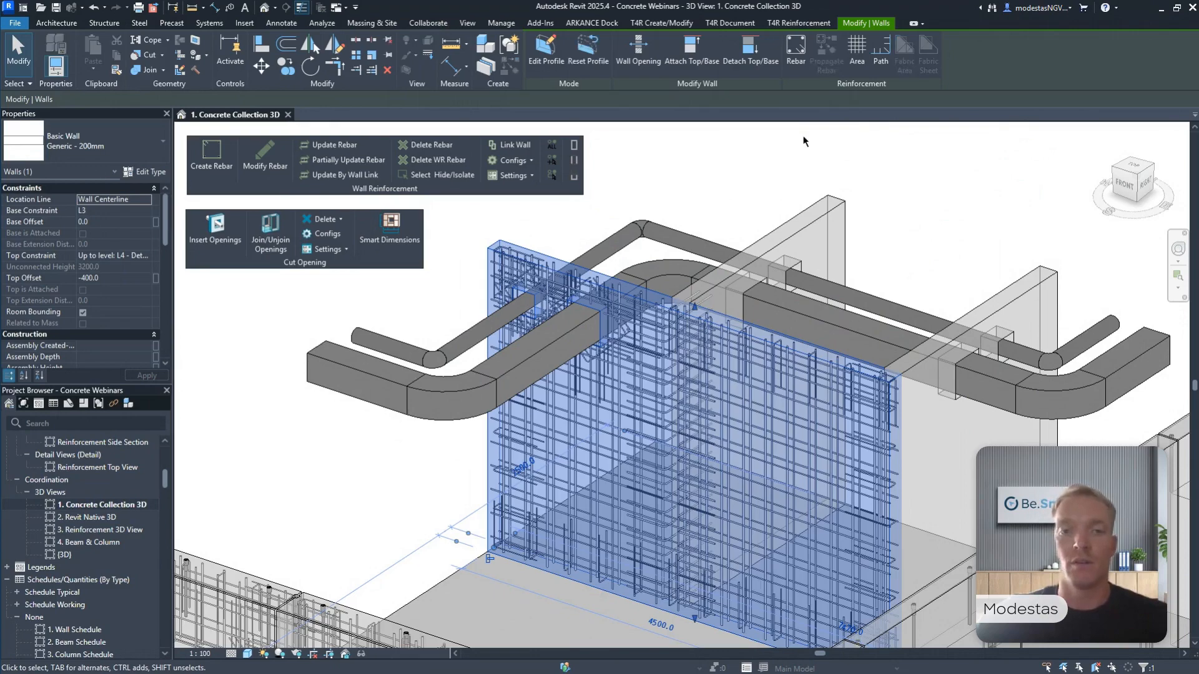
key("Escape")
Examine the wall's diagonal bars, U-bars and horizontal bars around the duct and pipe openings.
scroll(649, 270, "up", 5)
left_click(641, 274)
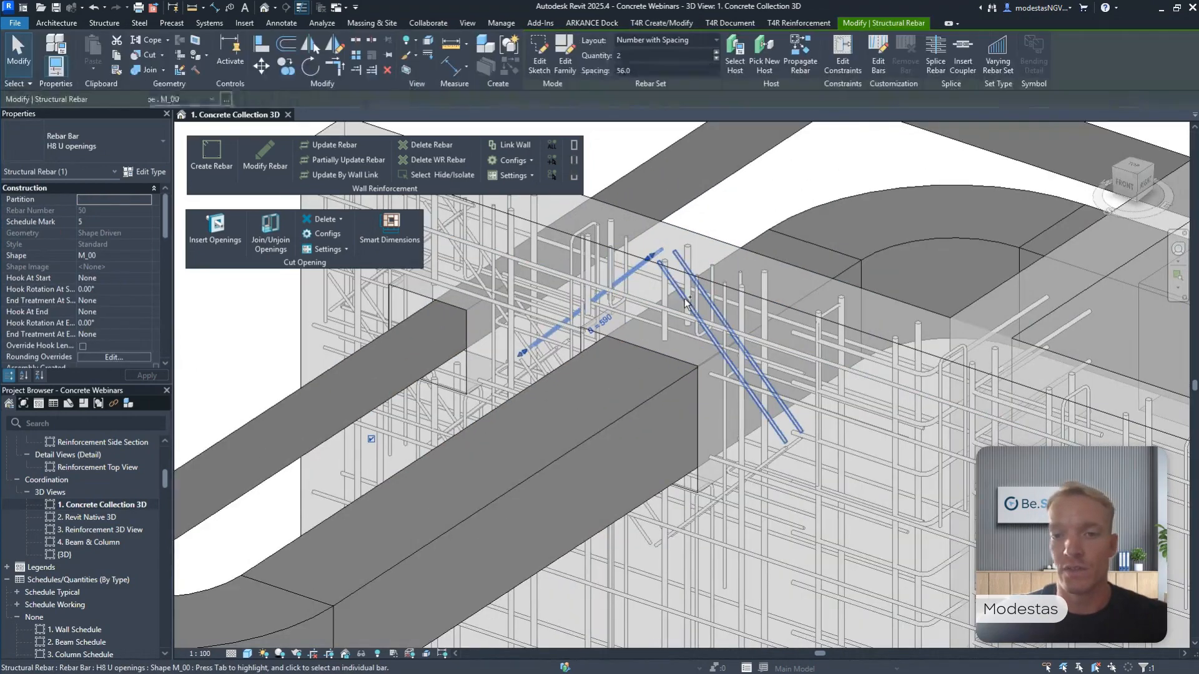
left_click(691, 340, "ctrl")
scroll(694, 343, "down", 3)
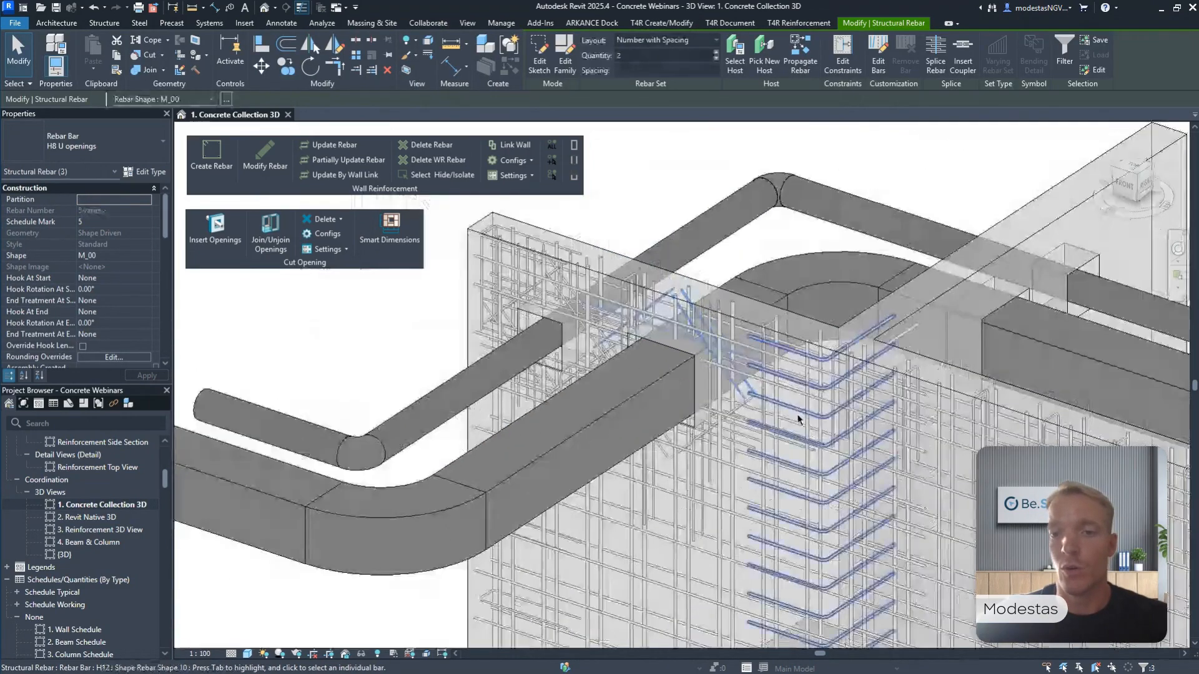
mouse_move(797, 417)
middle_mouse_down("shift")
mouse_move(806, 348)
mouse_move(794, 407)
middle_mouse_up("shift")
left_click(750, 443)
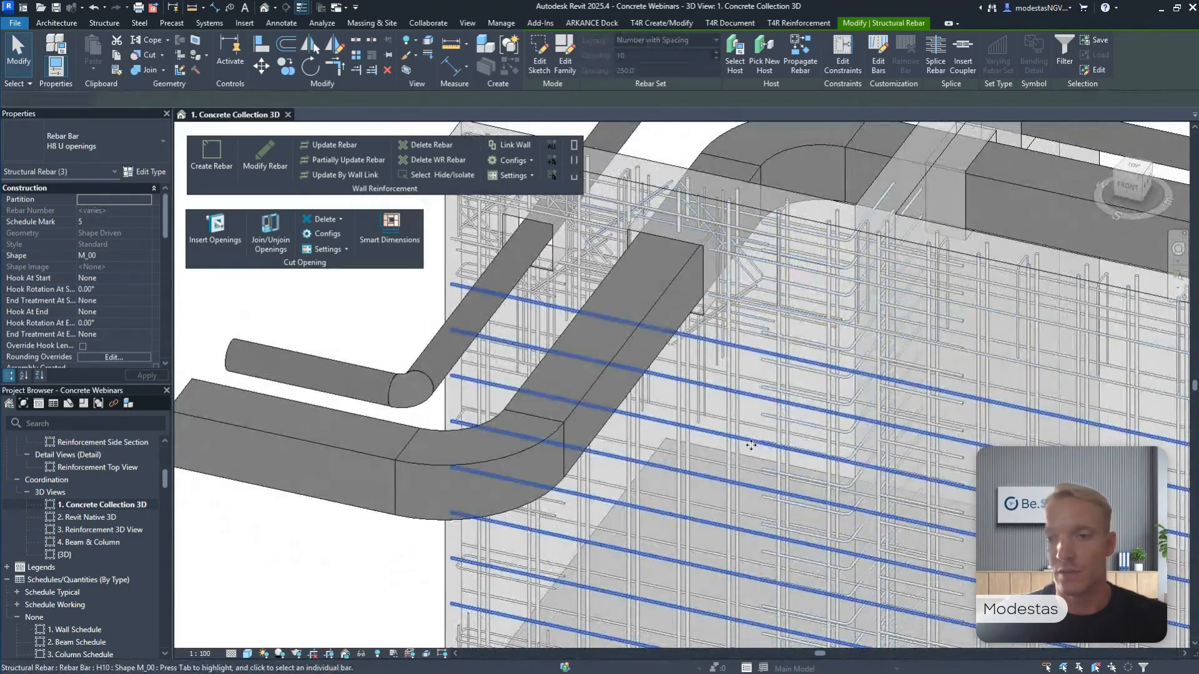
middle_click_drag(785, 458, 729, 448, "shift")
scroll(728, 446, "down", 3)
left_click(530, 263)
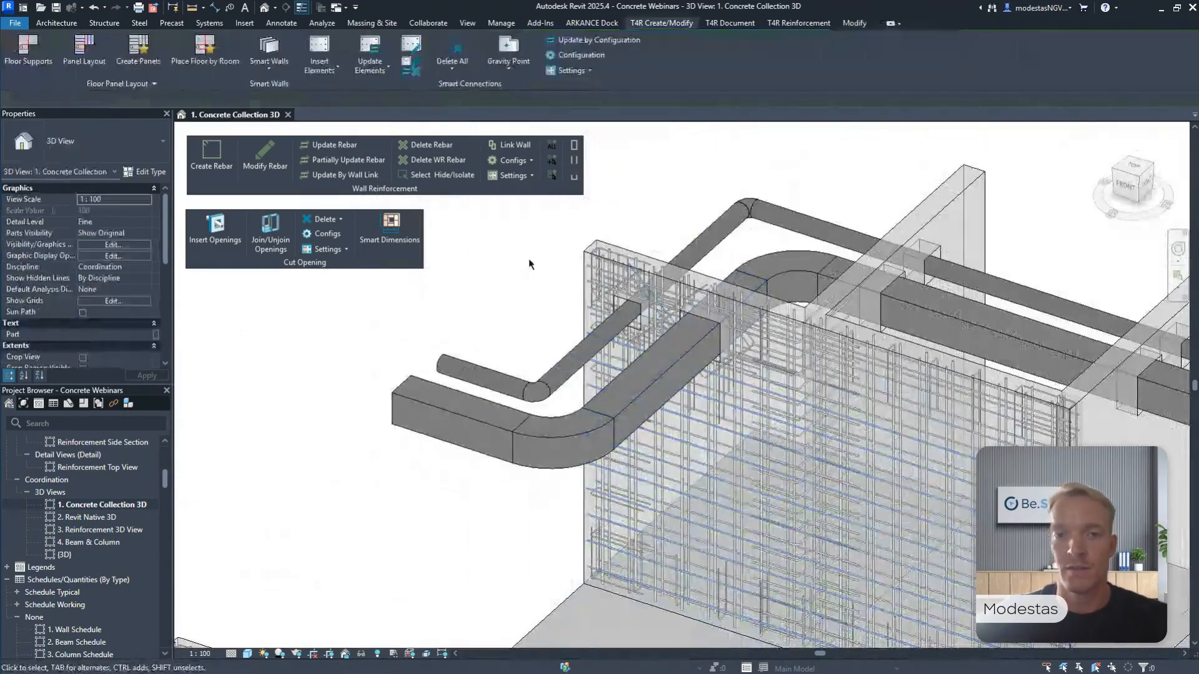
Return the floating Cut Opening and Wall Reinforcement tools to the ribbon with the whole building in view.
scroll(575, 250, "down", 3)
middle_click_drag(596, 315, 583, 277, "shift")
scroll(586, 268, "down", 1)
scroll(599, 269, "down", 3)
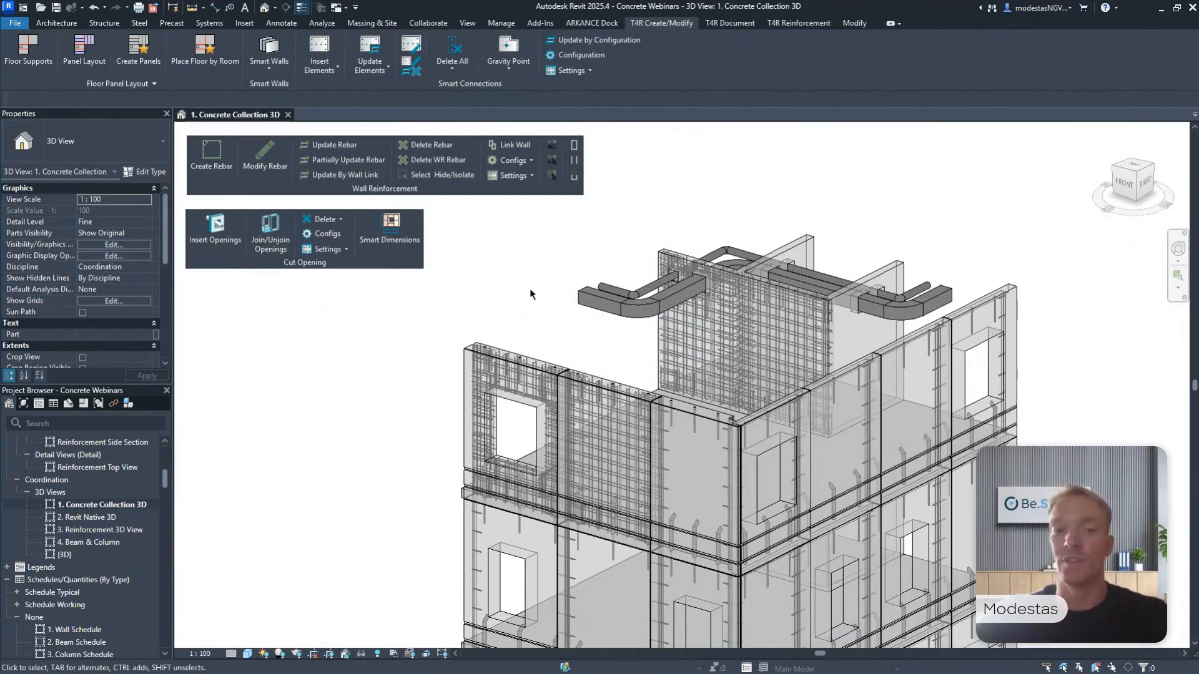
scroll(545, 314, "down", 2)
middle_click_drag(545, 314, 534, 267)
scroll(570, 267, "down", 2)
left_click_drag(304, 264, 620, 76)
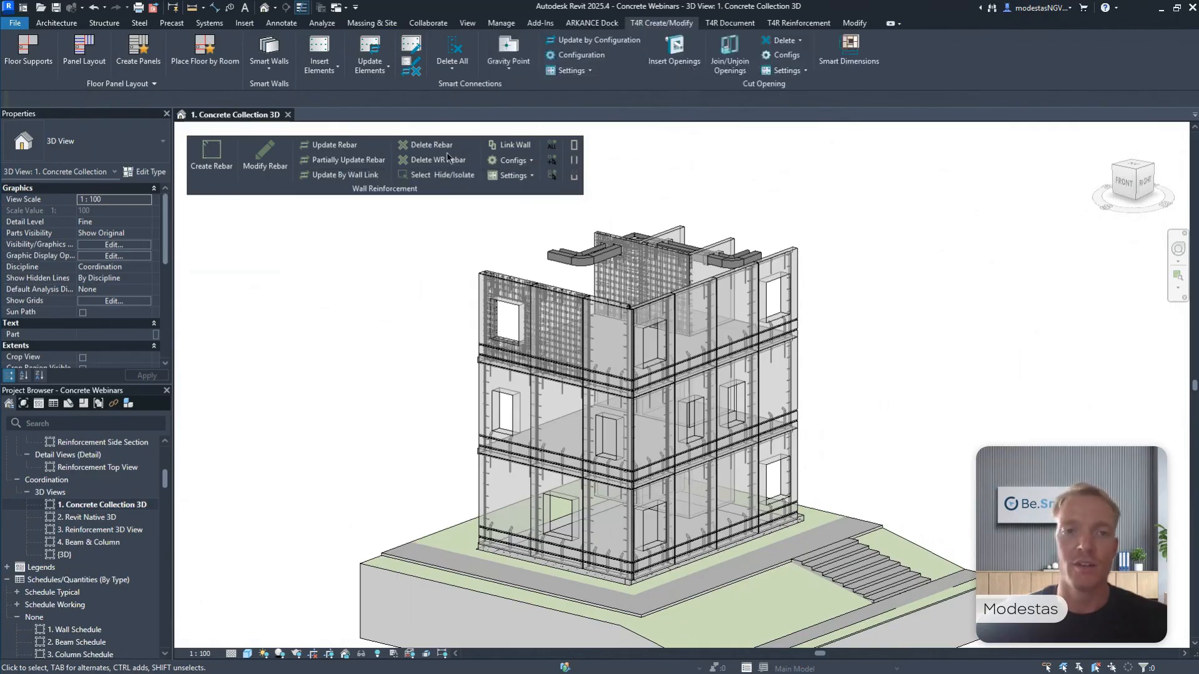
left_click_drag(399, 189, 631, 83)
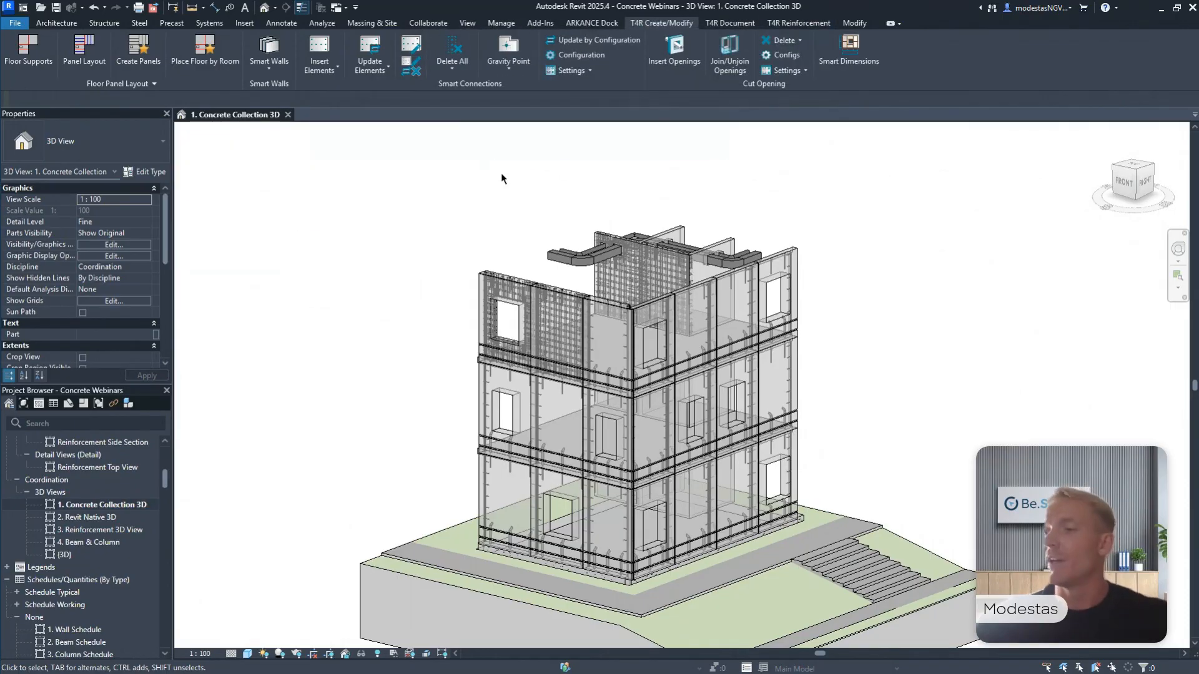
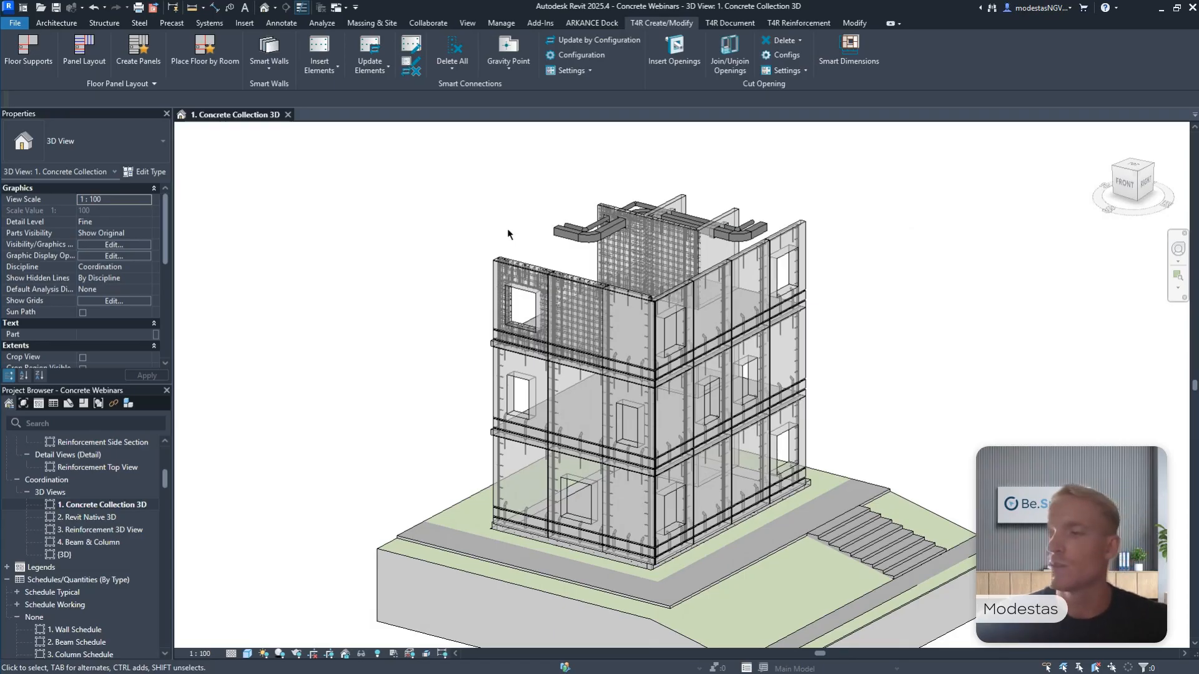
Open the Wall, Beam and Column schedules from the project's schedule list.
scroll(481, 225, "up", 1)
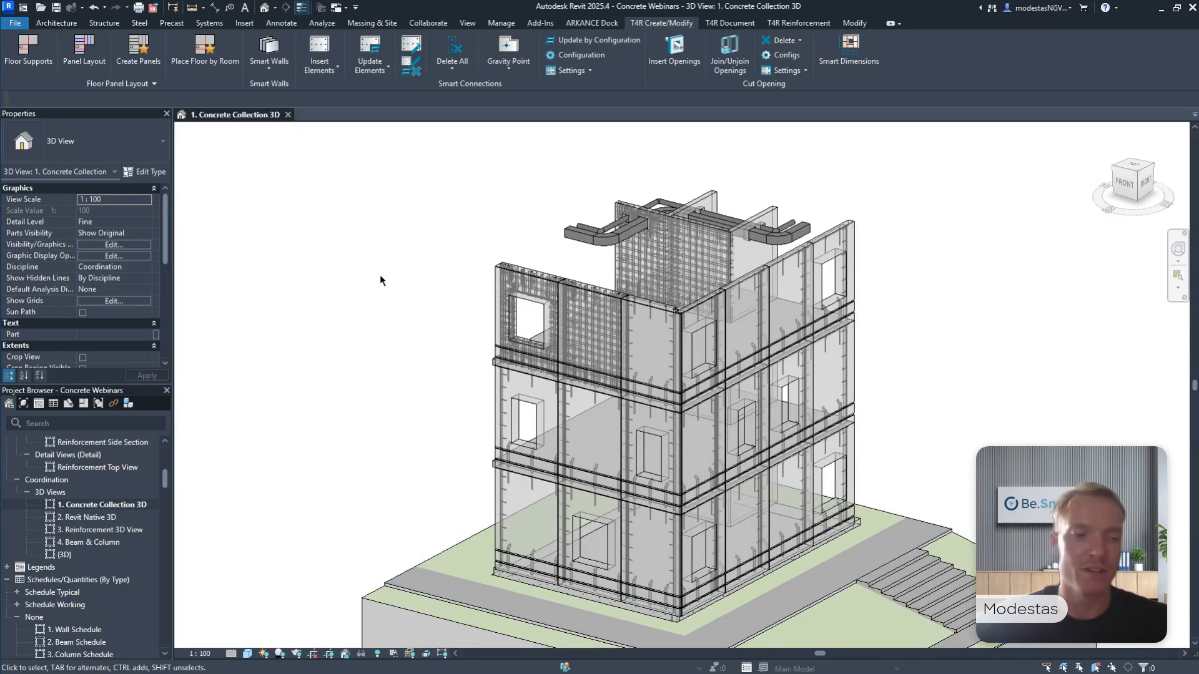
scroll(88, 561, "down", 1)
left_click(88, 582)
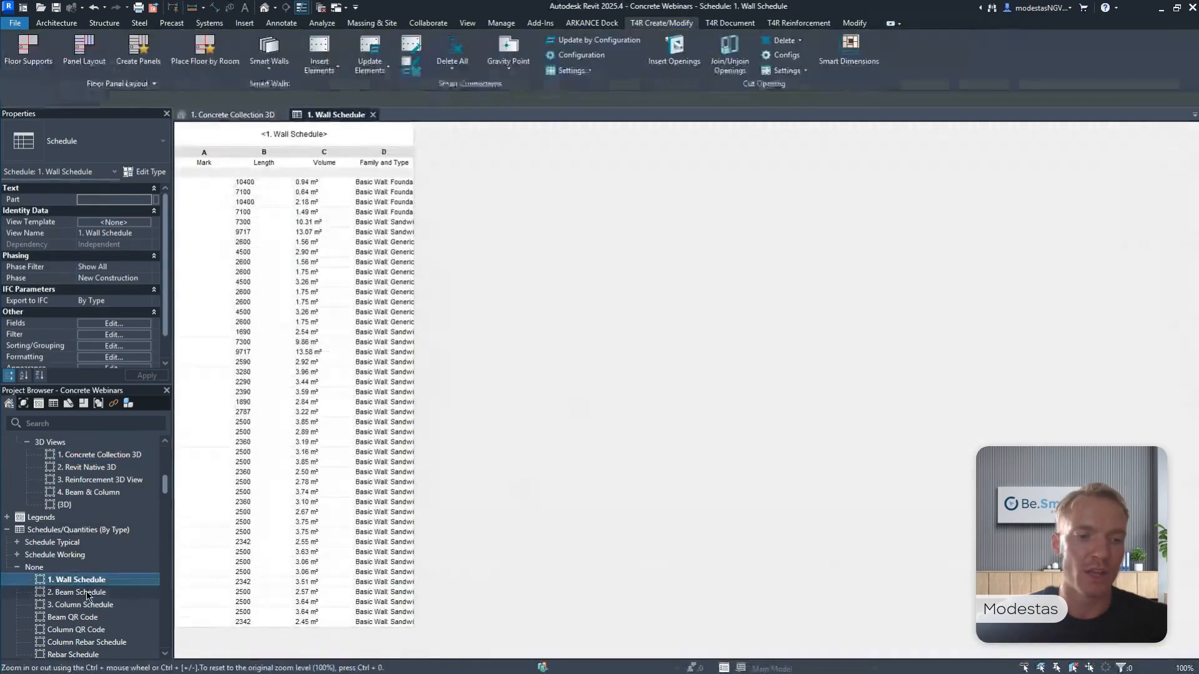
double_click(87, 594)
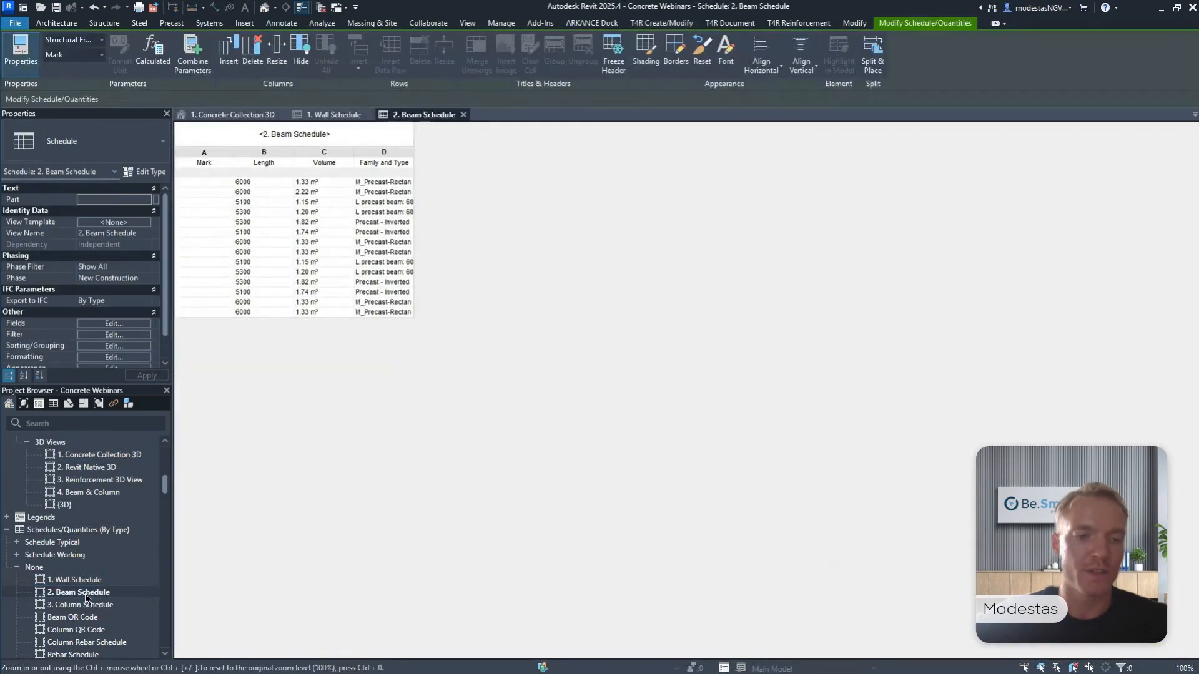
double_click(85, 605)
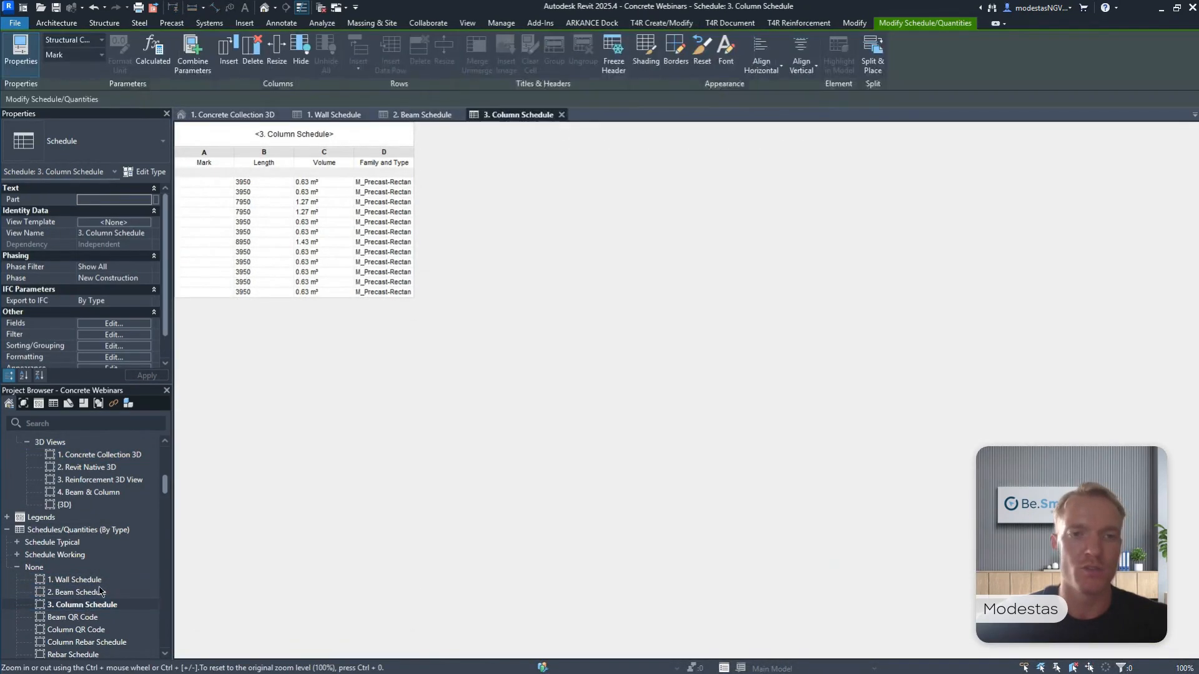
Tile the Concrete Collection 3D view with the wall, beam and column schedules and fit the contents of each view.
left_click(234, 115)
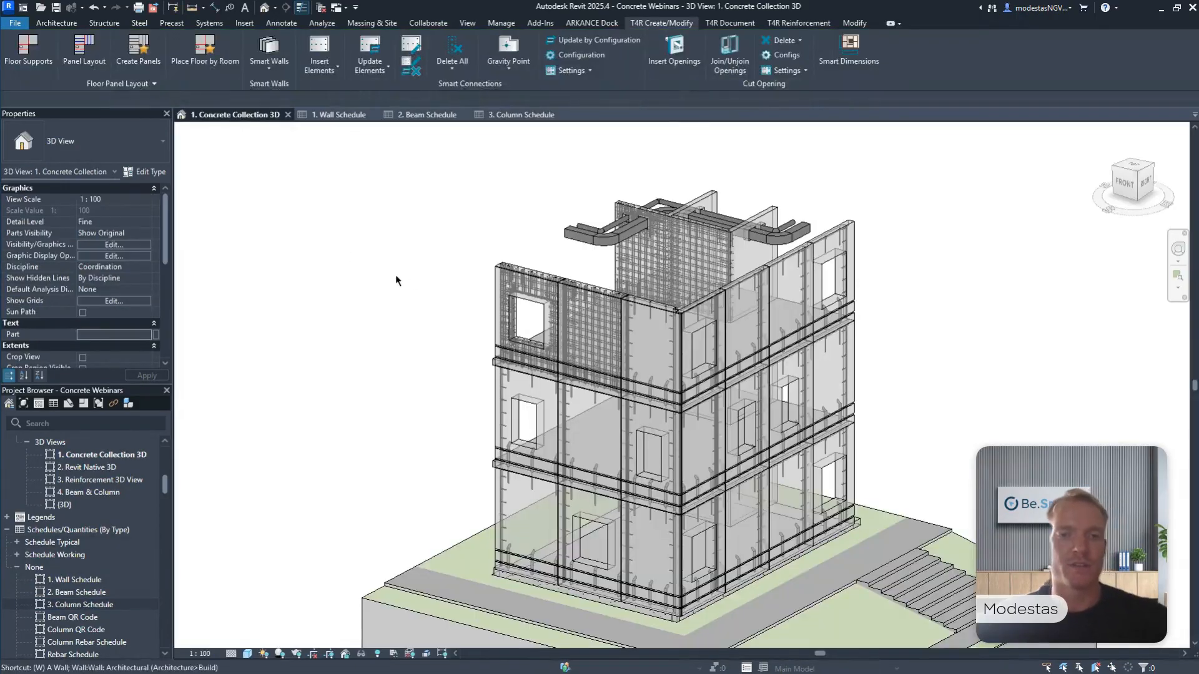
key("w")
key("t")
key("z")
key("f")
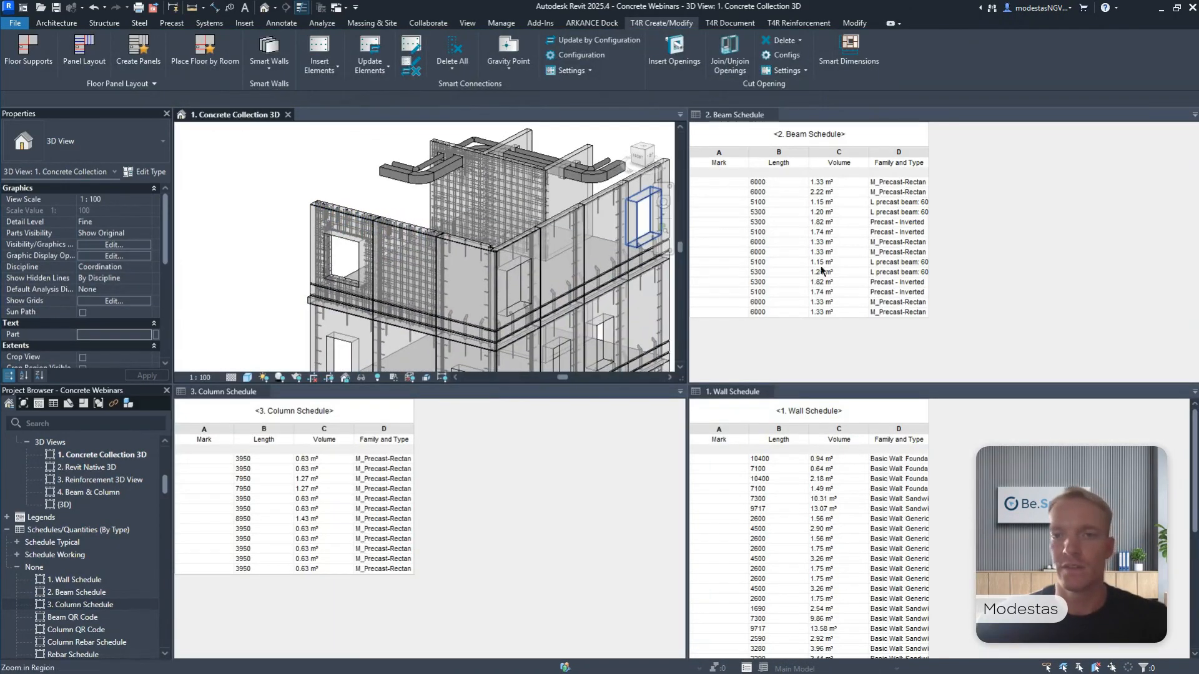
Look through the Mark cells of several beams in the beam schedule.
left_click(713, 192)
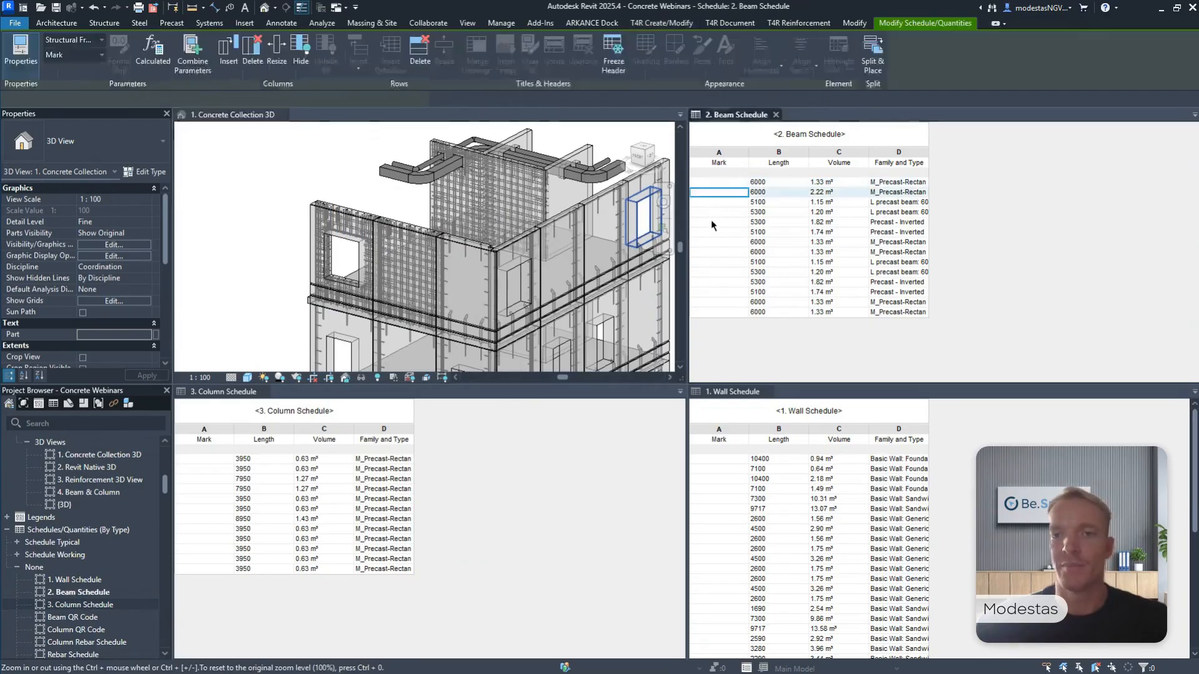
left_click(716, 242)
left_click(718, 261)
left_click(718, 292)
left_click(718, 302)
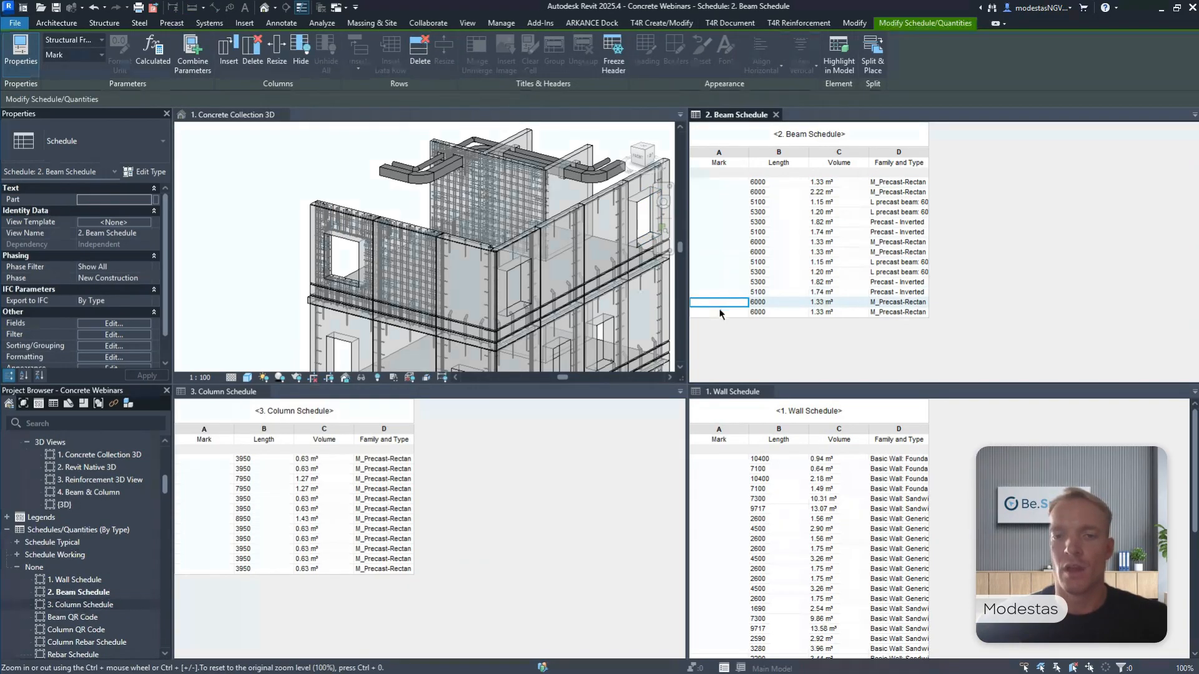
left_click(718, 312)
Number the first two walls in the wall schedule by hand with the marks "Wall - 1" and "Wall - 2".
left_click(718, 460)
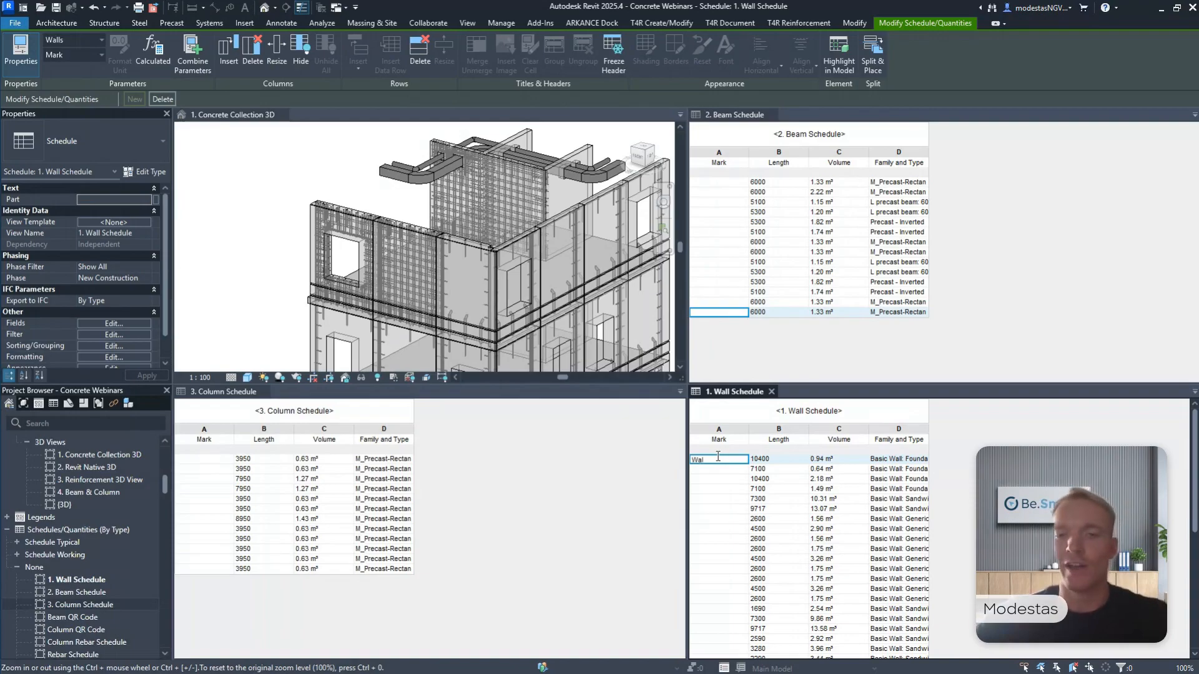
type("Wall - 1")
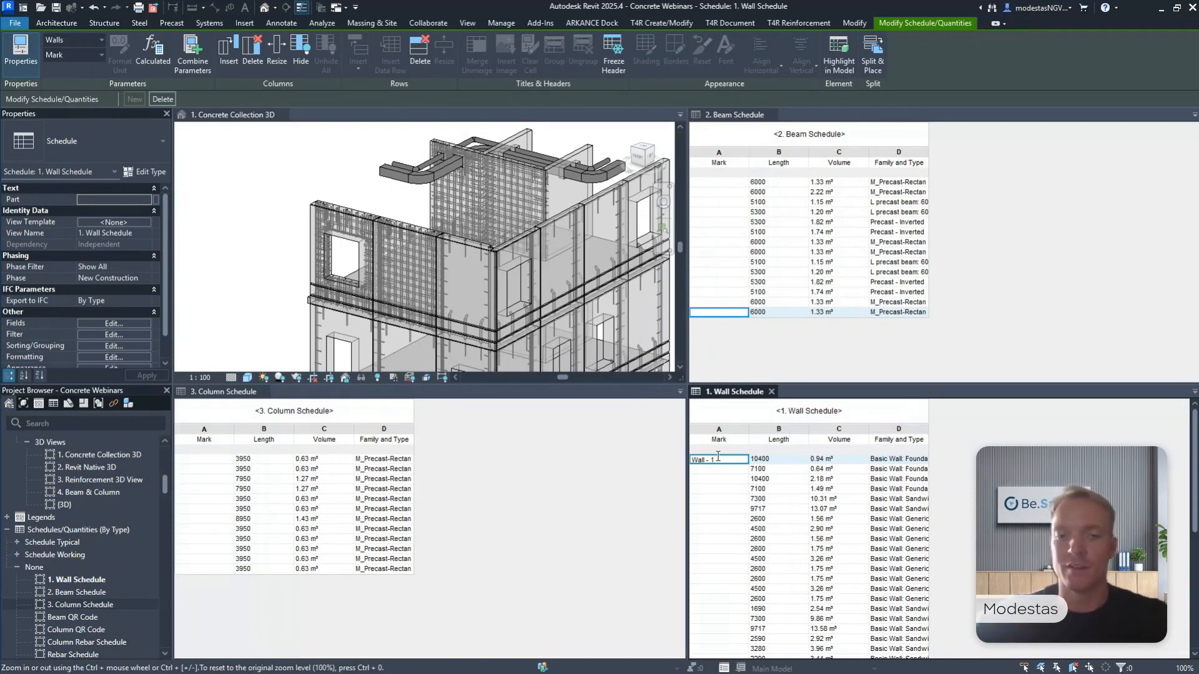
key("Return")
type("Wall - 2")
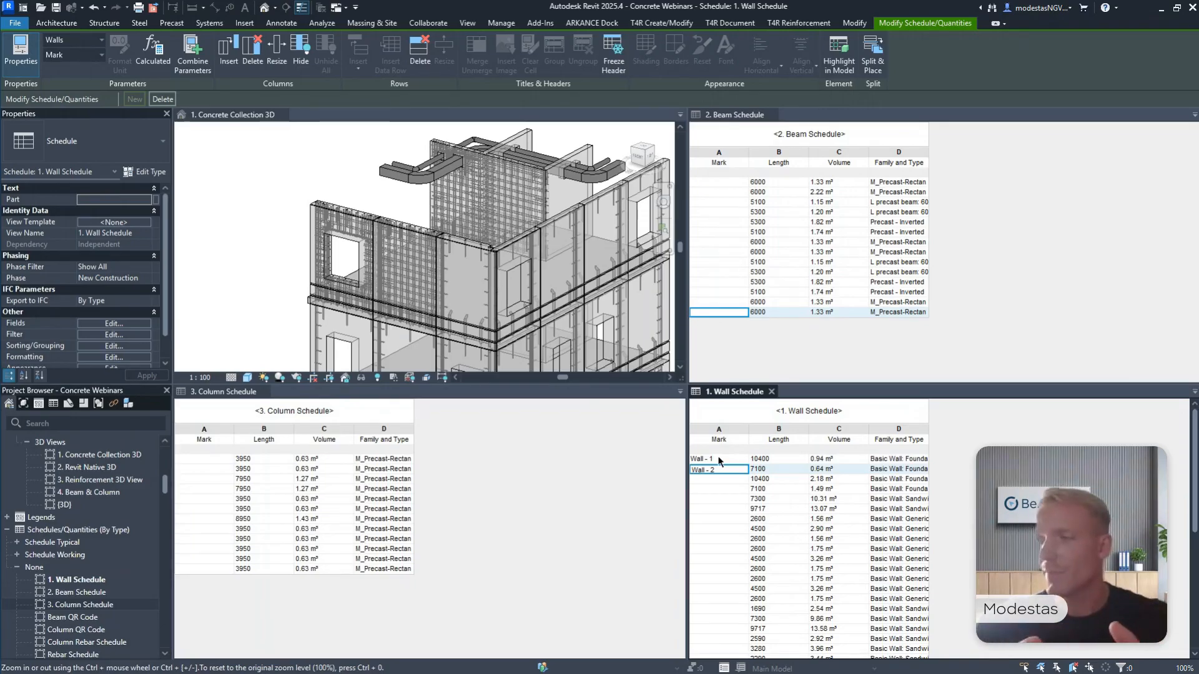
Clear the manually entered marks of the first two walls in the wall schedule.
left_click(718, 460)
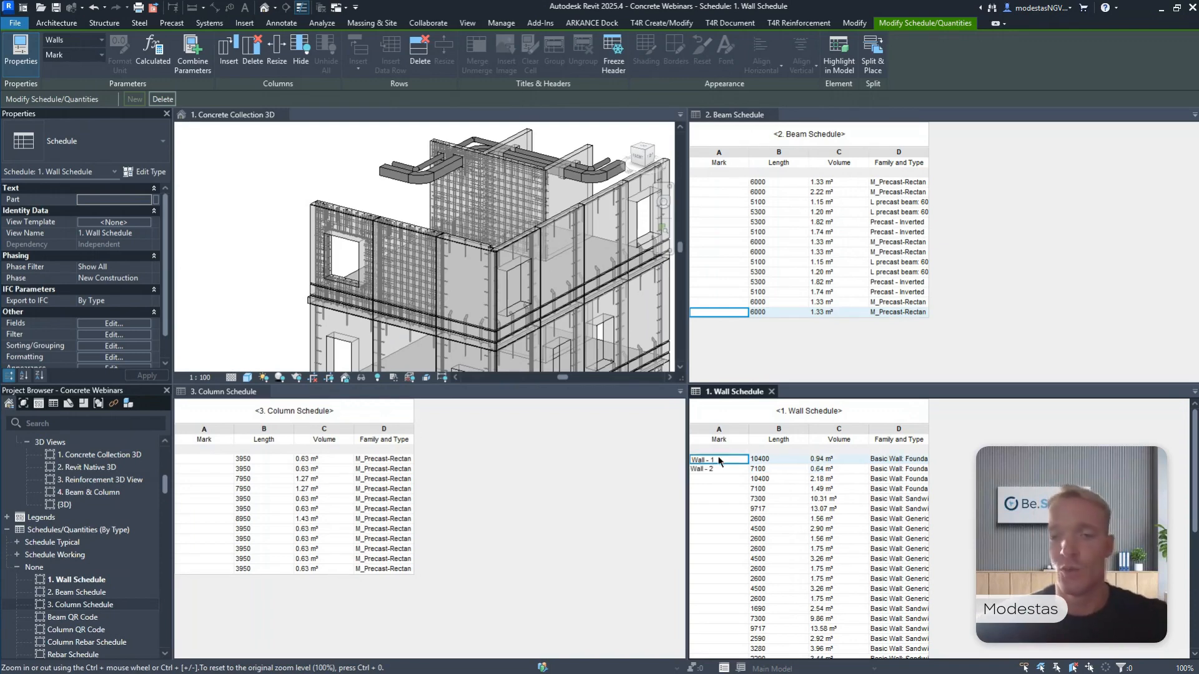
left_click(718, 461)
key("Delete")
left_click(730, 468)
key("Delete")
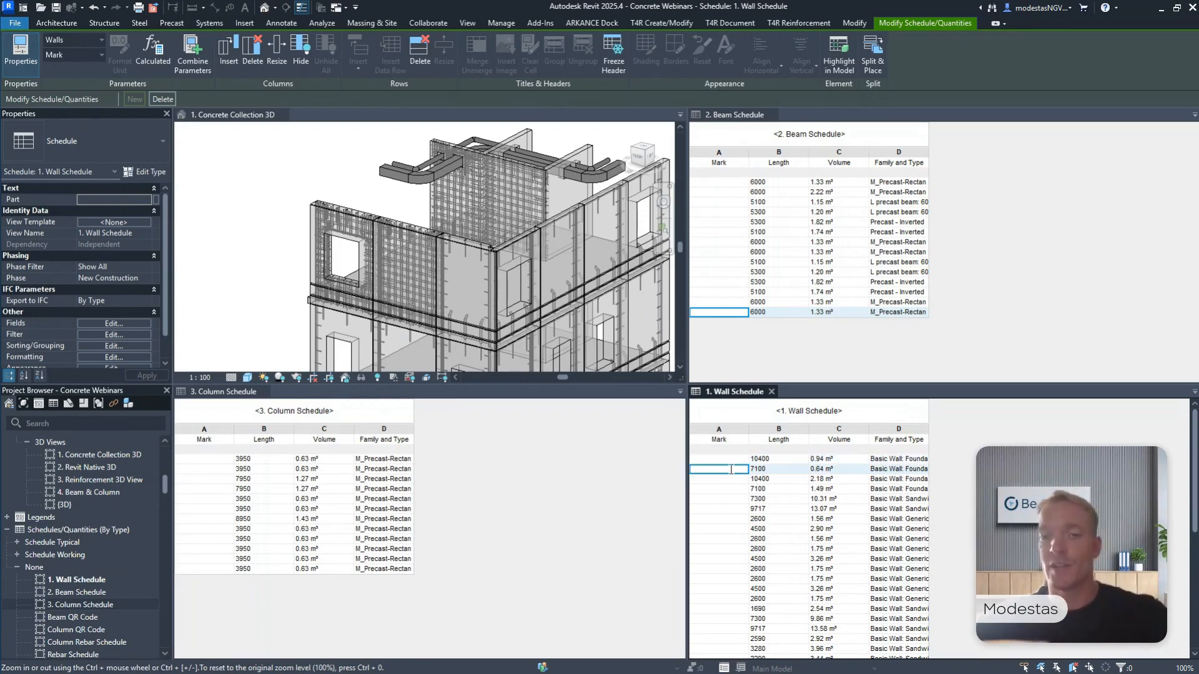
left_click(730, 476)
Float the T4R Smart Documentation tools over the upper part of the 3D view.
left_click(256, 204)
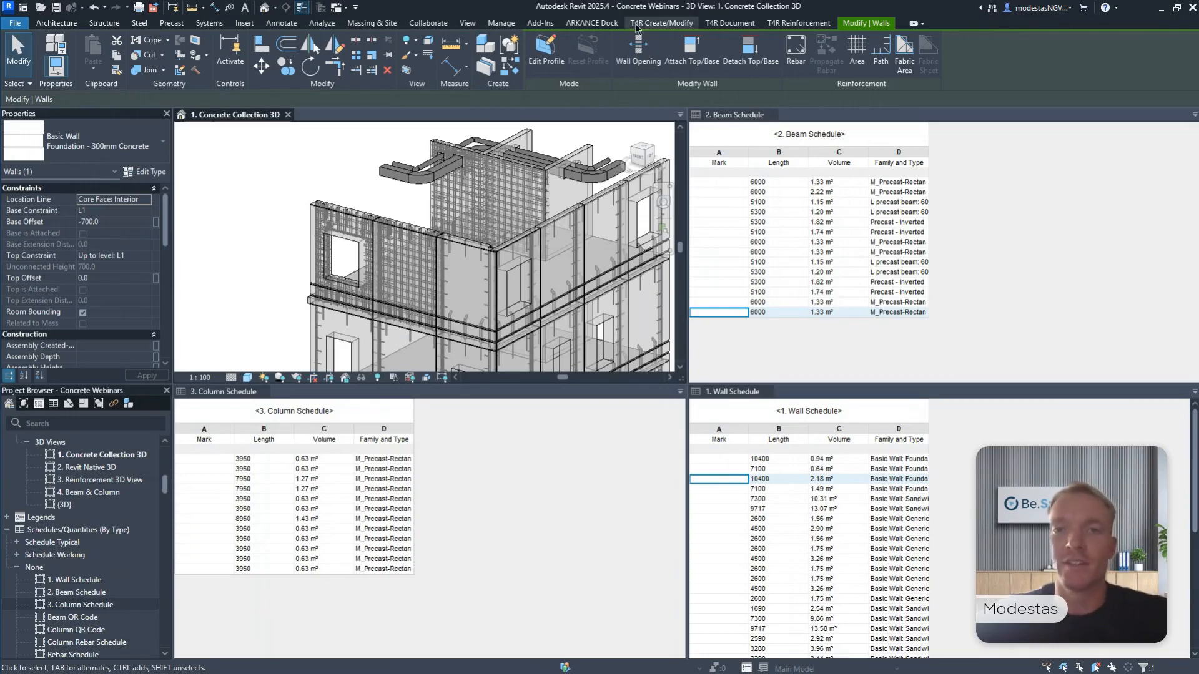
left_click(729, 23)
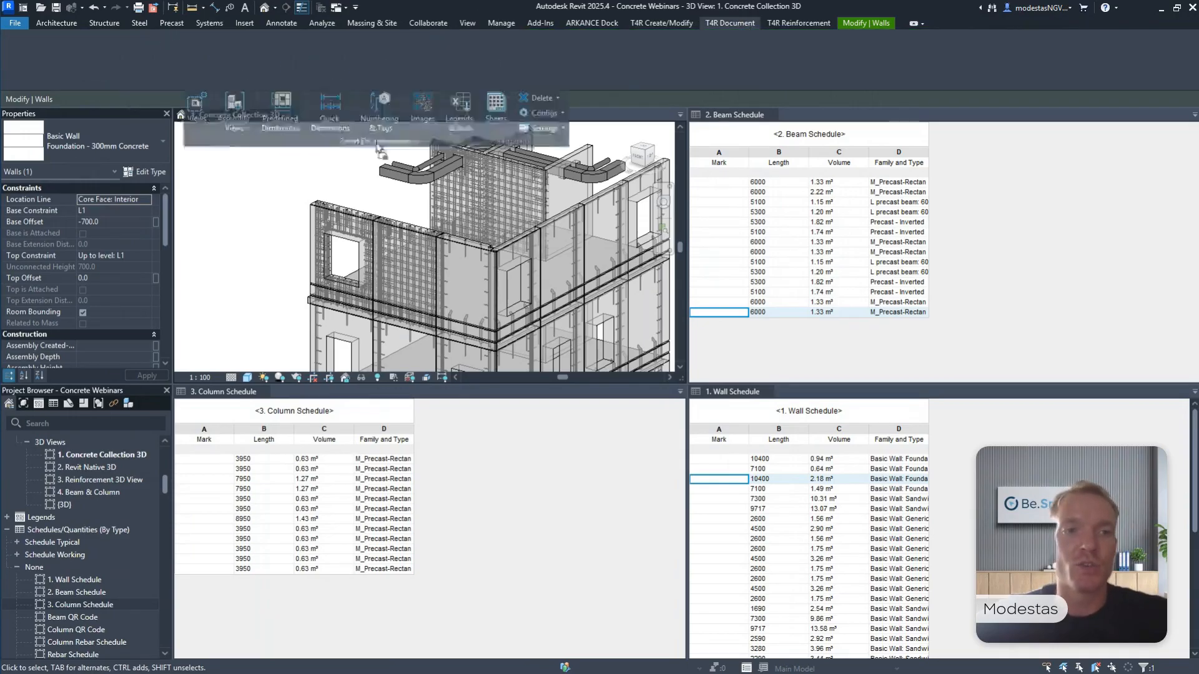
left_click_drag(379, 150, 378, 188)
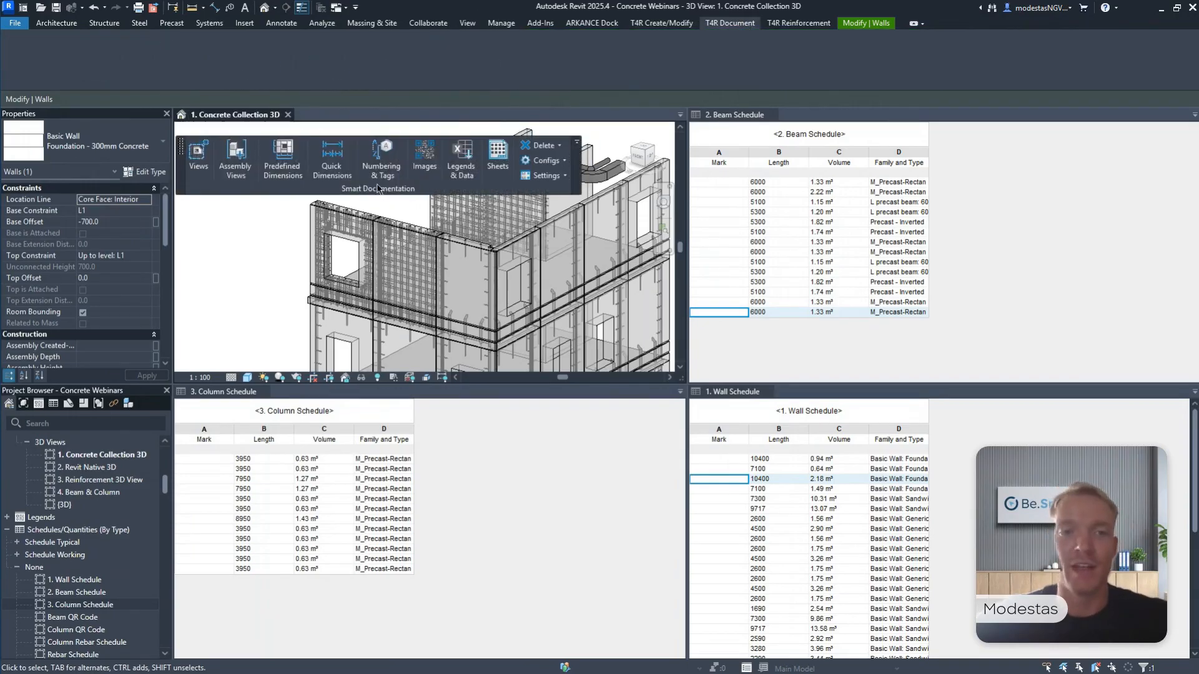
Run Batch Numbering on walls, structural columns and structural framing with the "Walls Beams Columns" configuration, accepting the resulting warnings.
left_click(381, 171)
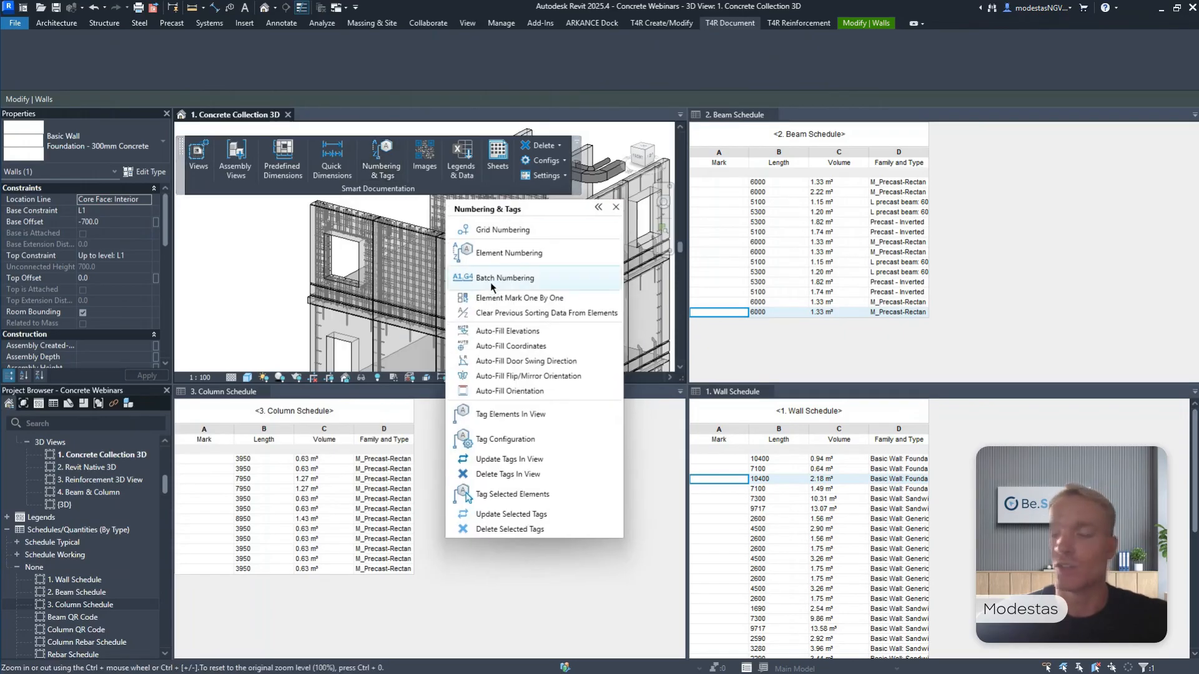
left_click(490, 280)
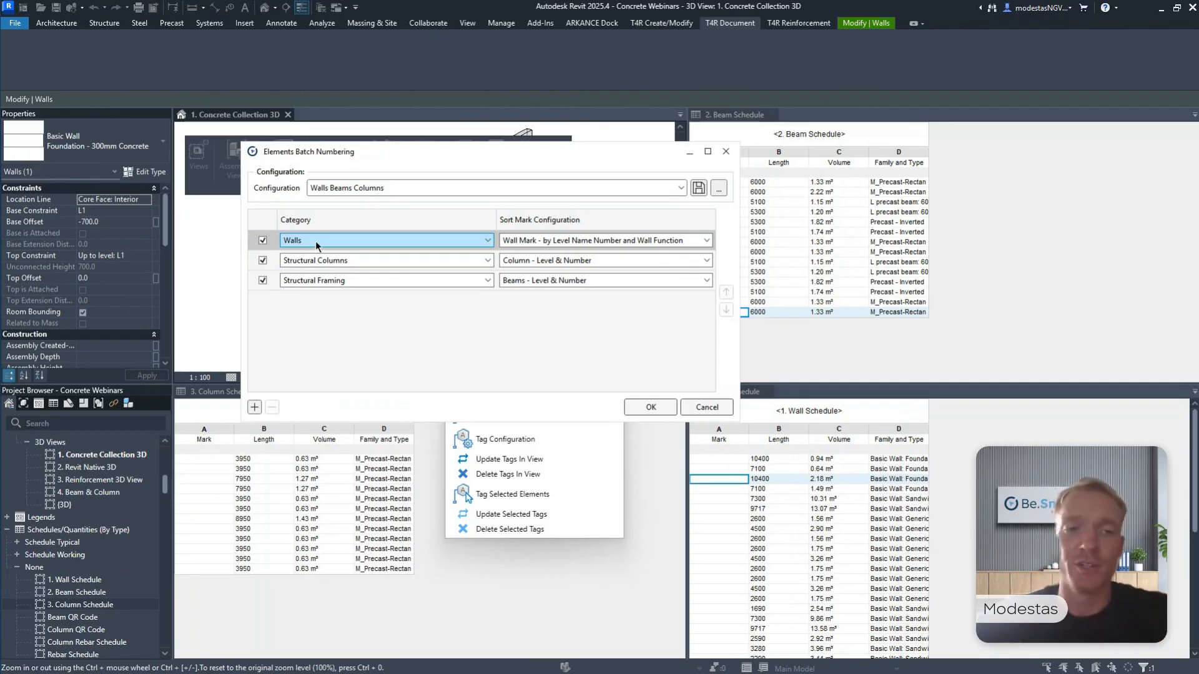
left_click(650, 407)
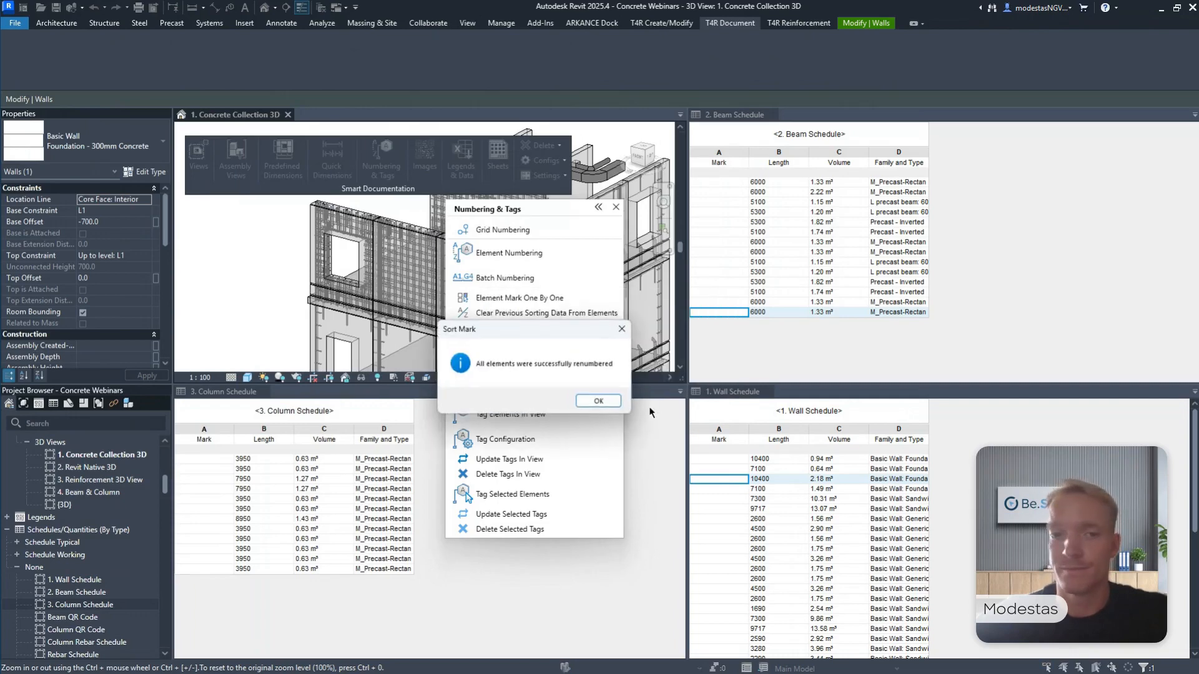
left_click(587, 400)
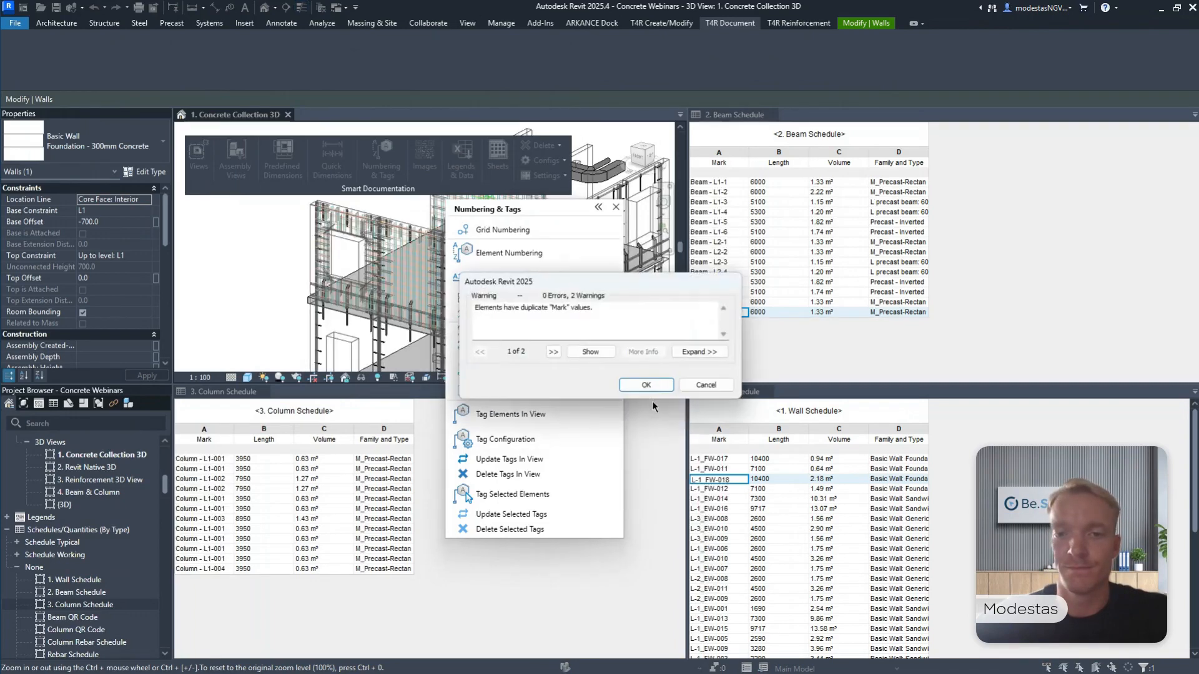
left_click(656, 379)
left_click(616, 207)
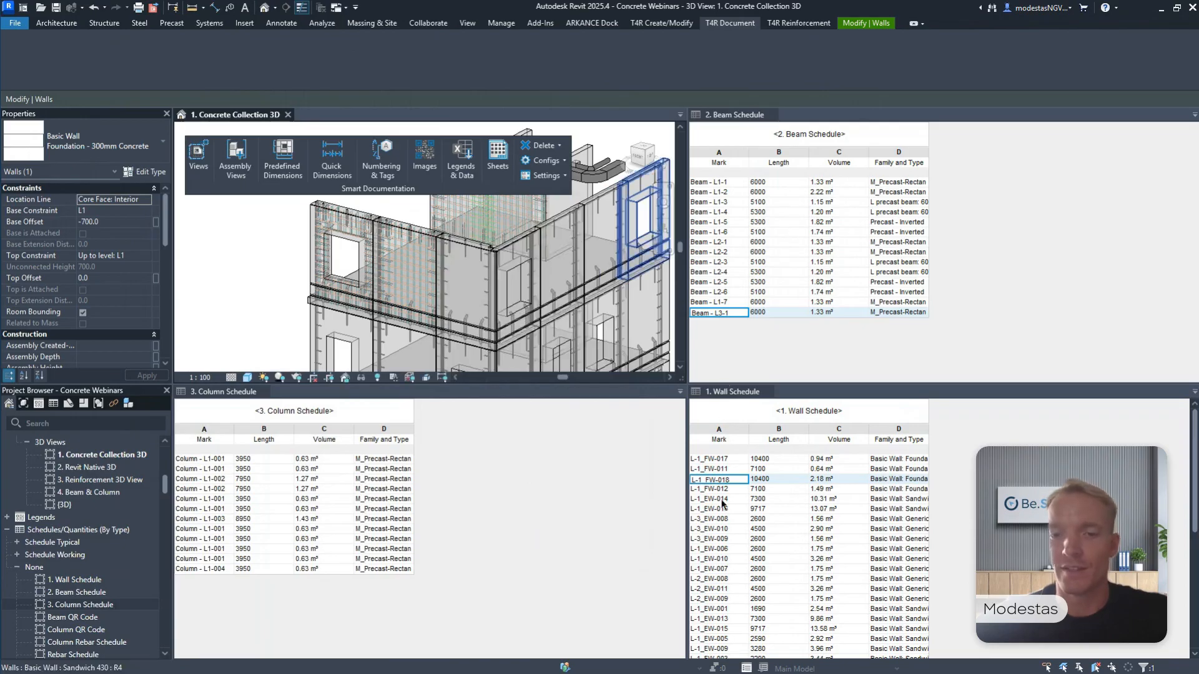
Examine the level, wall function and number parts of the first wall's mark in the wall schedule.
left_click(720, 460)
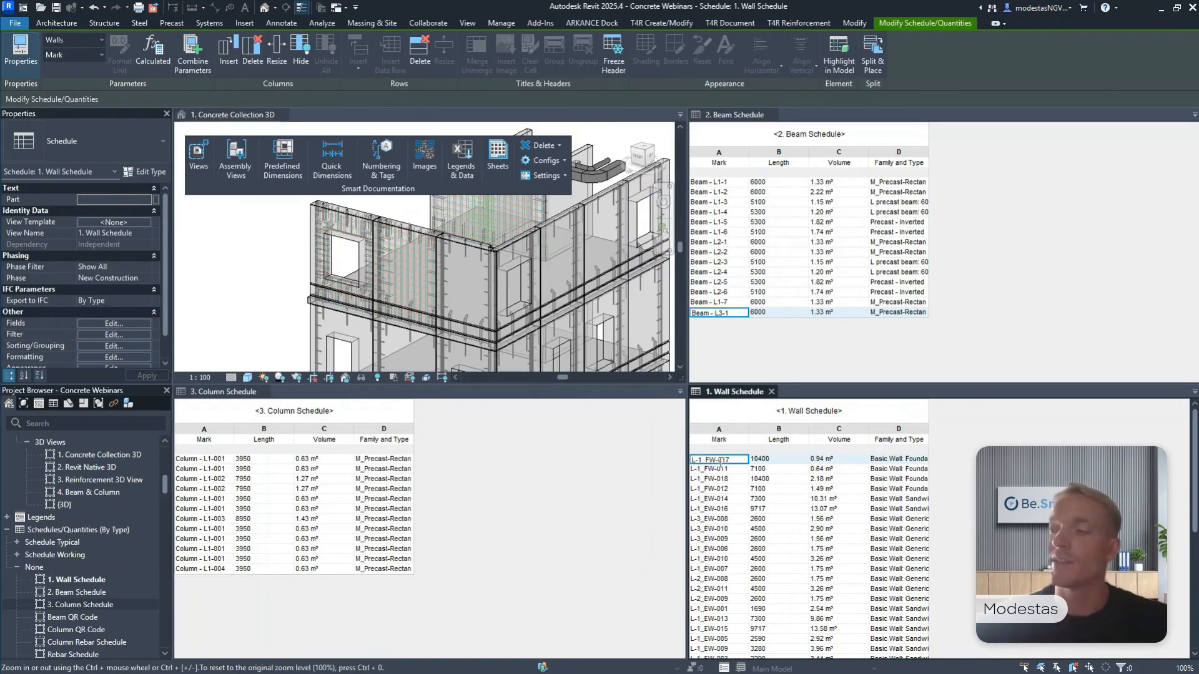
left_click_drag(700, 460, 707, 461)
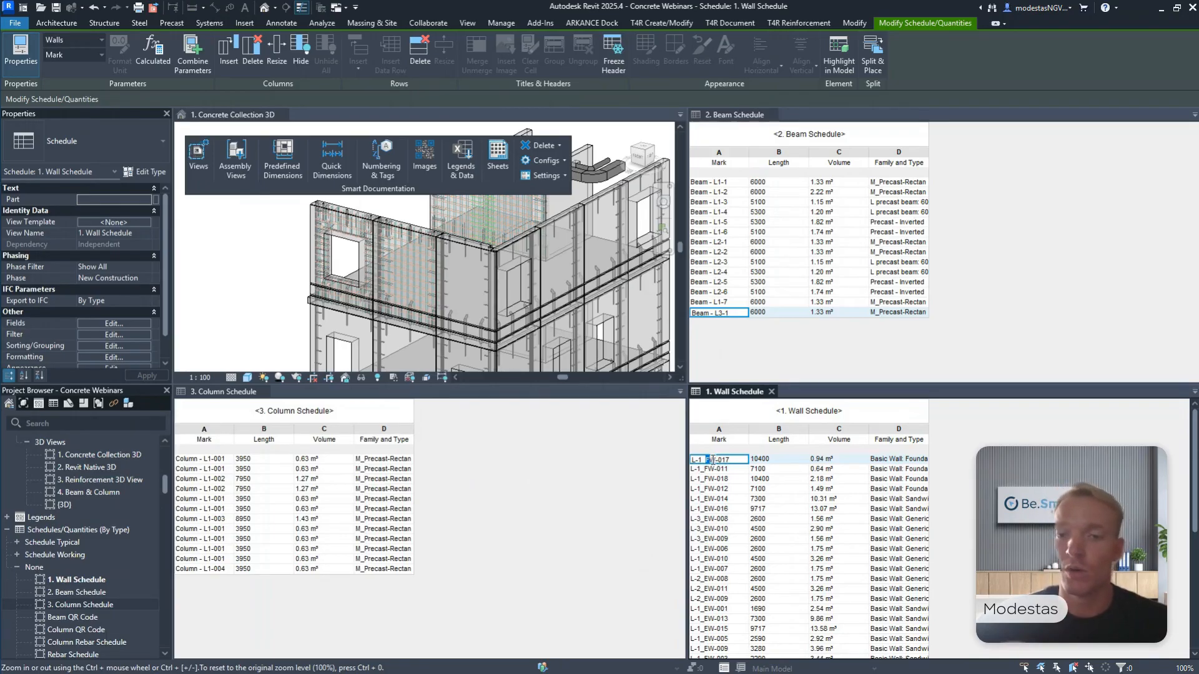
left_click_drag(729, 461, 718, 461)
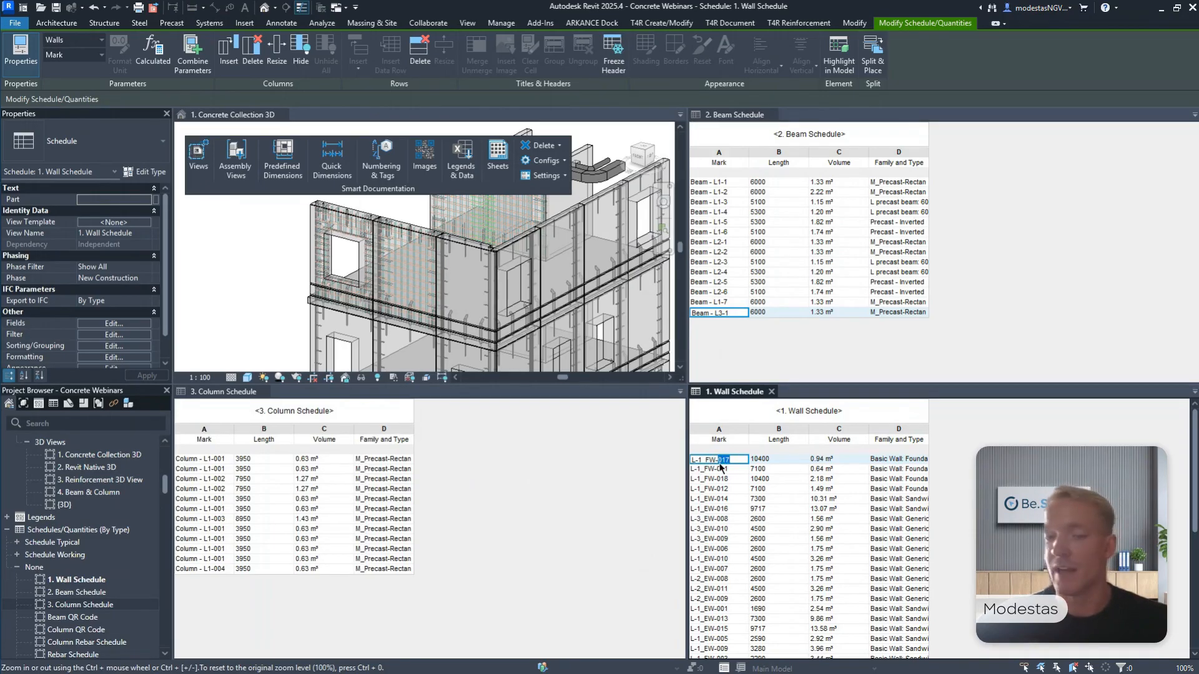
Clear the selection in the 3D view and switch the tiled views back to tabbed views.
left_click(252, 299)
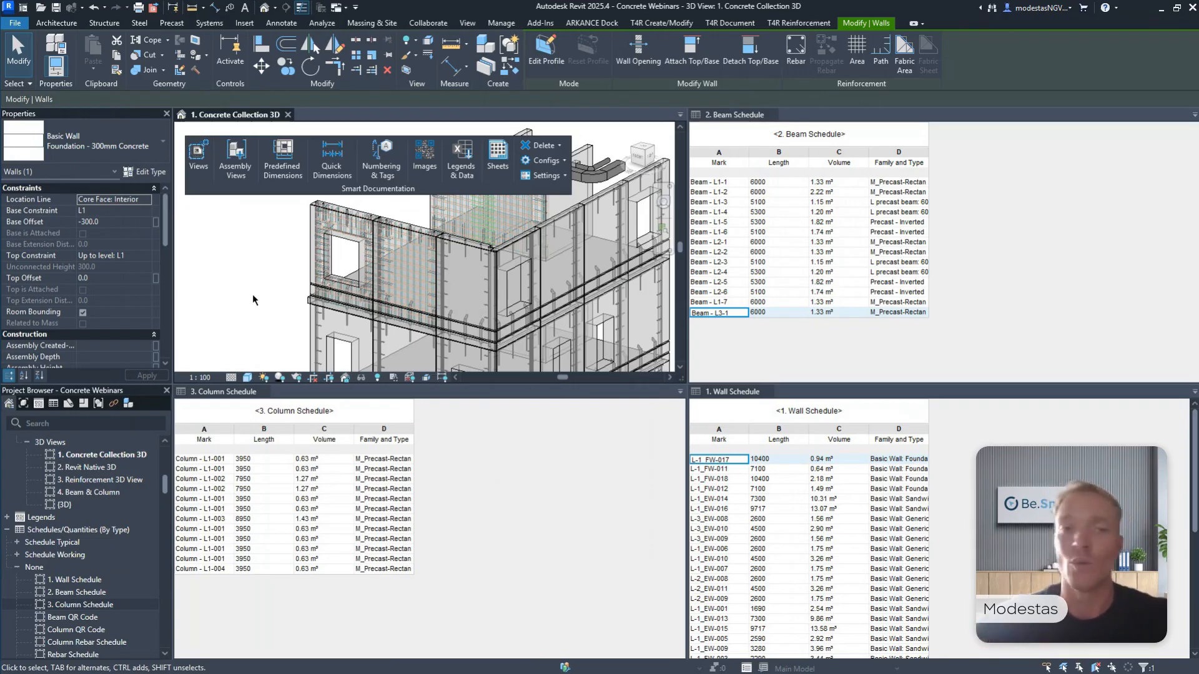
left_click(225, 233)
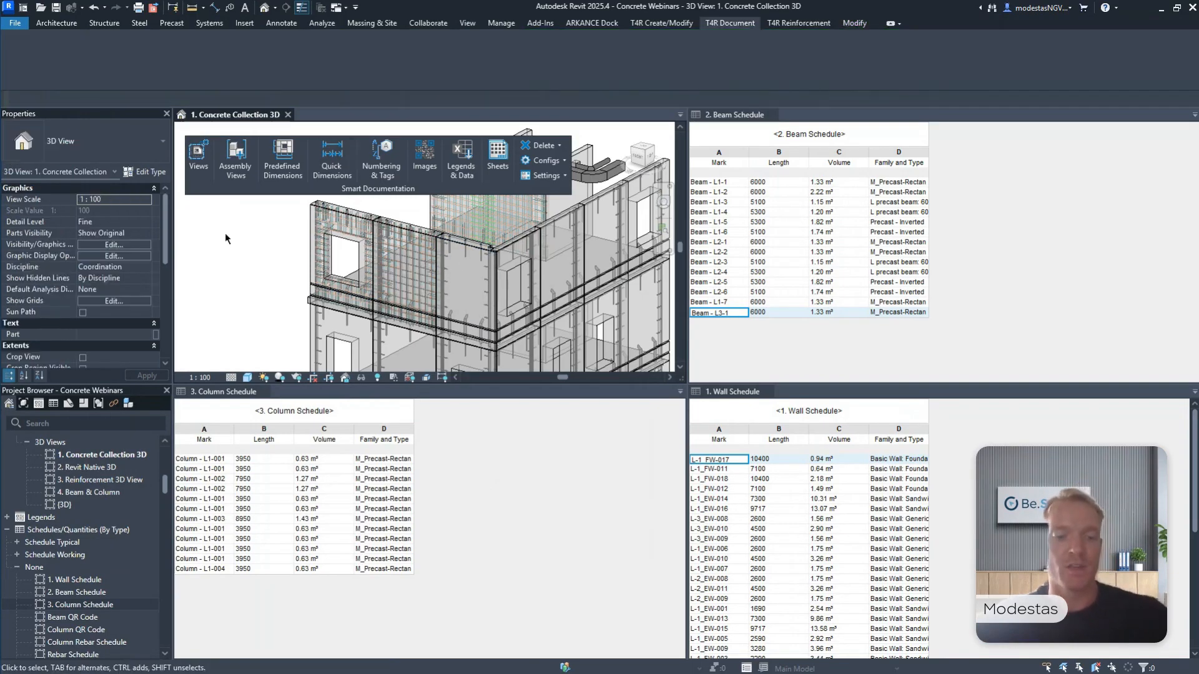
key("t")
key("w")
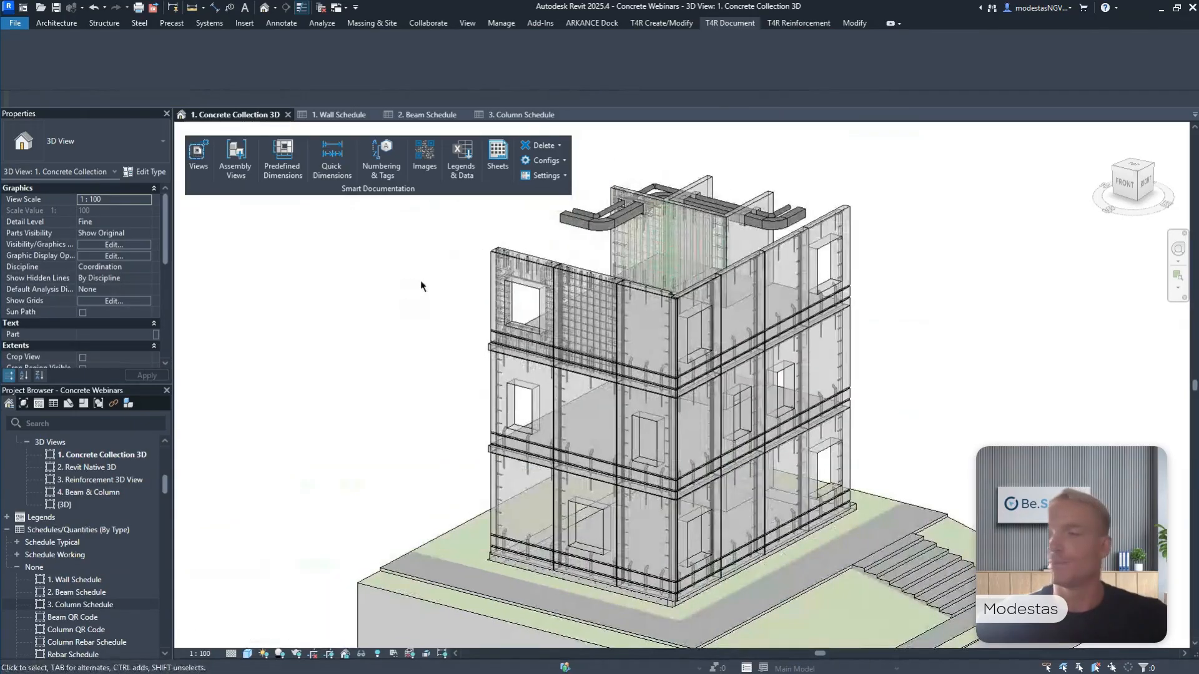
Select the top-floor corner wall with the window opening together with its reinforcement and connection elements.
scroll(499, 287, "up", 3)
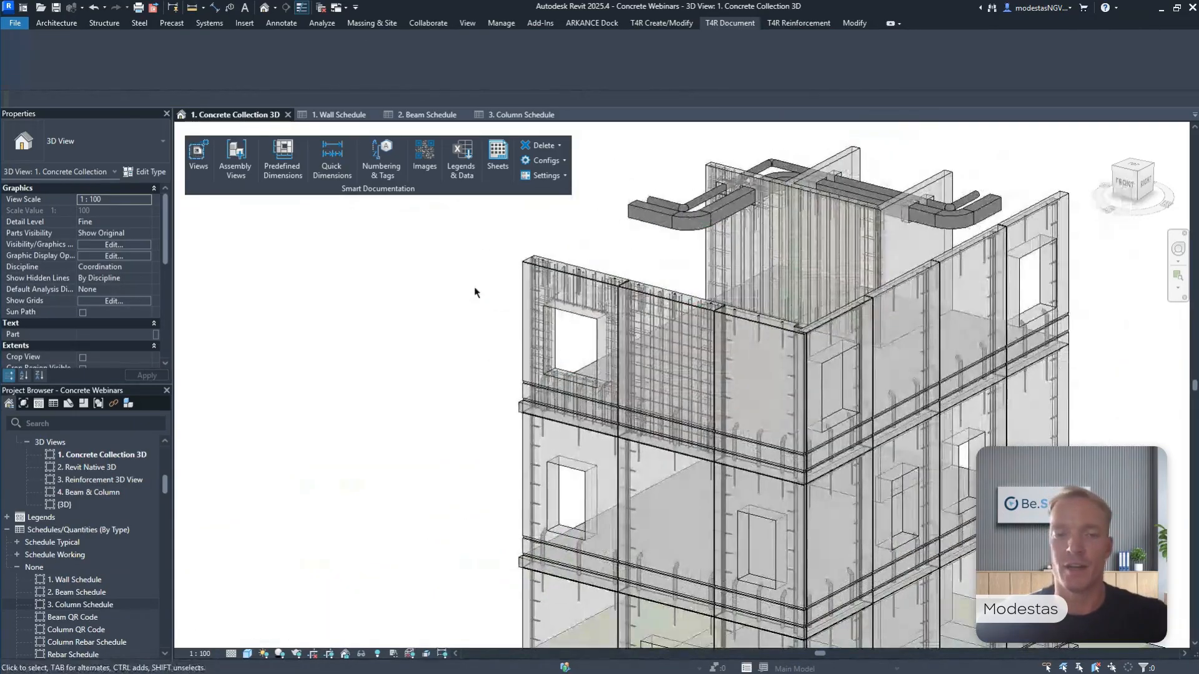
scroll(475, 289, "up", 2)
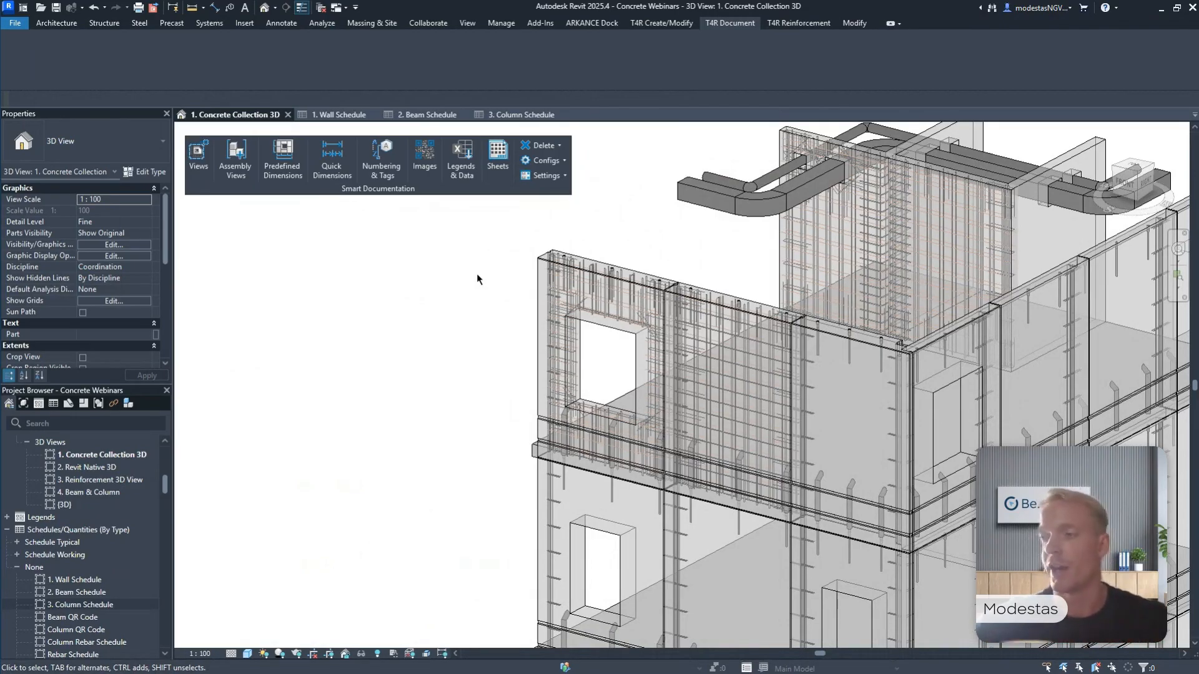
scroll(487, 250, "up", 1)
left_click_drag(493, 225, 709, 549)
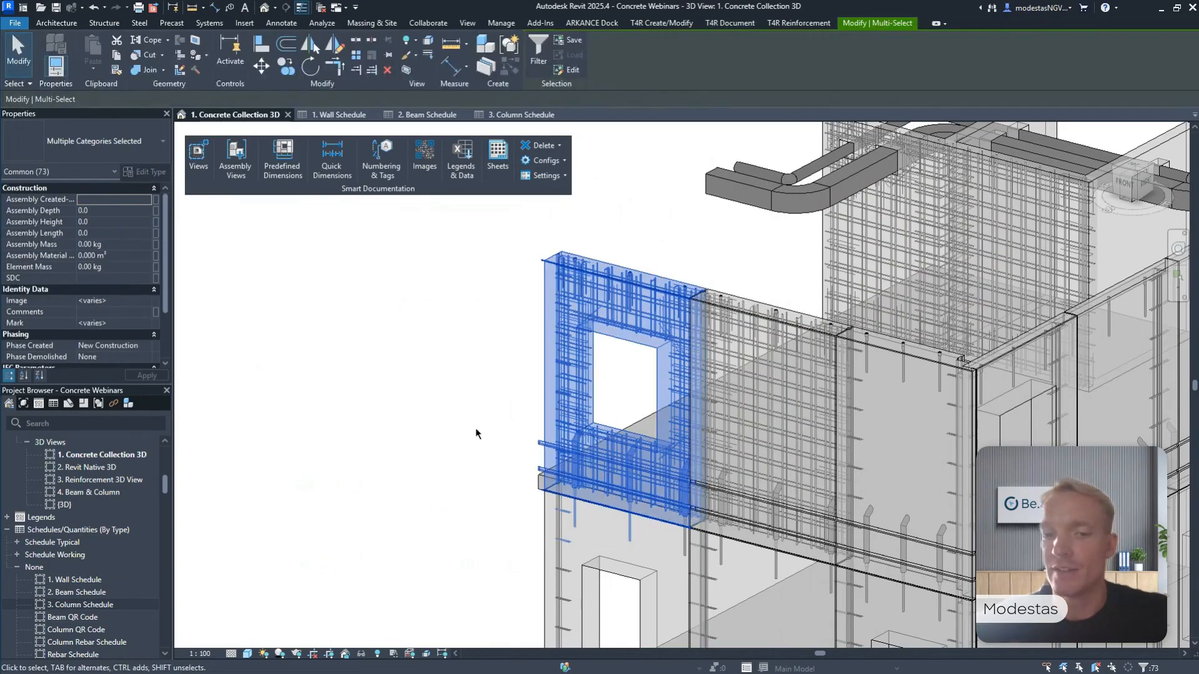
scroll(477, 431, "up", 2)
scroll(482, 418, "up", 1)
middle_click_drag(481, 418, 410, 423)
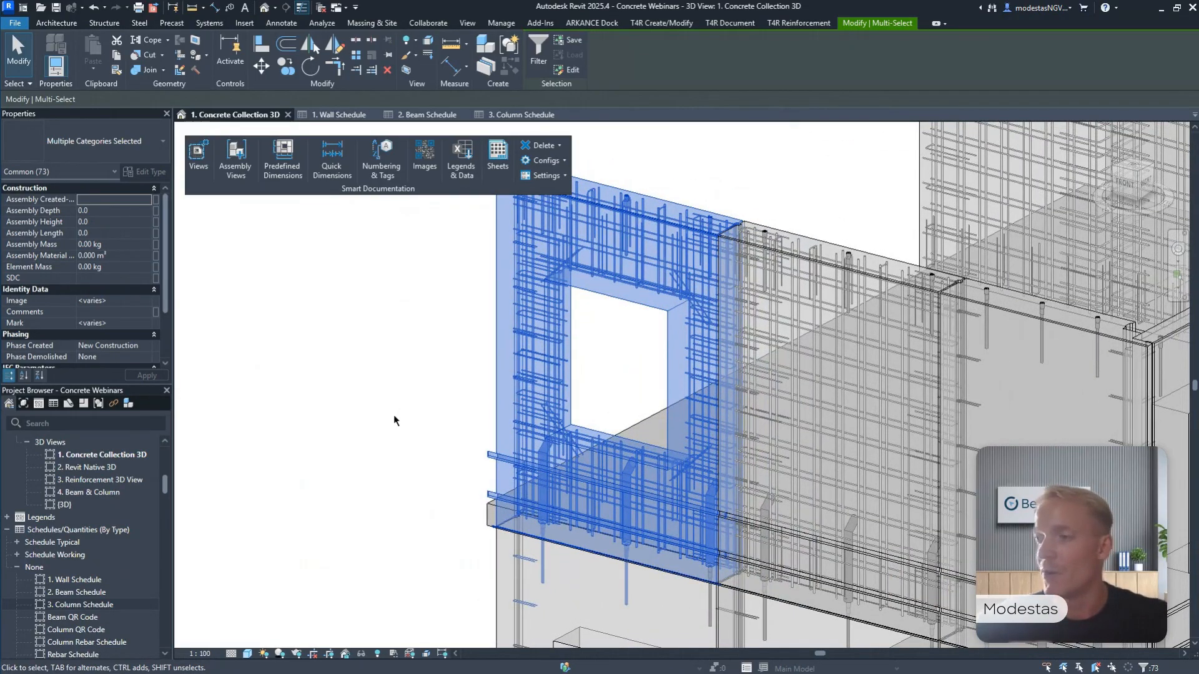
middle_click_drag(394, 420, 665, 177)
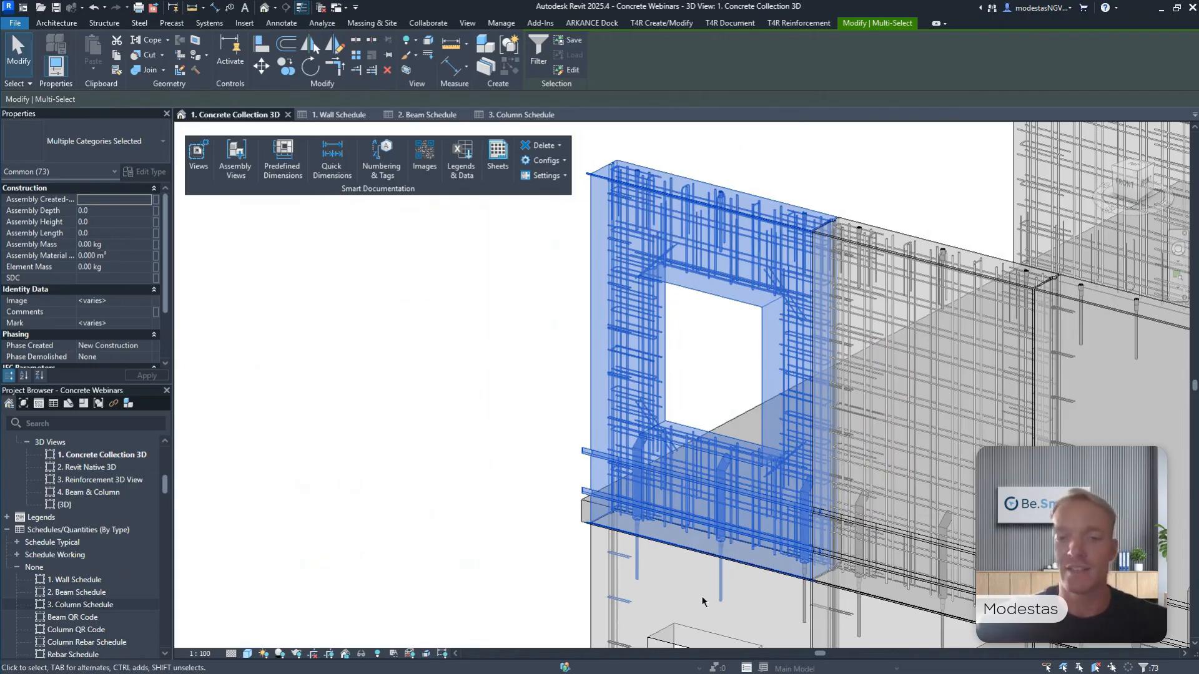
Remove the two vertical dowels and two side connection loops in the wall below from the selection.
scroll(706, 596, "up", 4)
scroll(748, 474, "up", 1)
left_click(768, 470, "shift")
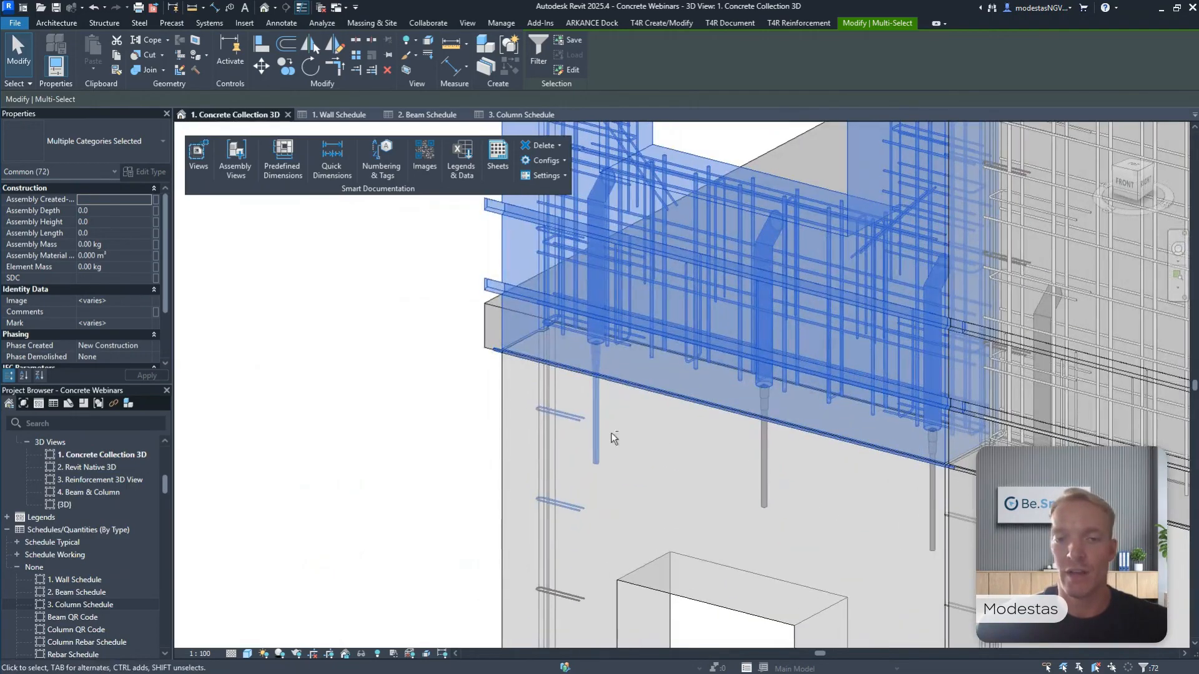
left_click(598, 436, "shift")
left_click(572, 425, "shift")
left_click(572, 502, "shift")
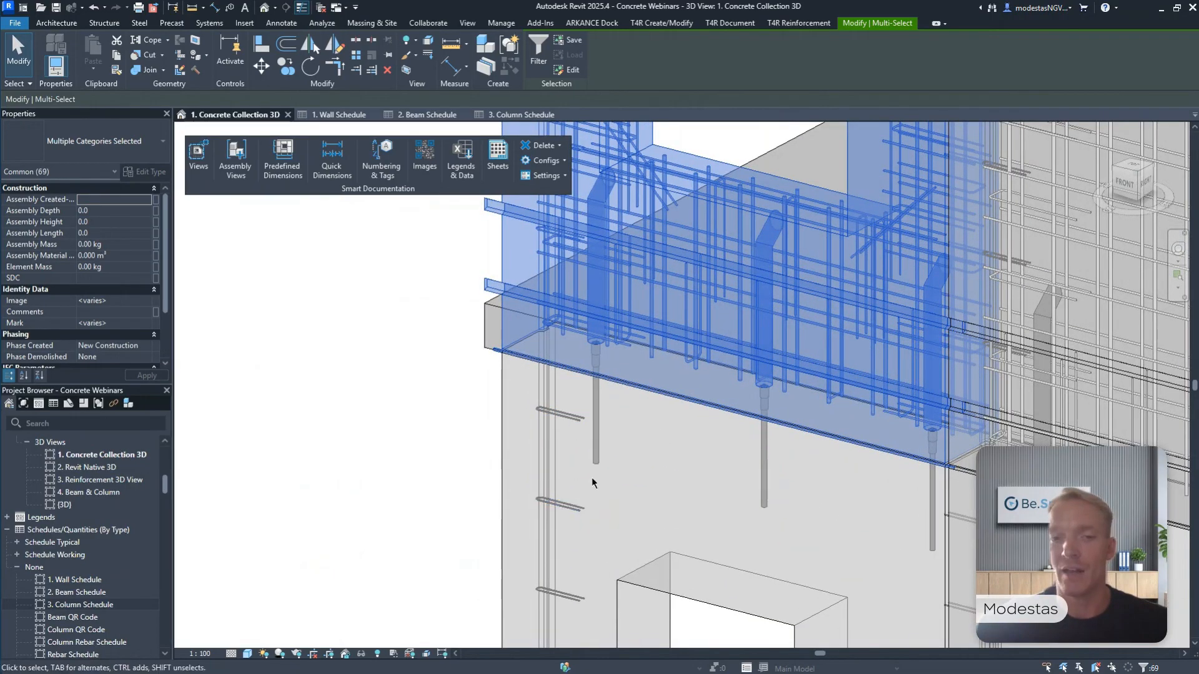
middle_click_drag(662, 415, 666, 580)
scroll(667, 495, "down", 2)
scroll(642, 512, "down", 1)
middle_click_drag(642, 513, 623, 516)
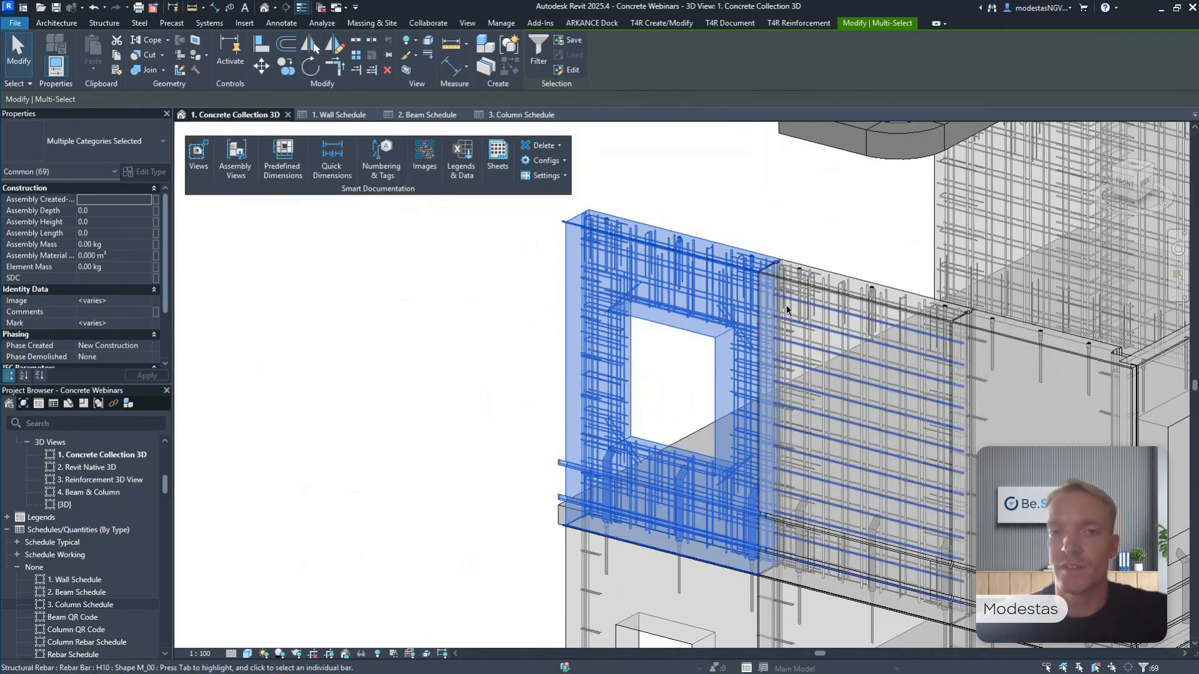
Create an assembly named test from the selected wall, reinforcement and connection elements, using Walls as its naming category.
left_click(483, 45)
type("bbb")
left_click(778, 389)
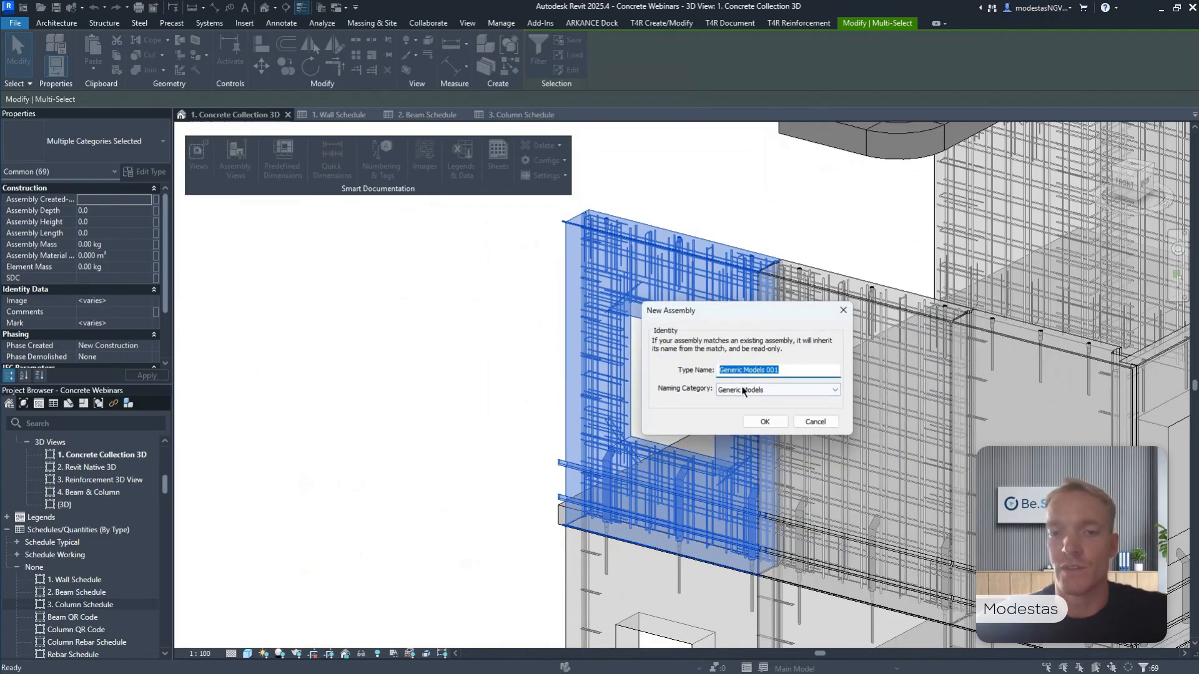
left_click(745, 431)
key("shift+Tab")
type("t")
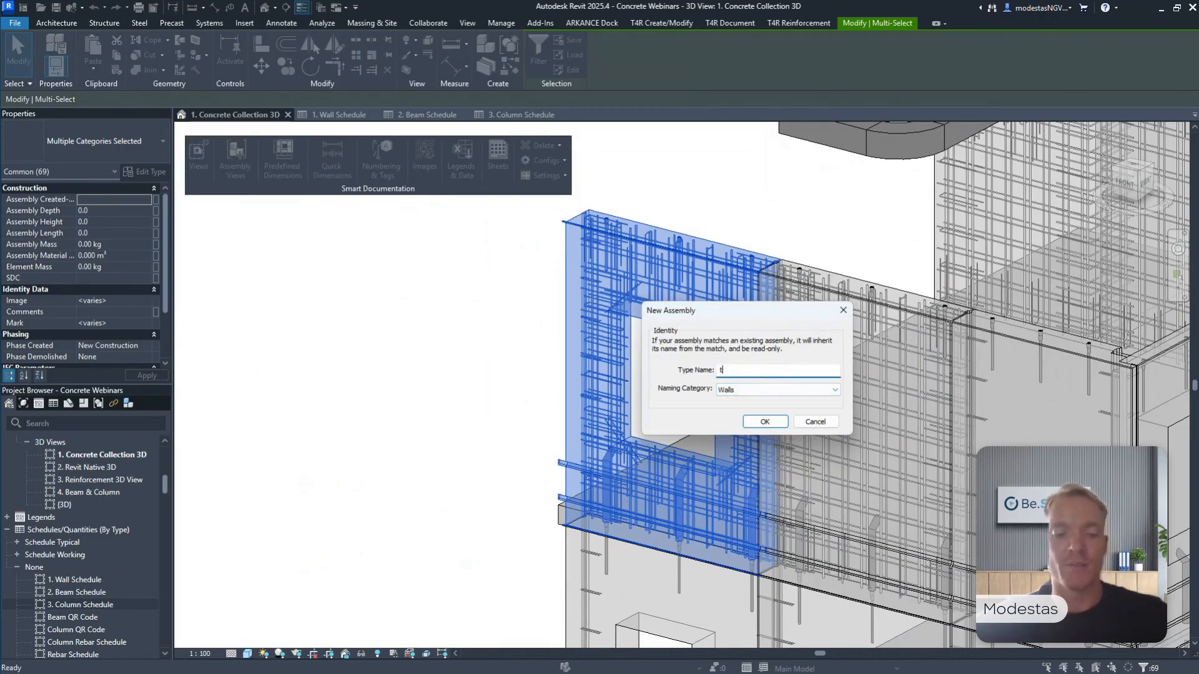
type("est")
left_click(764, 421)
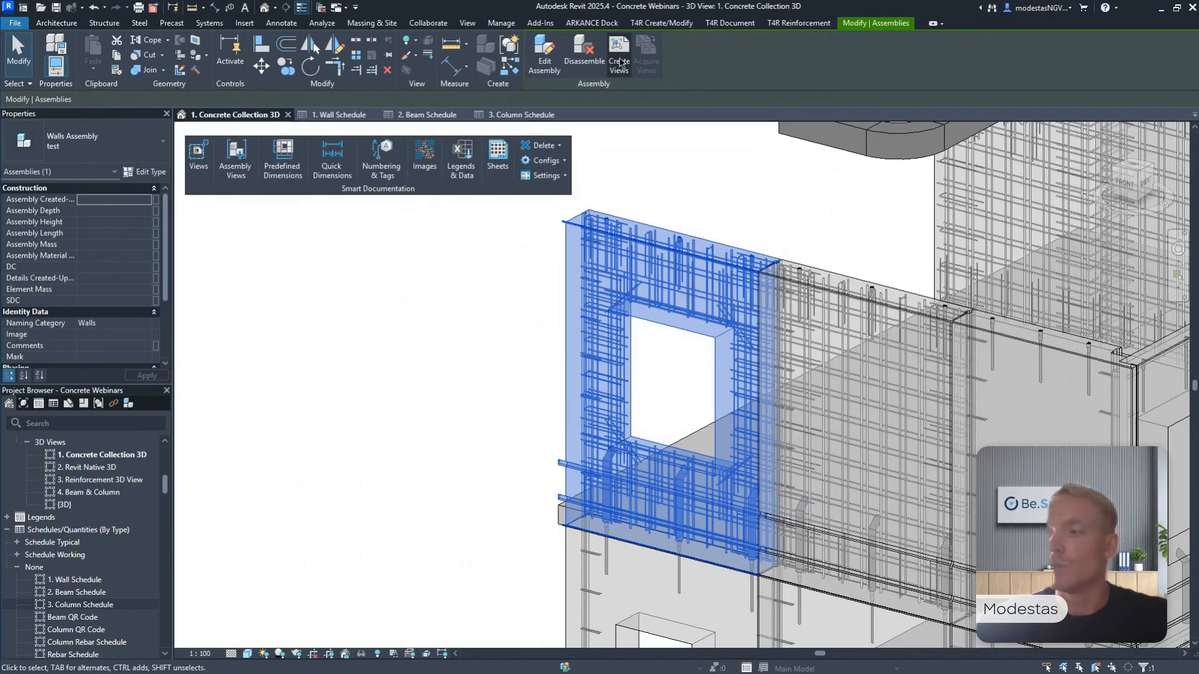
Create 3D, plan, section, elevation, part list and material takeoff views plus an A1 Metric sheet for the test assembly.
left_click(620, 62)
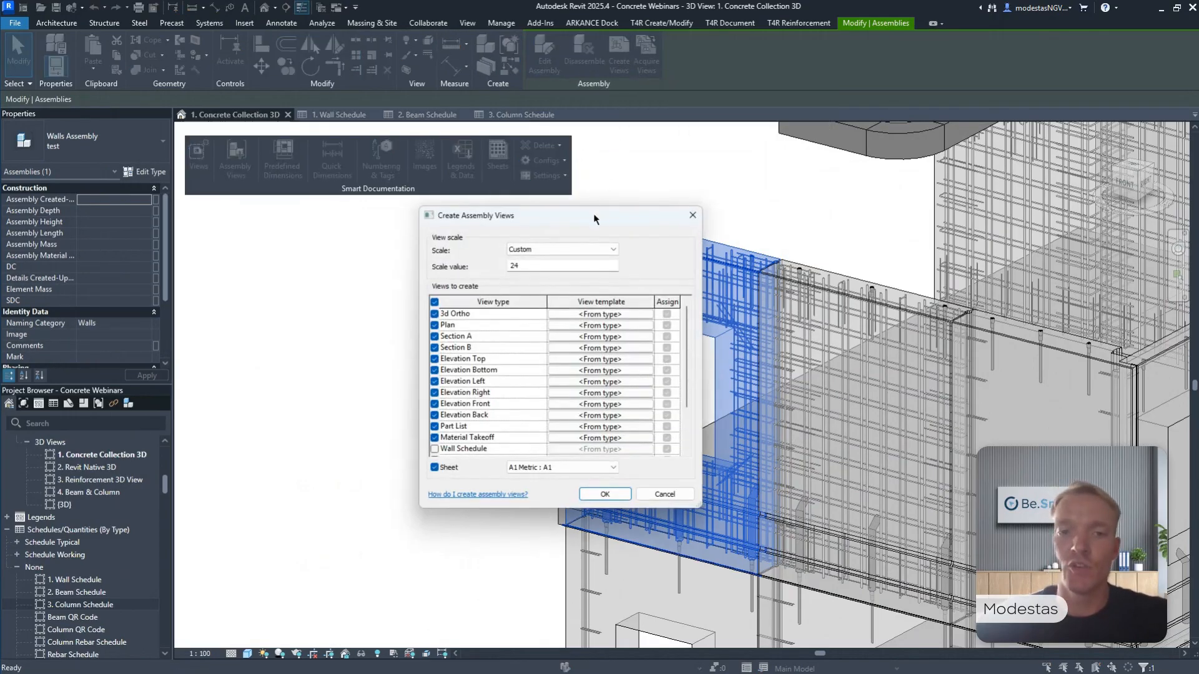
left_click_drag(594, 218, 618, 195)
left_click(524, 295)
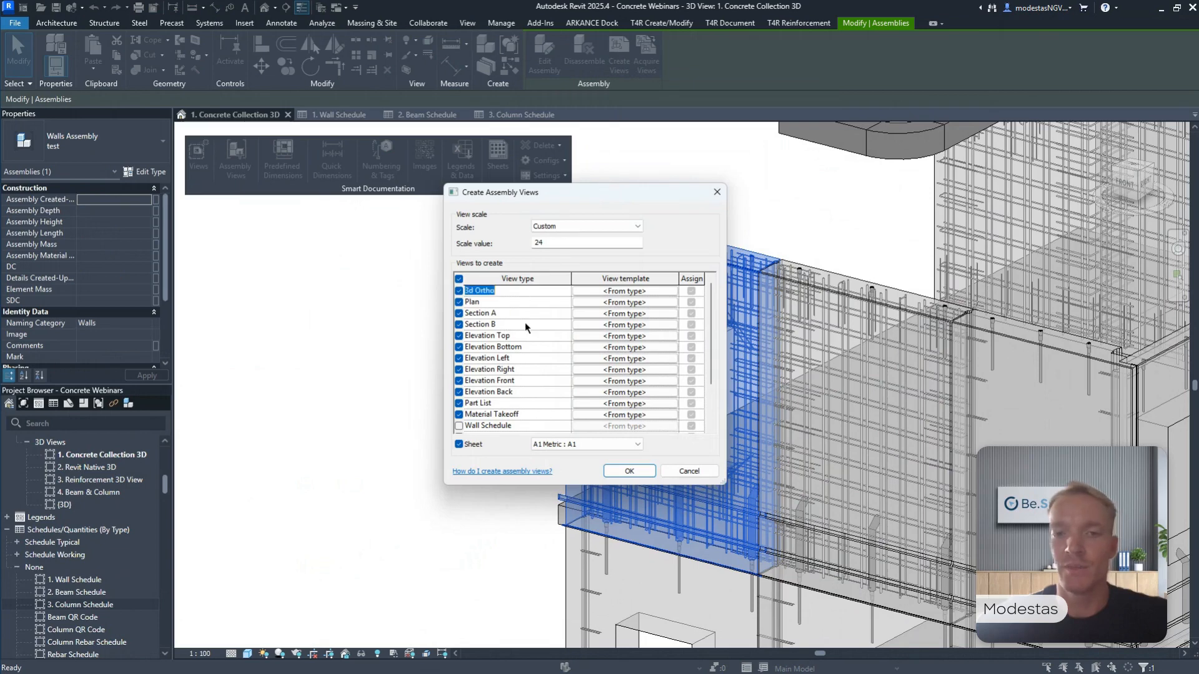
left_click(626, 470)
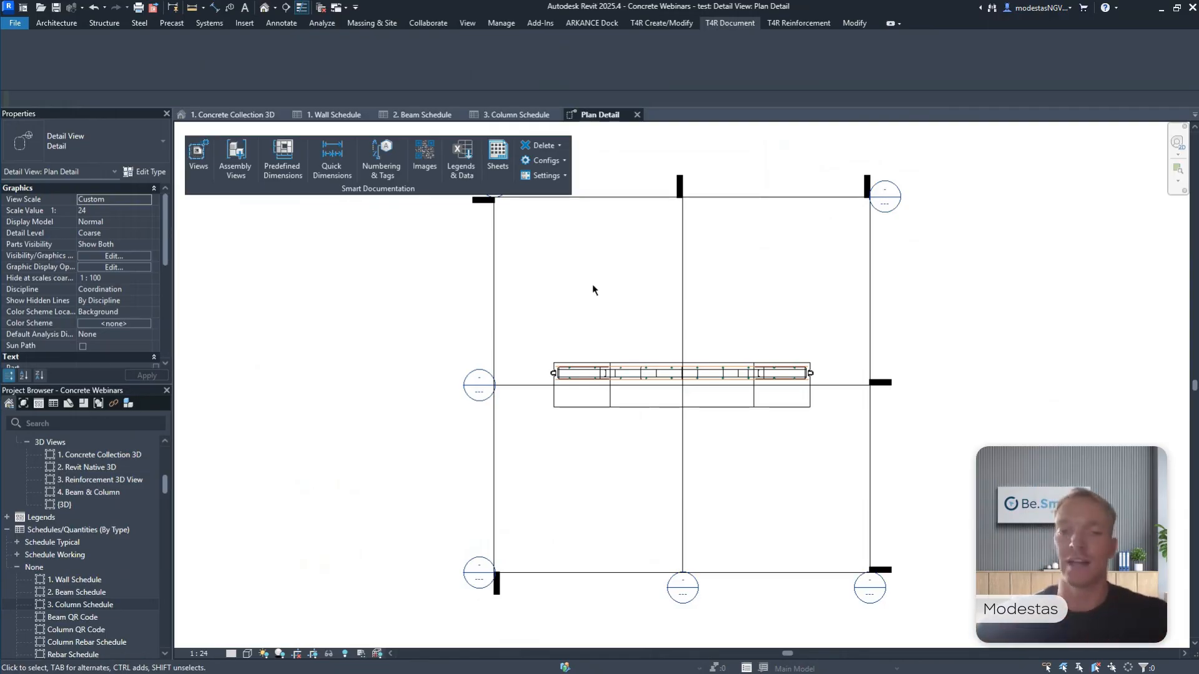
Place an aligned dimension string above the wall in the plan detail, from its end face to the first three vertical bars.
scroll(624, 312, "up", 4)
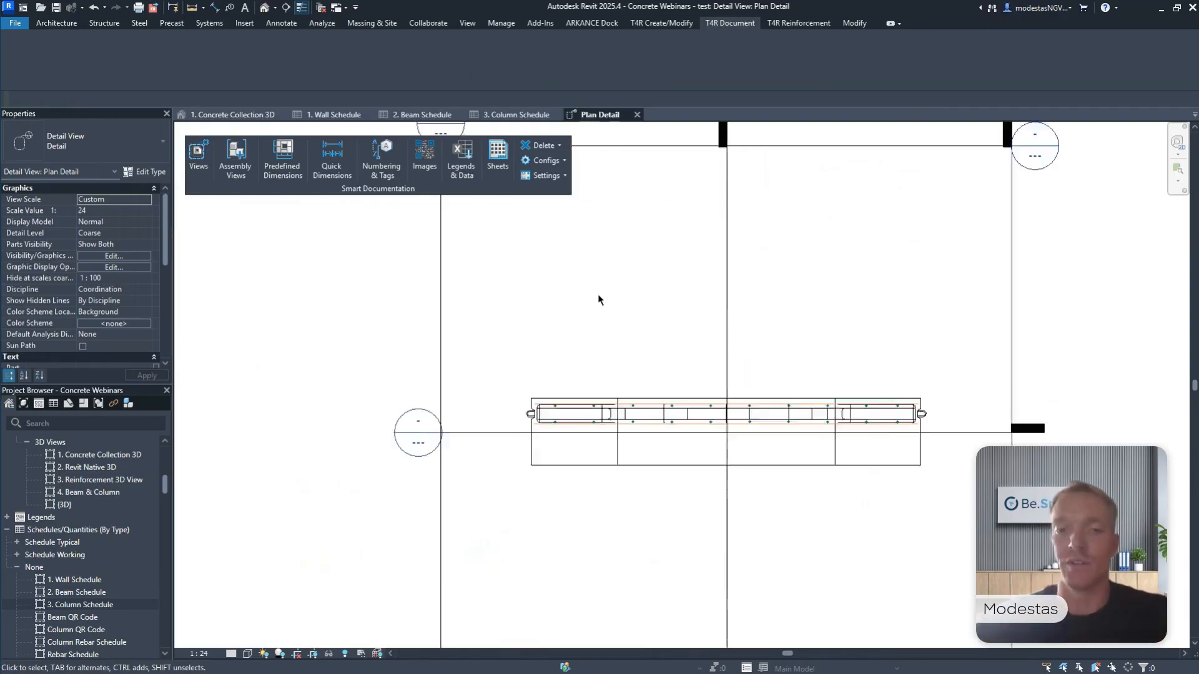
left_click(214, 7)
scroll(447, 462, "up", 2)
left_click(447, 463)
scroll(497, 379, "up", 2)
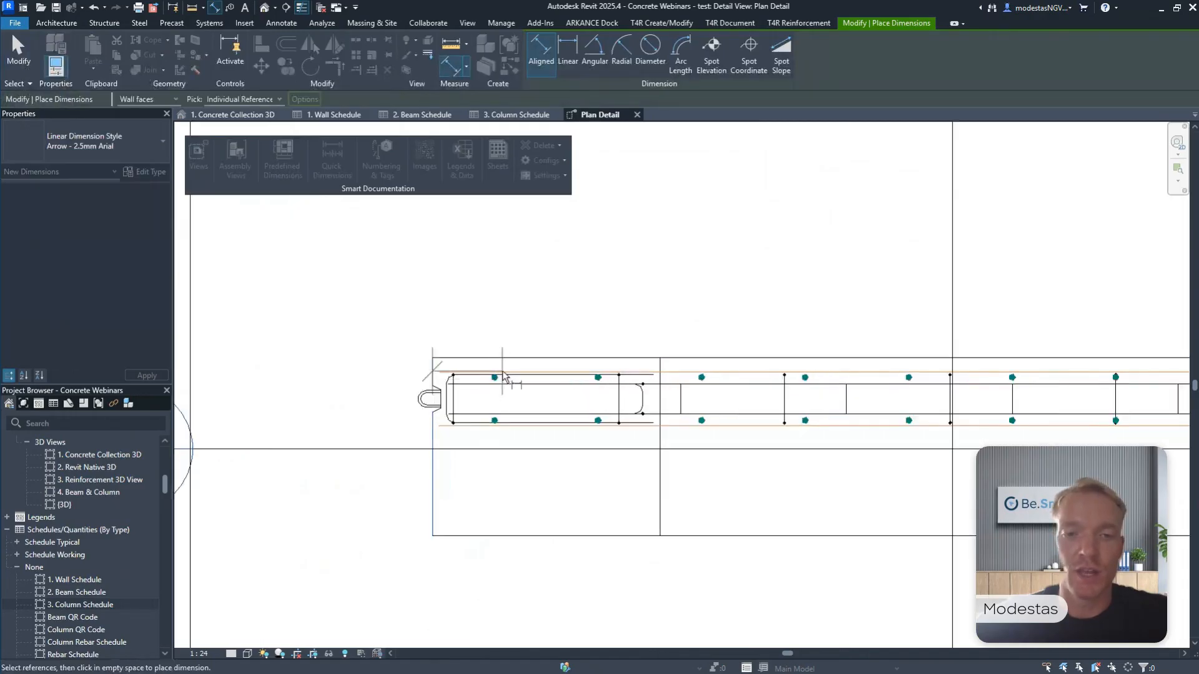
left_click(493, 381)
left_click(629, 379)
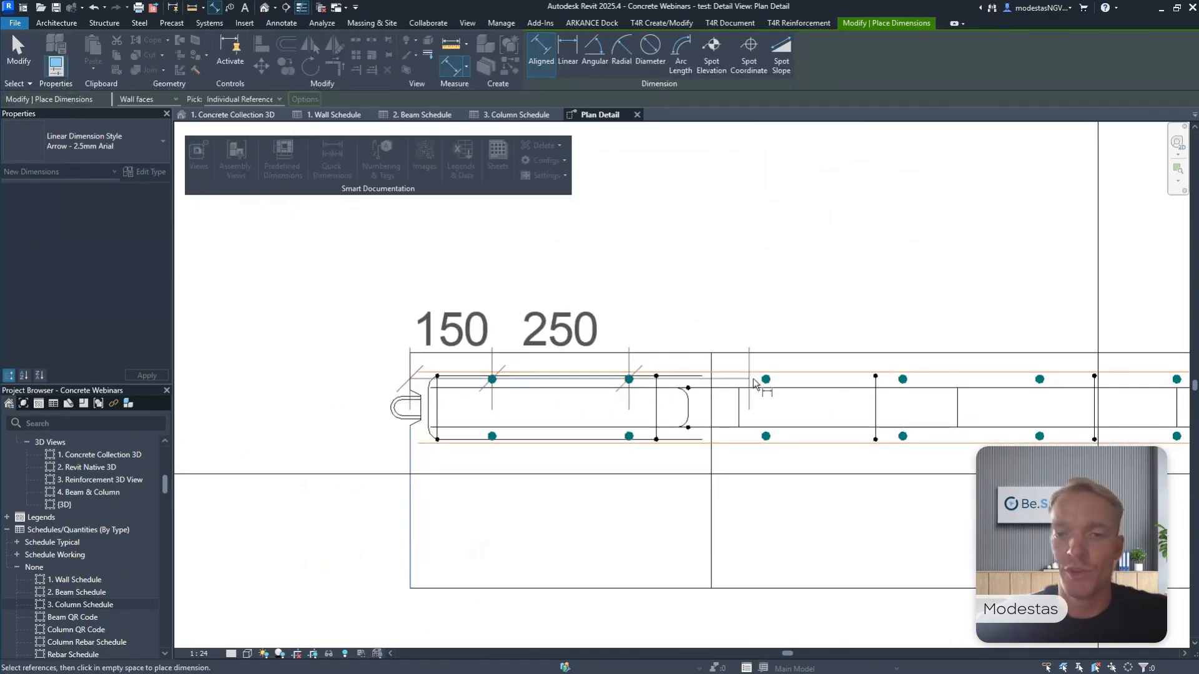
left_click(766, 379)
left_click(776, 267)
middle_click_drag(797, 273, 797, 294)
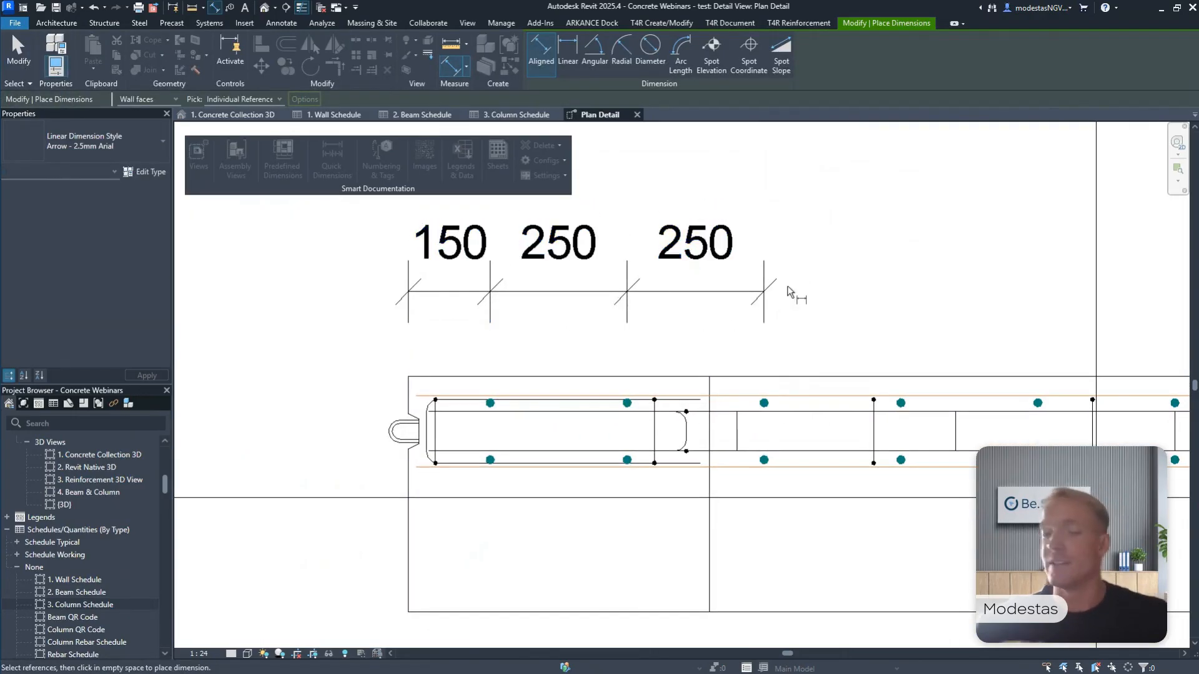
scroll(794, 294, "down", 5)
key("Escape")
key("Escape")
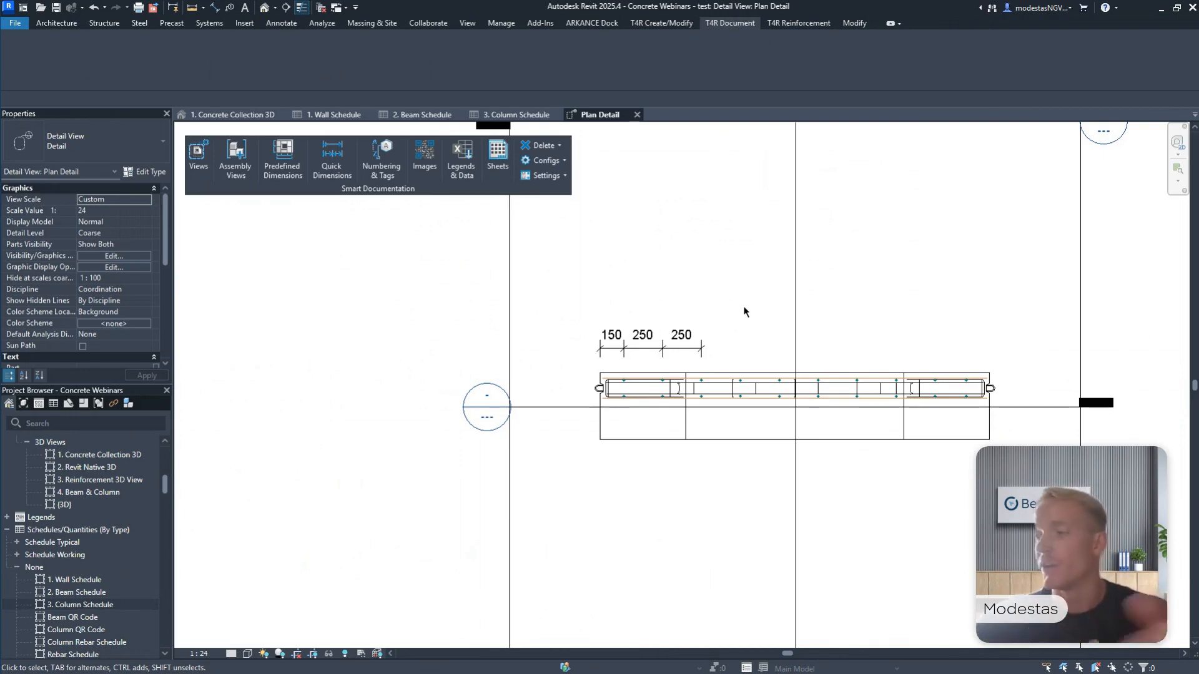
scroll(744, 311, "down", 3)
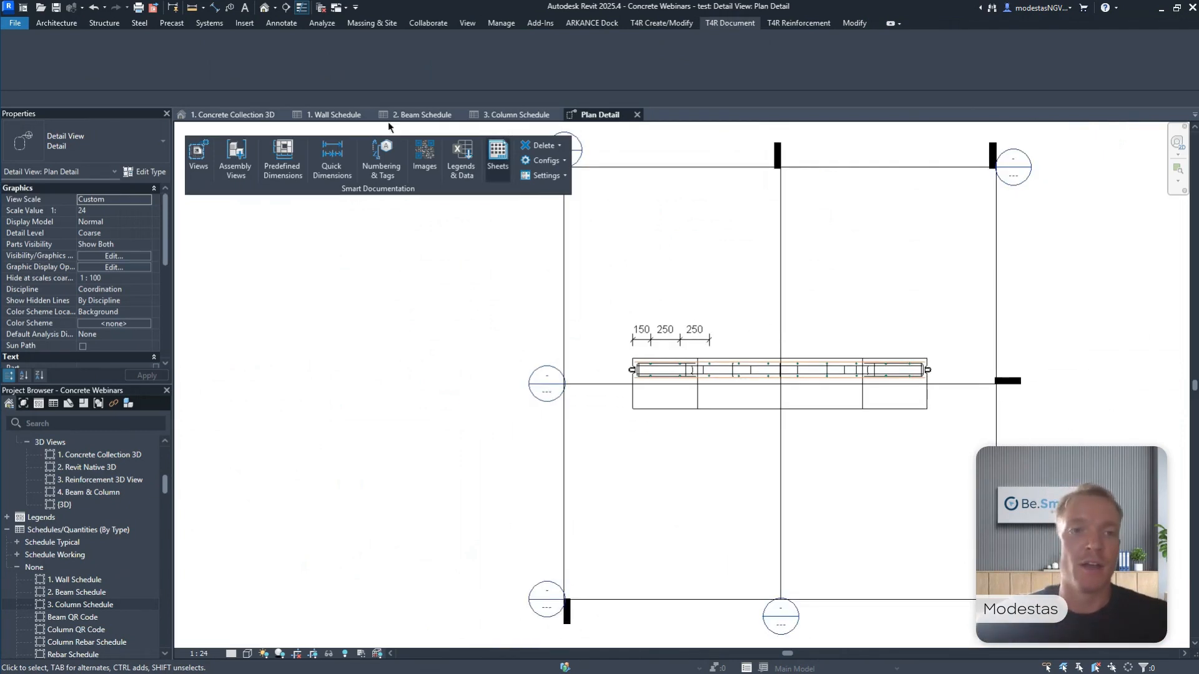
Return to the 1. Concrete Collection 3D view and remove the test assembly together with its views.
left_click(228, 119)
left_click(700, 274)
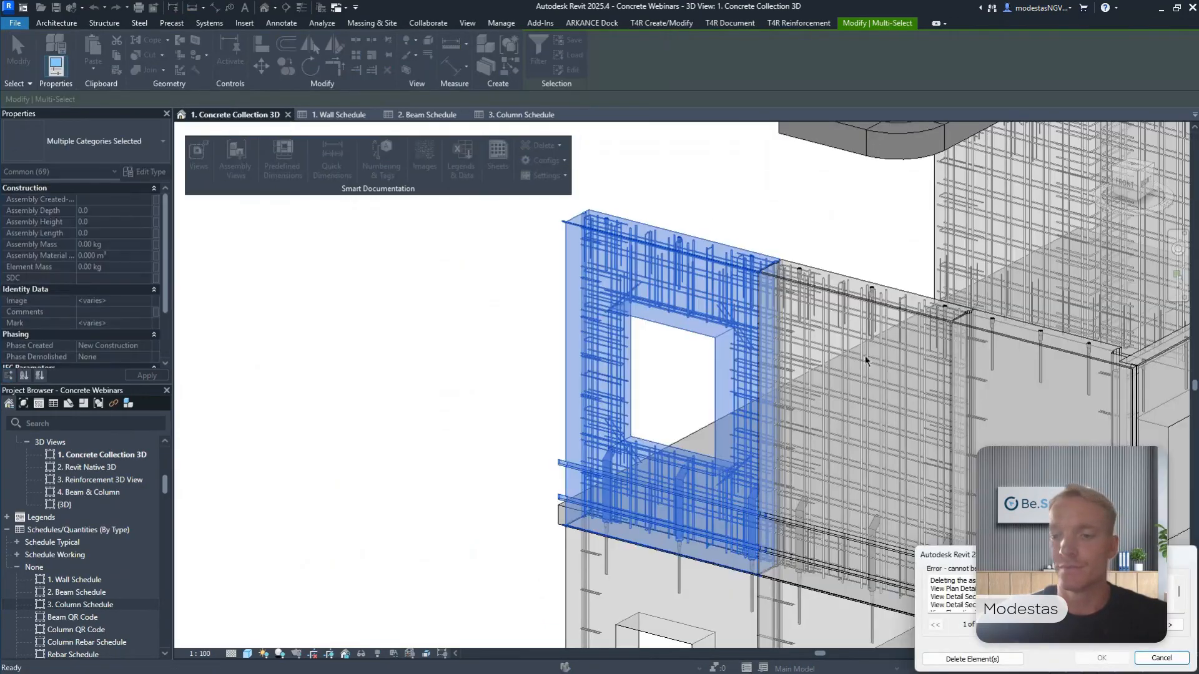
left_click(950, 661)
left_click(709, 181)
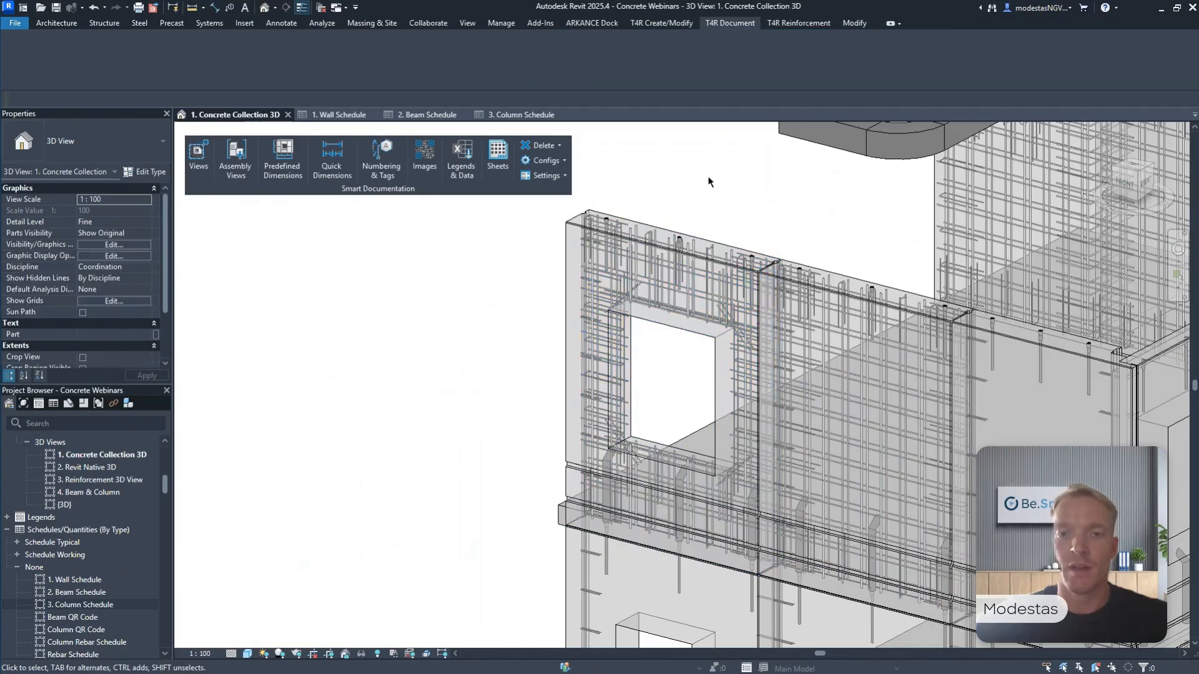
Create an assembly for the top-floor corner wall with the window opening using the S01 Precast Walls shop drawing configuration.
left_click(647, 224)
middle_click_drag(721, 177, 685, 195)
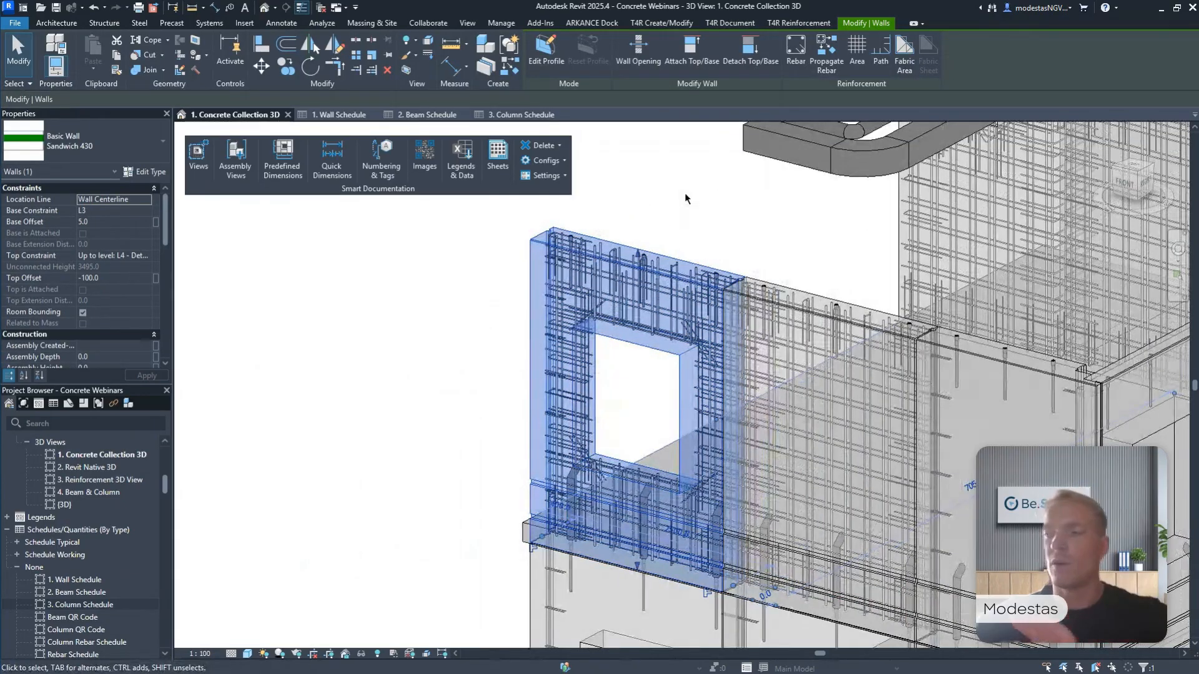
left_click(235, 166)
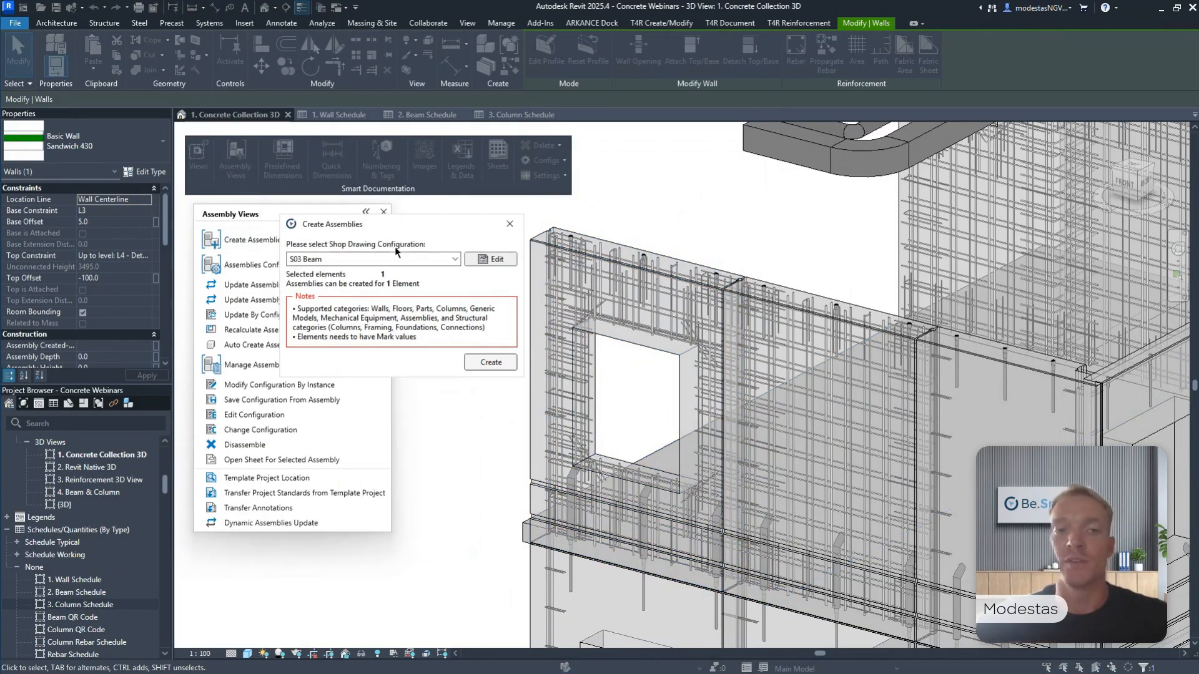
left_click(393, 259)
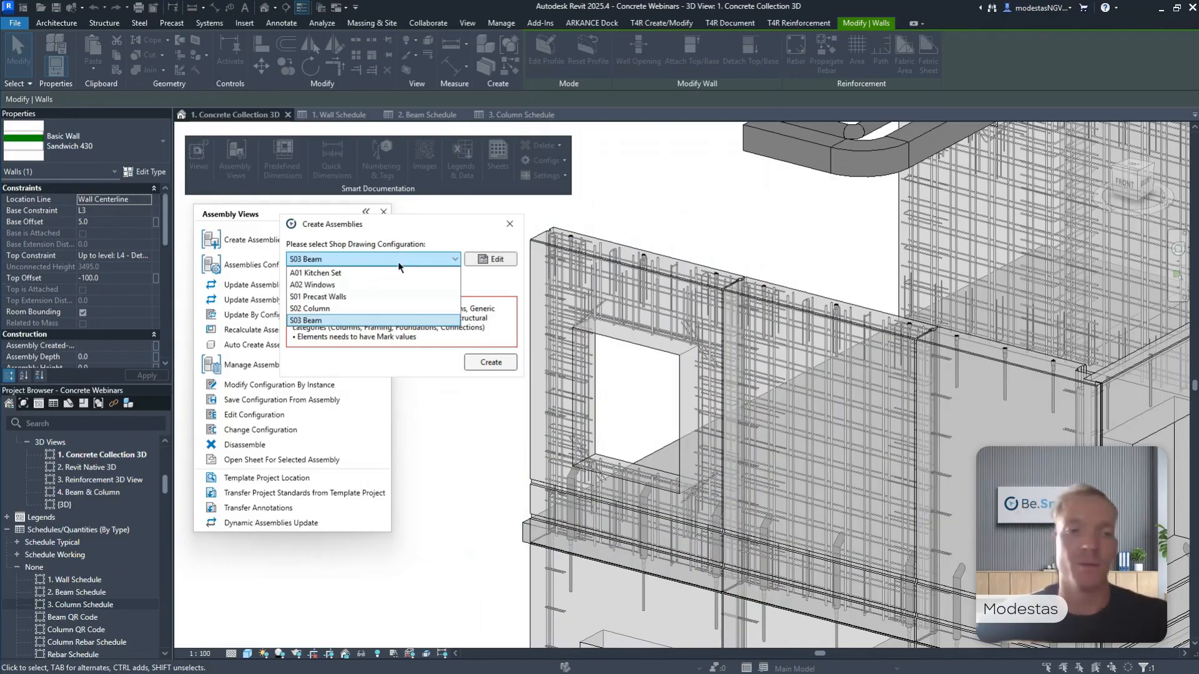
left_click(313, 296)
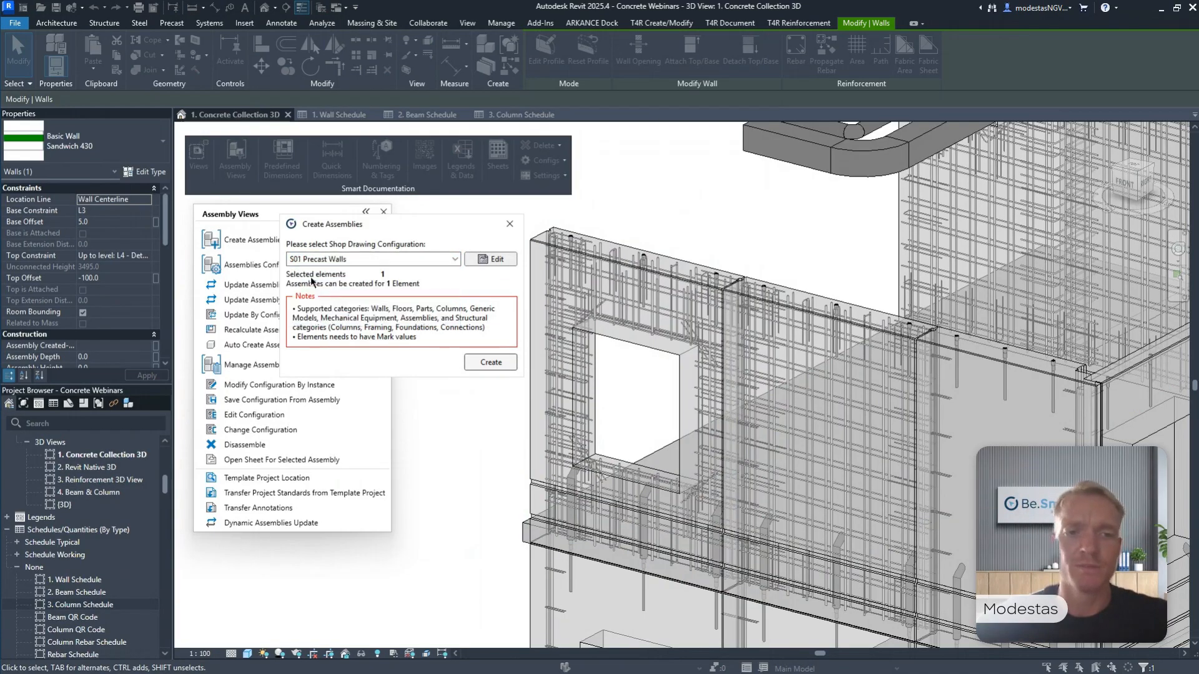
left_click(478, 363)
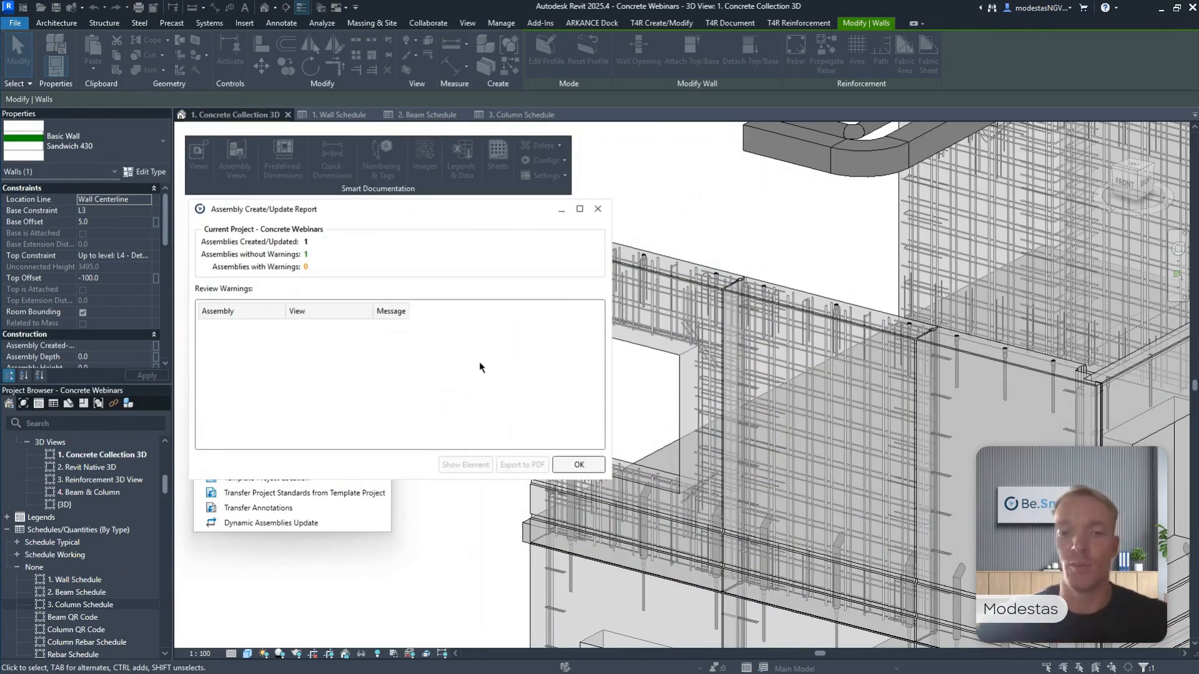
left_click(568, 459)
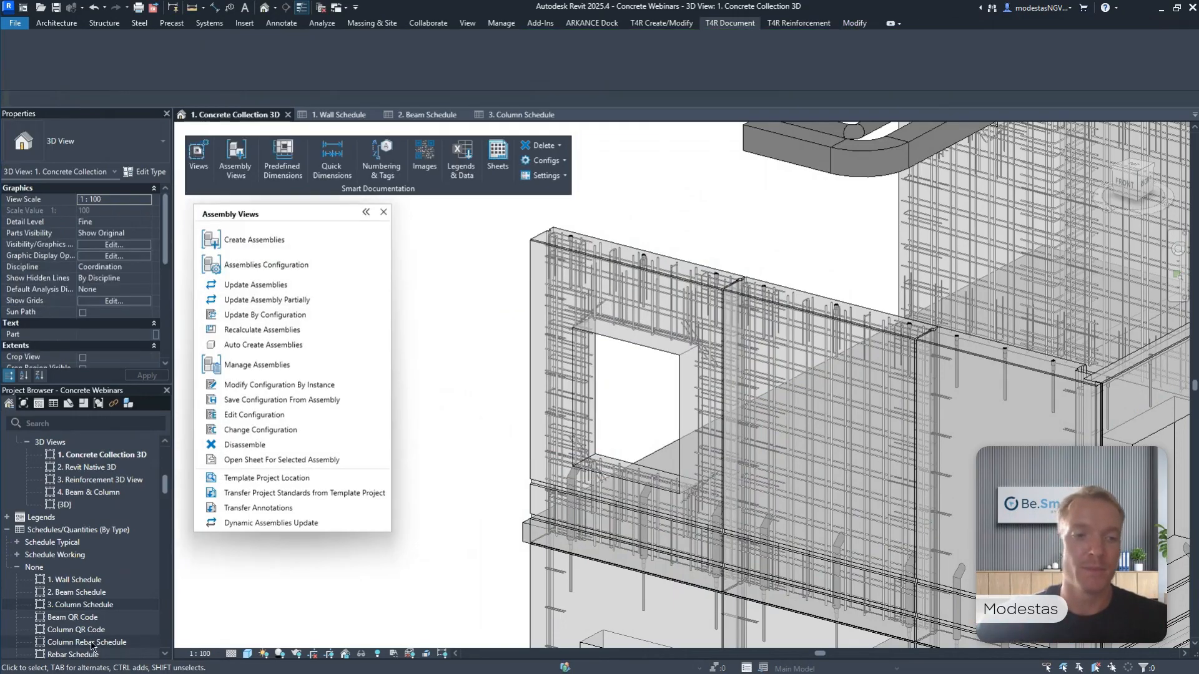
Select the new corner wall assembly and list its views, schedules and sheets in the project browser.
left_click(570, 255)
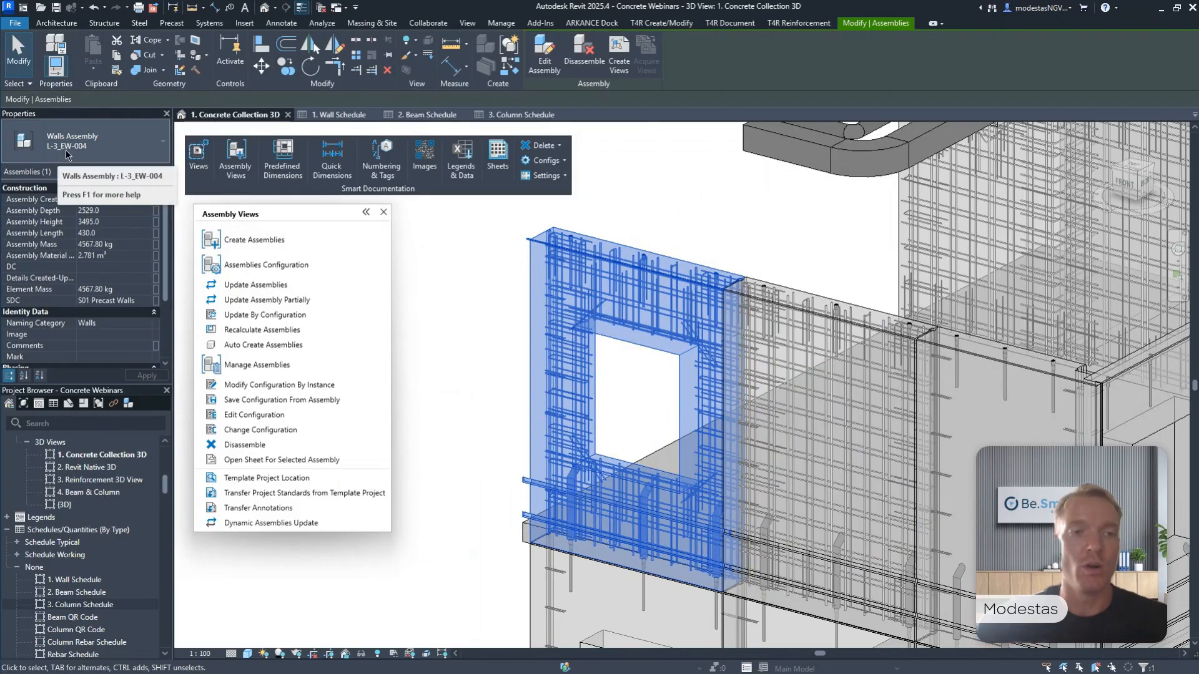
left_click_drag(165, 484, 167, 627)
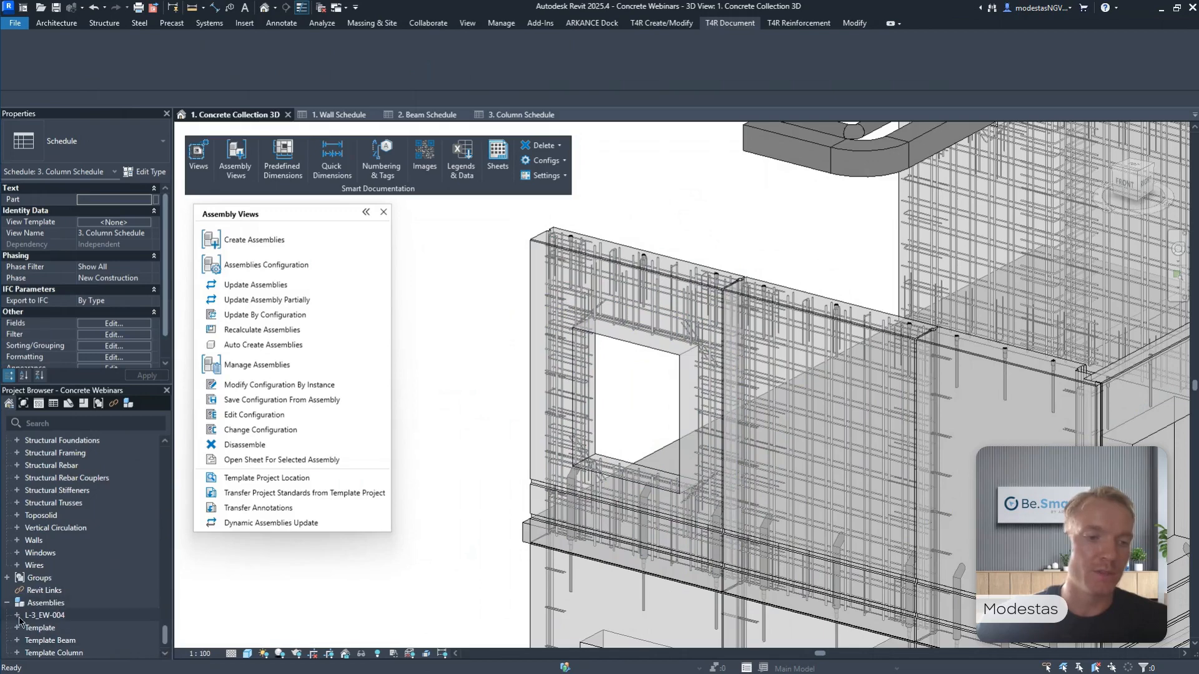
left_click(28, 615)
scroll(37, 562, "down", 5)
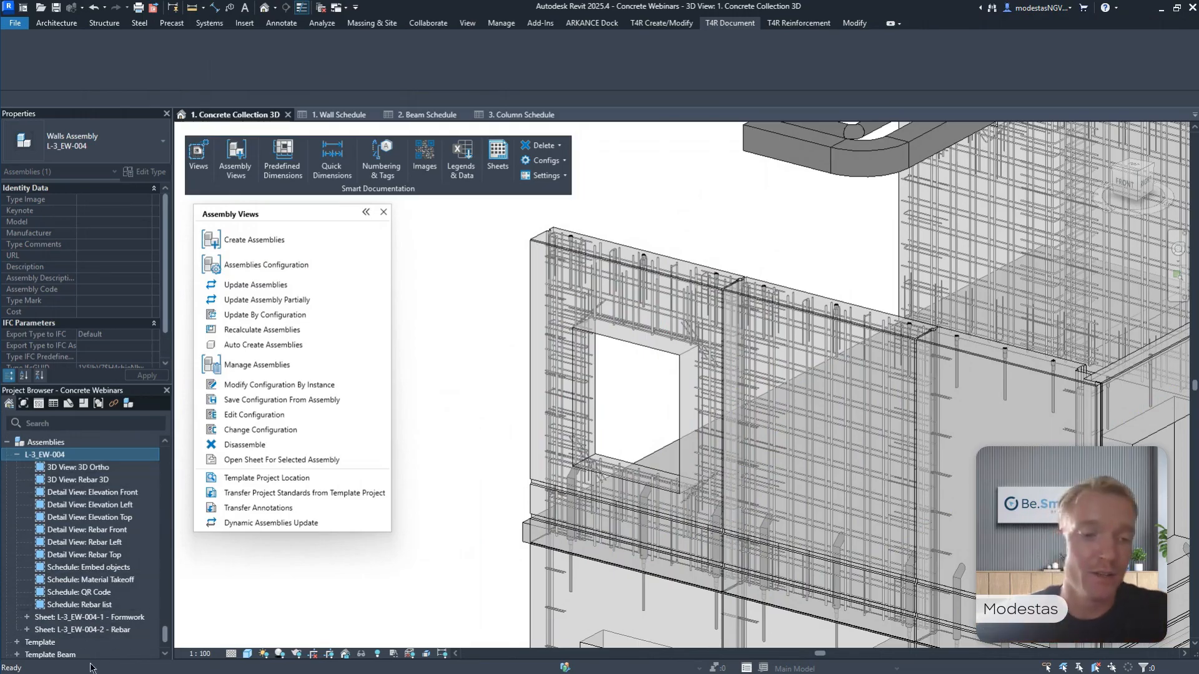
Open the assembly's Formwork sheet and clear away the Assembly Views list and the selection.
double_click(124, 617)
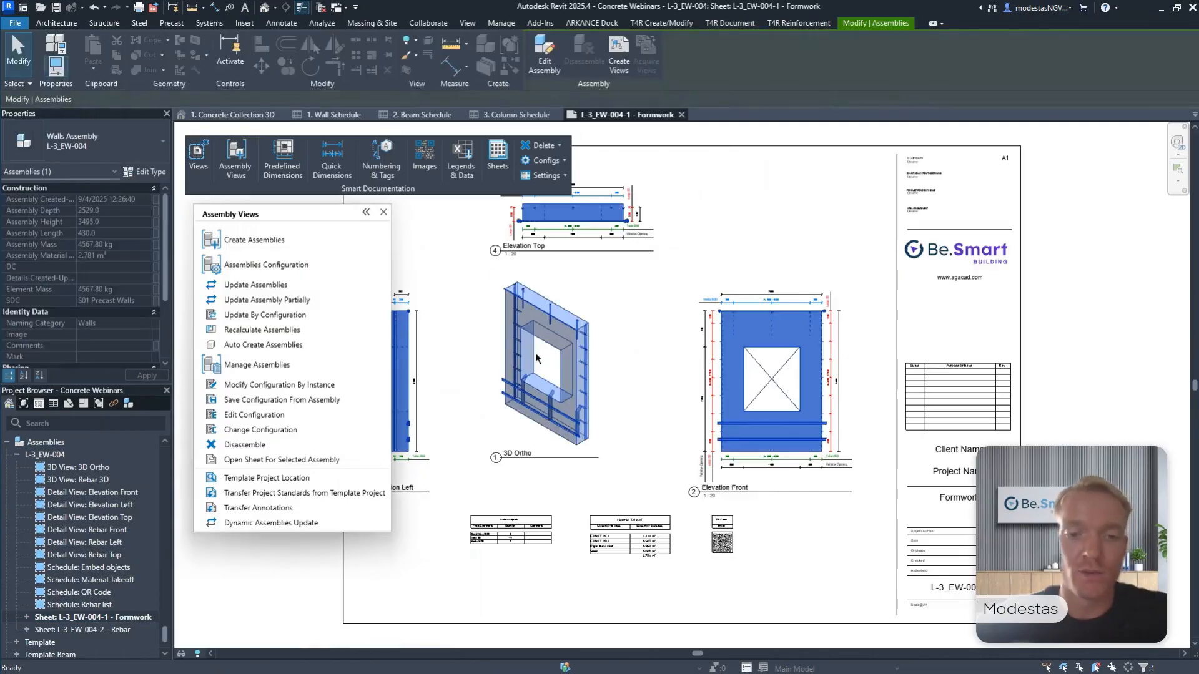
middle_click_drag(614, 322, 661, 323)
left_click(383, 212)
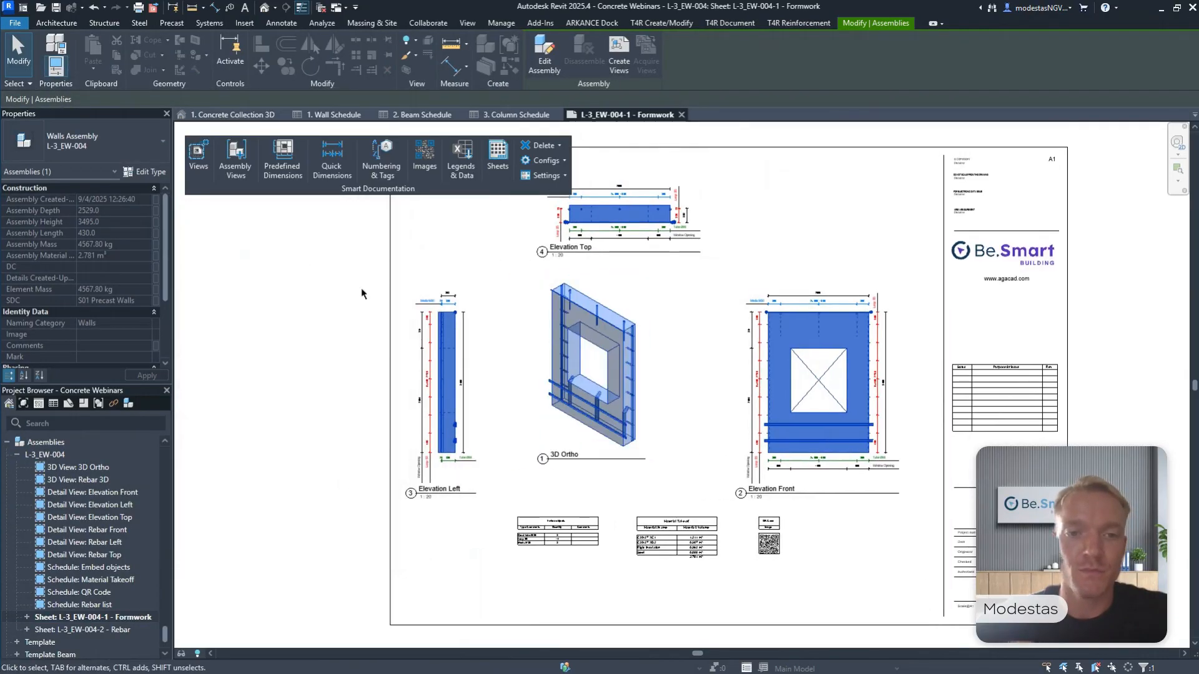
left_click(364, 292)
Examine the window opening, loop, tube and Modix dimensions in the Elevation Left view of the Formwork sheet.
scroll(407, 482, "up", 5)
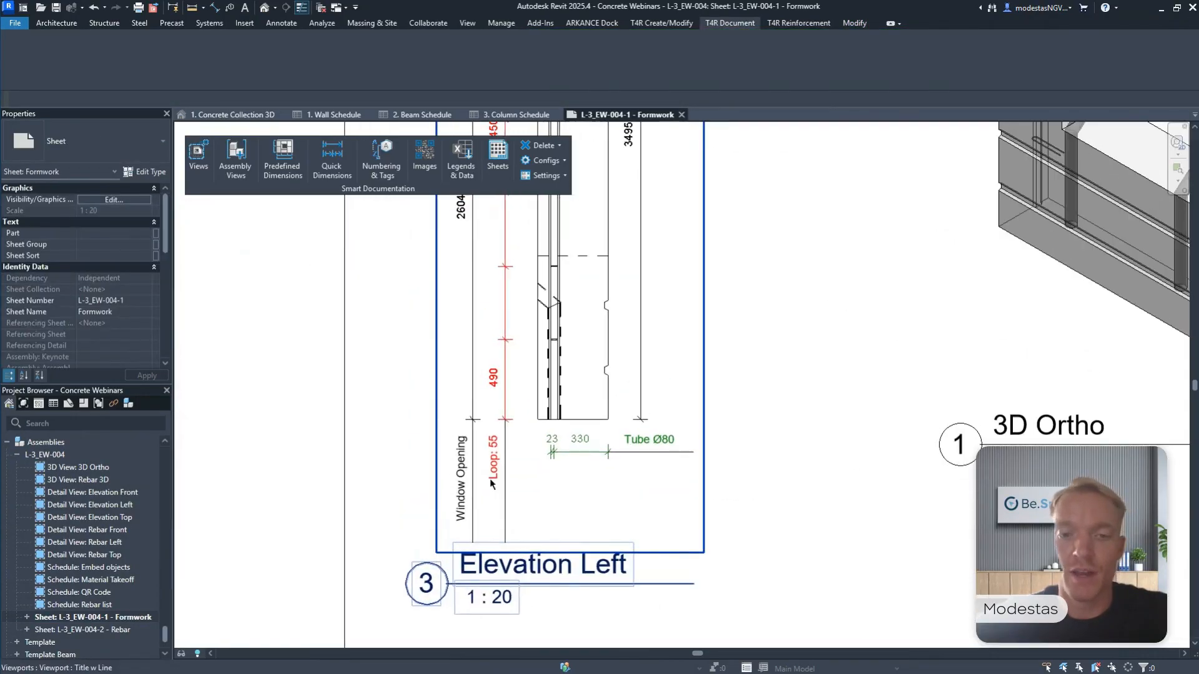
scroll(634, 463, "down", 3)
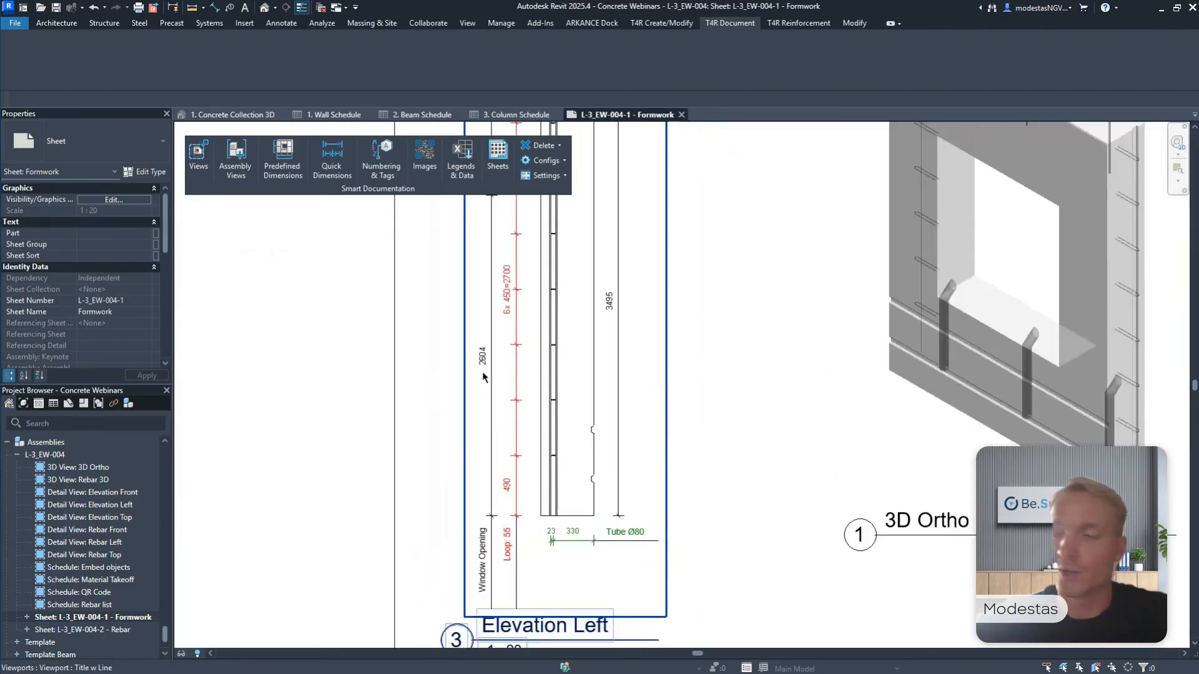
scroll(618, 543, "up", 3)
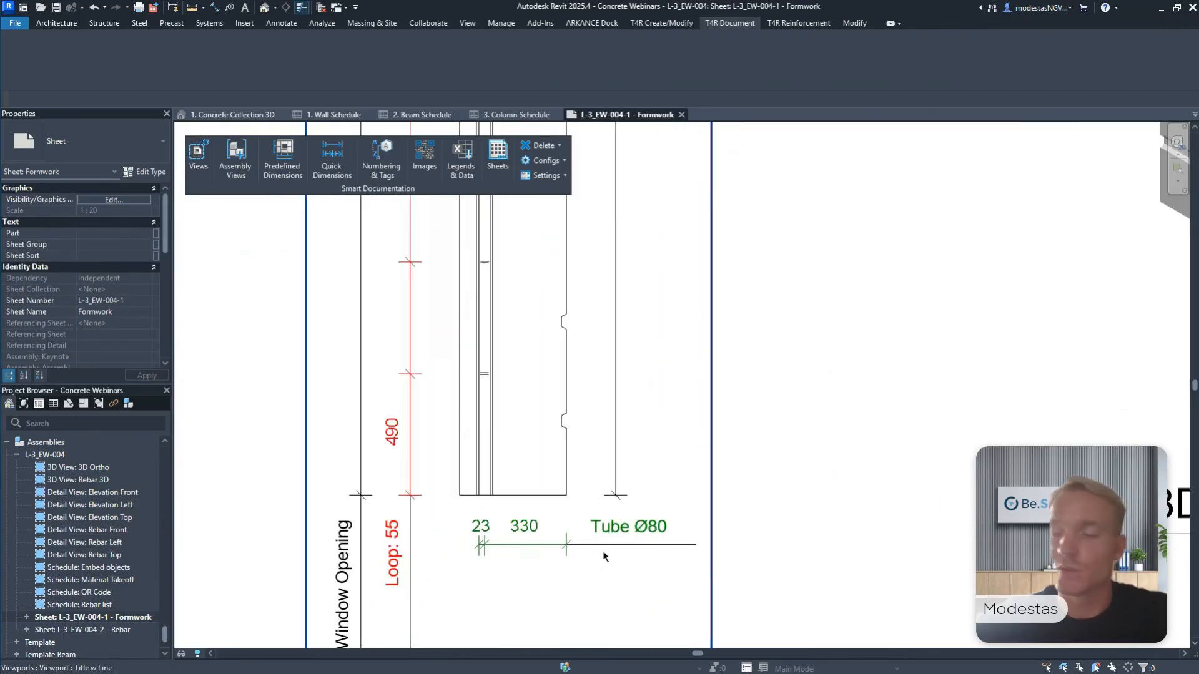
scroll(589, 549, "down", 4)
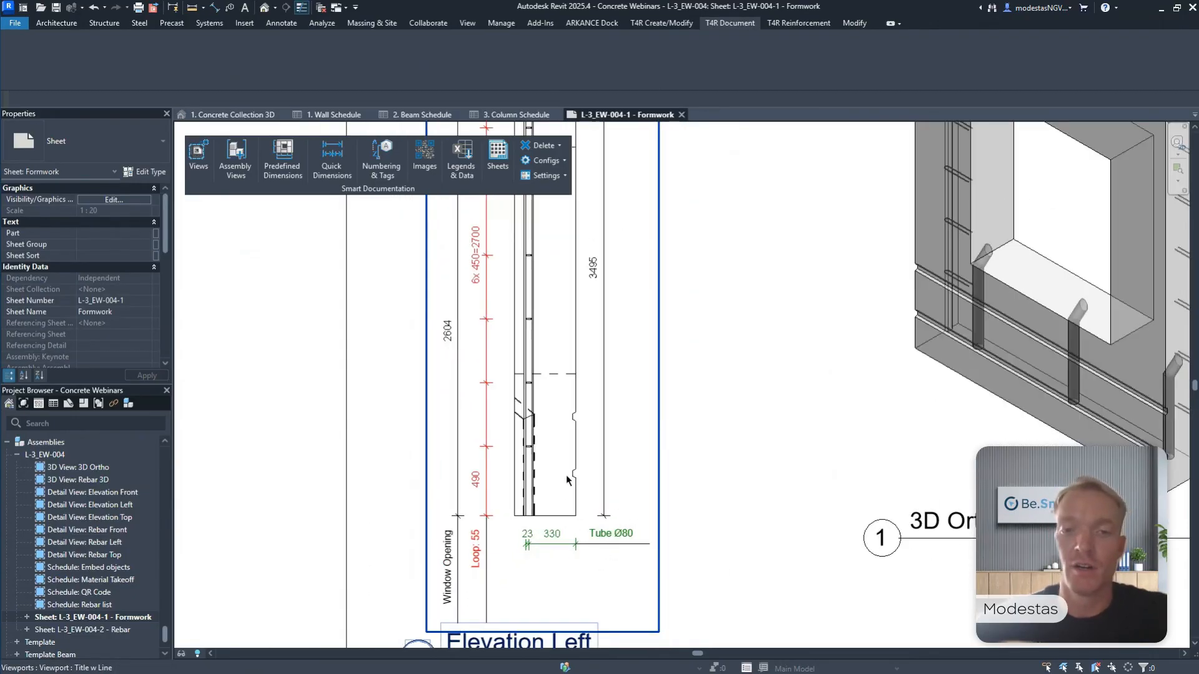
middle_click_drag(571, 486, 589, 661)
middle_click_drag(564, 379, 573, 492)
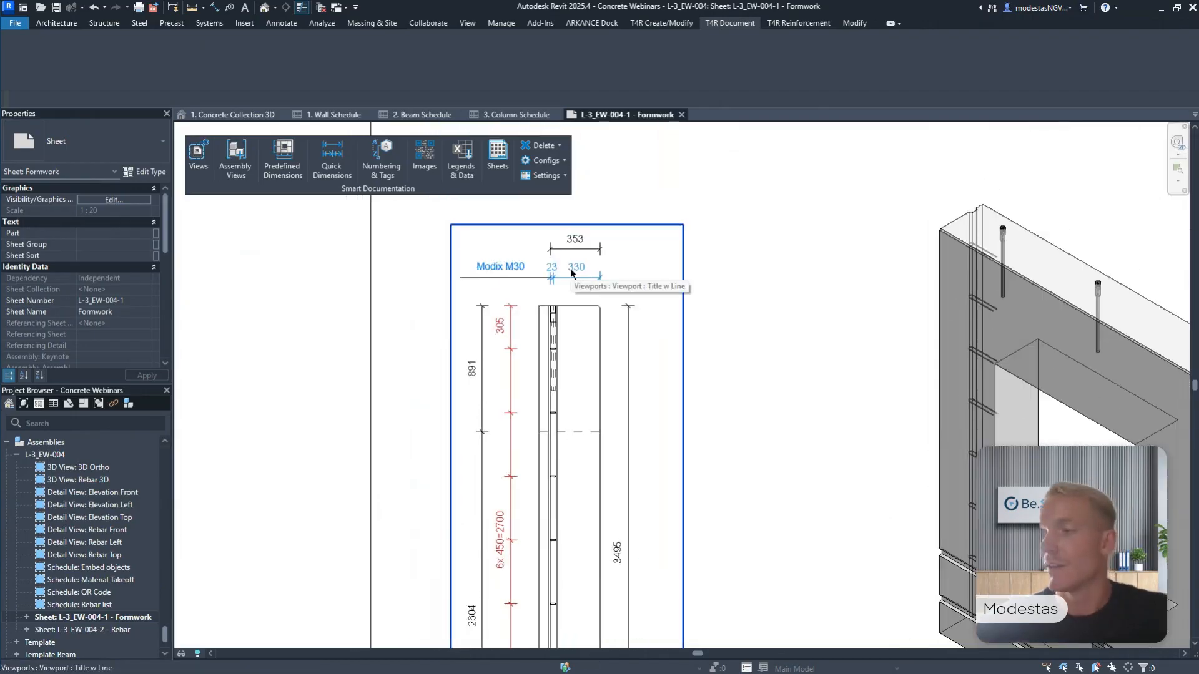
Examine the overall, Modix, loop, tube and window opening dimensions in the Elevation Top view.
scroll(672, 316, "down", 4)
scroll(620, 337, "up", 6)
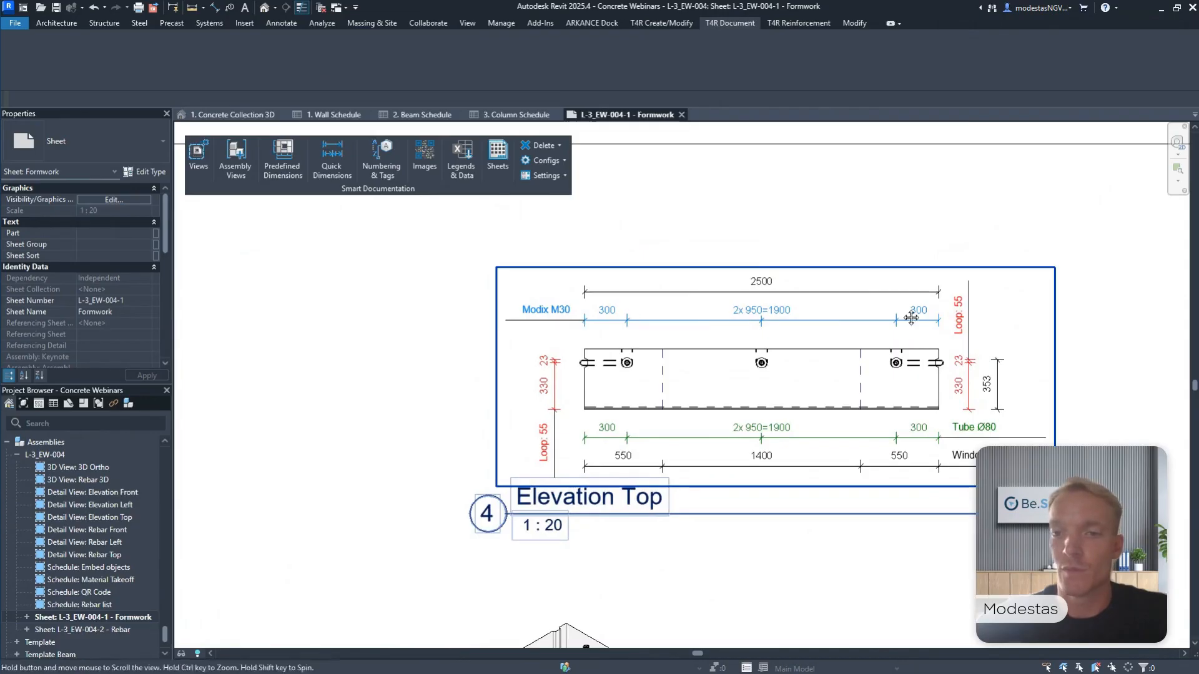
middle_click_drag(923, 306, 849, 302)
Examine the dimension strings for embedded parts and the window opening around the wall in the Elevation Front view.
middle_click_drag(1111, 400, 728, 146)
scroll(887, 262, "down", 1)
middle_click_drag(1024, 400, 776, 174)
scroll(788, 185, "down", 2)
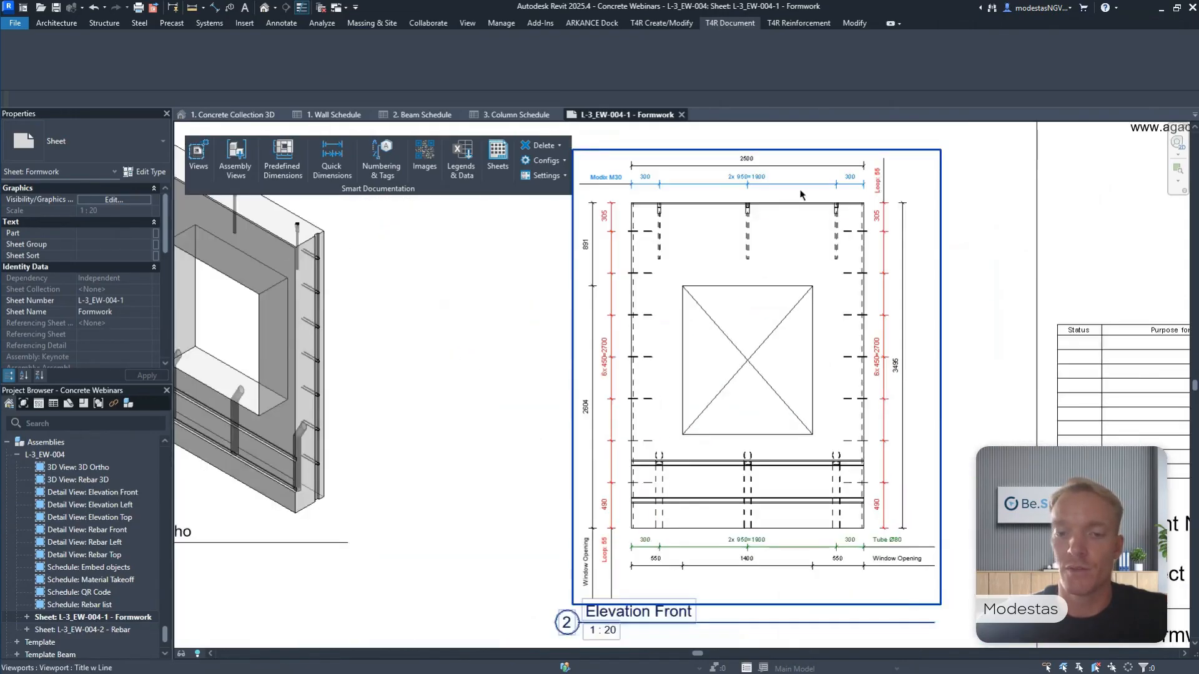
scroll(830, 281, "up", 1)
middle_click_drag(776, 230, 795, 295)
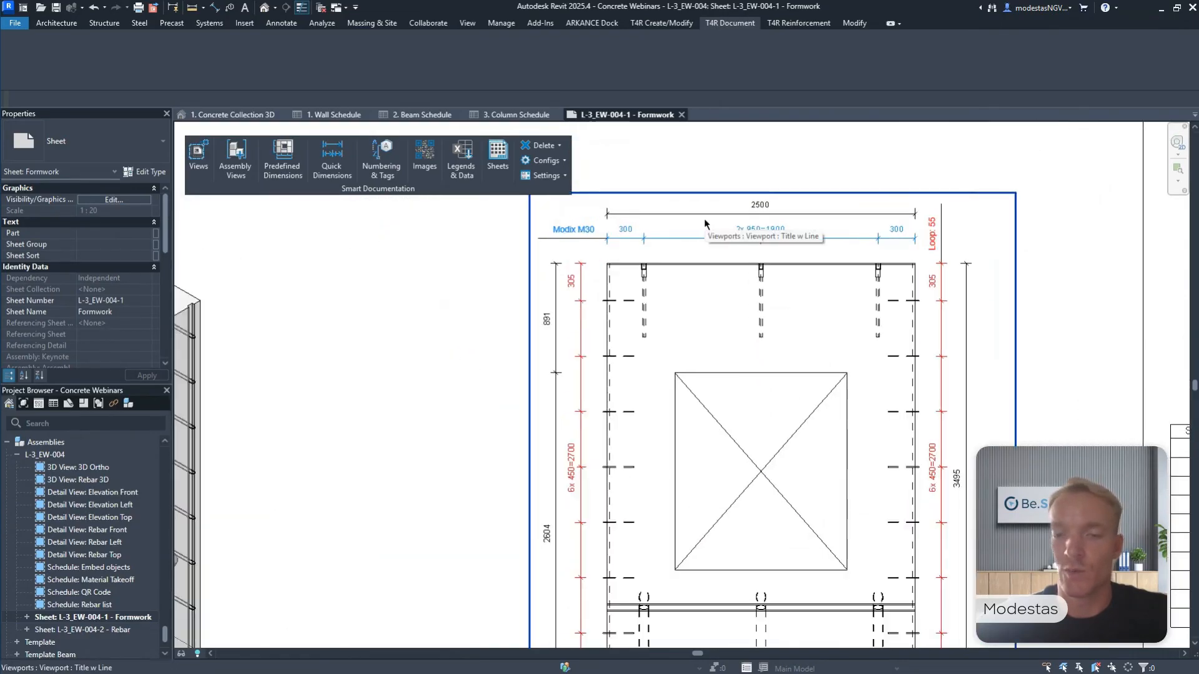
middle_click_drag(728, 429, 738, 280)
scroll(969, 542, "up", 3)
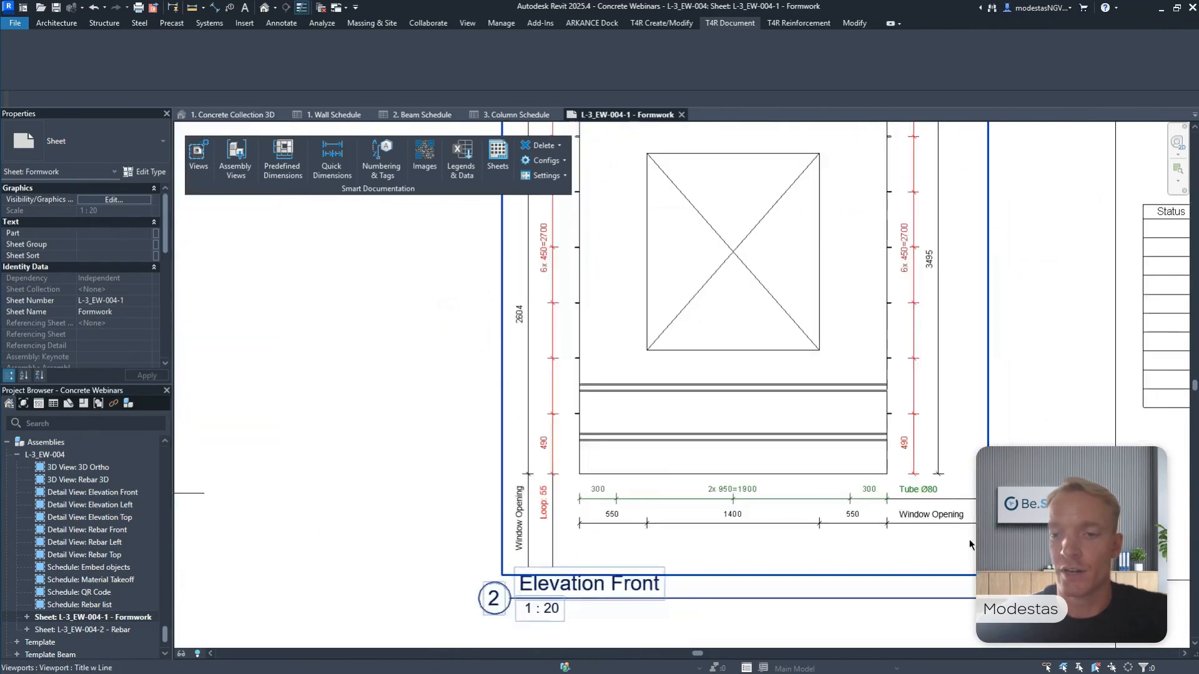
Examine the Embed objects, Material Takeoff and QR Code schedules on the Formwork sheet.
scroll(909, 496, "down", 6)
middle_click_drag(628, 507, 841, 320)
scroll(550, 436, "up", 9)
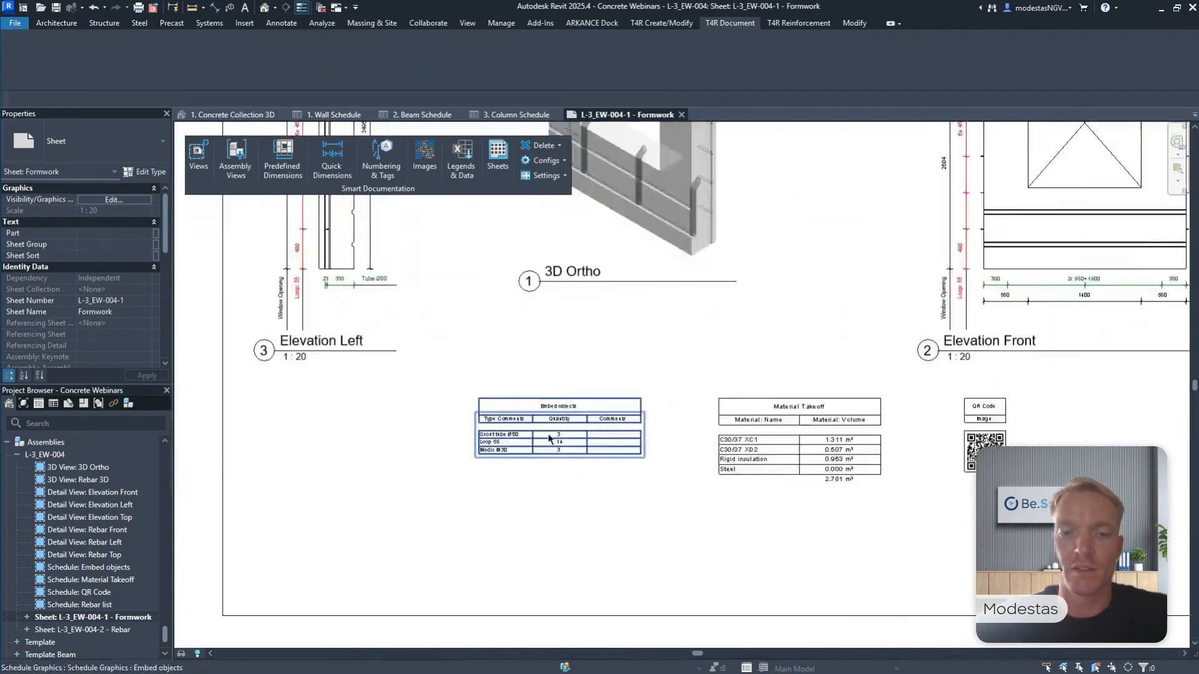
middle_click_drag(522, 440, 575, 404)
scroll(569, 400, "up", 1)
scroll(574, 359, "down", 3)
middle_click_drag(879, 382, 554, 355)
middle_click_drag(874, 350, 484, 353)
scroll(783, 361, "up", 2)
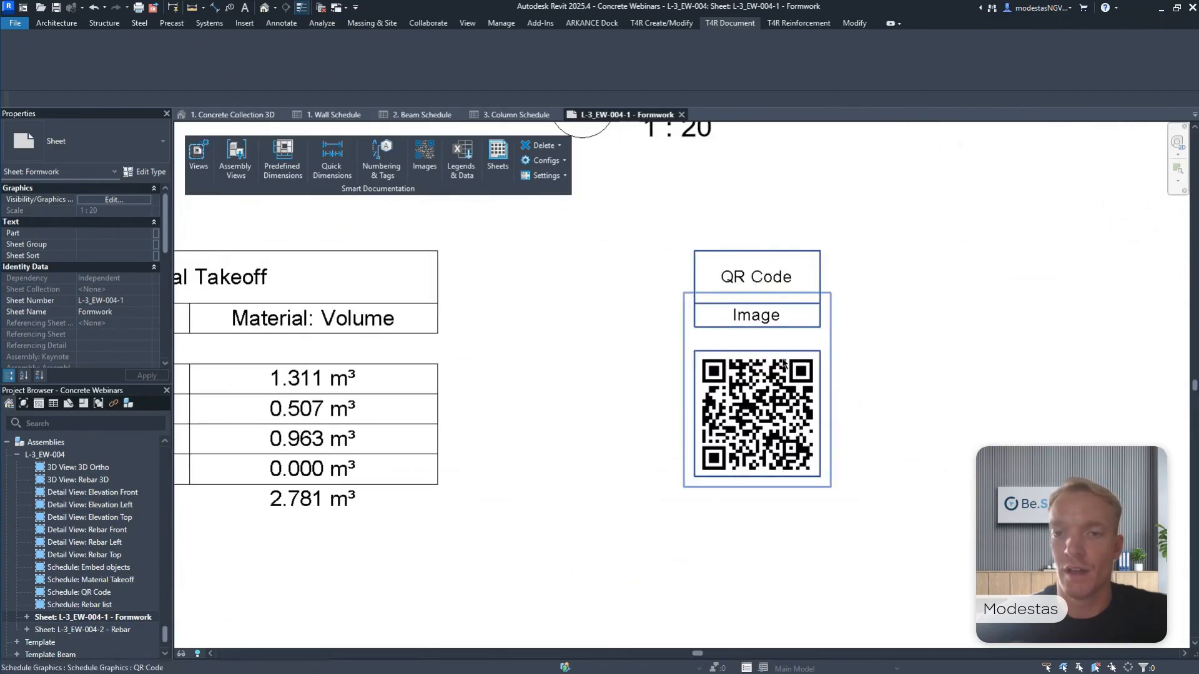
scroll(791, 367, "down", 8)
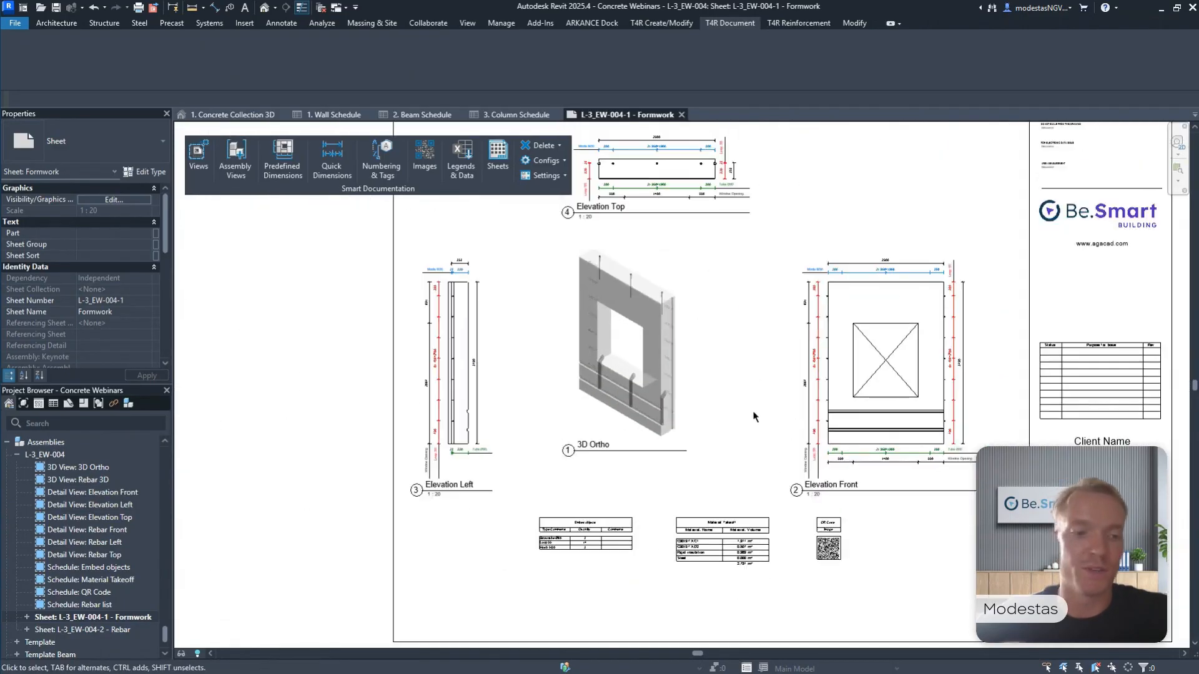
Open the assembly's Rebar sheet and examine the Rebar 3D view and the bar spacing dimensions in the Rebar Top view.
double_click(113, 630)
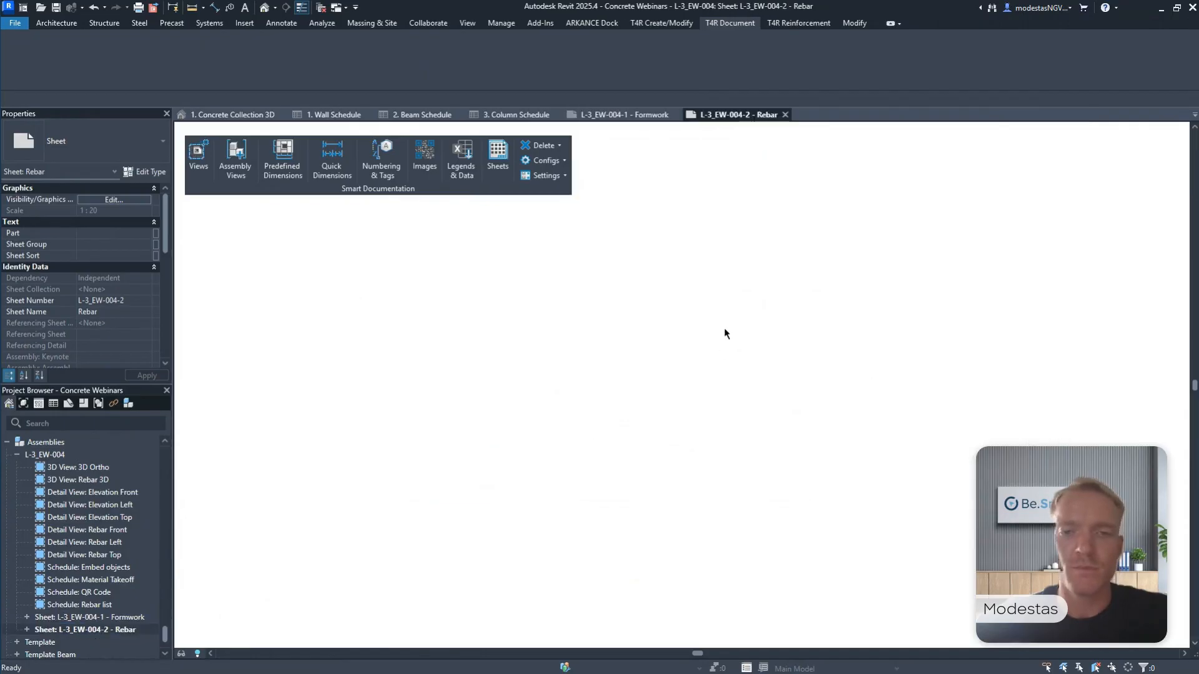
scroll(482, 245, "up", 4)
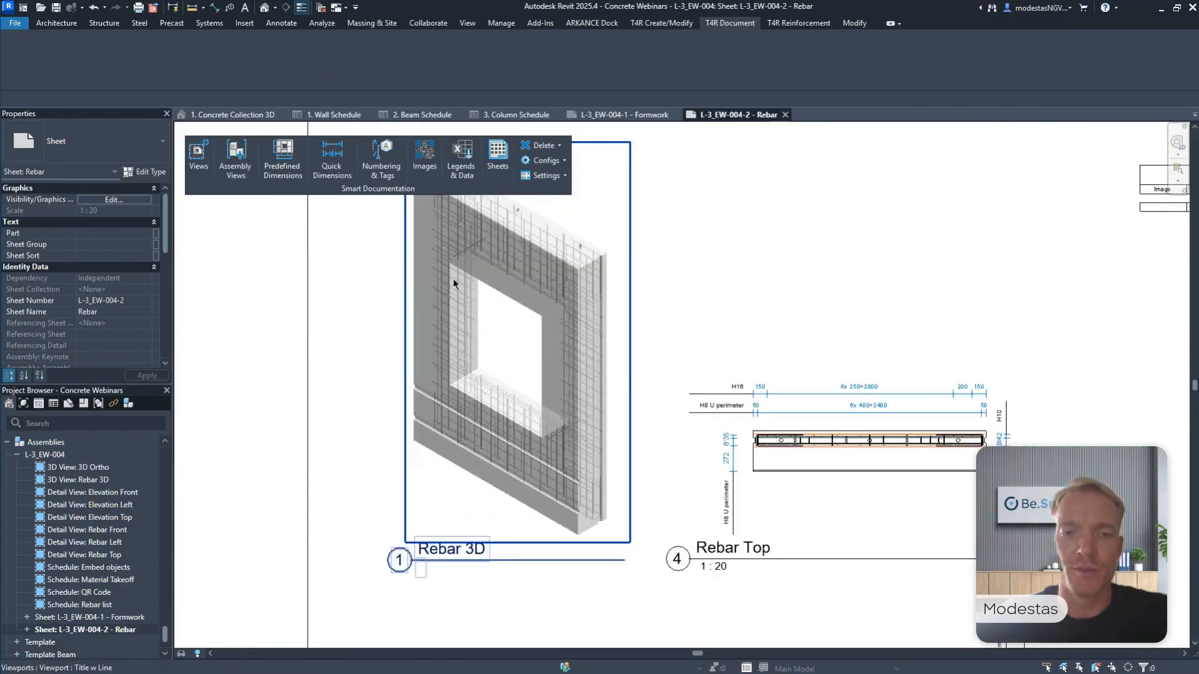
scroll(925, 519, "up", 4)
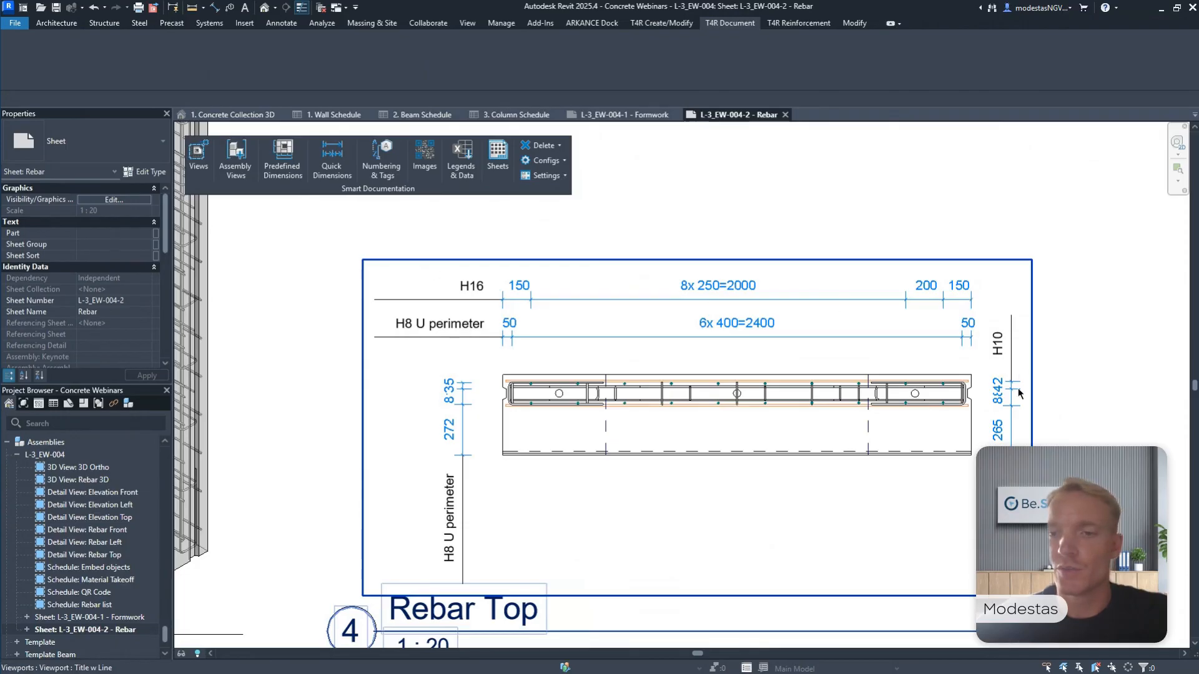
scroll(477, 328, "down", 3)
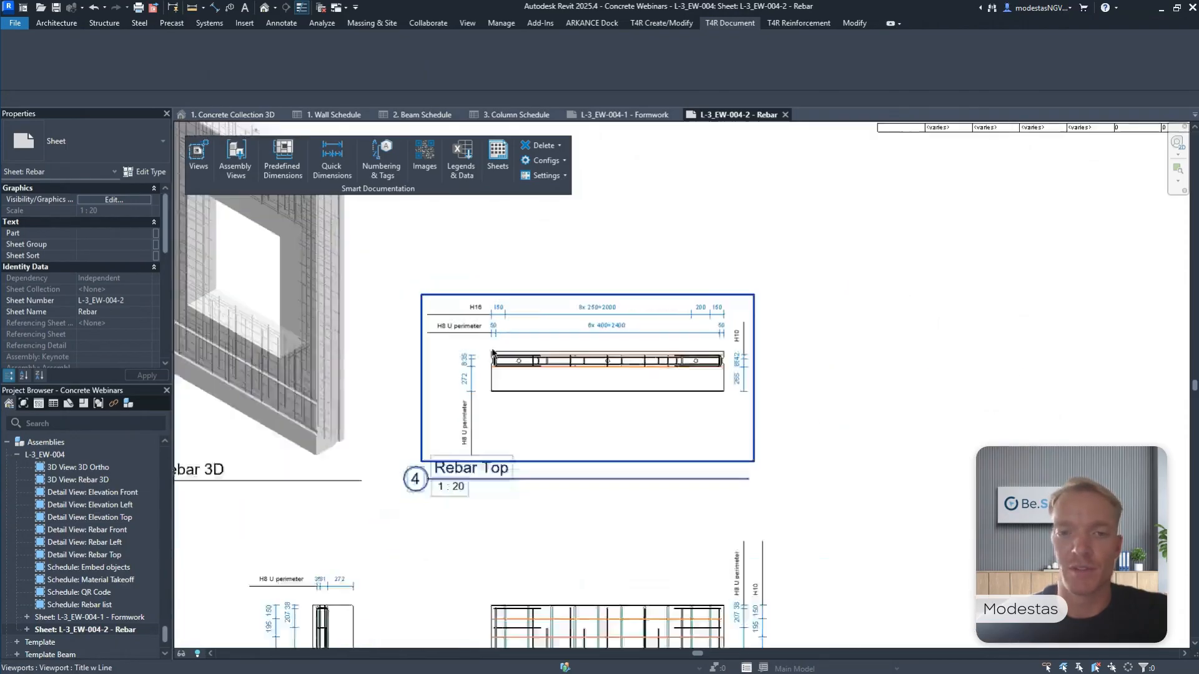
Examine the reinforcement spacing dimensions in the Rebar Front and Rebar Left views of the Rebar sheet.
middle_click_drag(690, 495, 687, 233)
scroll(684, 344, "up", 2)
scroll(794, 294, "down", 2)
middle_click_drag(790, 346, 805, 211)
middle_click_drag(505, 327, 698, 297)
scroll(551, 336, "up", 3)
scroll(551, 332, "down", 6)
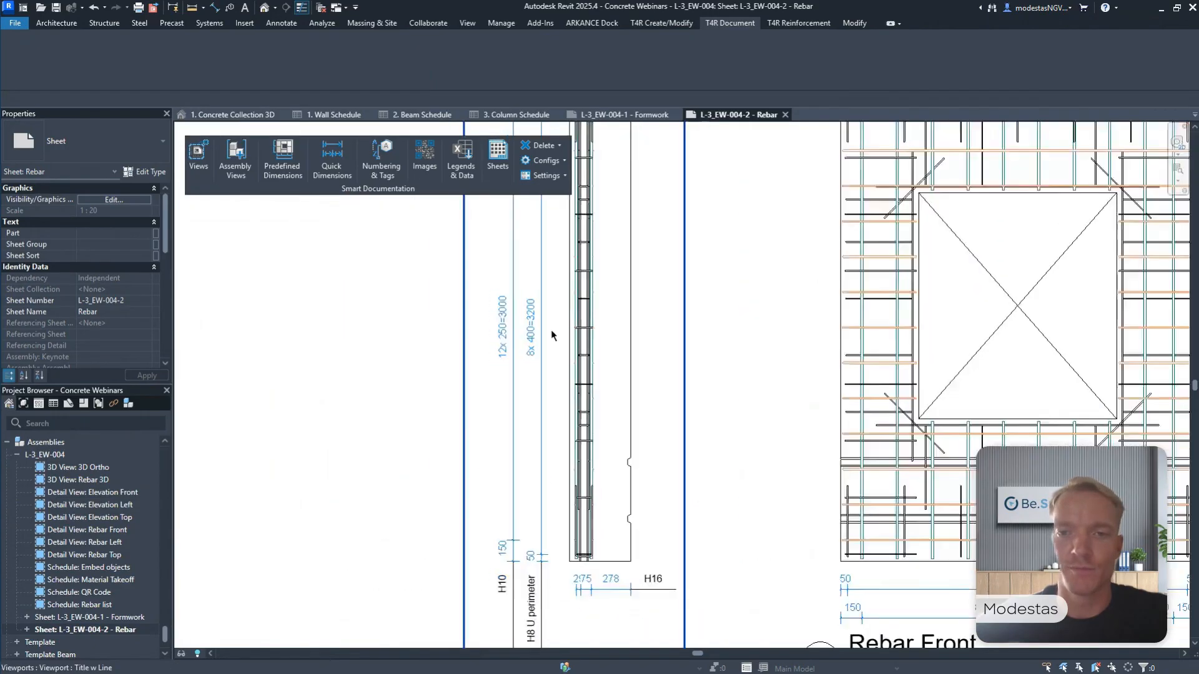
Create rebar images for the Rebar list schedule on the Rebar sheet, and dismiss the list of image tools.
middle_click_drag(829, 230, 596, 576)
scroll(692, 275, "up", 4)
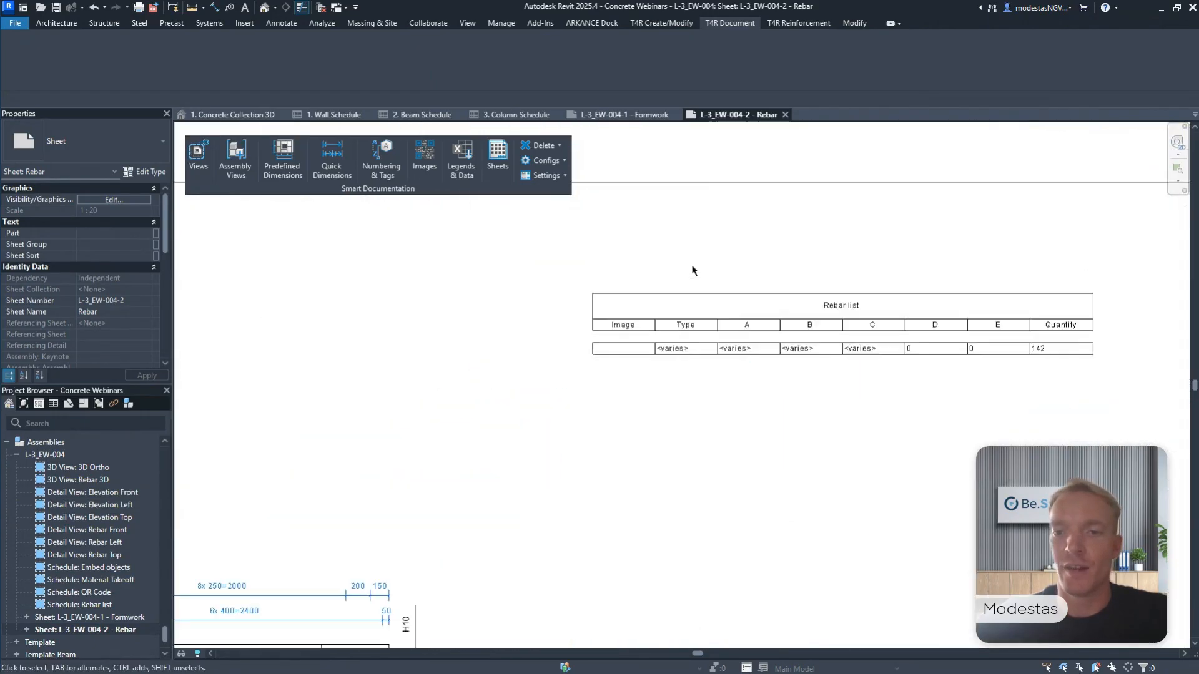
scroll(693, 268, "down", 1)
left_click(425, 163)
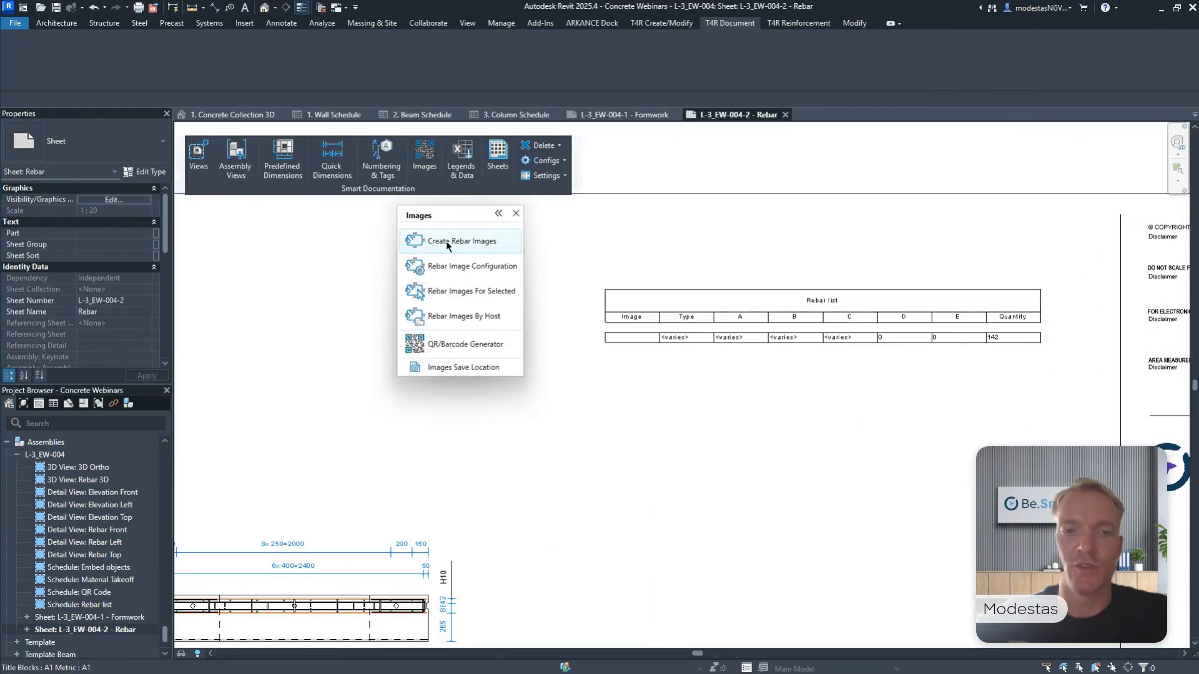
left_click(447, 242)
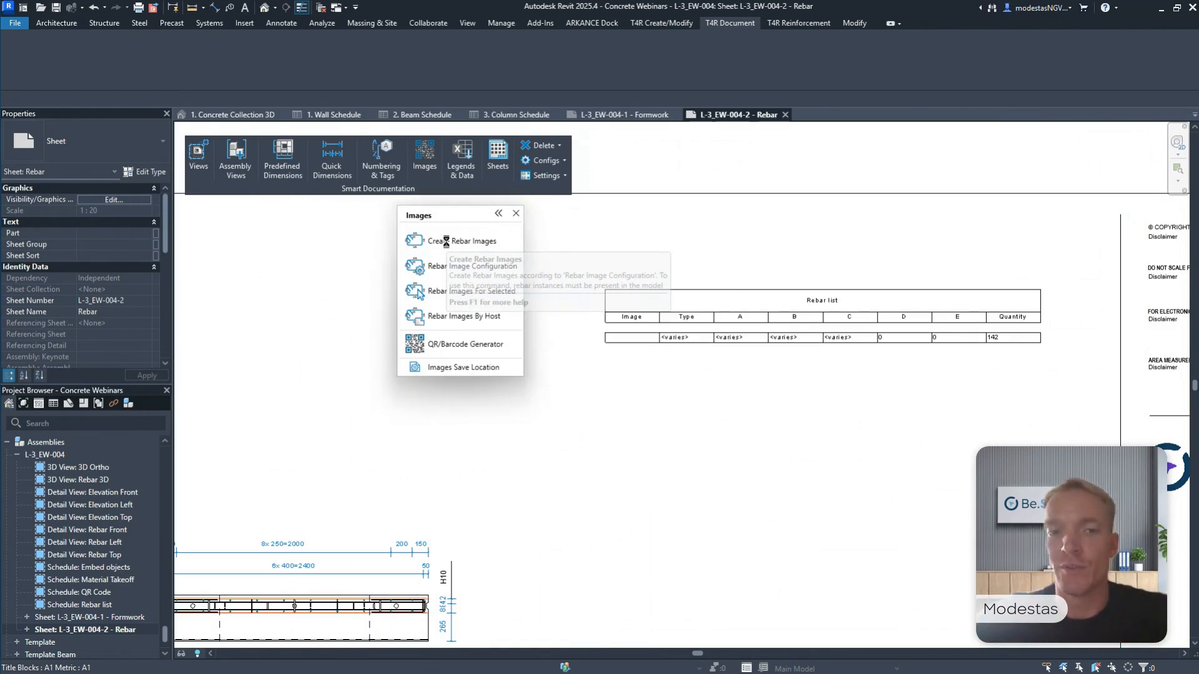
left_click(516, 214)
Examine the bar shape images, types, lengths and quantities in the Rebar list schedule.
scroll(616, 246, "down", 4)
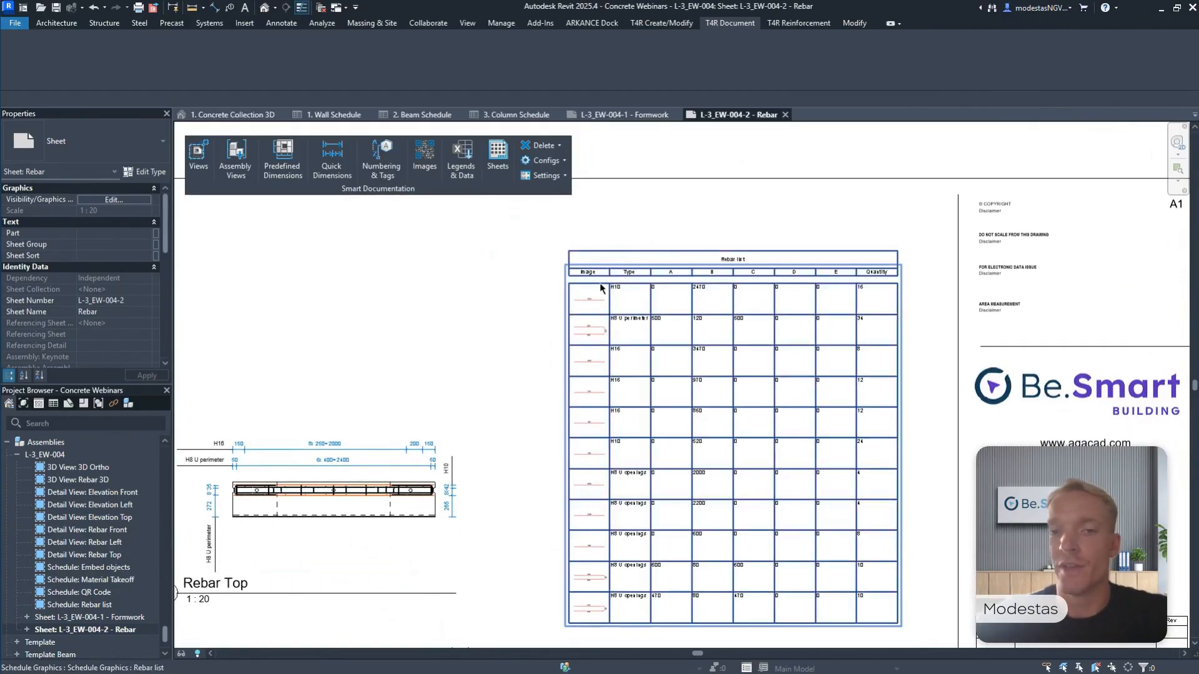
scroll(600, 287, "up", 6)
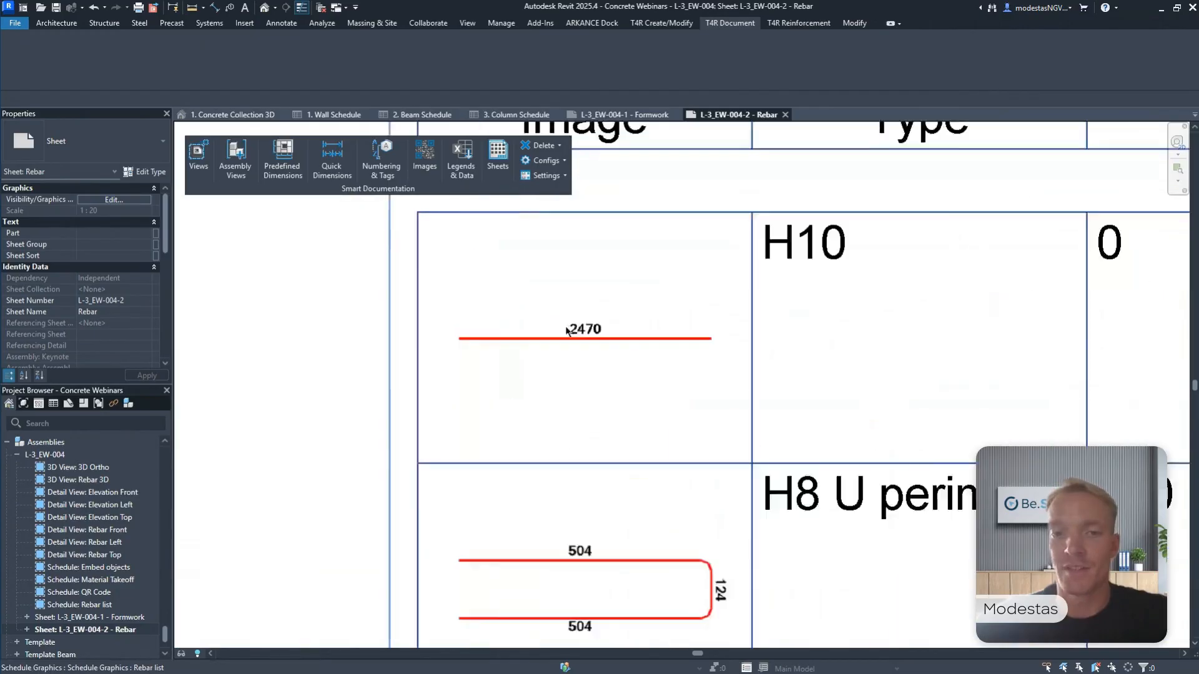
scroll(566, 331, "up", 2)
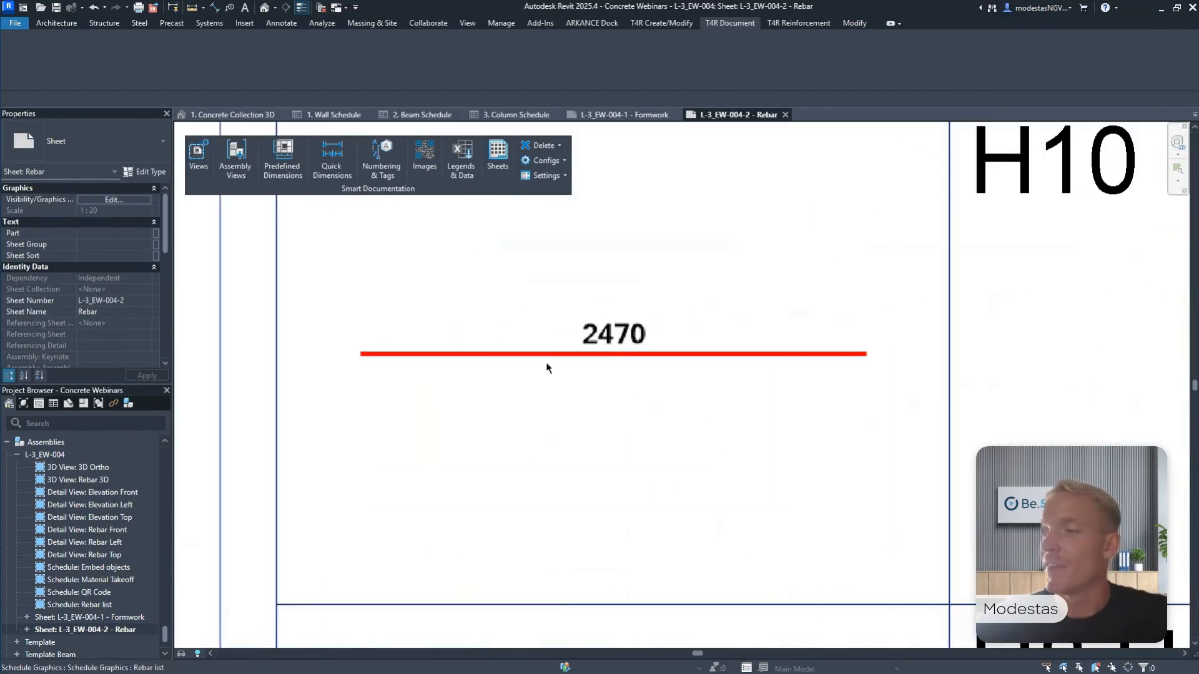
scroll(594, 372, "up", 1)
scroll(689, 249, "down", 5)
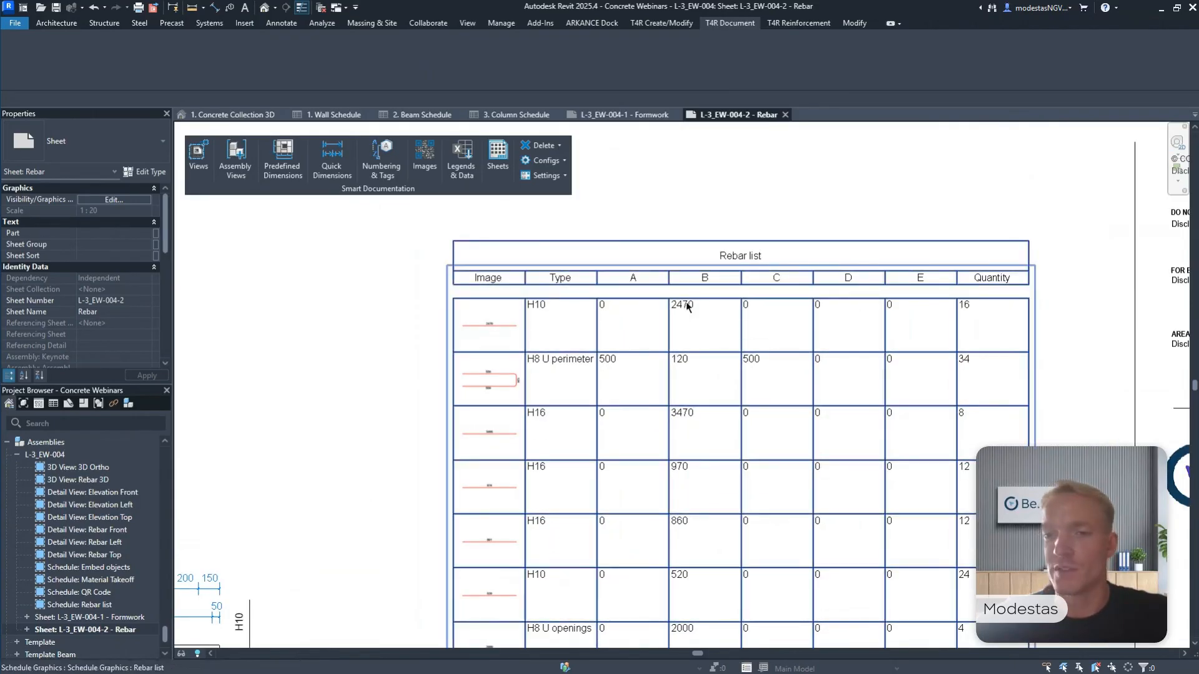
scroll(1015, 287, "up", 3)
scroll(996, 295, "down", 6)
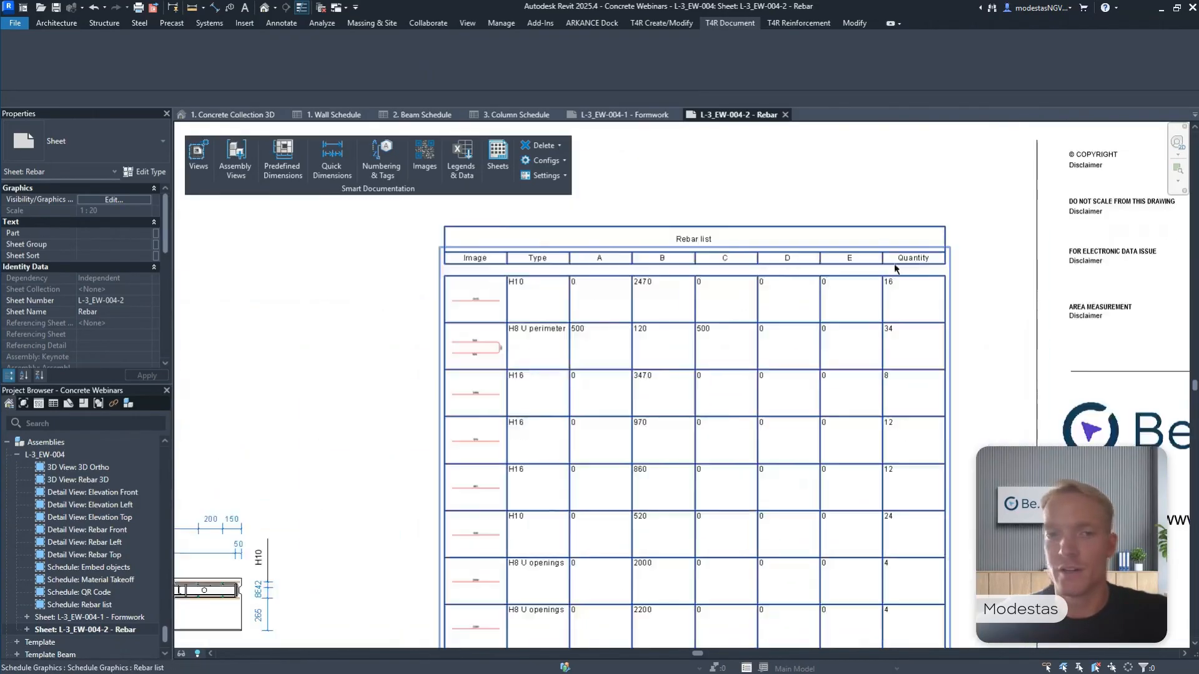
left_click_drag(621, 215, 623, 269)
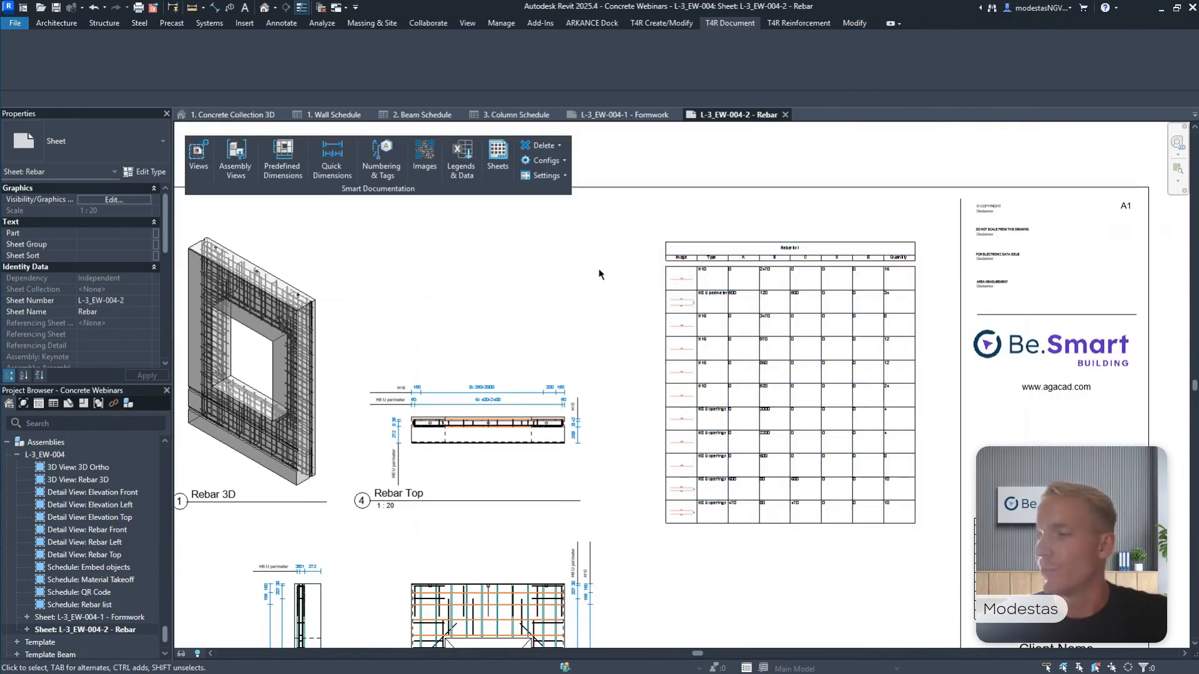
Show the whole Rebar sheet and return the floating Smart Documentation panel to the ribbon.
scroll(612, 262, "down", 4)
middle_click_drag(678, 263, 702, 257)
mouse_move(699, 177)
middle_mouse_down()
mouse_move(709, 182)
mouse_move(680, 192)
middle_mouse_up()
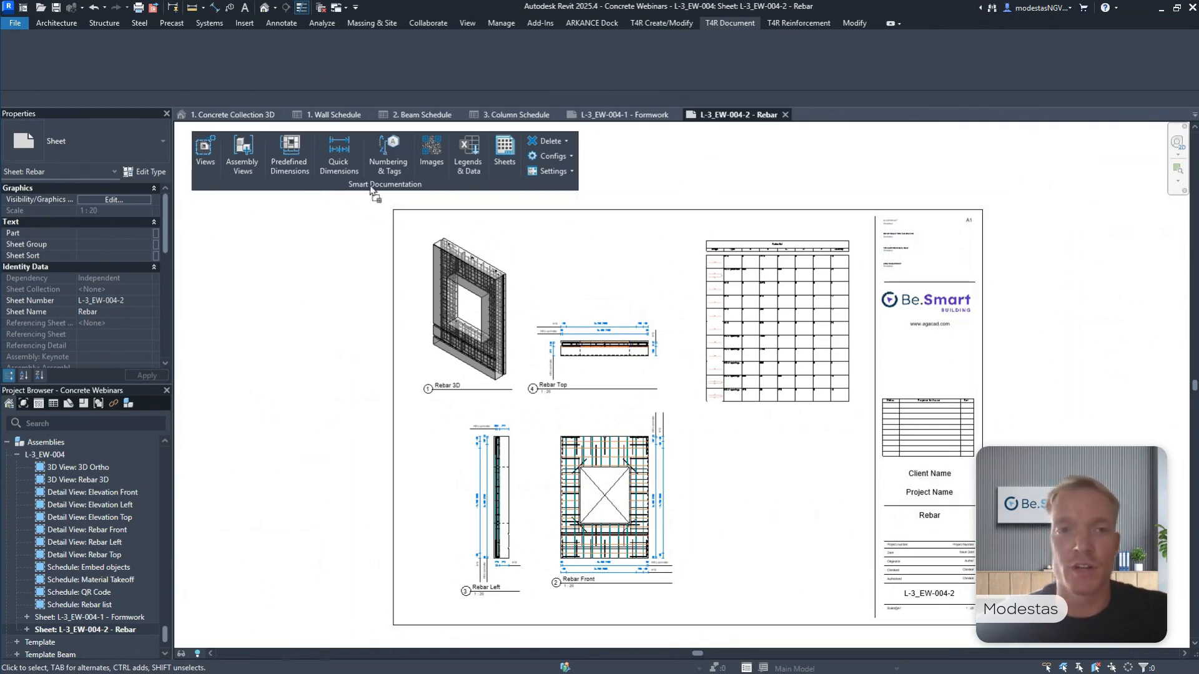
left_click_drag(374, 190, 434, 84)
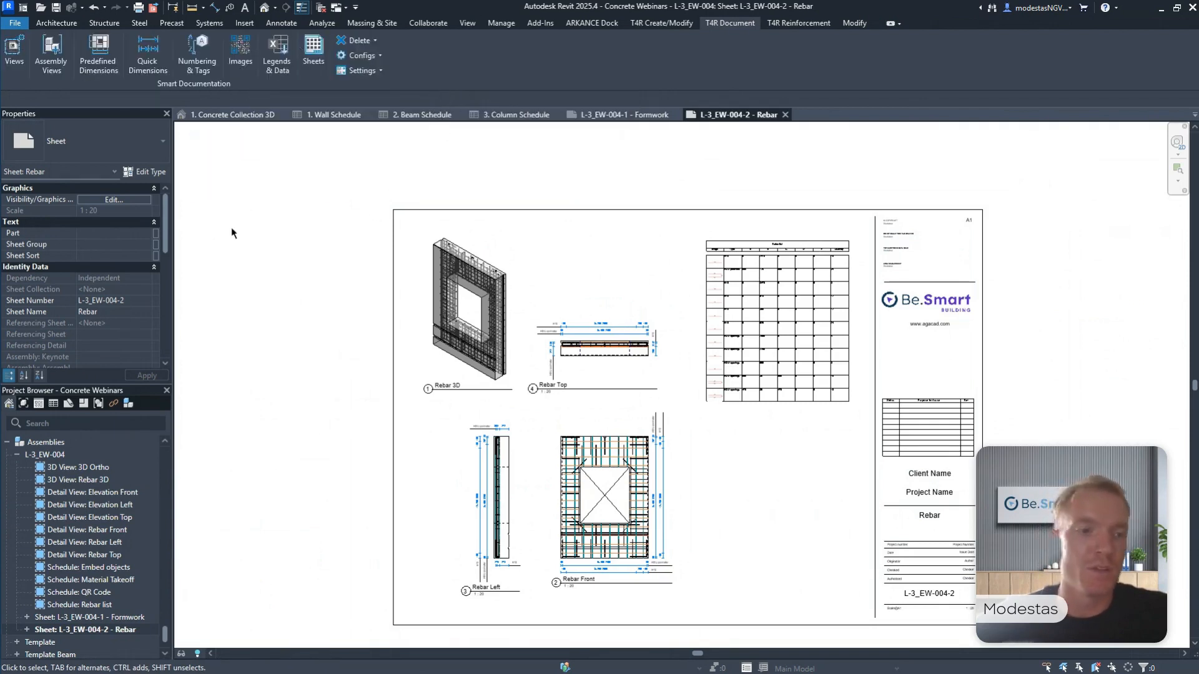
Open the 3D view "4. Beam & Column" and close all the other open views.
scroll(81, 530, "up", 10)
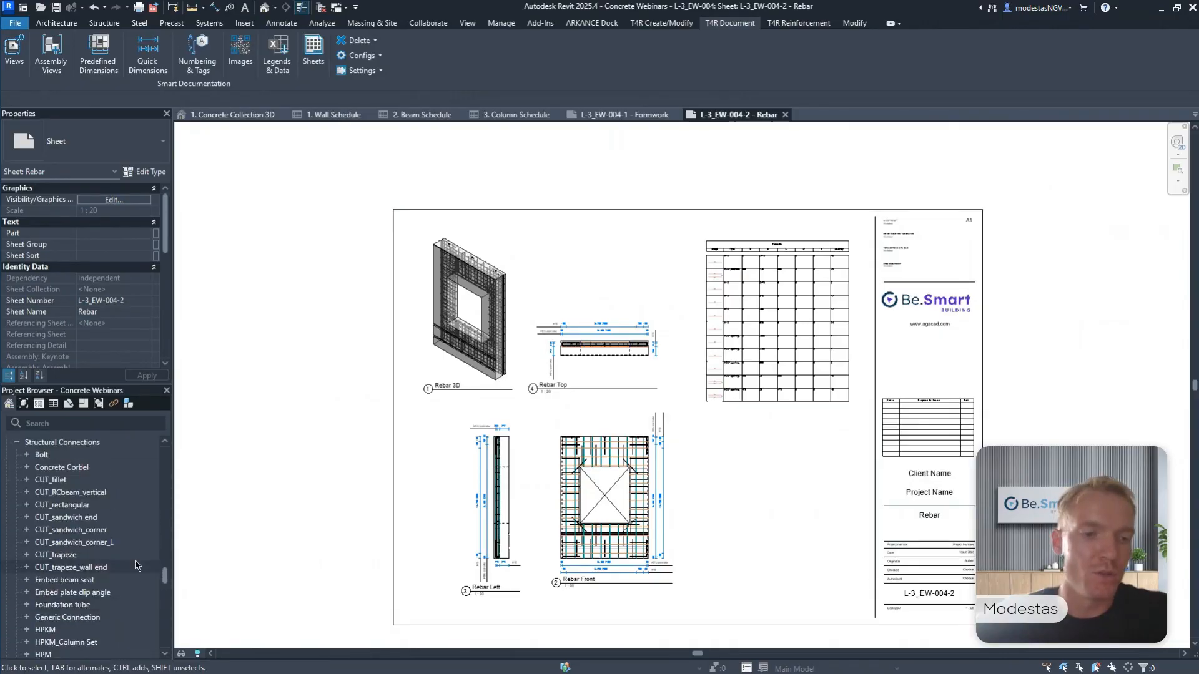
scroll(119, 548, "up", 15)
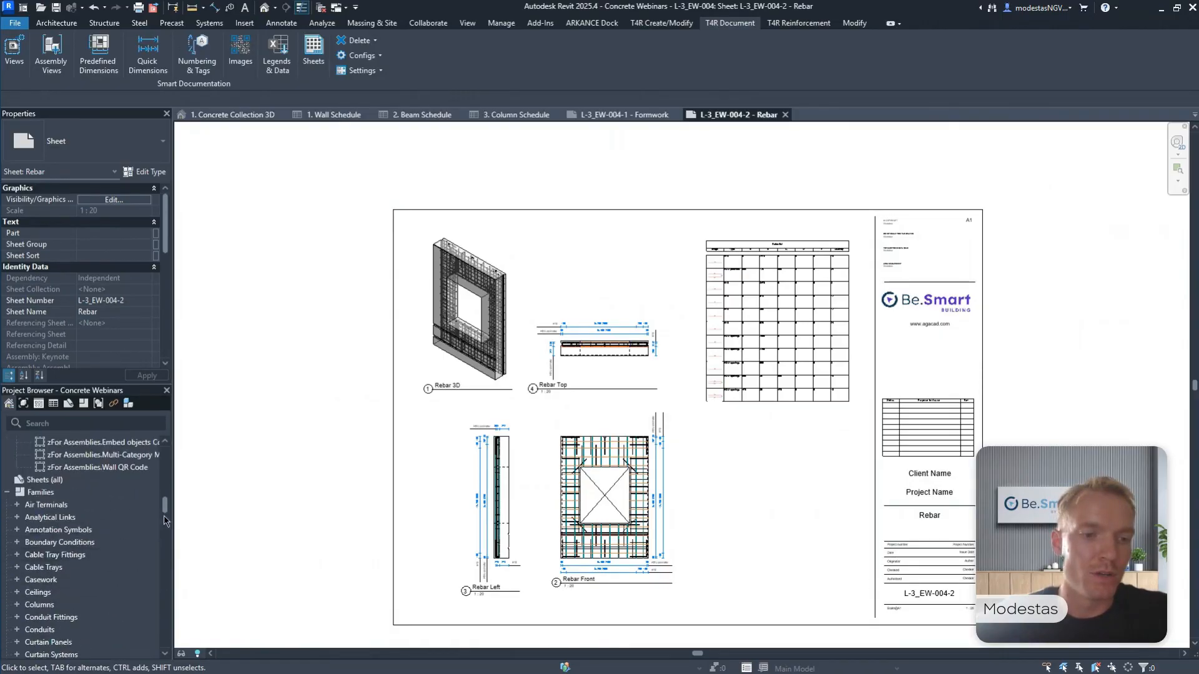
scroll(167, 500, "up", 5)
double_click(101, 474)
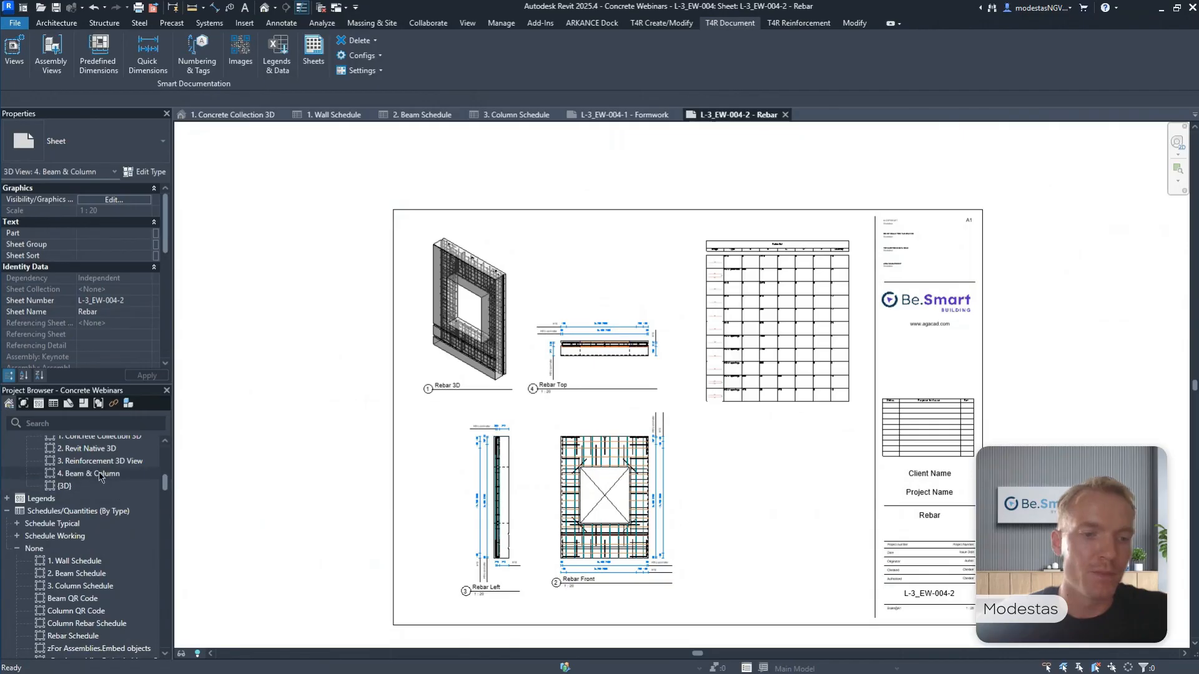
left_click(321, 7)
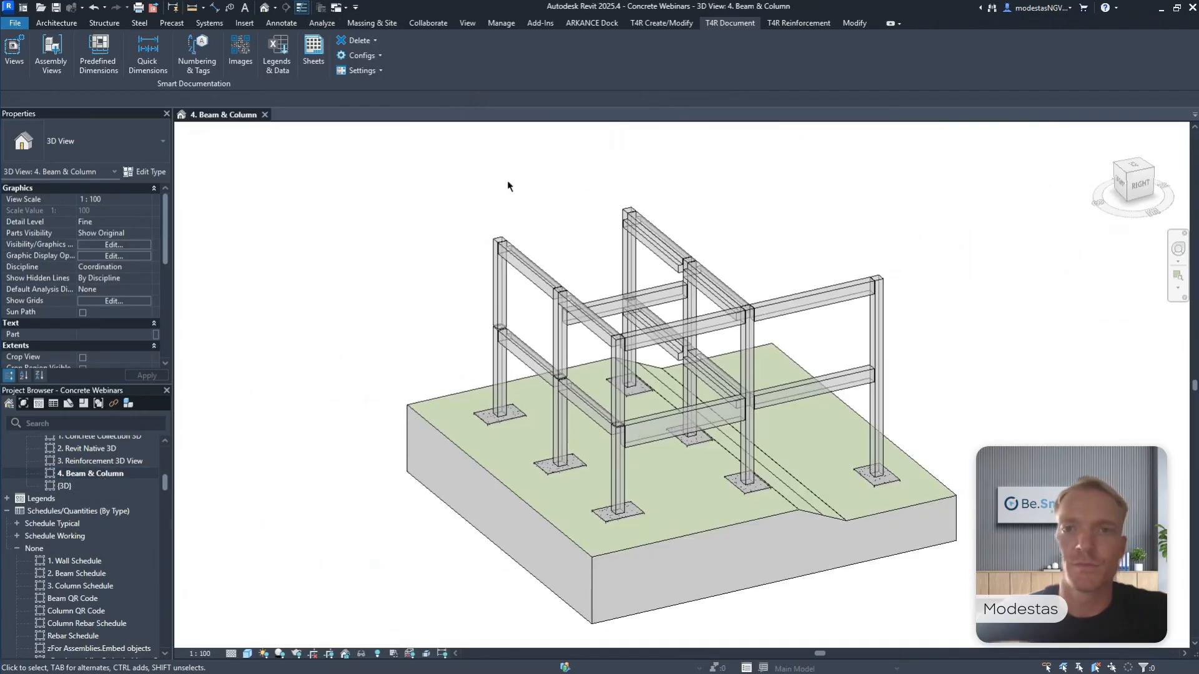
Bring up the T4R Create/Modify tools and float the Smart Connections panel over the 3D view.
left_click(649, 26)
left_click_drag(453, 92, 365, 196)
middle_click_drag(396, 243, 396, 283)
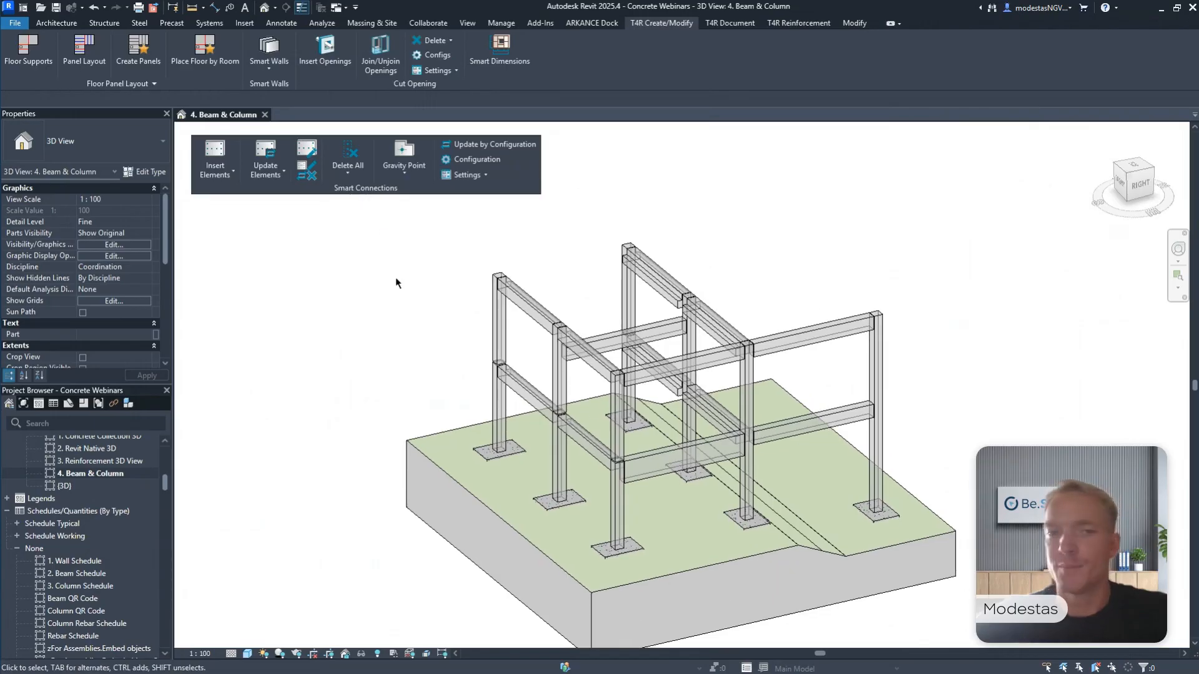
left_click_drag(417, 210, 455, 255)
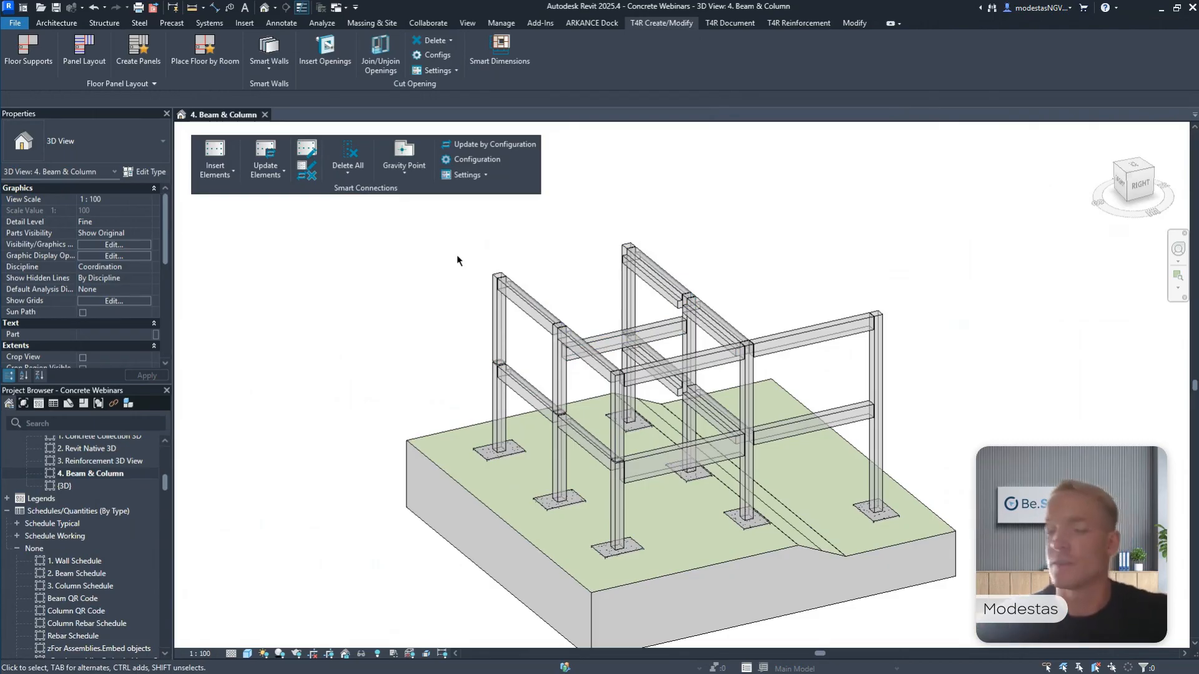
Insert the Smart Connections elements on all beams, columns and footings of the frame, and clear the selection.
left_click_drag(442, 225, 912, 609)
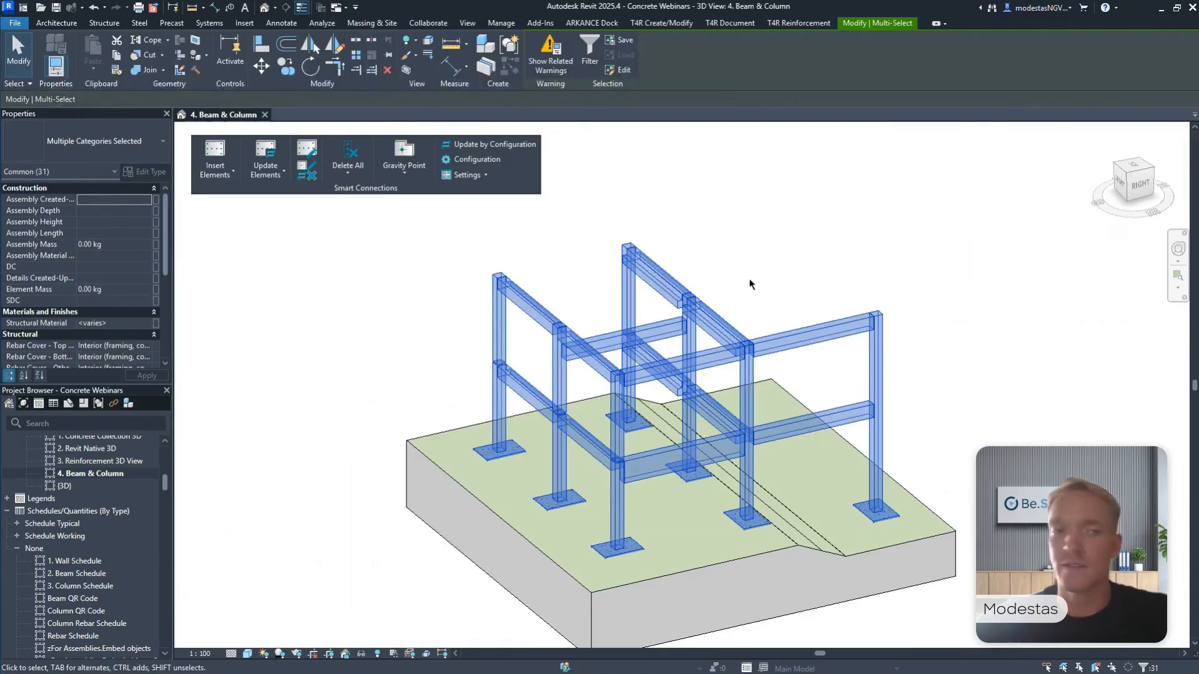
left_click(217, 169)
left_click(233, 233)
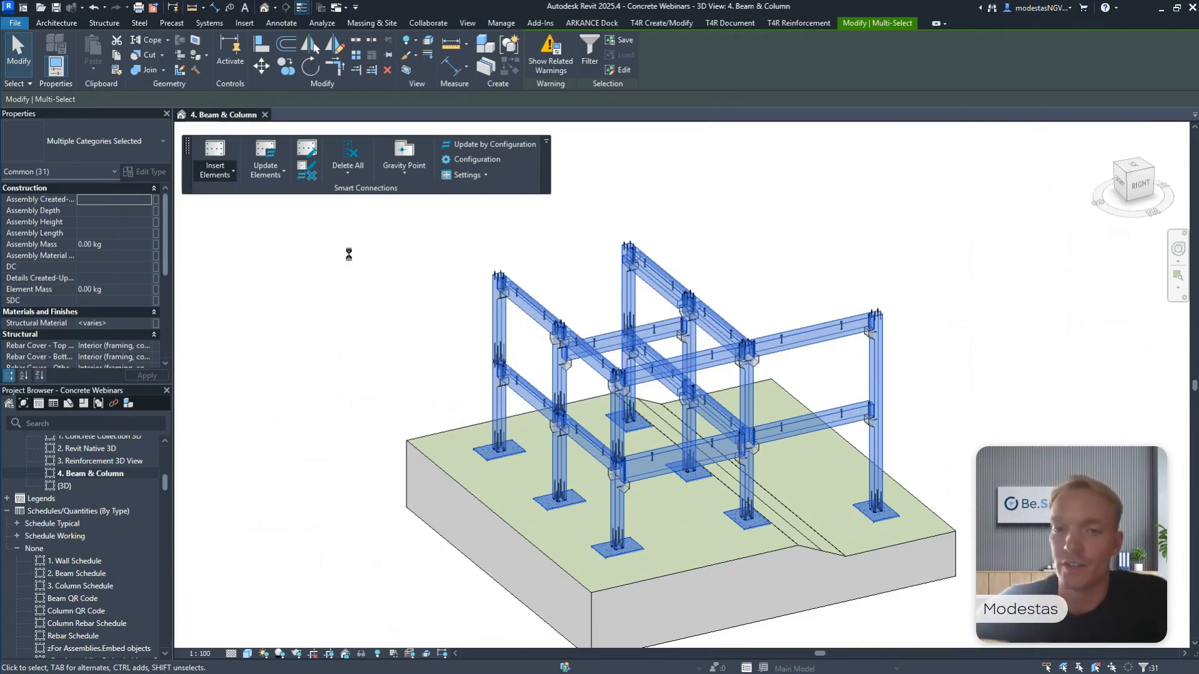
left_click(384, 242)
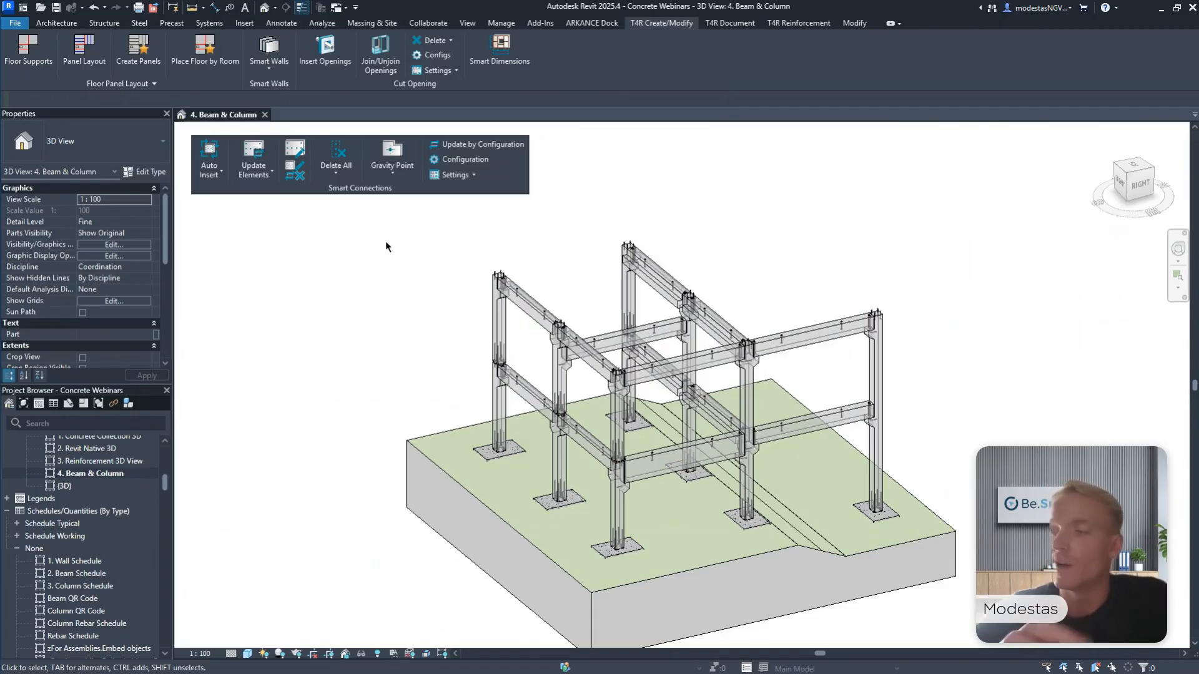
Inspect the concrete corbels where the beams meet the columns, selecting both corbels on the middle column.
middle_click_drag(482, 218, 490, 235)
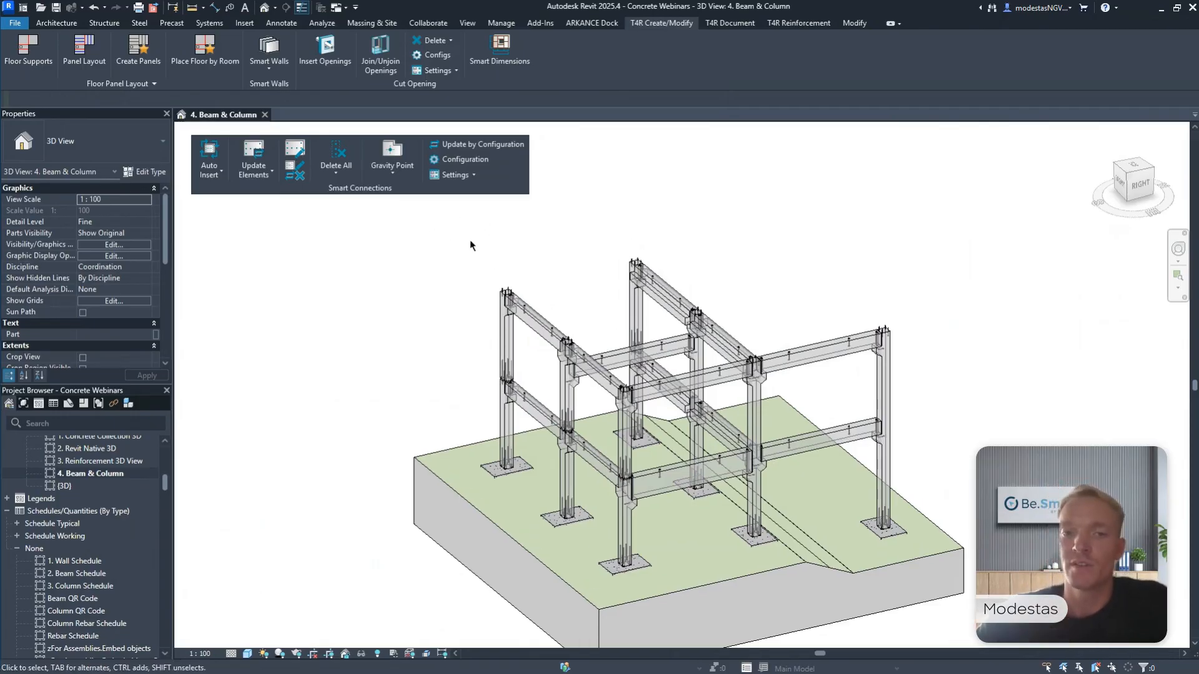
left_click_drag(431, 231, 525, 260)
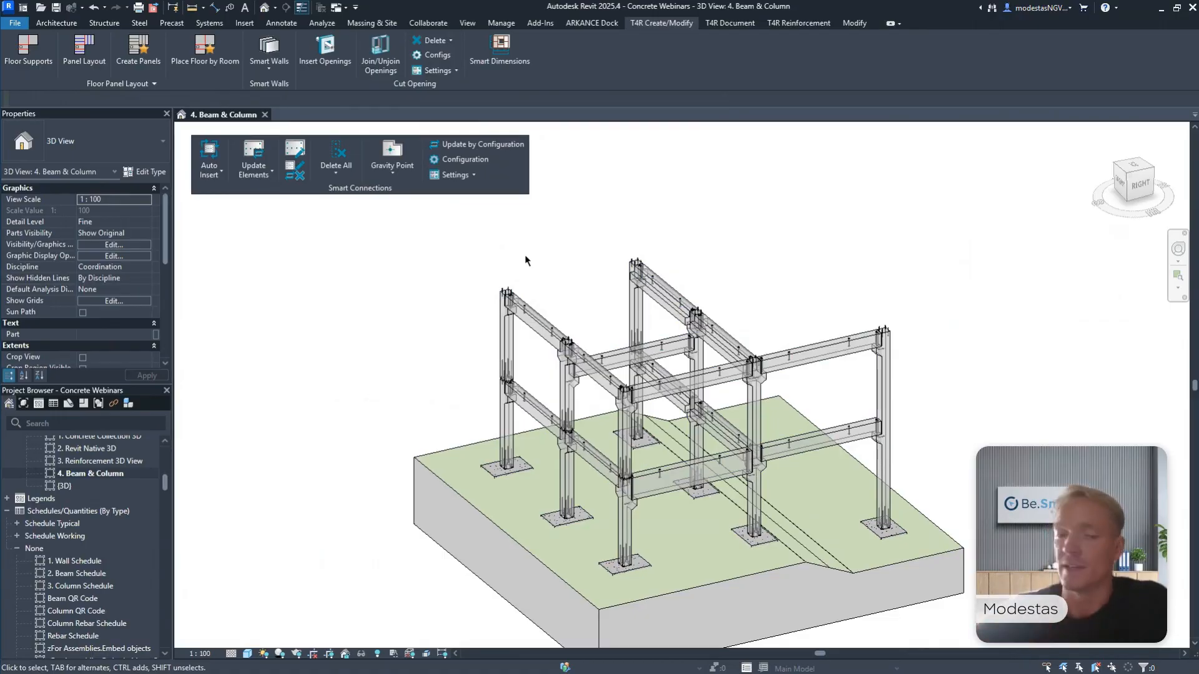
scroll(509, 393, "up", 6)
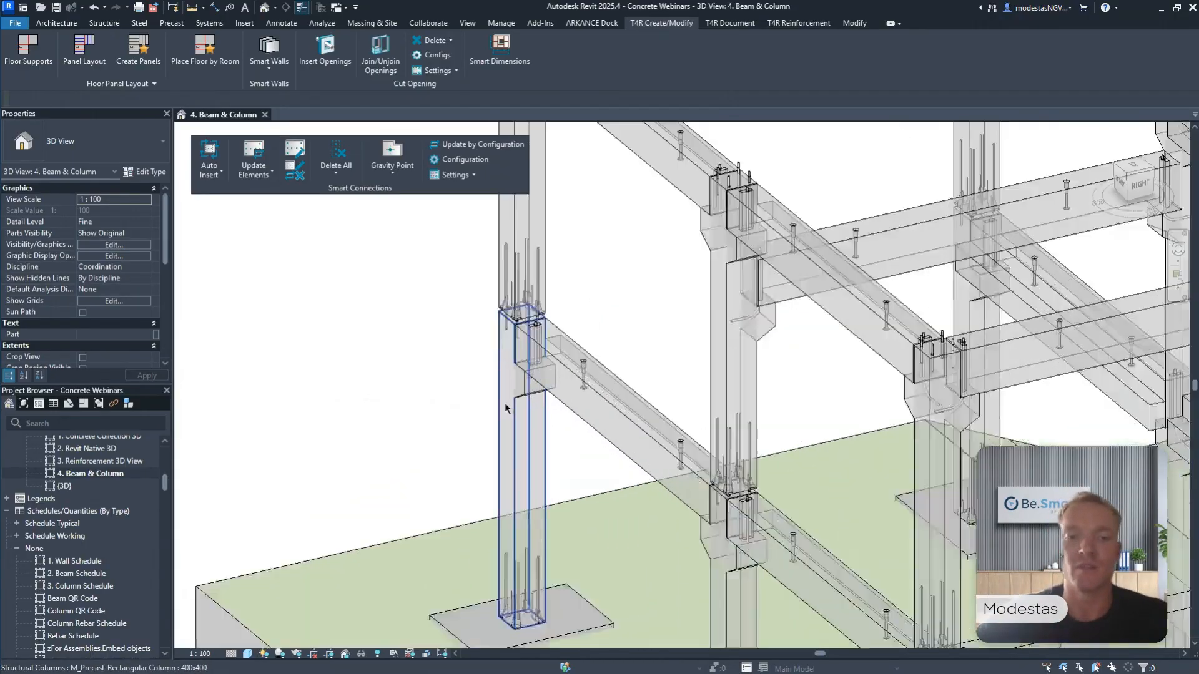
middle_click_drag(535, 384, 506, 240)
left_click(757, 427)
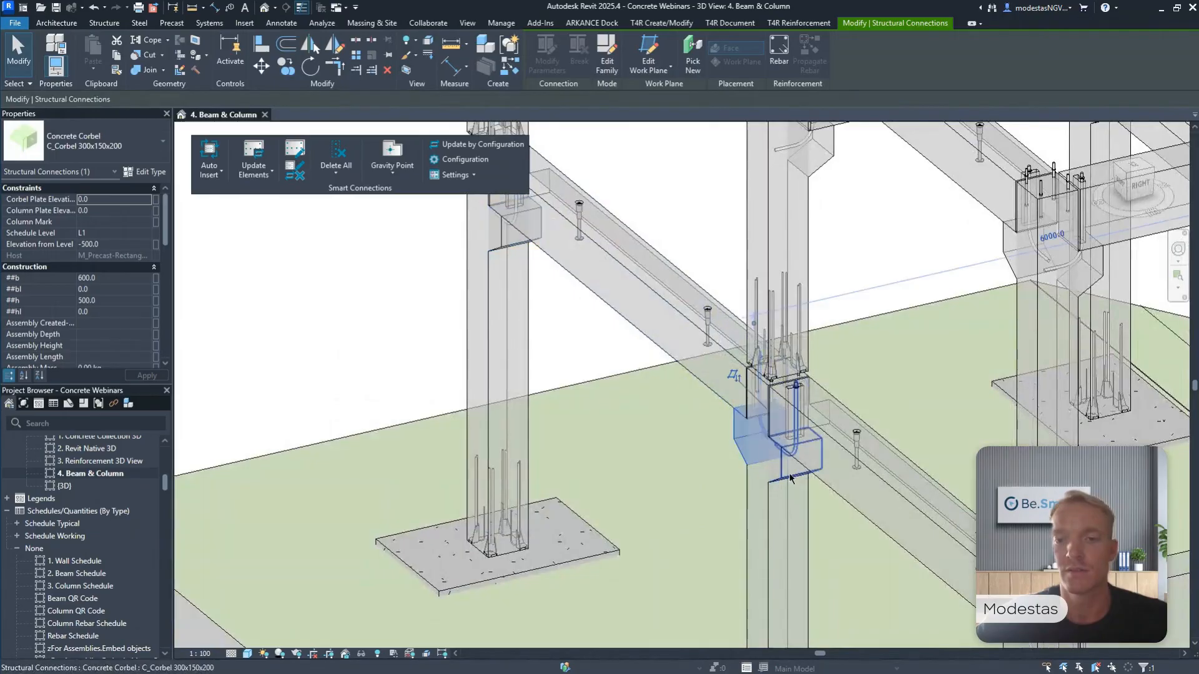
left_click(795, 480)
key("Escape")
left_click(802, 463)
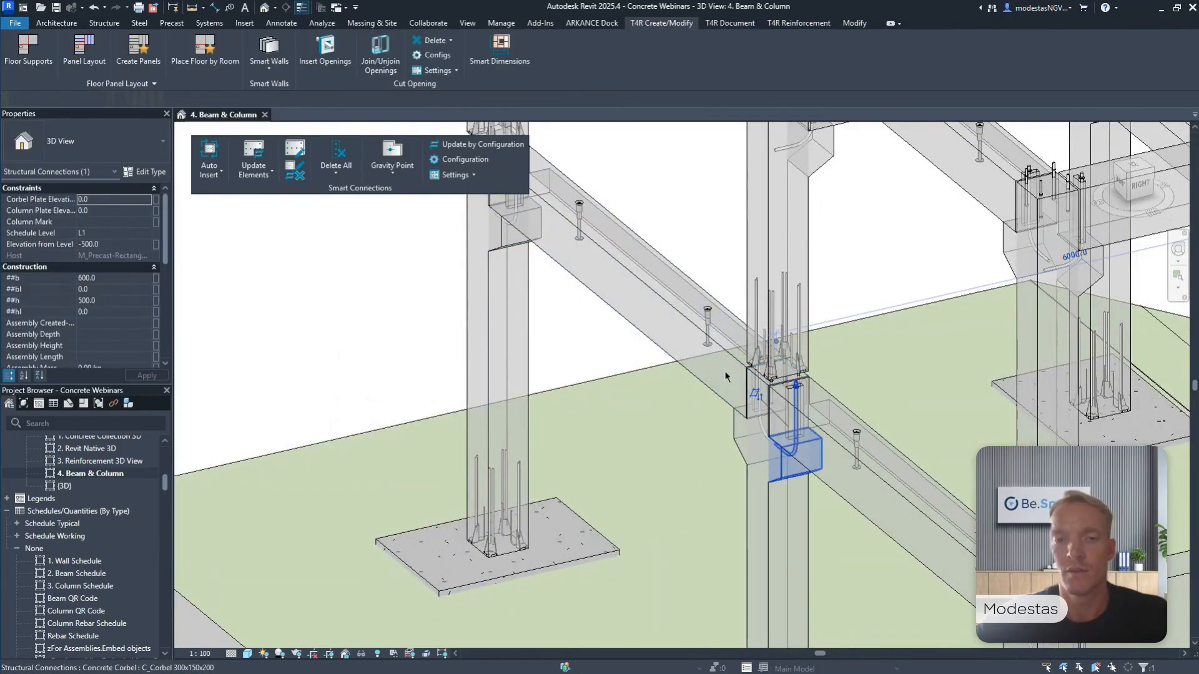
Inspect the HPKM column shoe set at the corner column's base and the connection details at the beam ends.
middle_click_drag(680, 336, 732, 451)
scroll(636, 359, "up", 2)
scroll(638, 367, "down", 3)
scroll(579, 559, "up", 4)
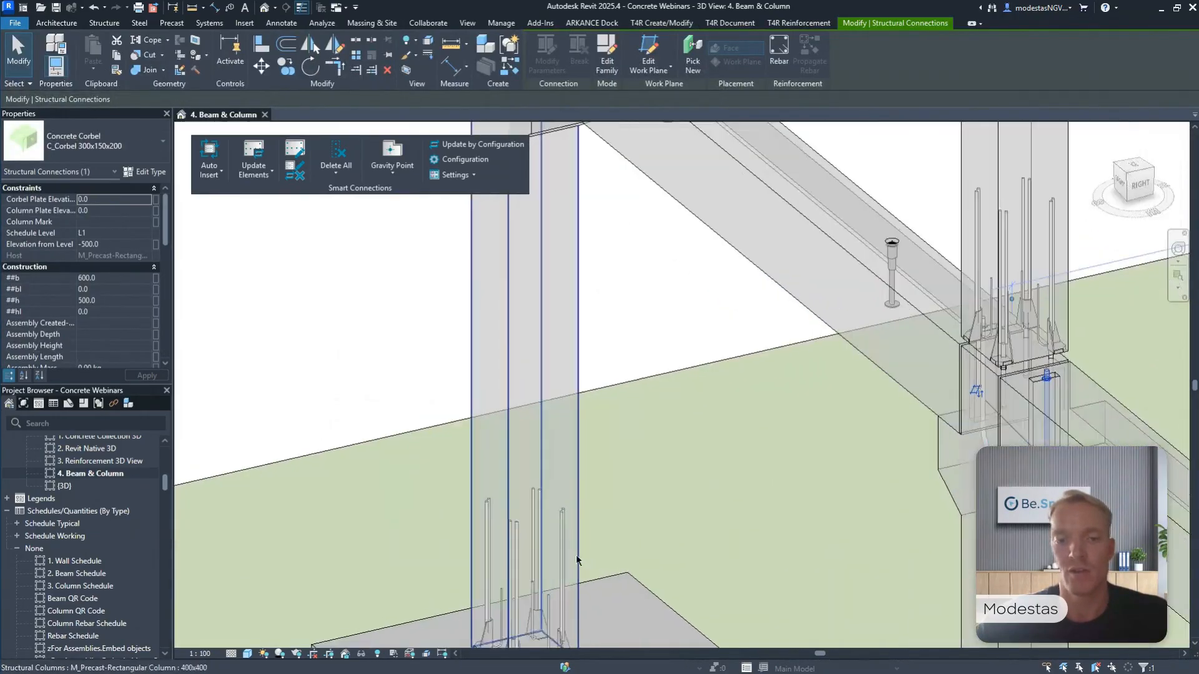
left_click(565, 549)
scroll(564, 549, "down", 5)
scroll(594, 508, "up", 6)
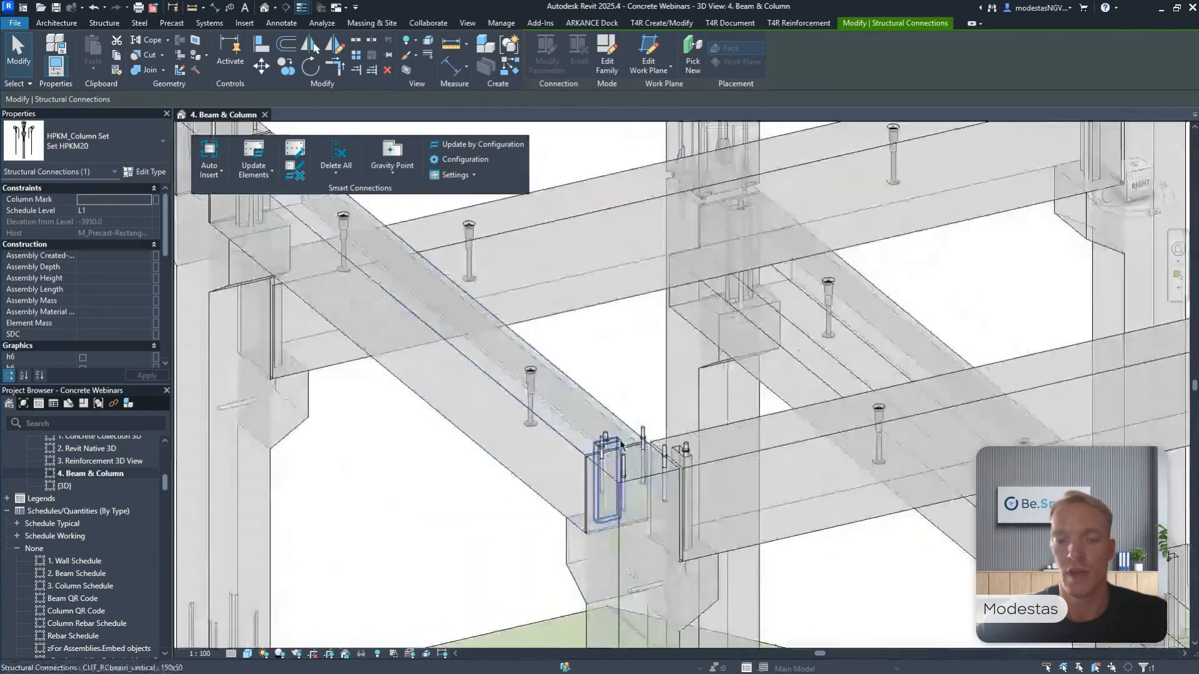
Inspect the HPM anchor set at the beam-to-column joint, and clear the selection.
left_click(649, 437)
scroll(652, 437, "down", 5)
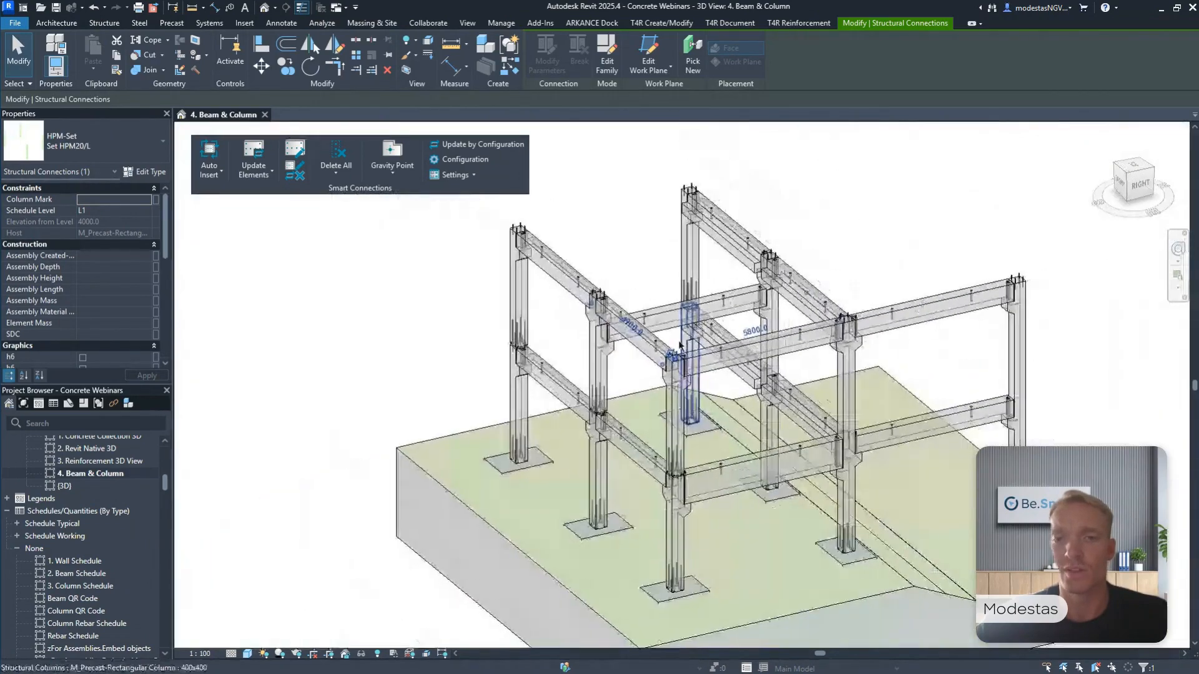
middle_click_drag(679, 342, 686, 356)
left_click(883, 248)
middle_click_drag(901, 234, 882, 225)
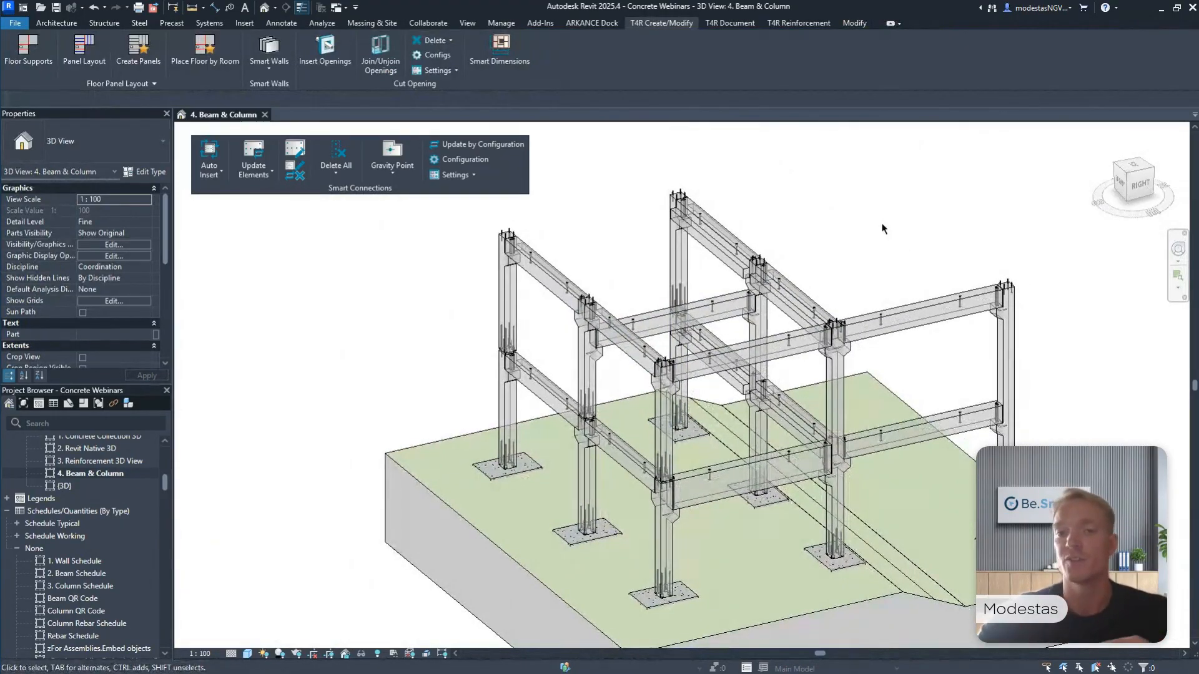
Inspect the lower-level 400 RB 600 beam and its column connections, and return to the full frame.
scroll(985, 372, "up", 5)
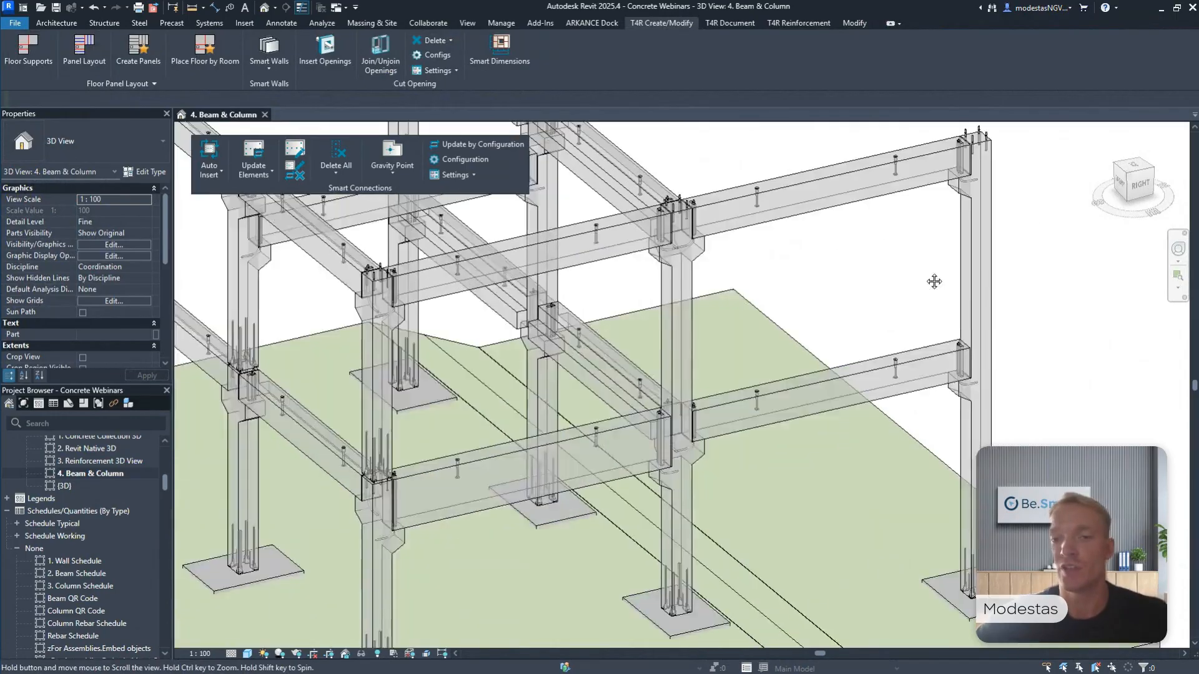
left_click(898, 321)
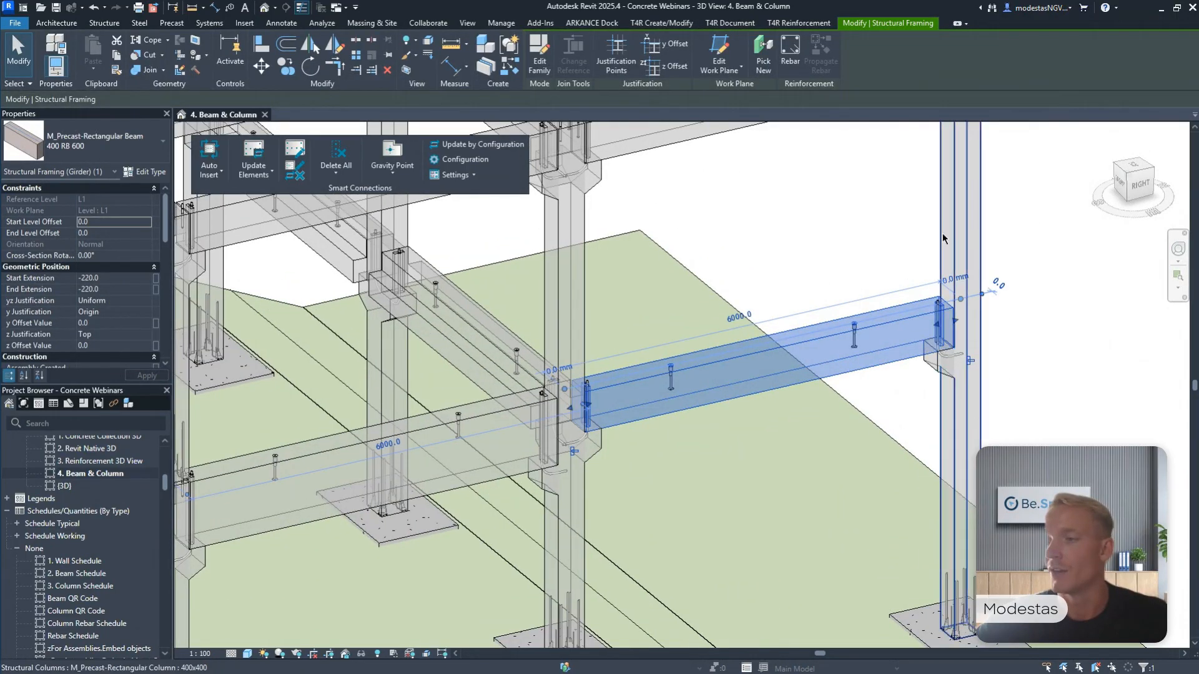
key("Escape")
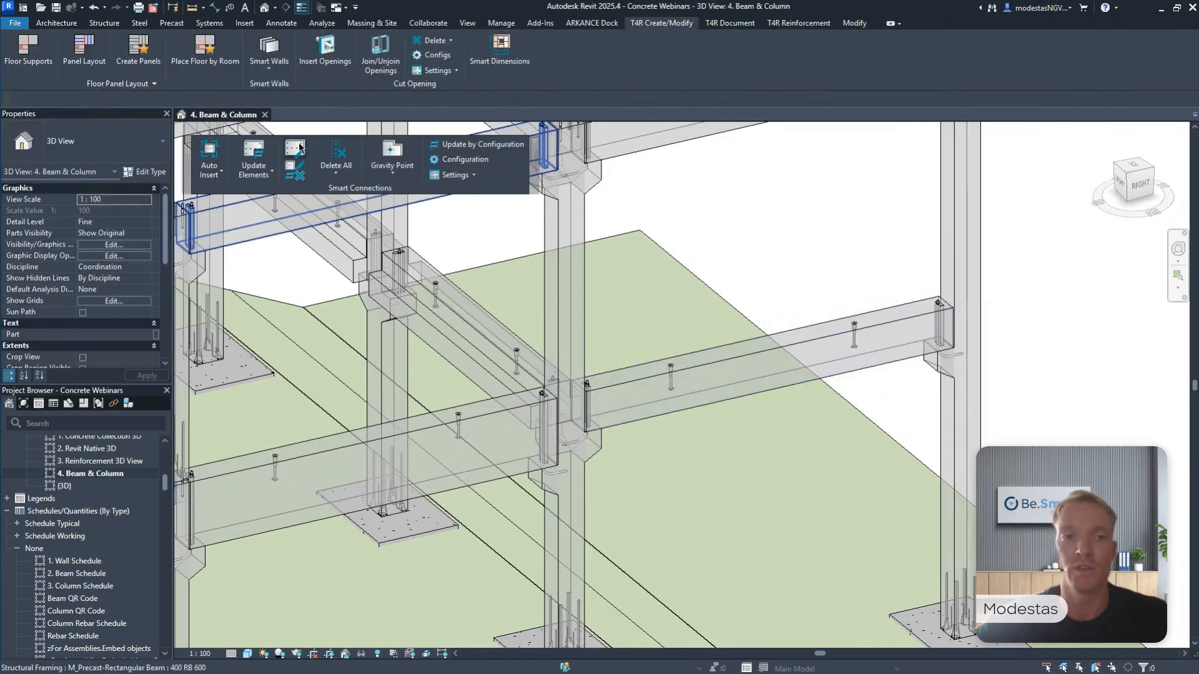
middle_click_drag(653, 292, 762, 405)
scroll(776, 330, "down", 5)
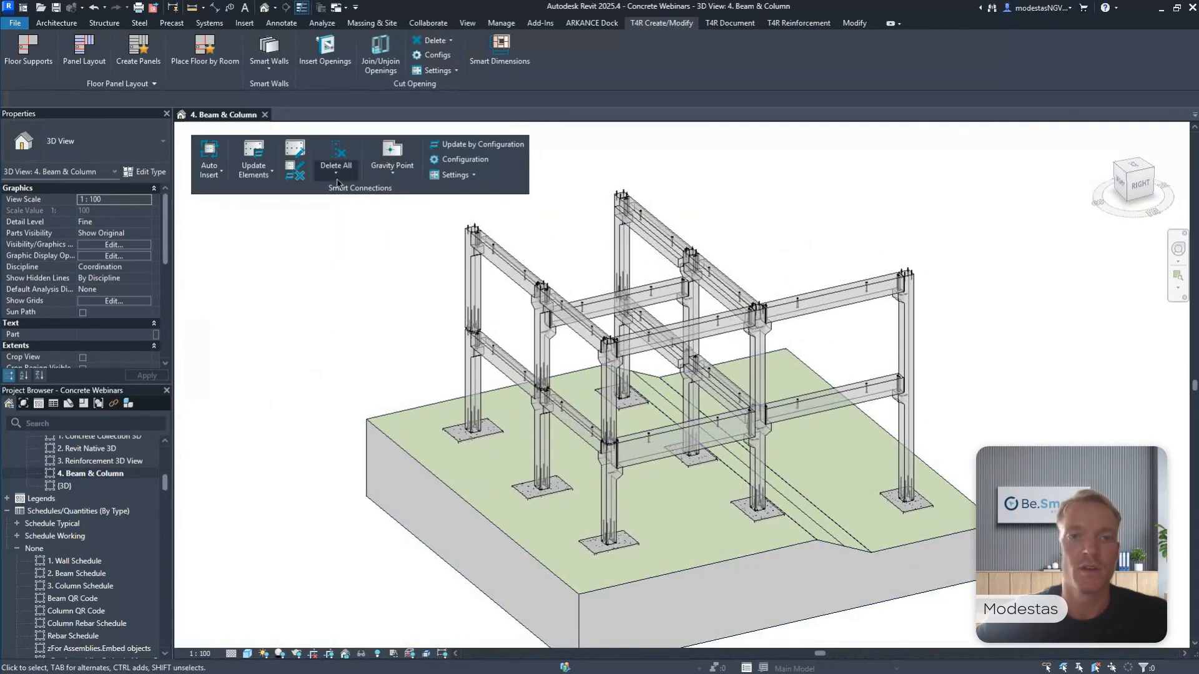
Put the Smart Connections tools away and float the T4R Beam Reinforcement and Column Reinforcement tools over the 3D view.
left_click_drag(352, 190, 305, 194)
left_click(799, 23)
left_click_drag(533, 83, 337, 257)
Create column rebar in the lower corner column and the adjacent lower column, and clear the selection.
scroll(376, 349, "up", 2)
left_click(497, 381)
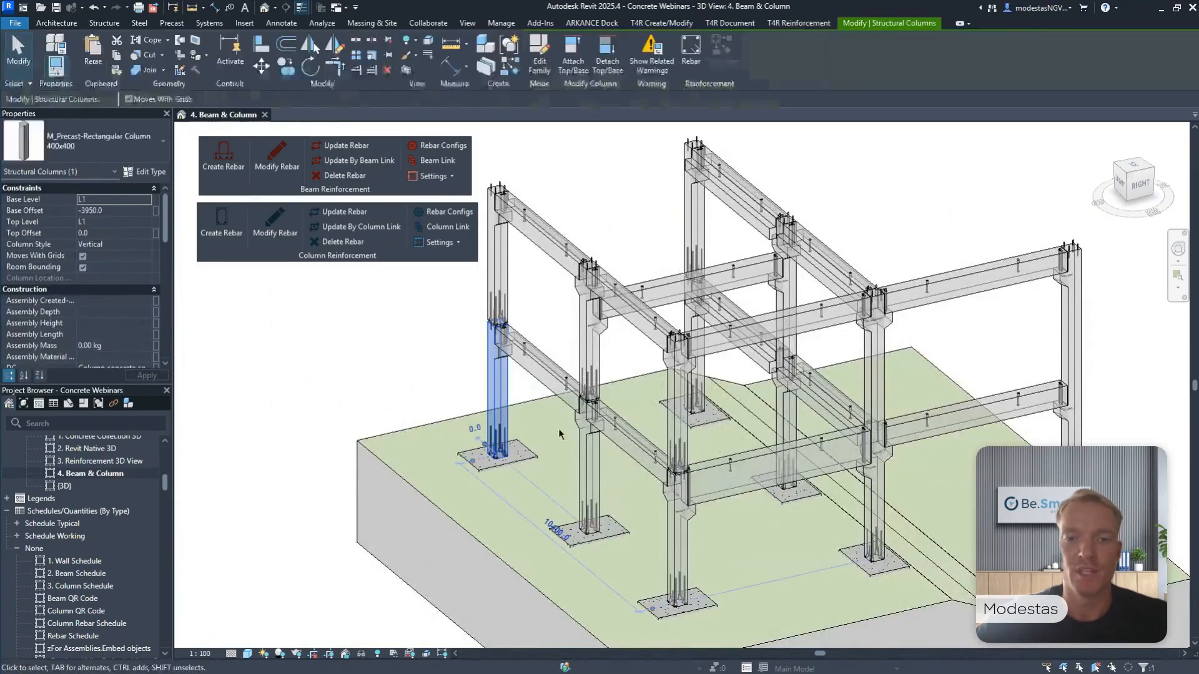
left_click(589, 459, "ctrl")
middle_click_drag(549, 420, 621, 398)
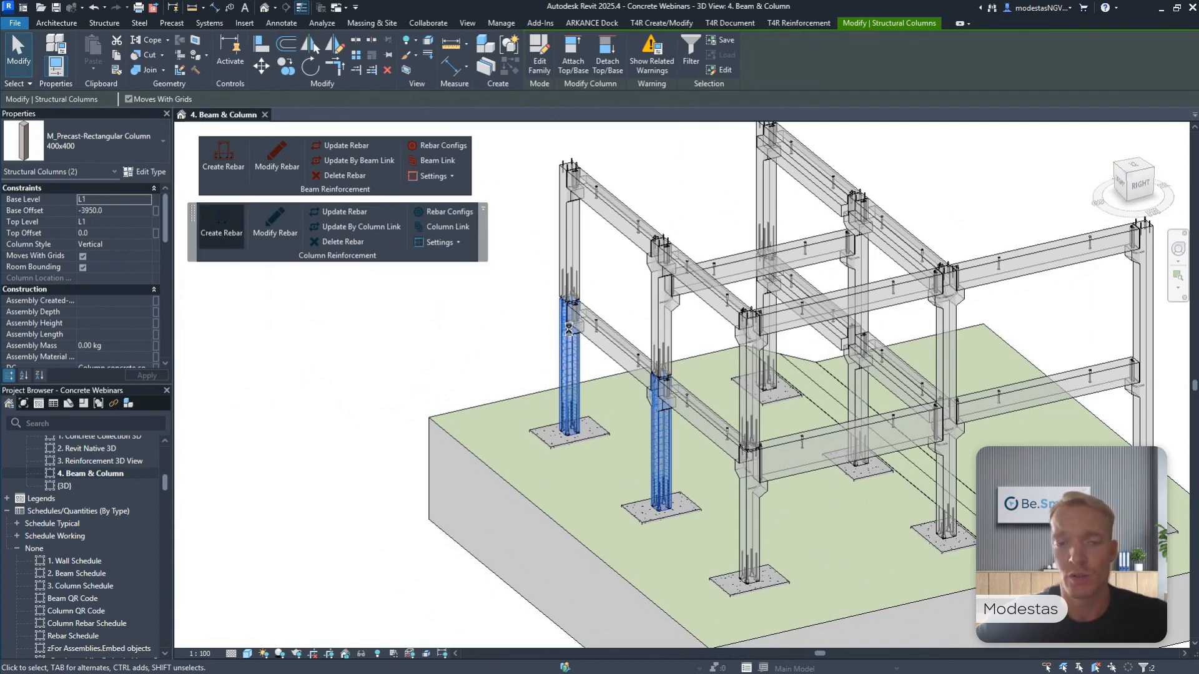
scroll(568, 329, "up", 5)
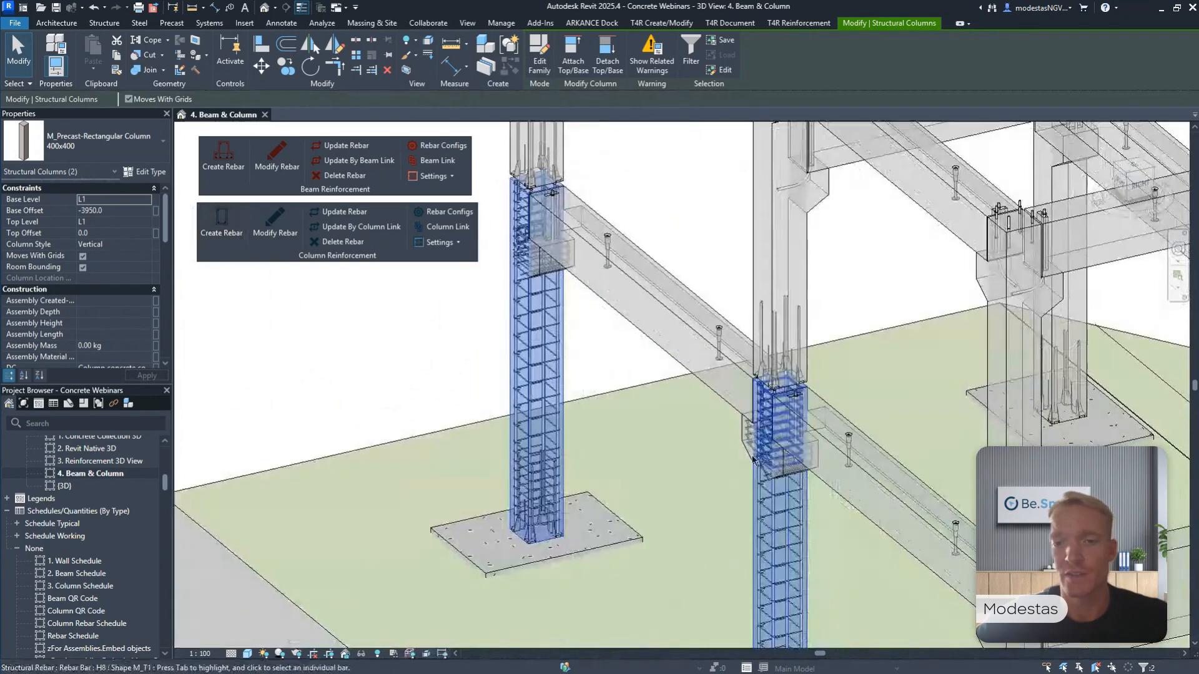
left_click(428, 338)
middle_click_drag(429, 337, 627, 307)
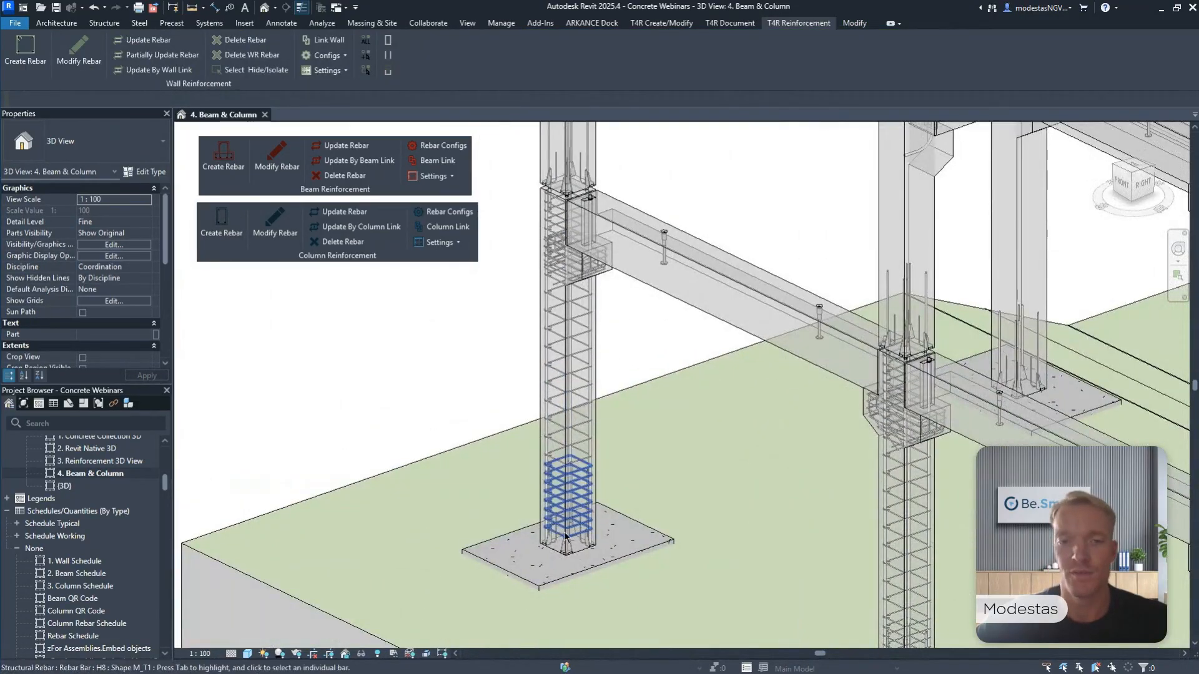
Inspect the H8 stirrup sets along the corner column, from the dense base zone up to the corbel.
scroll(565, 493, "up", 1)
left_click(559, 408)
left_click(560, 408)
middle_click_drag(559, 409, 565, 486)
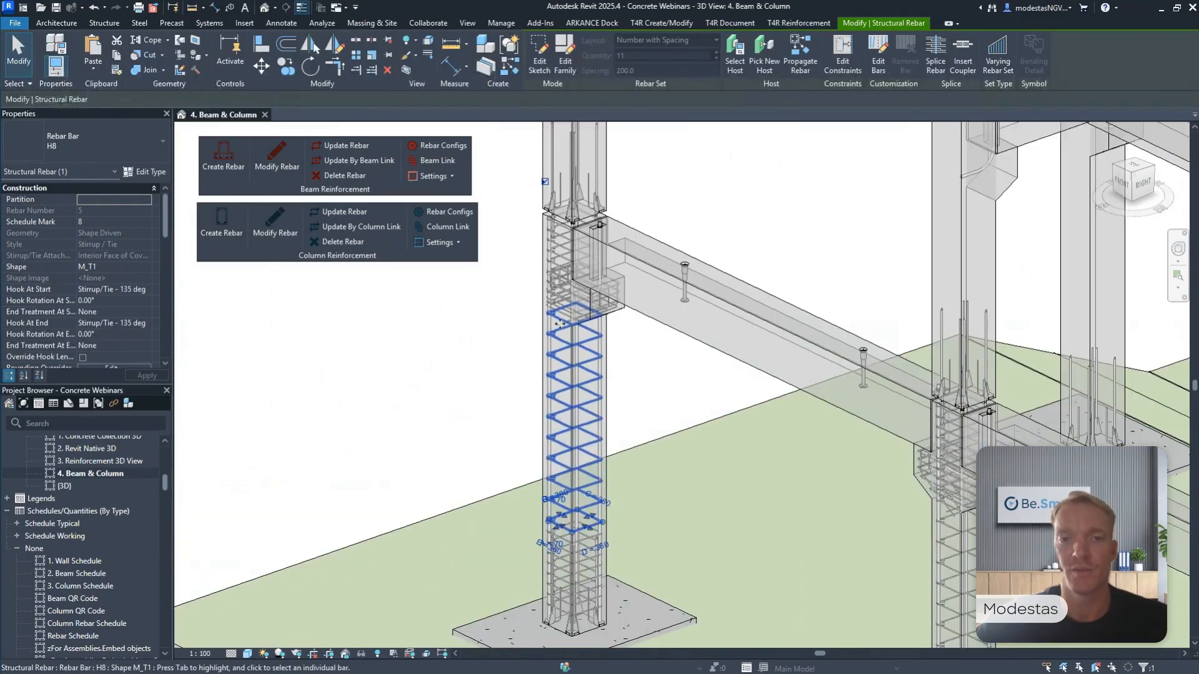
left_click(557, 250)
left_click(481, 333)
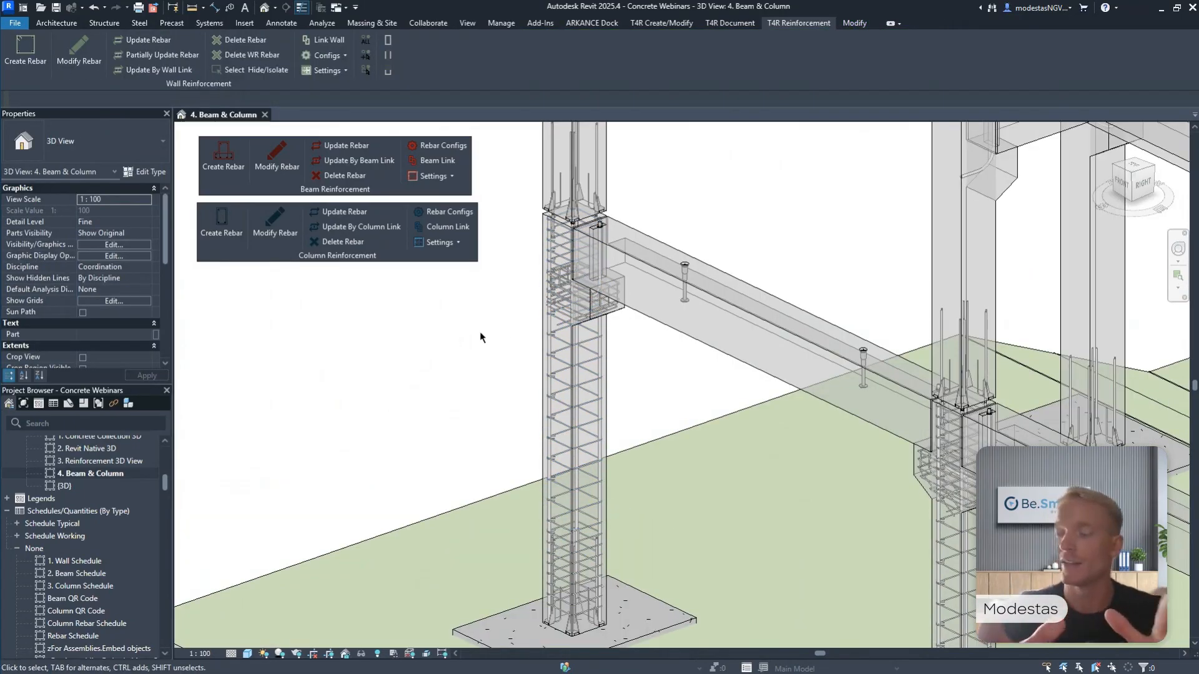
Inspect the H8 Corbel bars in the corbels of both reinforced columns, and clear the selection.
scroll(554, 291, "up", 2)
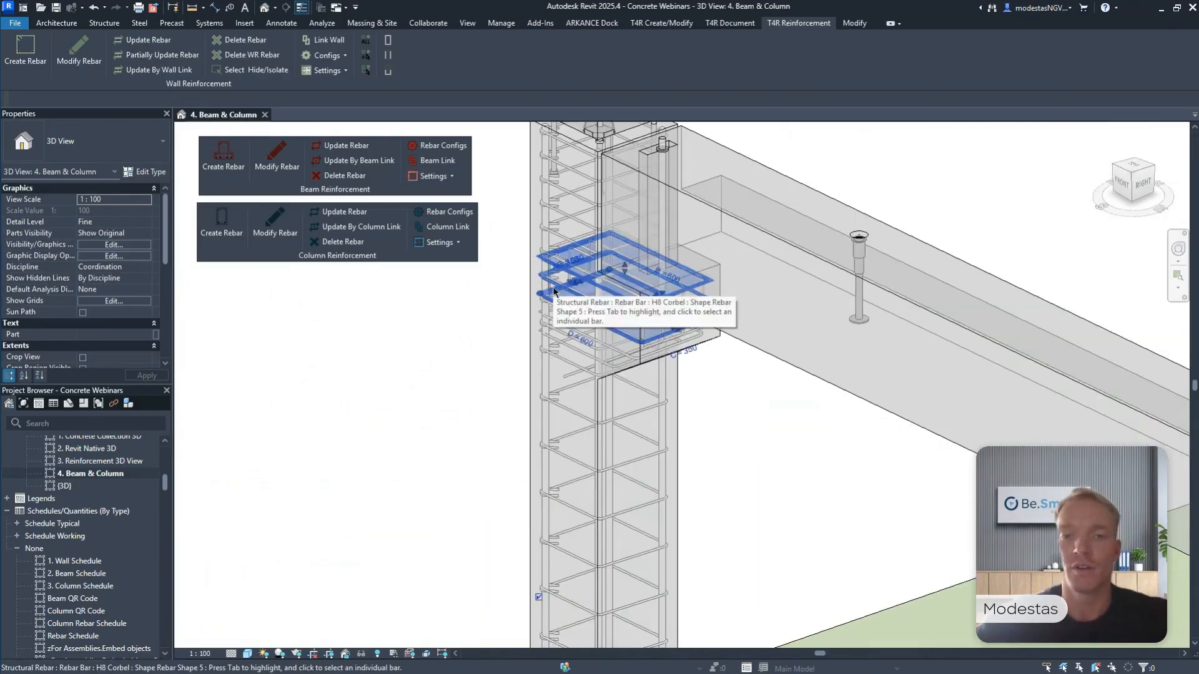
left_click(554, 291)
scroll(704, 331, "up", 1)
left_click(704, 331)
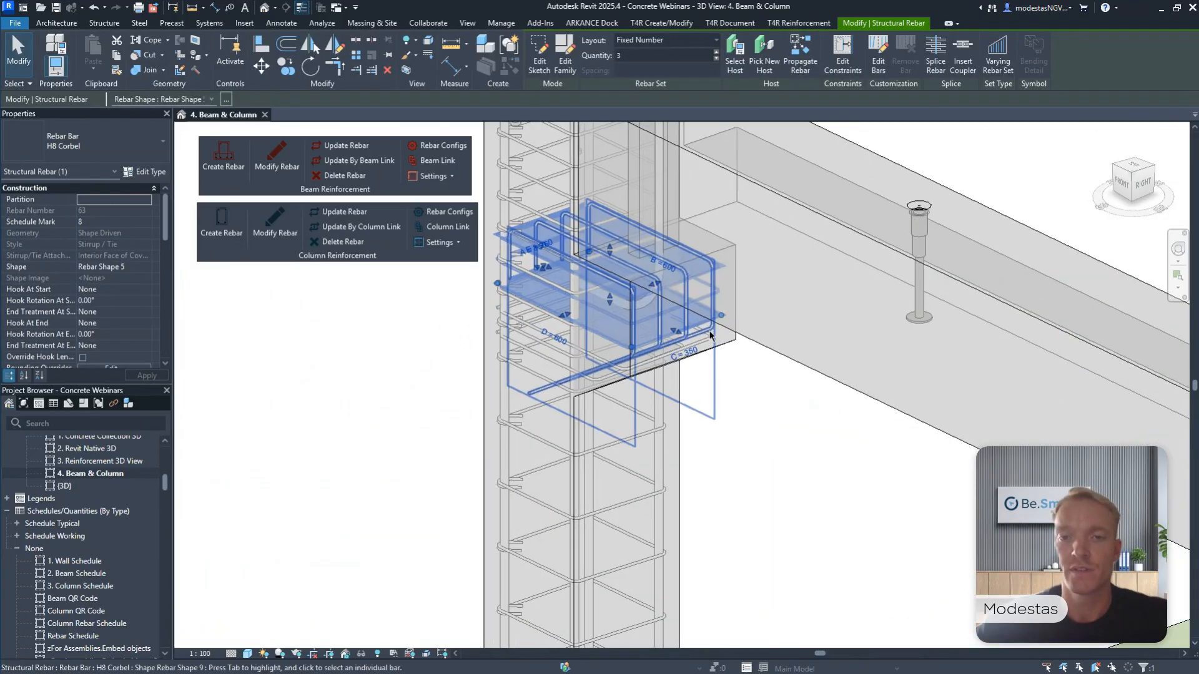
scroll(705, 331, "down", 5)
middle_click_drag(1036, 494, 861, 350)
scroll(861, 349, "up", 2)
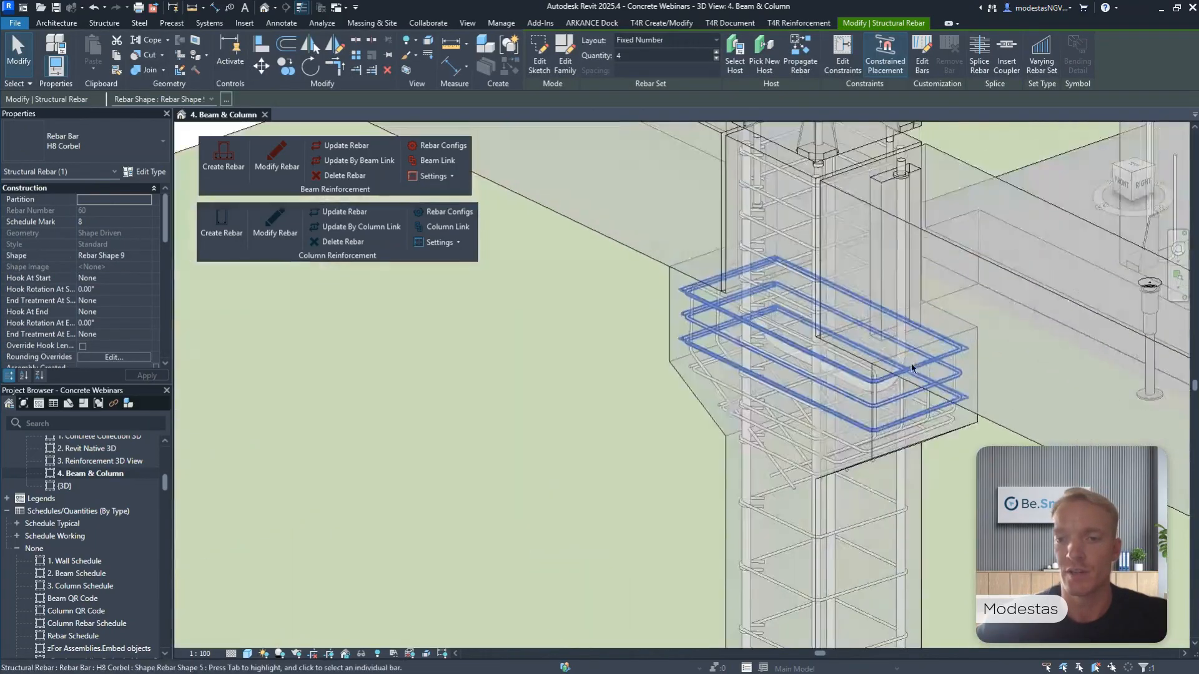
left_click(696, 364)
scroll(697, 363, "down", 5)
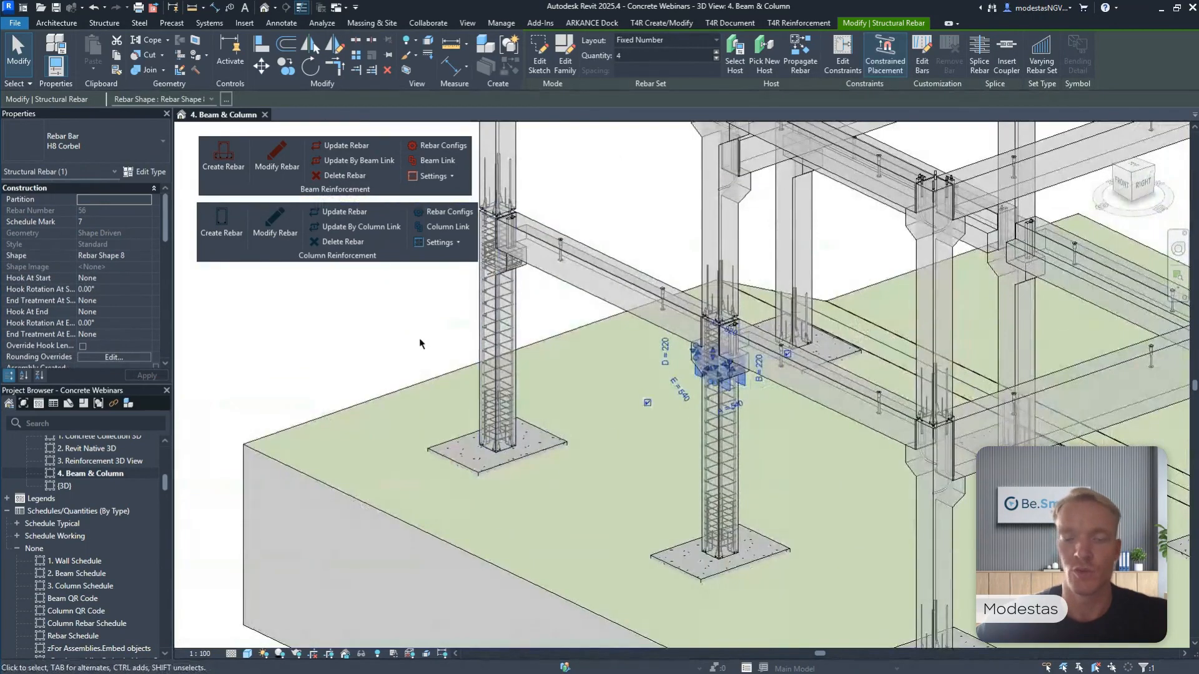
key("Escape")
Create beam rebar in the lower L beam, the upper inverted tee beam and the lower 400 RB 1000 beam.
middle_click_drag(434, 352, 543, 395)
scroll(481, 361, "down", 6)
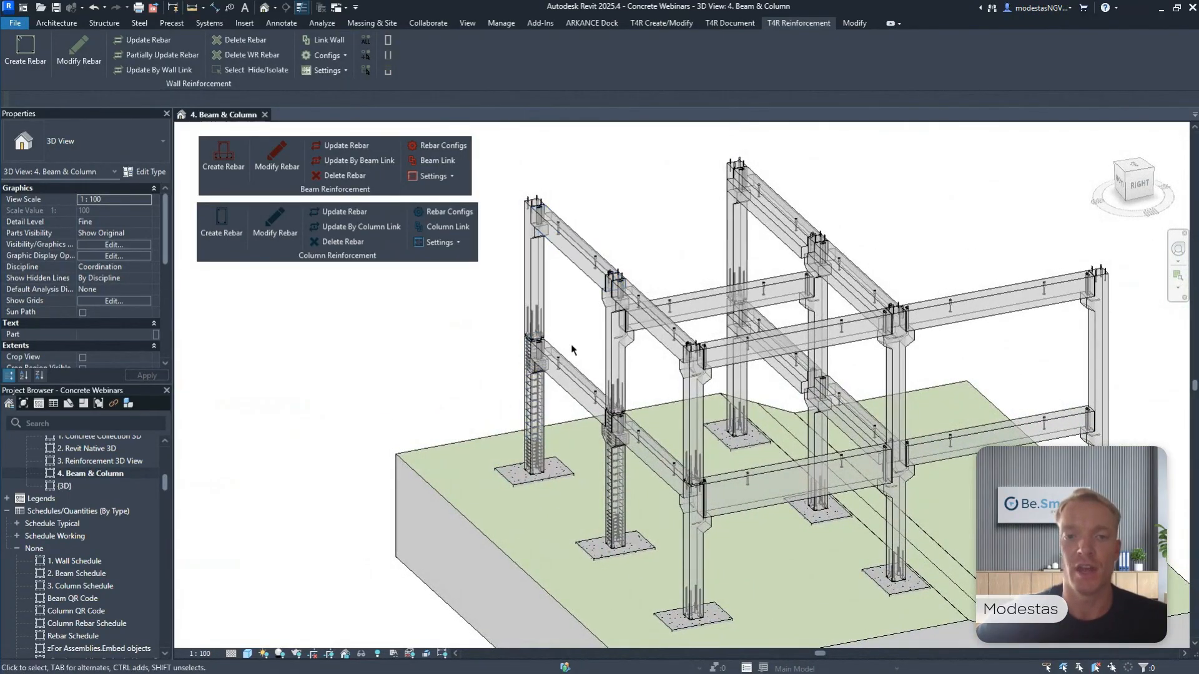
left_click(571, 365)
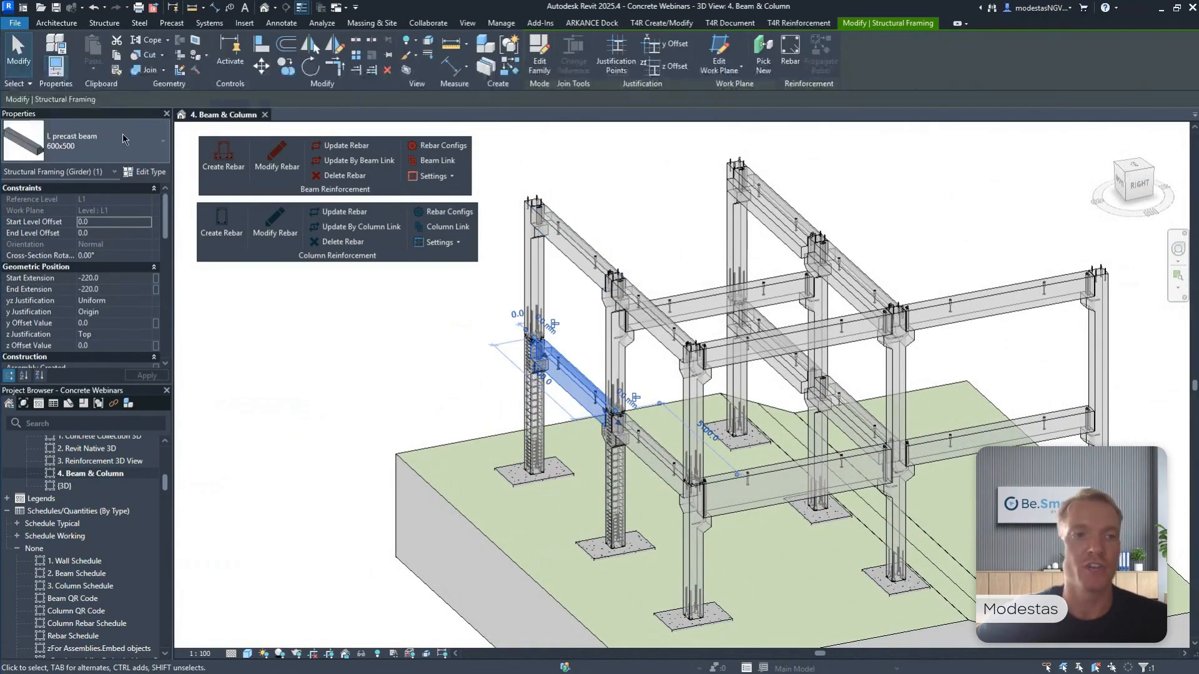
left_click(771, 212, "ctrl")
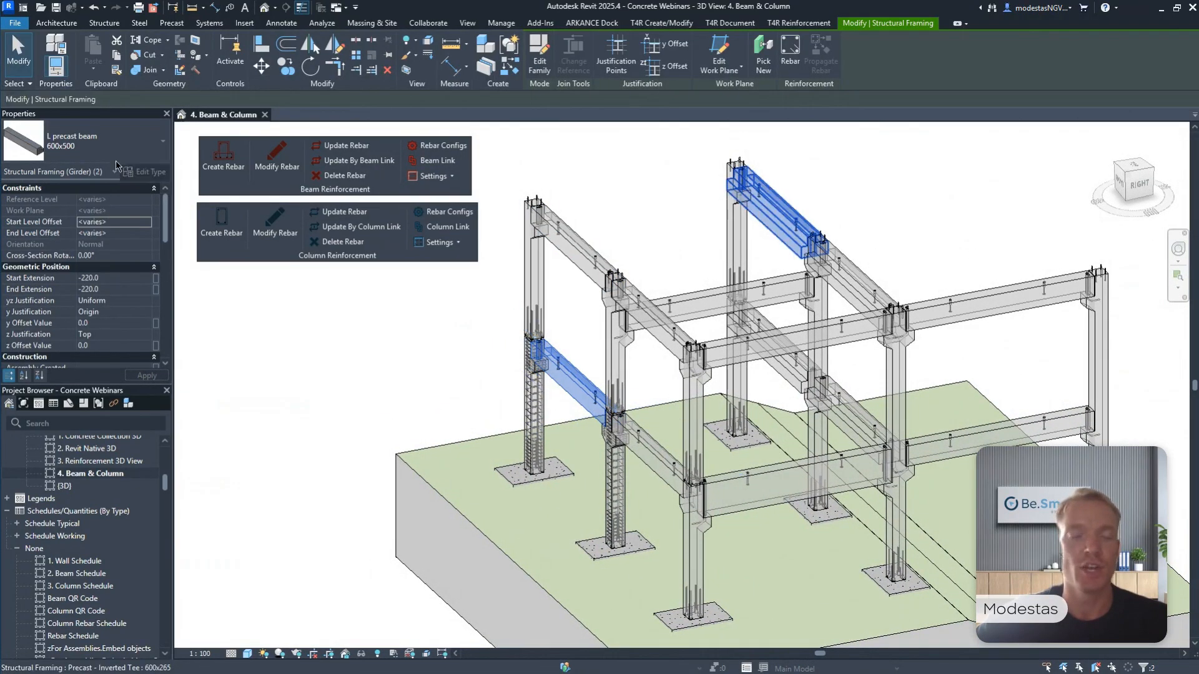
left_click(785, 463, "ctrl")
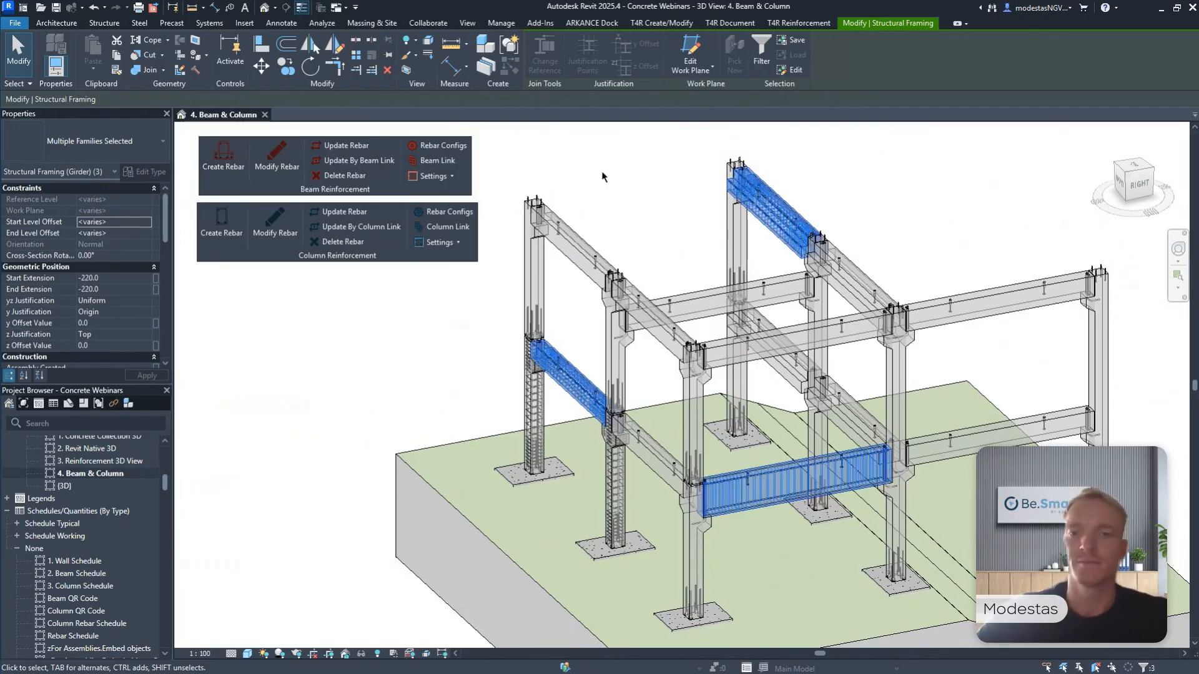
left_click(603, 177)
Inspect the stirrup sets of the 400 RB 1000 beam, comparing its end zones with the middle zone.
scroll(718, 494, "up", 5)
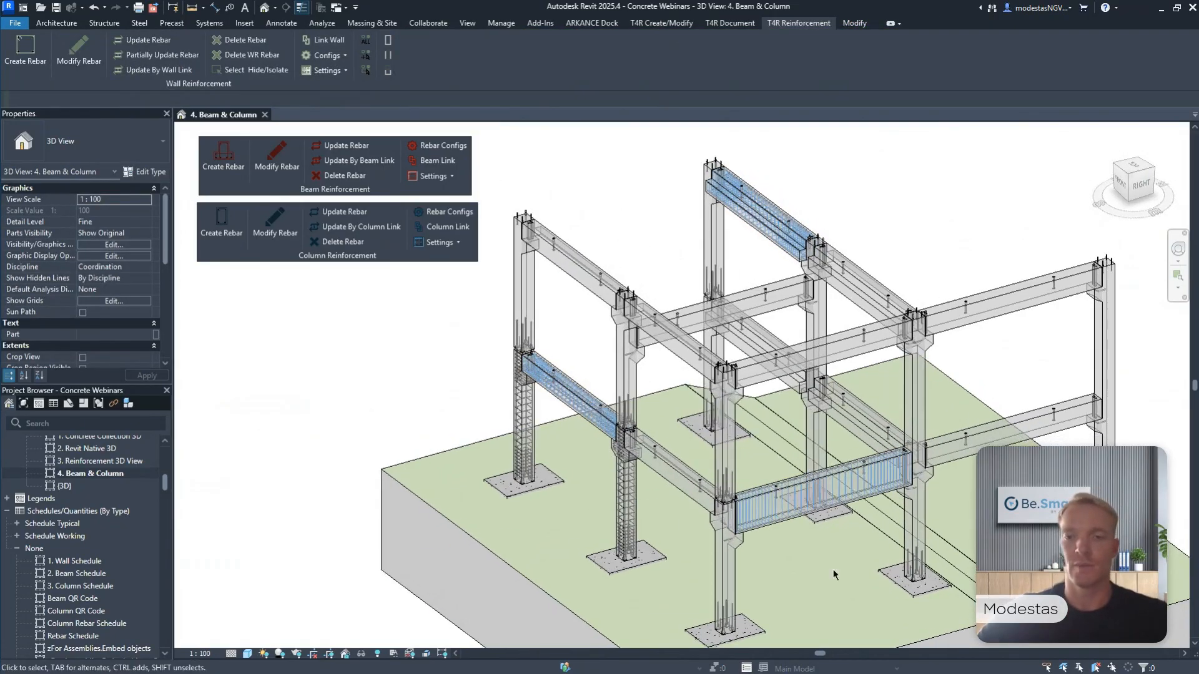
left_click(655, 437)
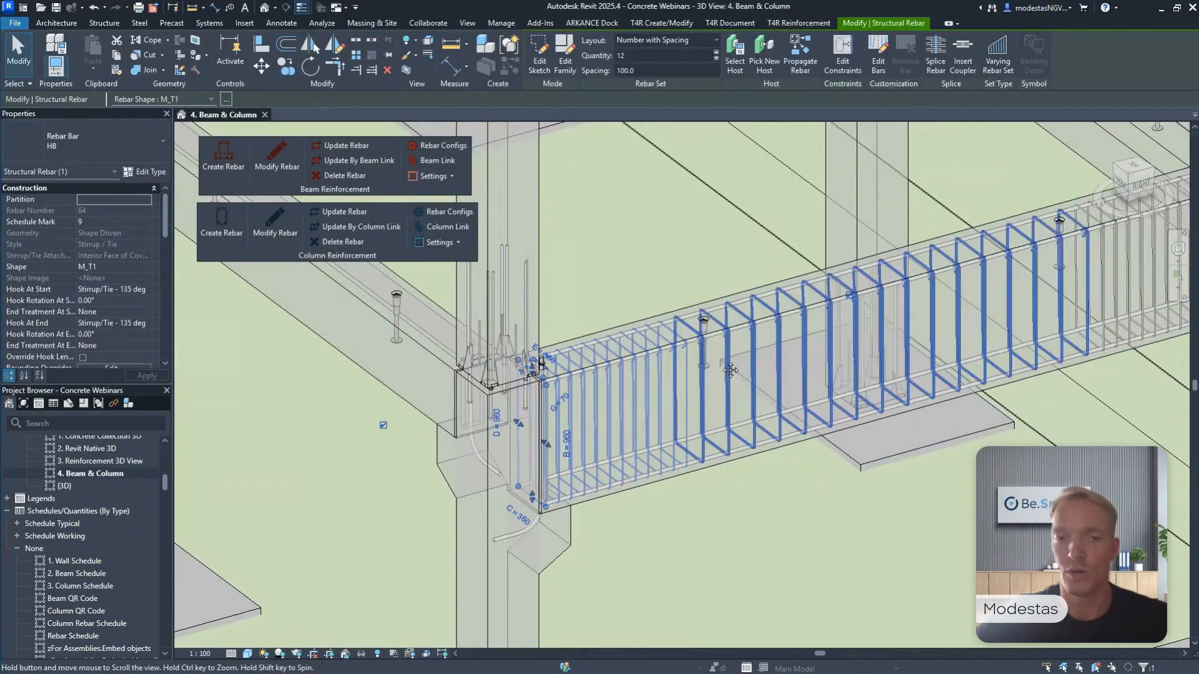
scroll(715, 379, "up", 2)
scroll(715, 379, "down", 3)
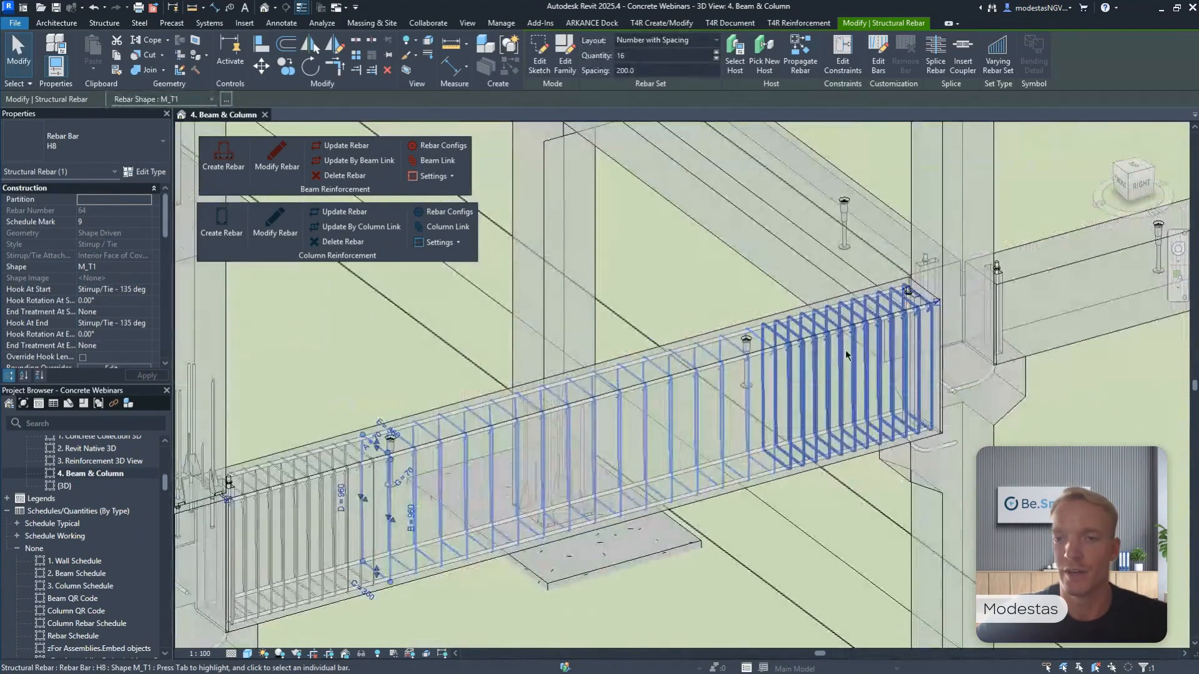
scroll(846, 354, "up", 3)
left_click(846, 354)
scroll(846, 354, "down", 8)
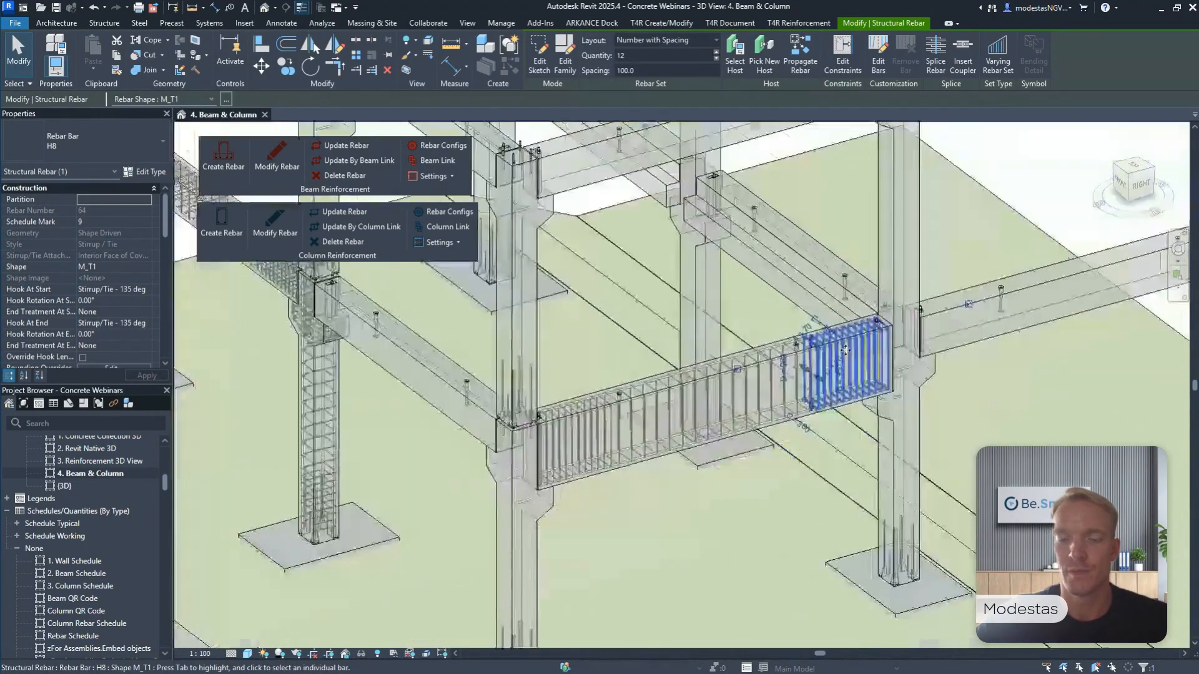
Inspect the stirrup sets in the L beam and the inverted tee beam, and clear the selection.
scroll(450, 326, "up", 3)
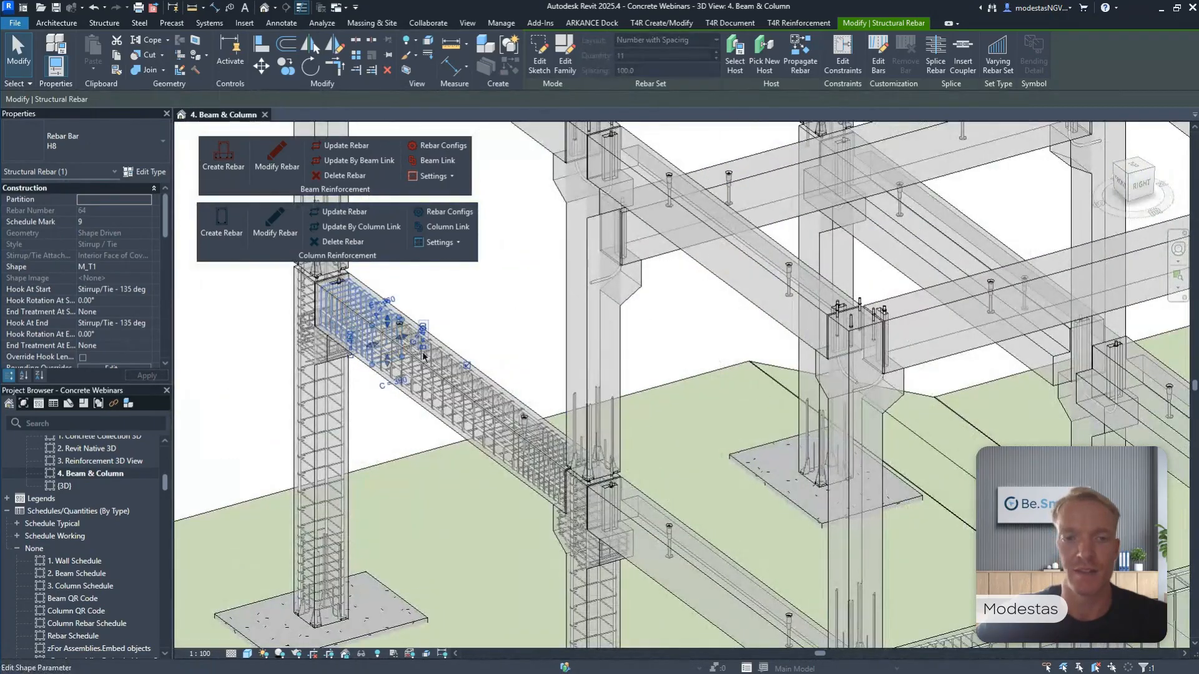
left_click(486, 428)
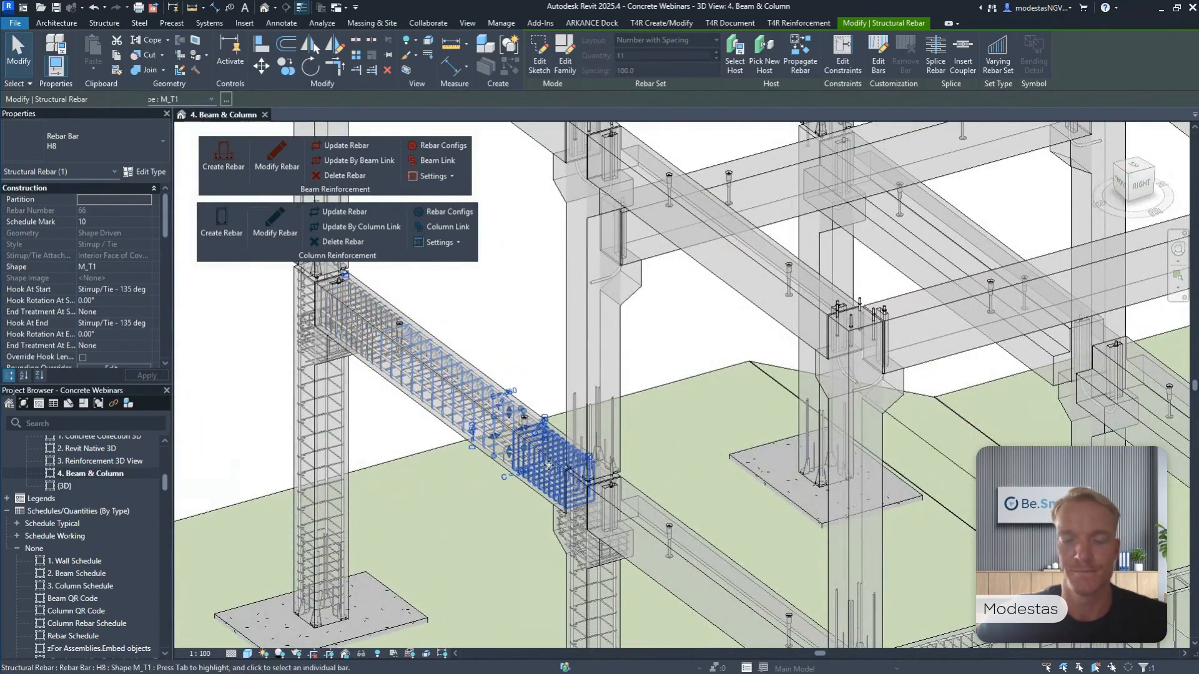
scroll(485, 427, "down", 5)
scroll(650, 248, "up", 5)
scroll(649, 249, "up", 3)
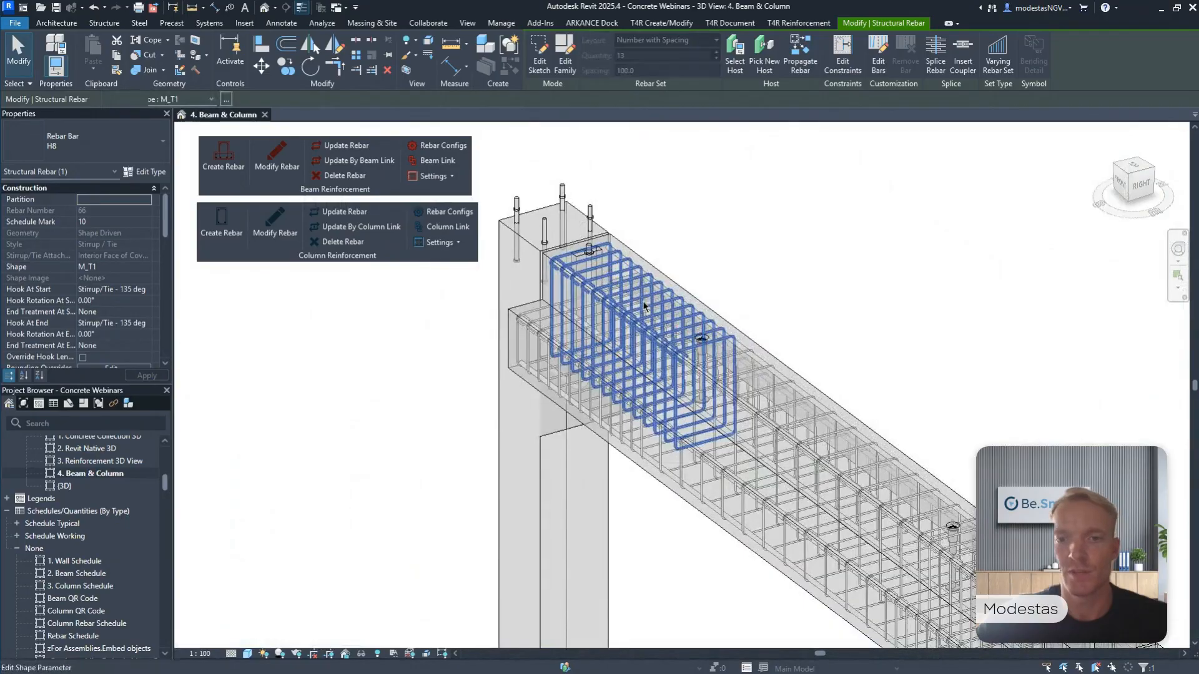
left_click(781, 424)
scroll(782, 425, "down", 1)
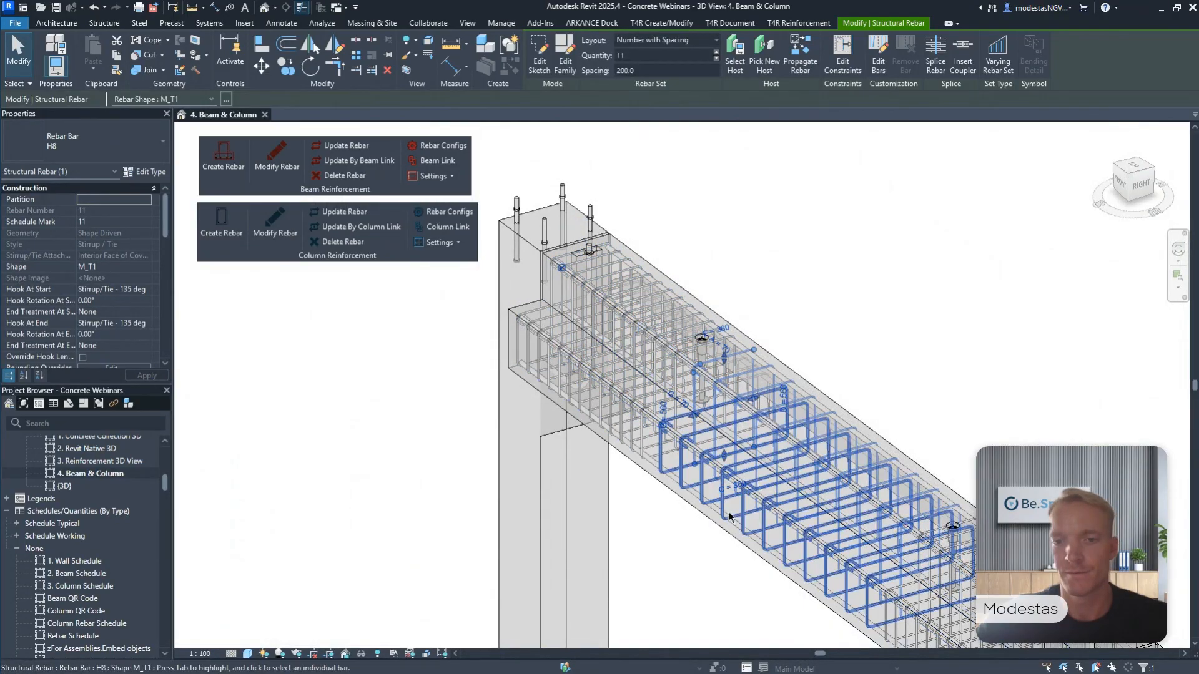
left_click(751, 371)
key("Escape")
scroll(751, 371, "down", 6)
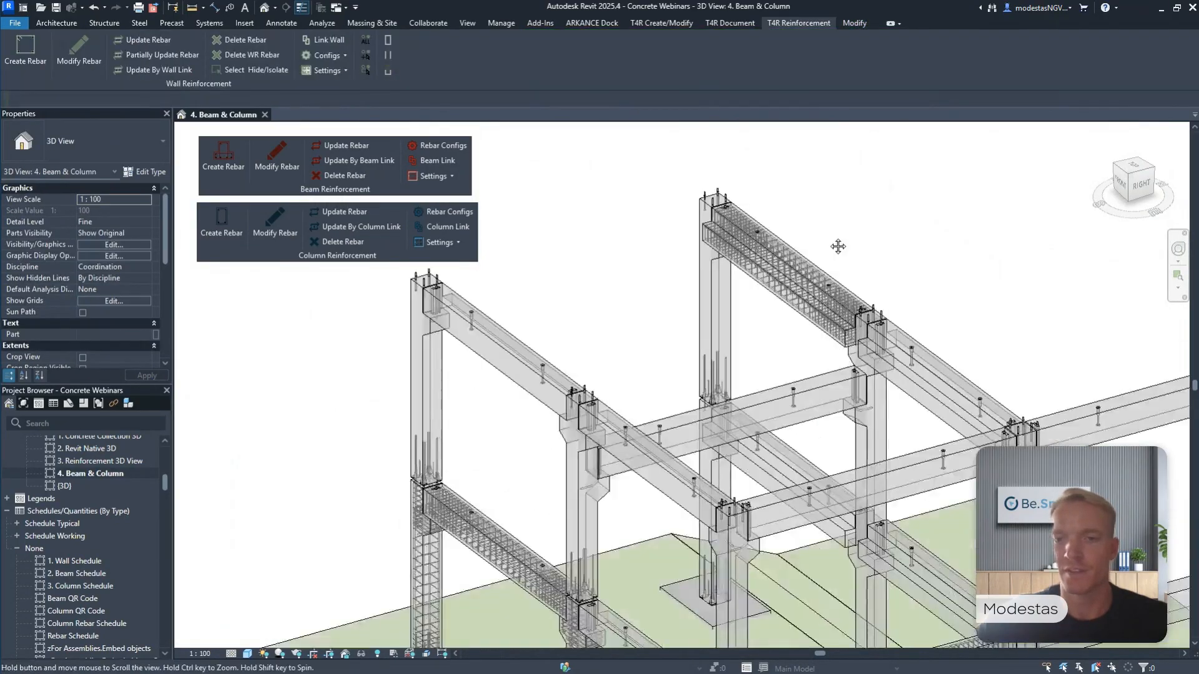
Replace the floating reinforcement tools with the T4R Smart Documentation tools and open the Assembly Views commands.
middle_click_drag(796, 281, 660, 221)
left_click_drag(338, 255, 534, 83)
left_click_drag(347, 190, 749, 78)
left_click(737, 24)
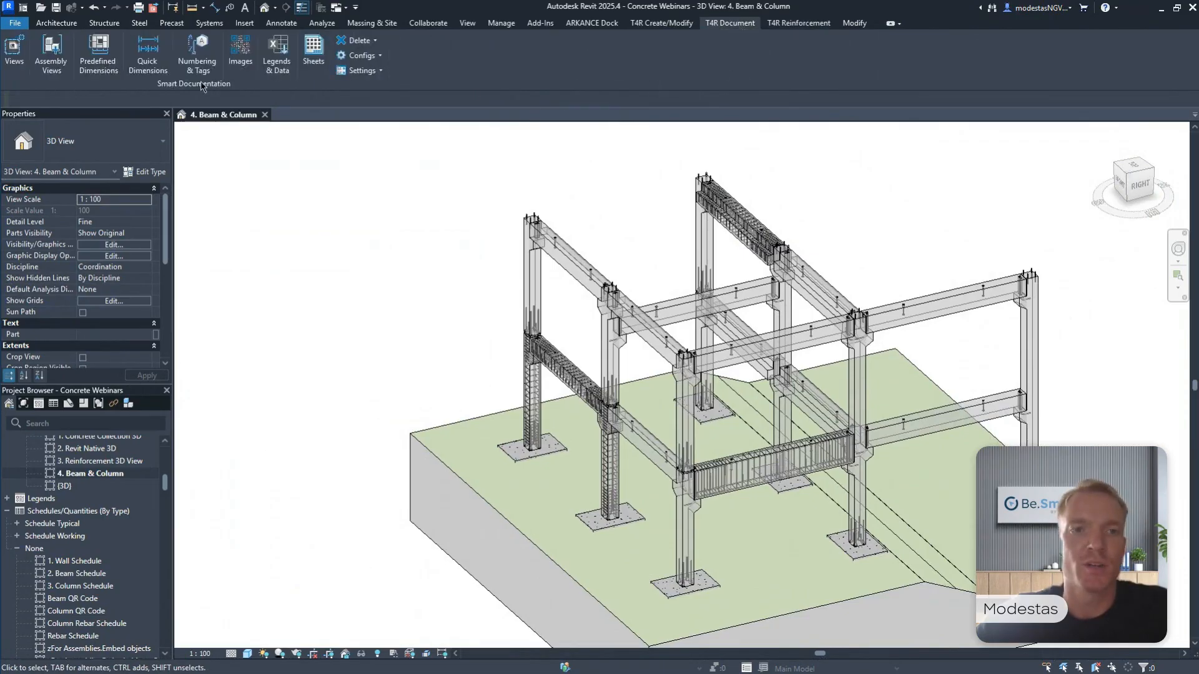
left_click_drag(203, 86, 394, 203)
left_click(255, 173)
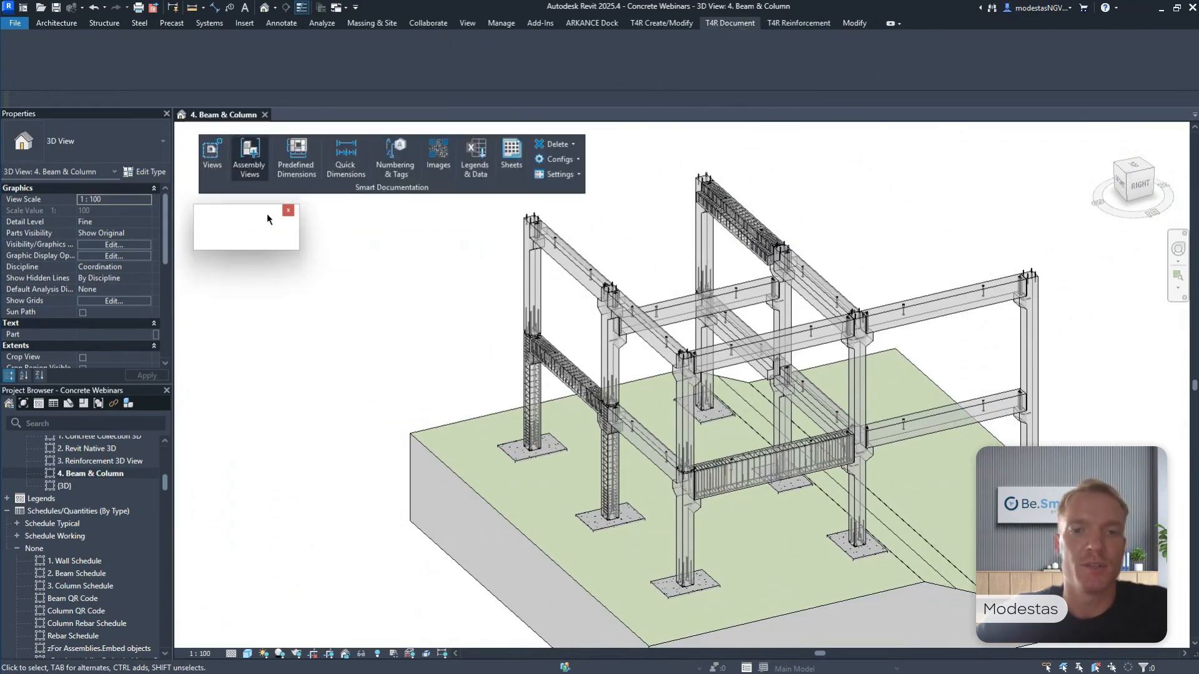
Create an assembly with shop drawings for the reinforced lower corner column using the S02 Column configuration.
scroll(517, 391, "up", 2)
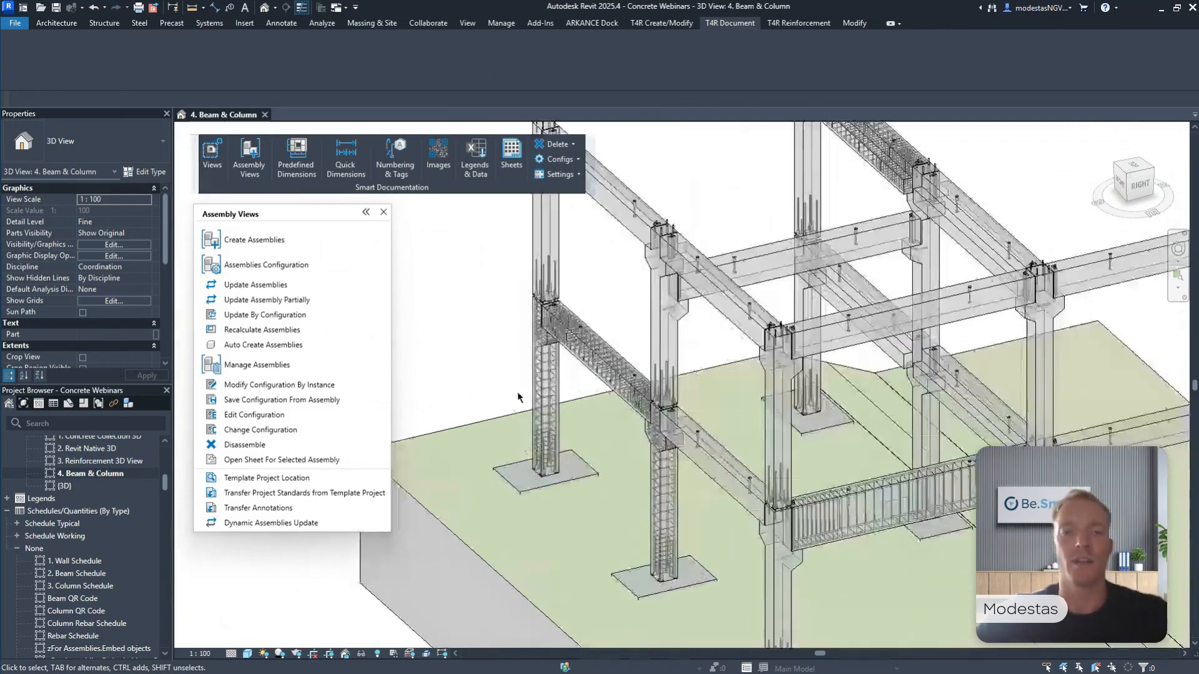
left_click(531, 388)
middle_click_drag(531, 388, 571, 363)
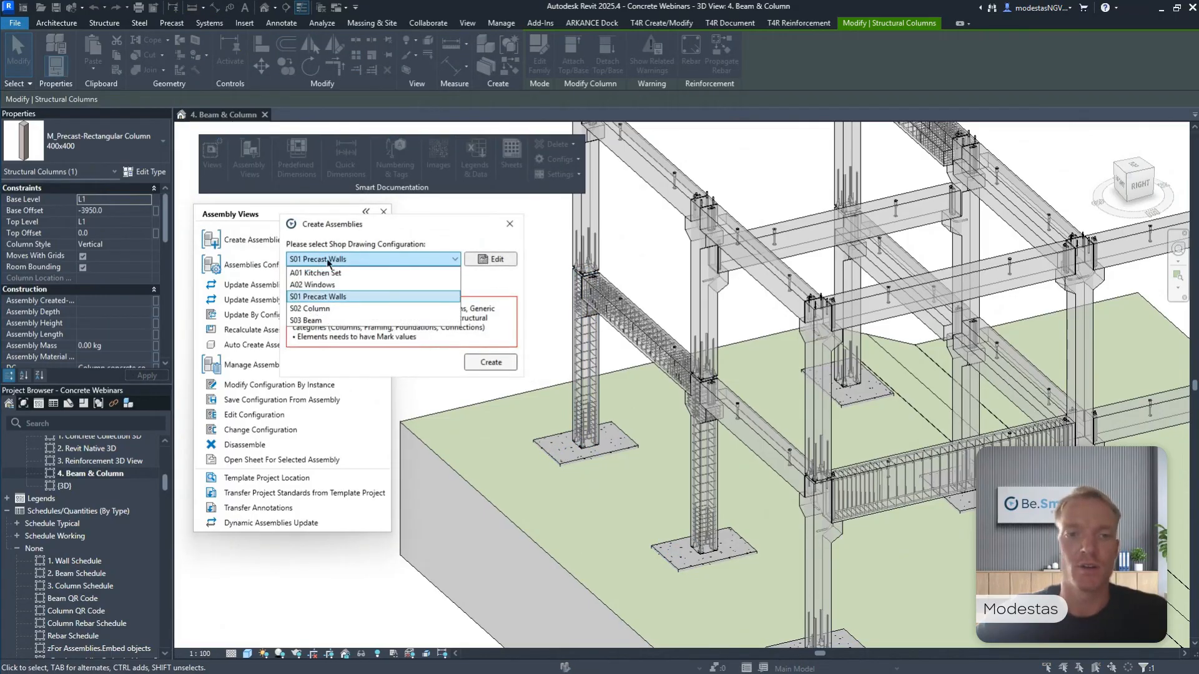
left_click(331, 308)
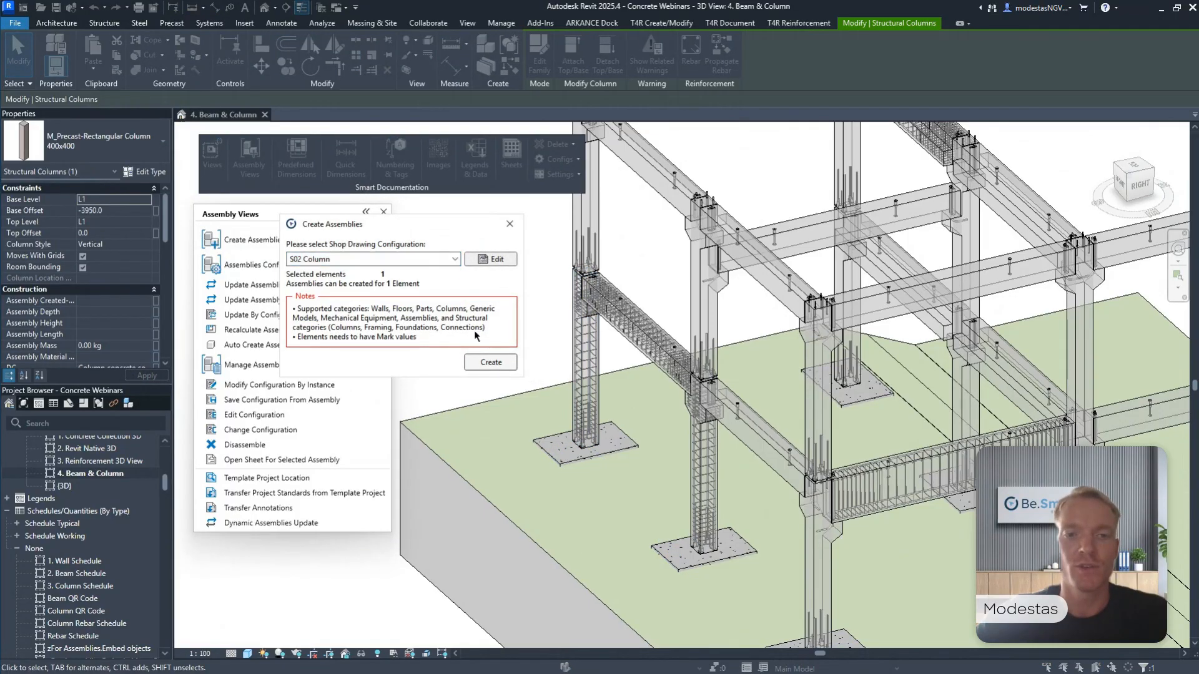
left_click(486, 363)
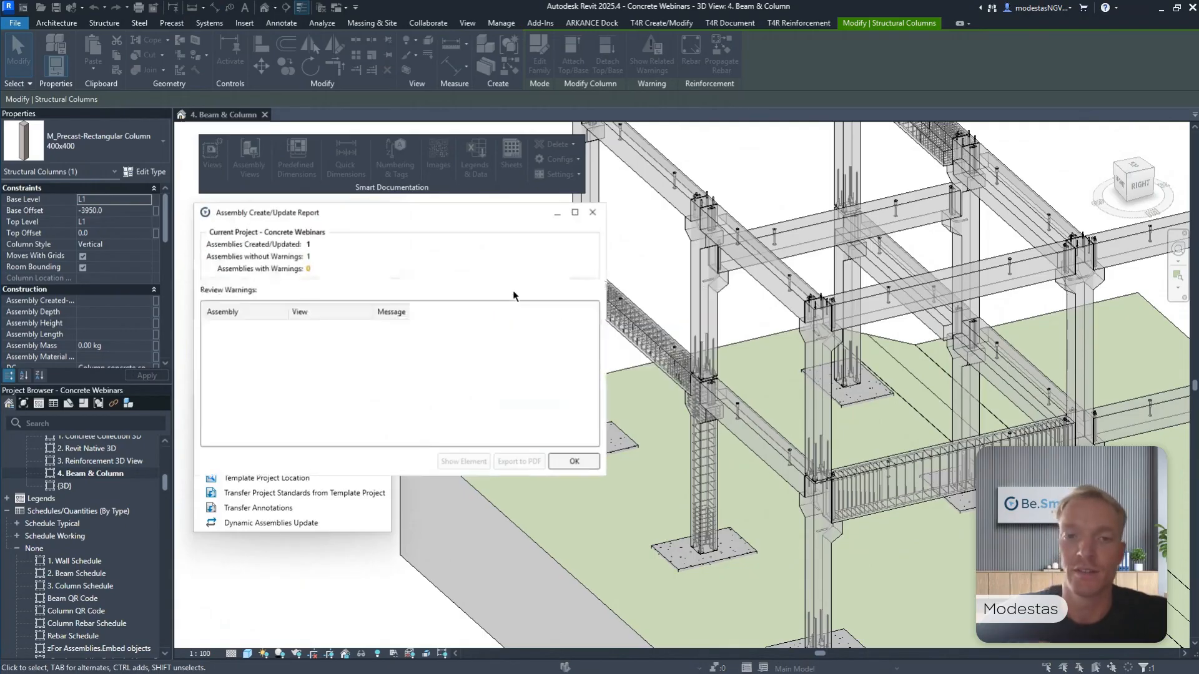
Close the column's assembly report and create an assembly with shop drawings for the 400 RB 1000 beam using the S03 Beam configuration.
left_click(579, 464)
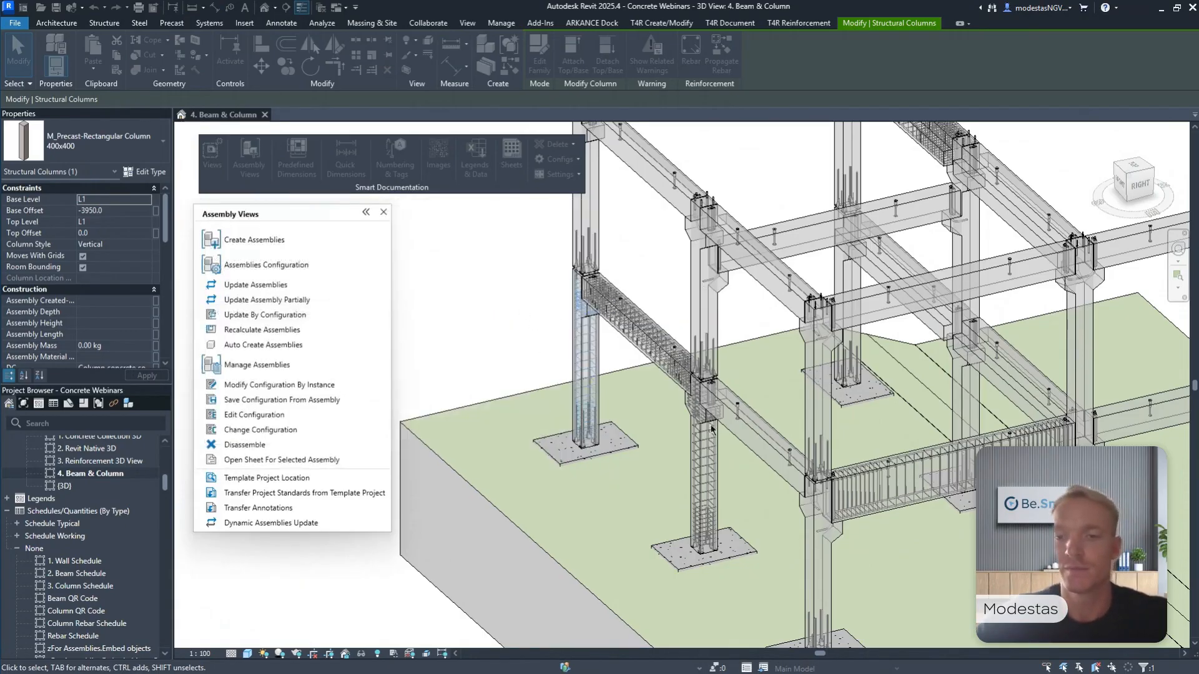
scroll(905, 507, "up", 3)
left_click(905, 507)
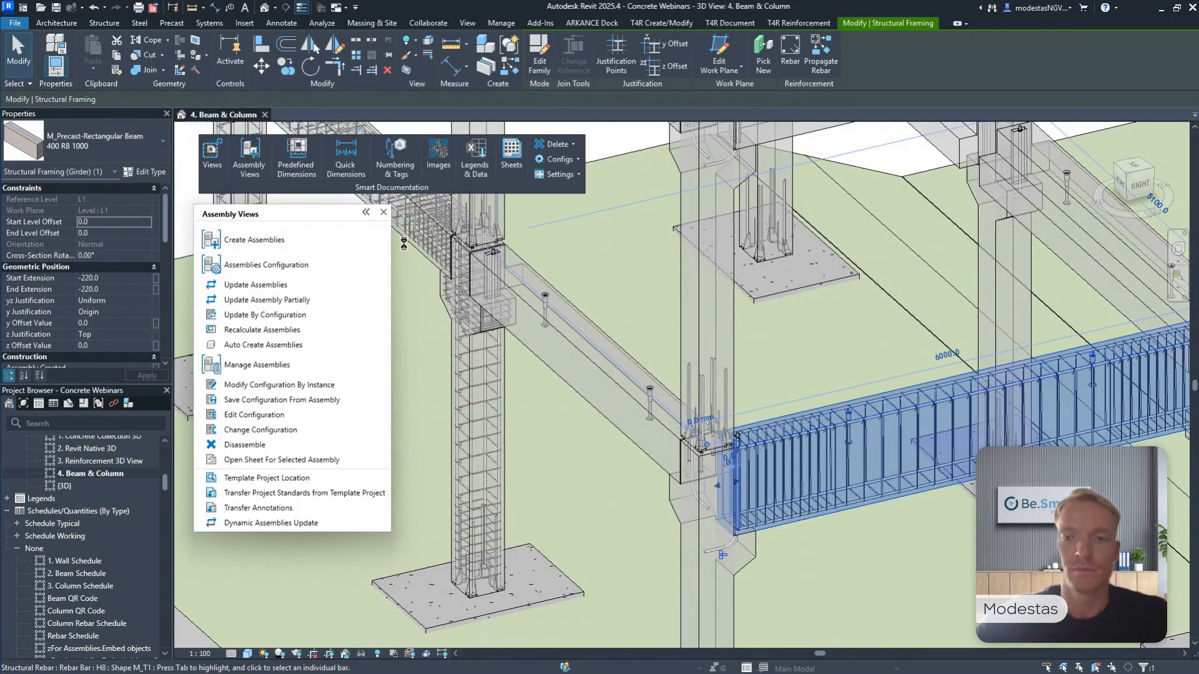
left_click(397, 258)
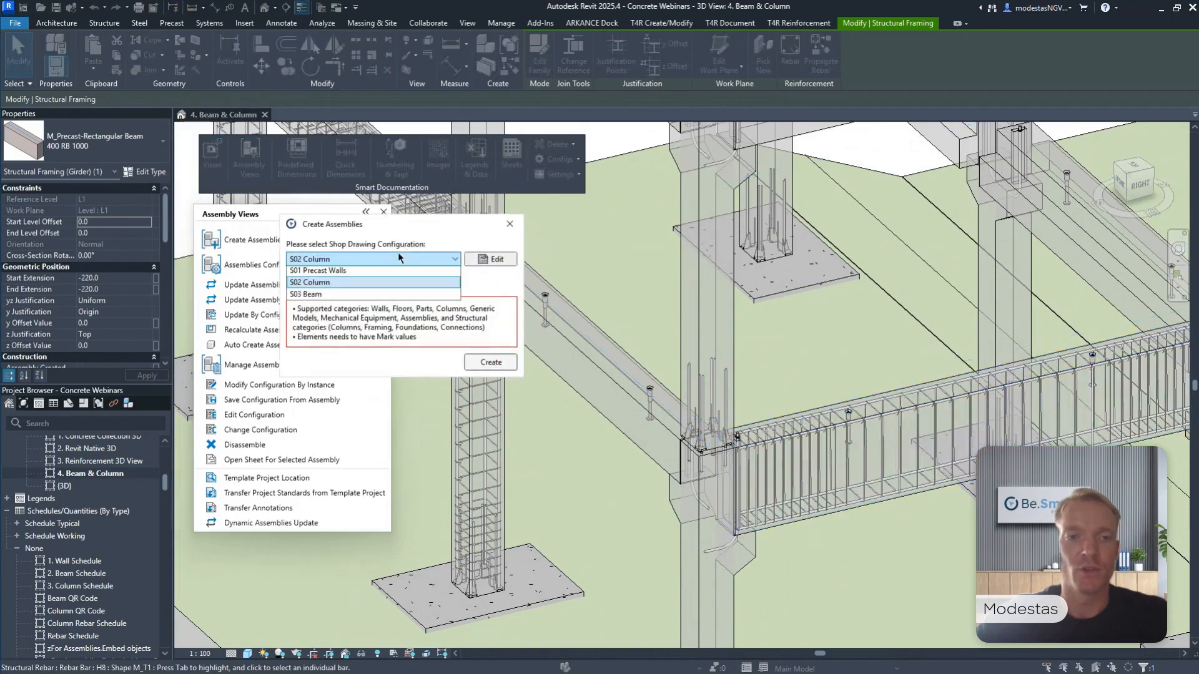
left_click(350, 299)
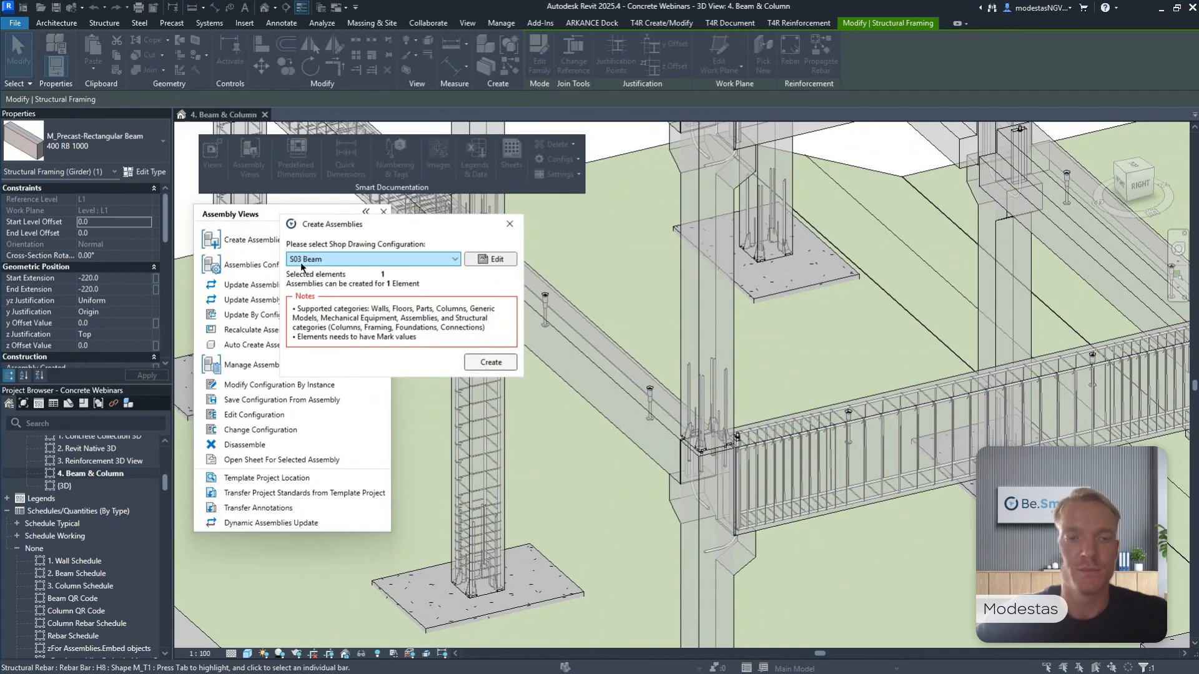
left_click(477, 362)
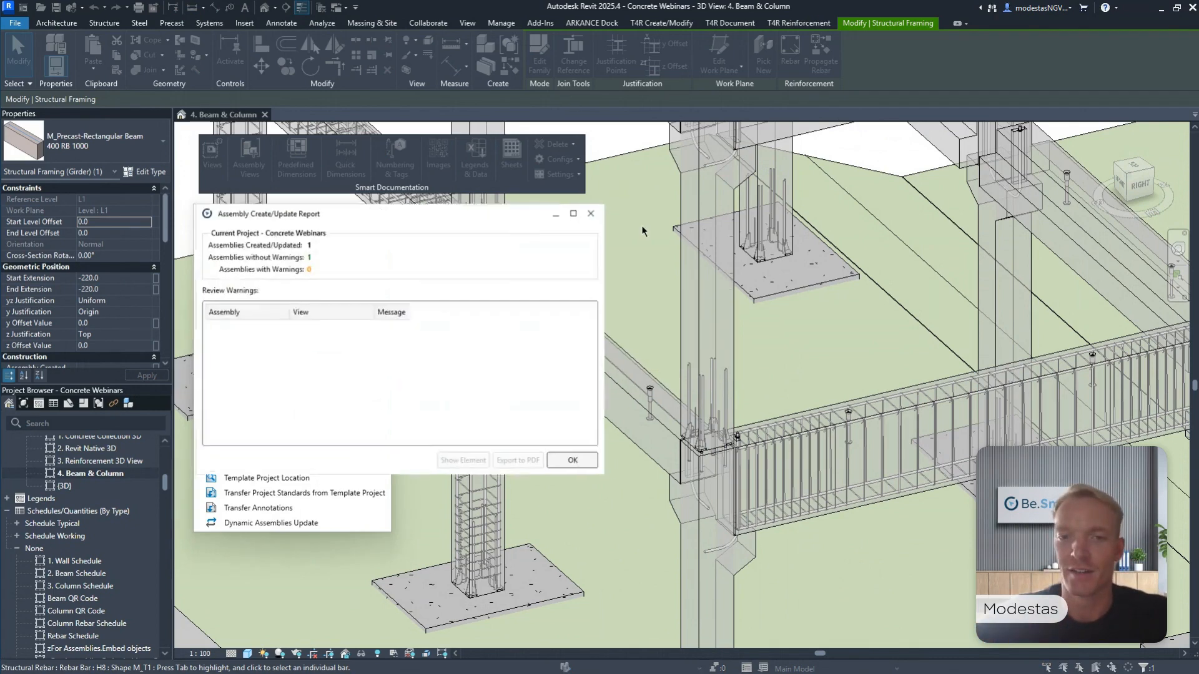
left_click(598, 209)
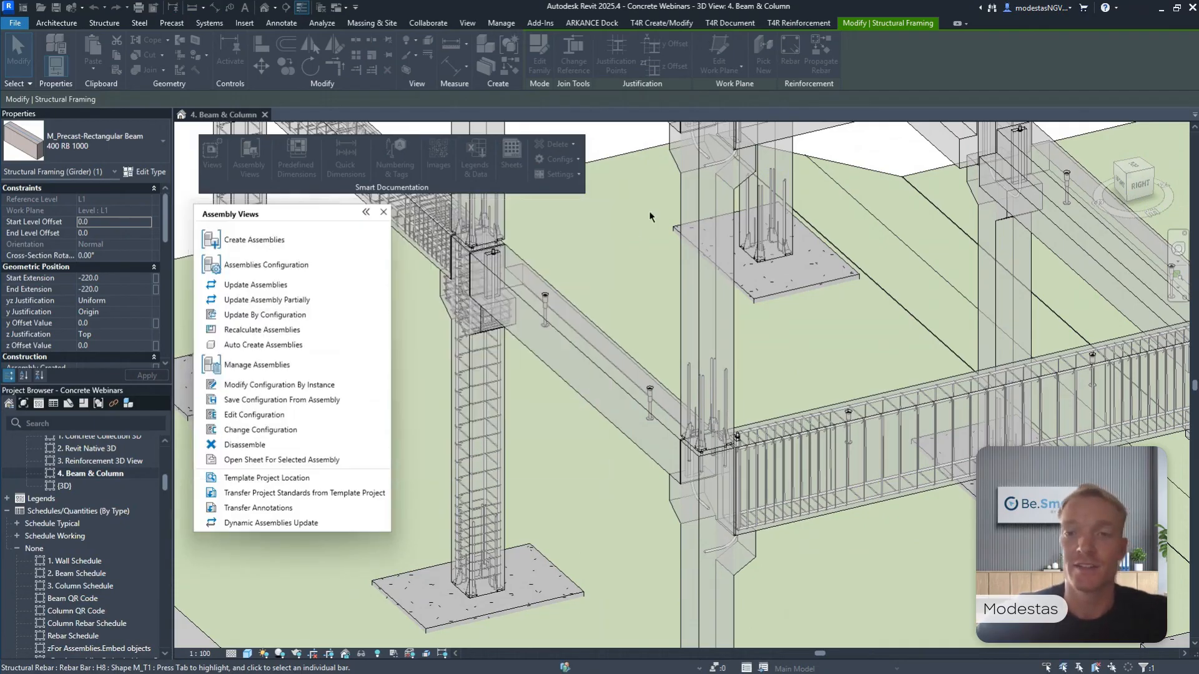
Close the Assembly Views commands and select the reinforced corner column's assembly to check its name and properties.
scroll(650, 240, "down", 2)
middle_click_drag(649, 241, 665, 283)
scroll(665, 282, "down", 3)
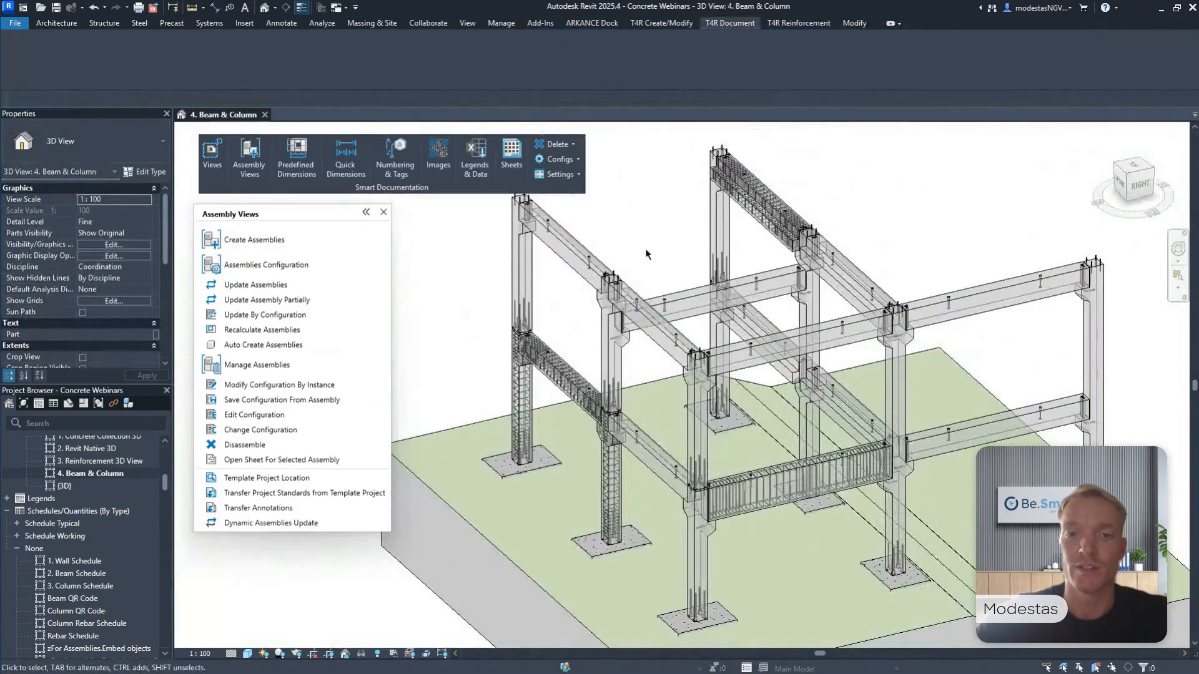
left_click(383, 212)
scroll(537, 317, "up", 1)
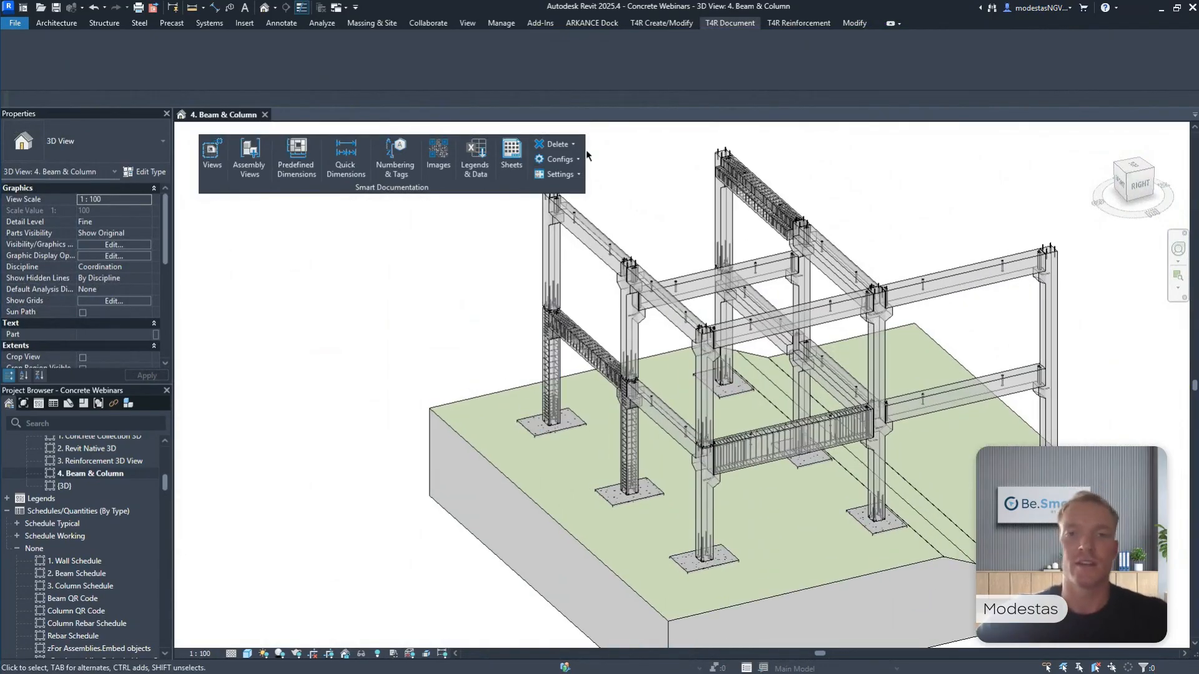
left_click(550, 365)
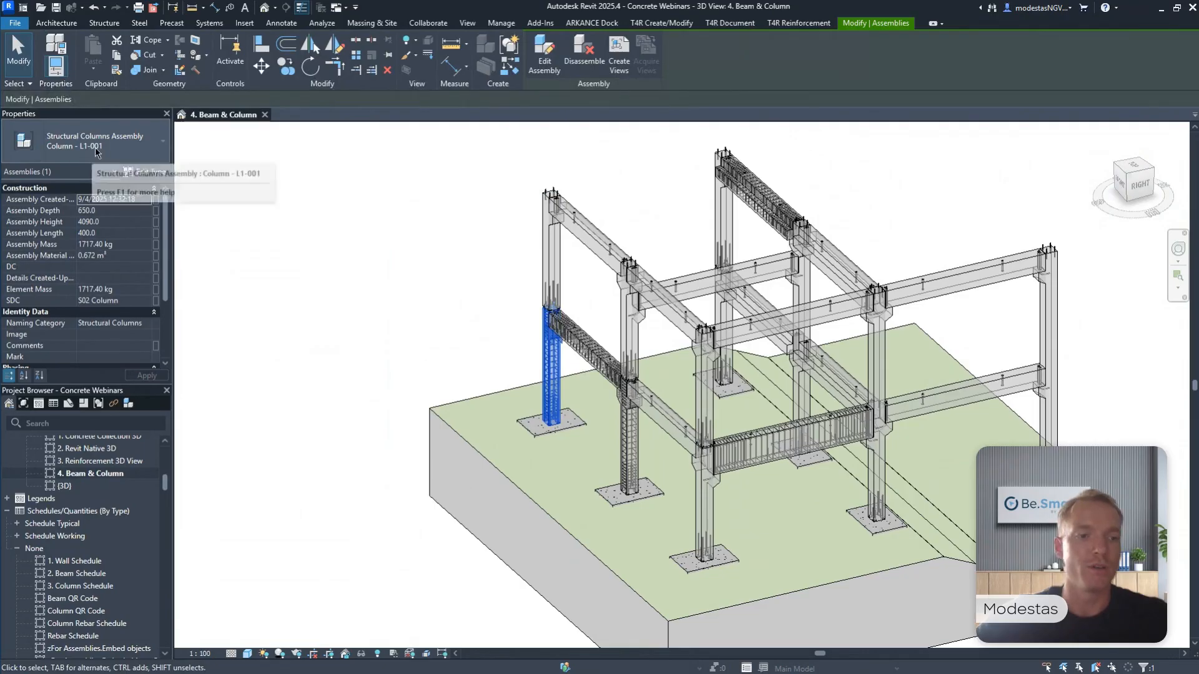
Clear the selection, collapse L-3_EW-004 in the list of assemblies, expand Column - L1-001 and open its Formwork sheet.
scroll(113, 526, "down", 10)
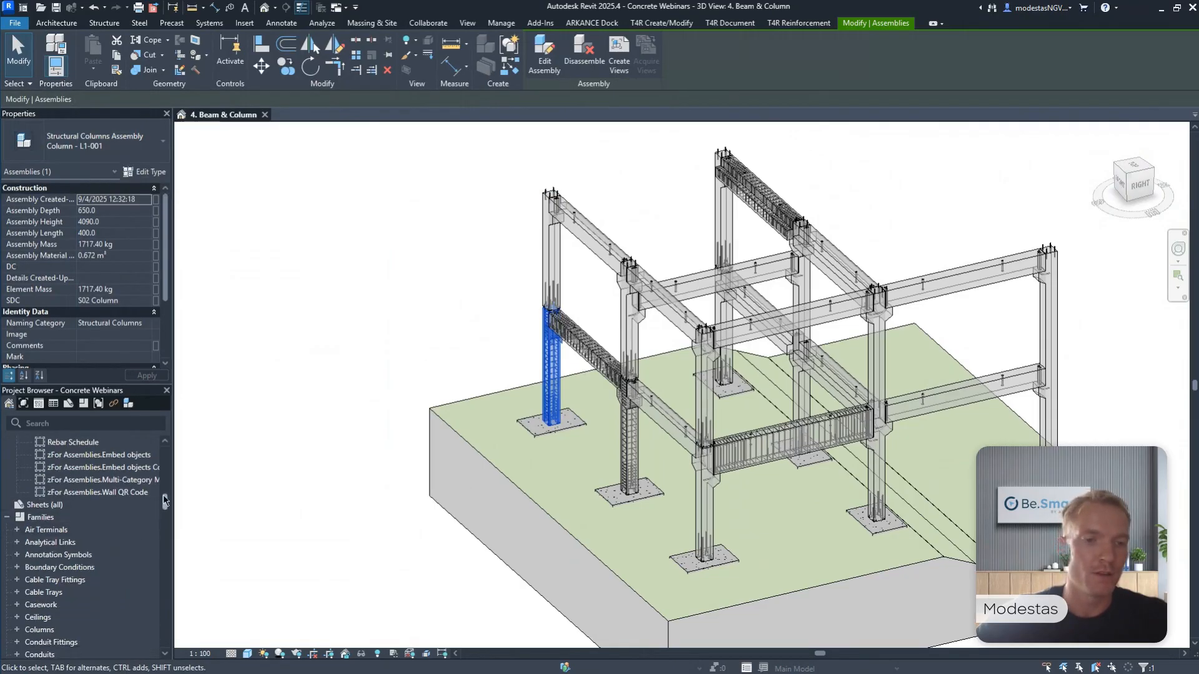
key("Escape")
scroll(167, 557, "down", 10)
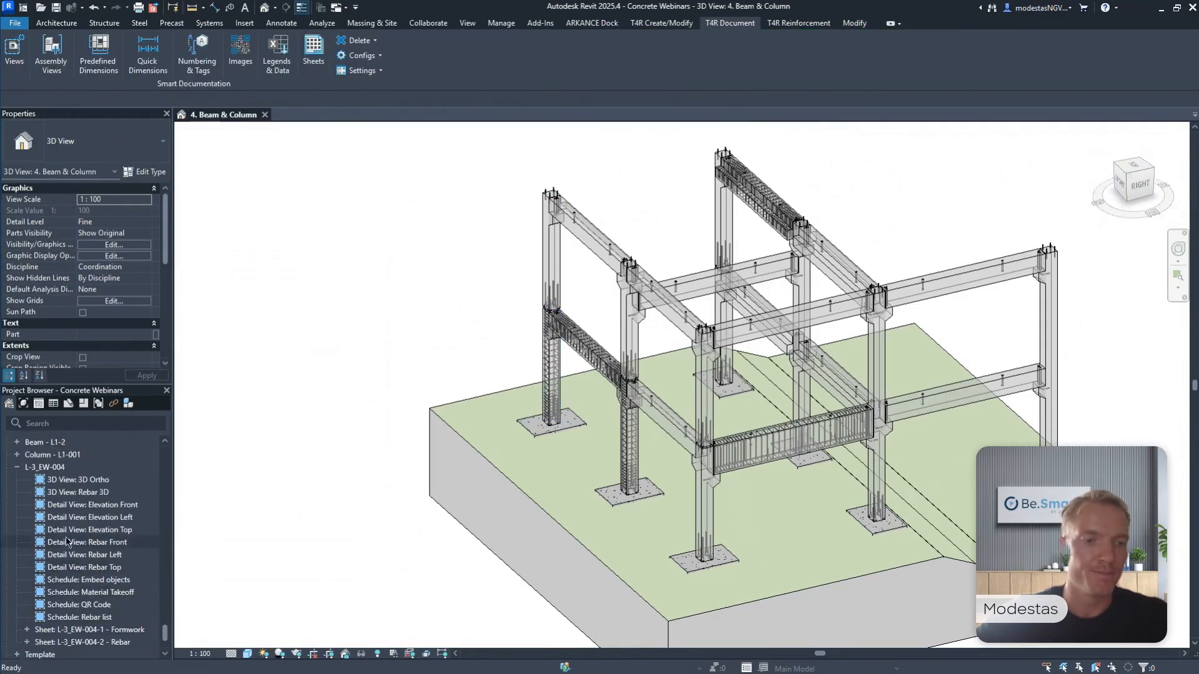
left_click(17, 467)
left_click(16, 604)
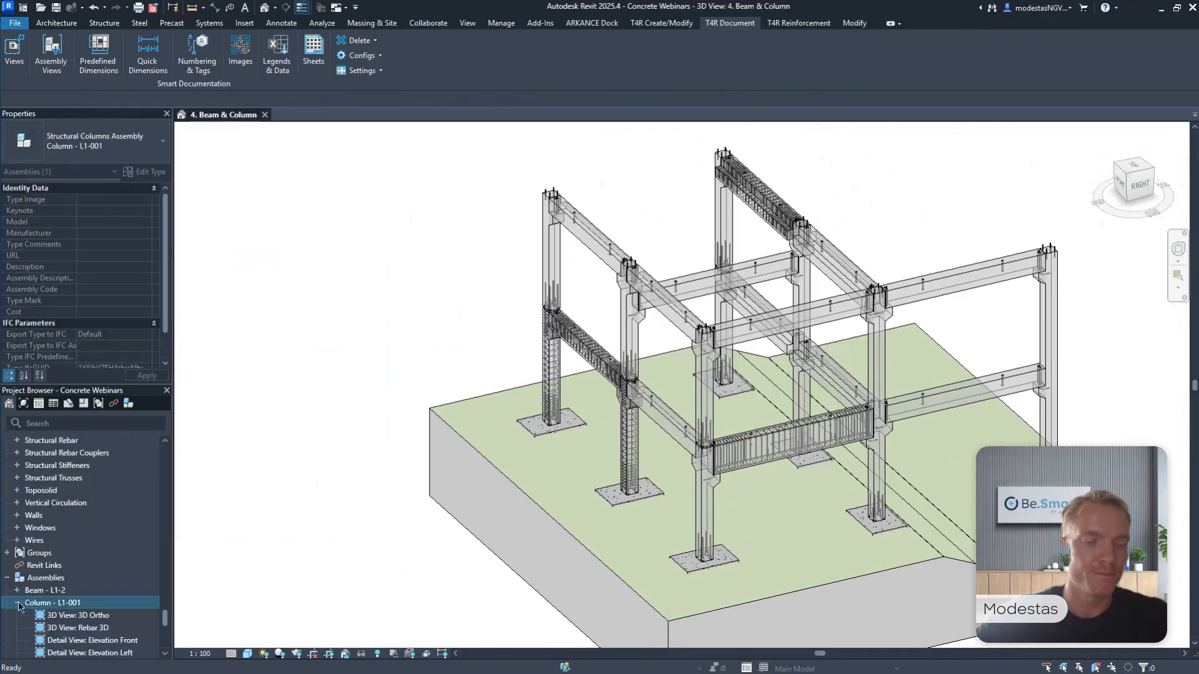
scroll(80, 598, "down", 2)
scroll(79, 599, "down", 3)
double_click(103, 604)
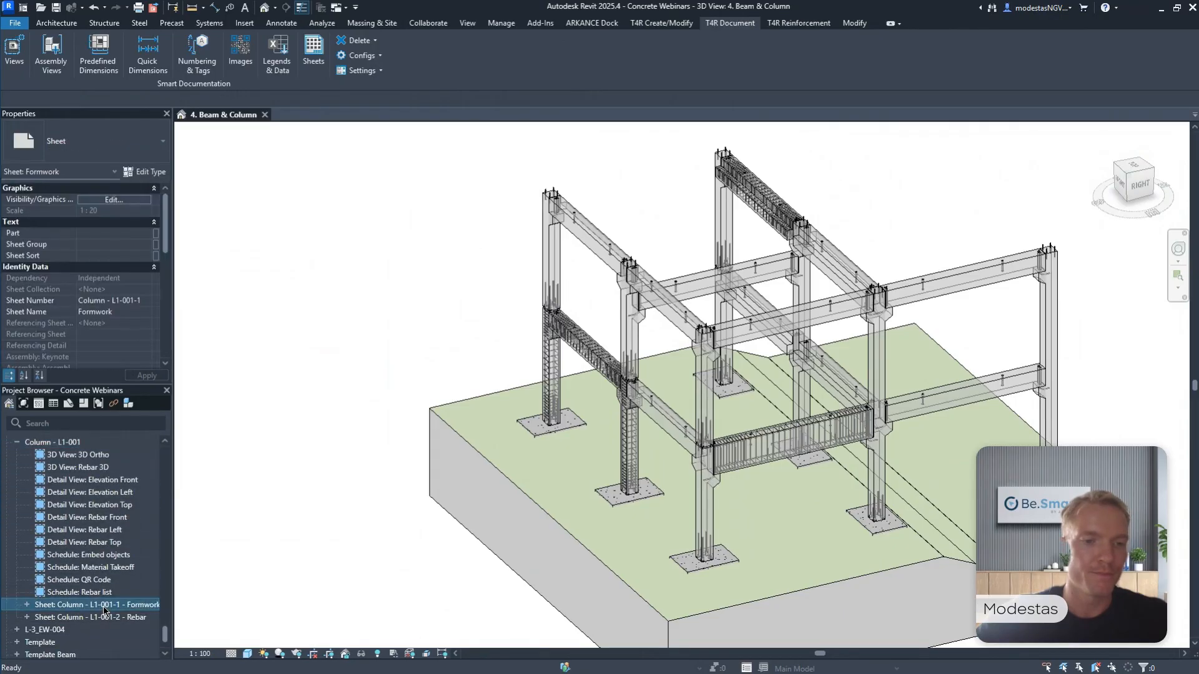
middle_click_drag(556, 383, 588, 388)
left_click(588, 388)
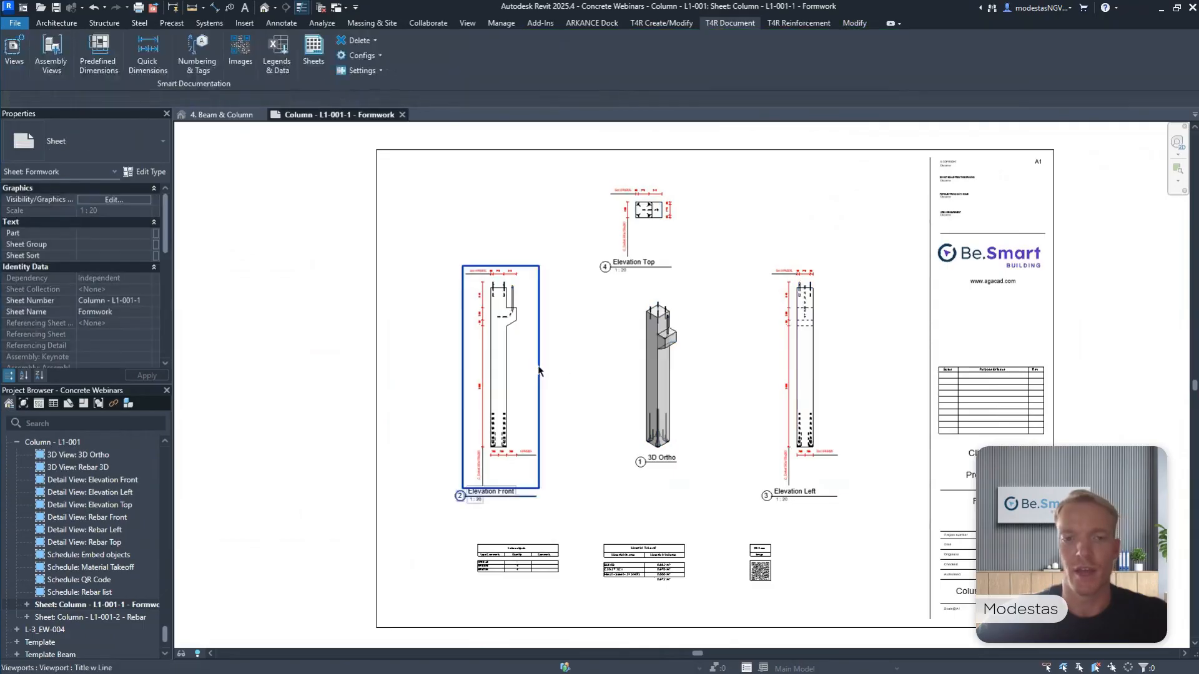
Examine the dimensions and embed labels in the Elevation Front view, from the column base up to the corbel.
scroll(537, 366, "up", 3)
scroll(467, 538, "up", 3)
scroll(468, 375, "down", 2)
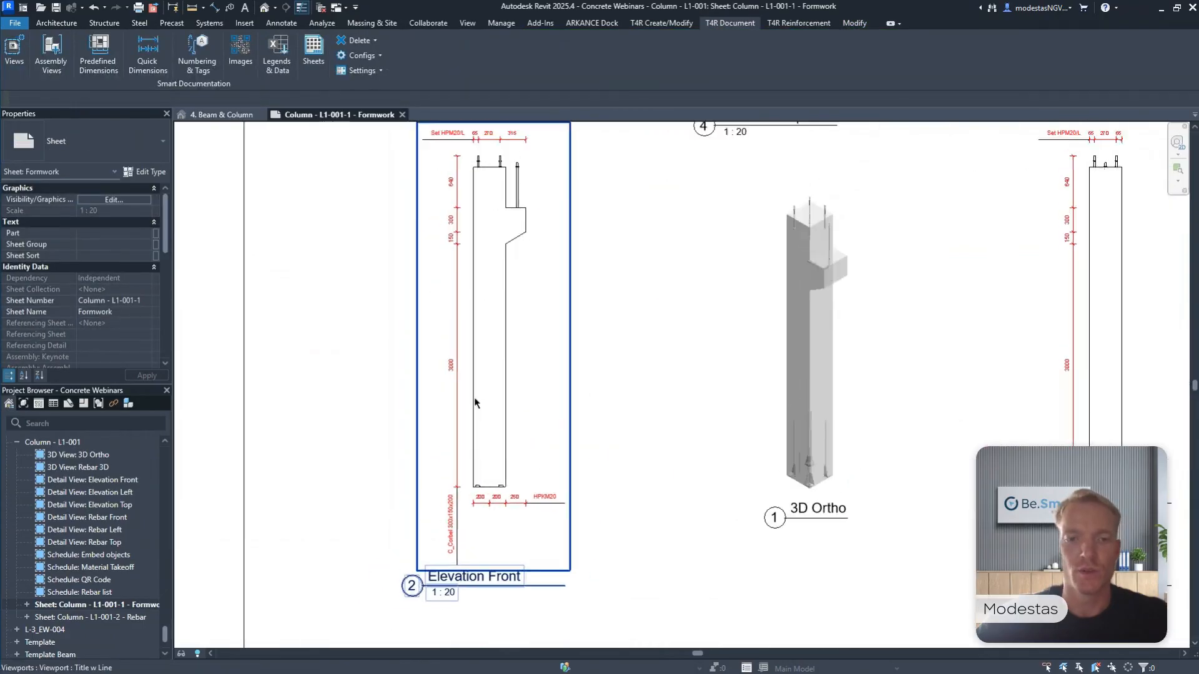
scroll(492, 528, "up", 3)
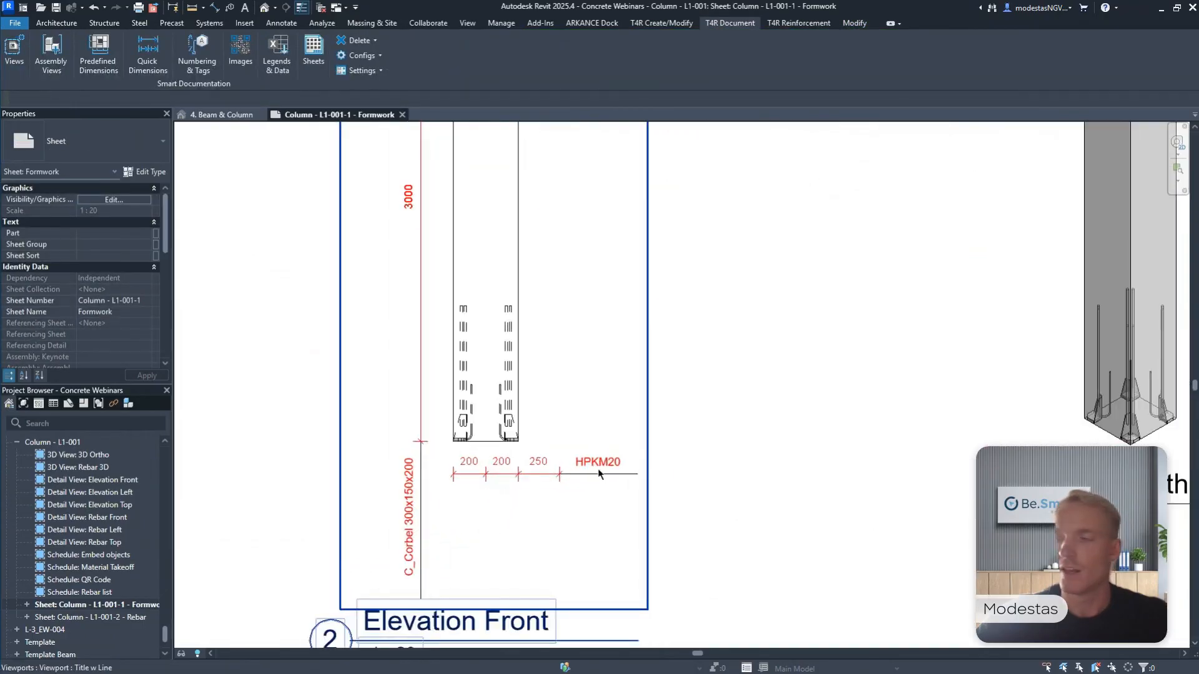
middle_click_drag(424, 253, 425, 482)
middle_click_drag(455, 290, 466, 529)
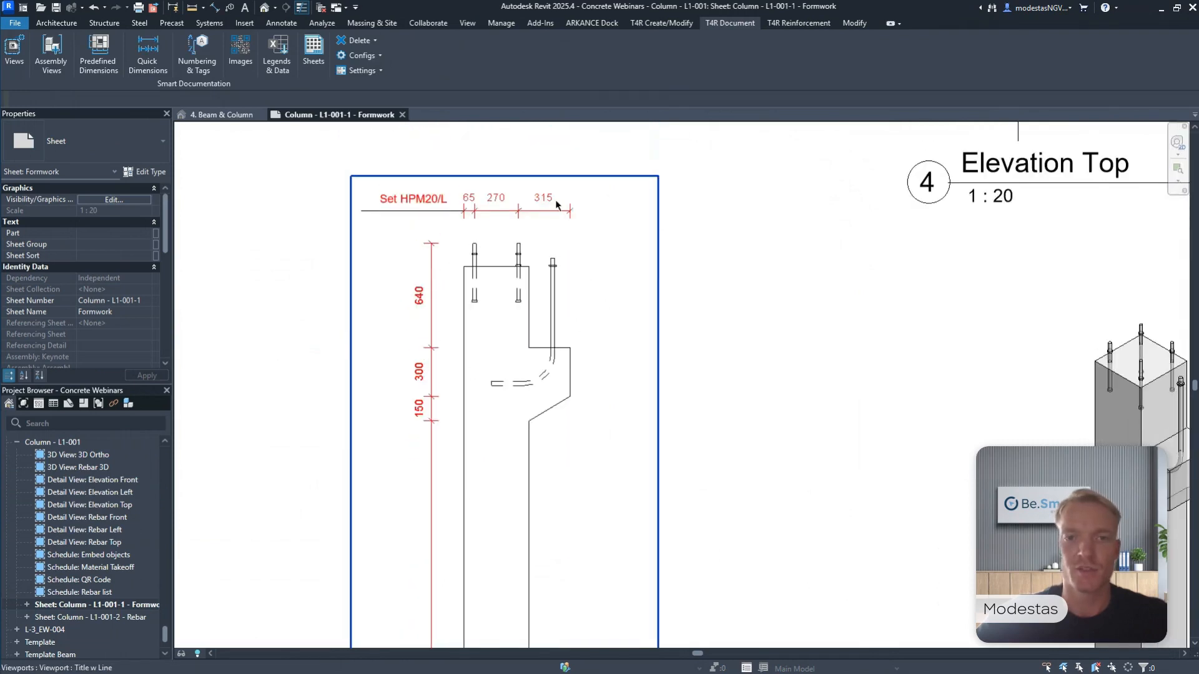
Examine the dimensions and embed labels in the Elevation Top and Elevation Left views of the column.
scroll(560, 402, "down", 7)
middle_click_drag(719, 369, 662, 482)
scroll(702, 354, "up", 8)
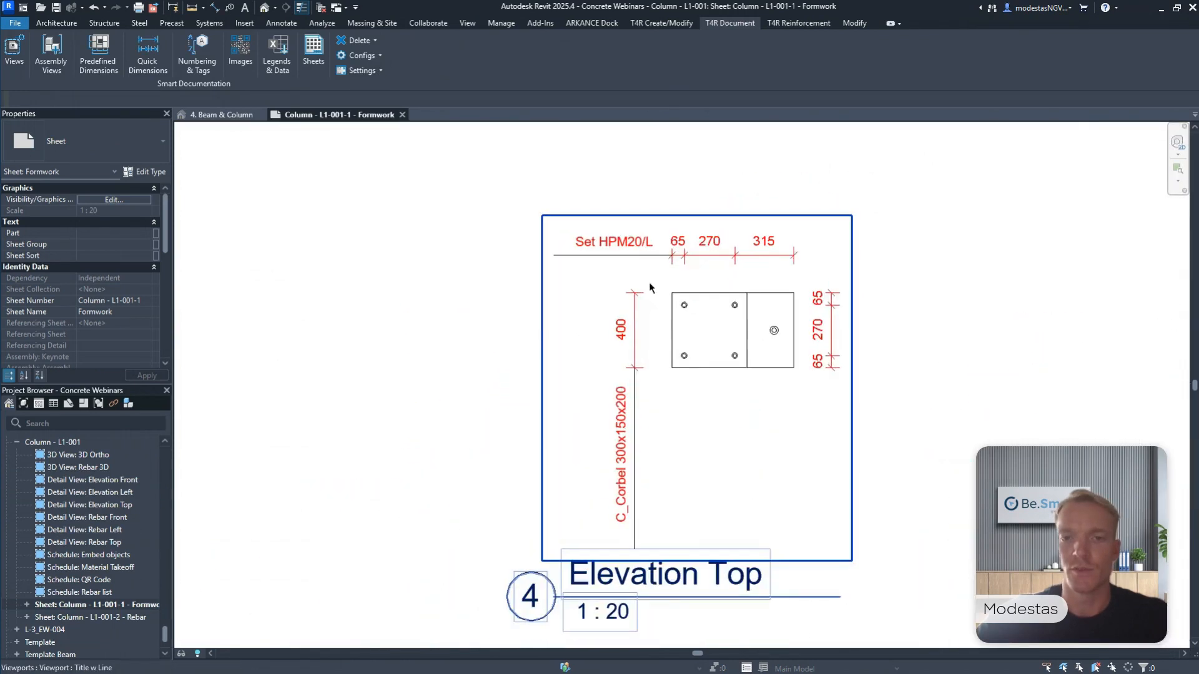
scroll(786, 260, "down", 6)
middle_click_drag(856, 354, 583, 225)
scroll(845, 241, "up", 8)
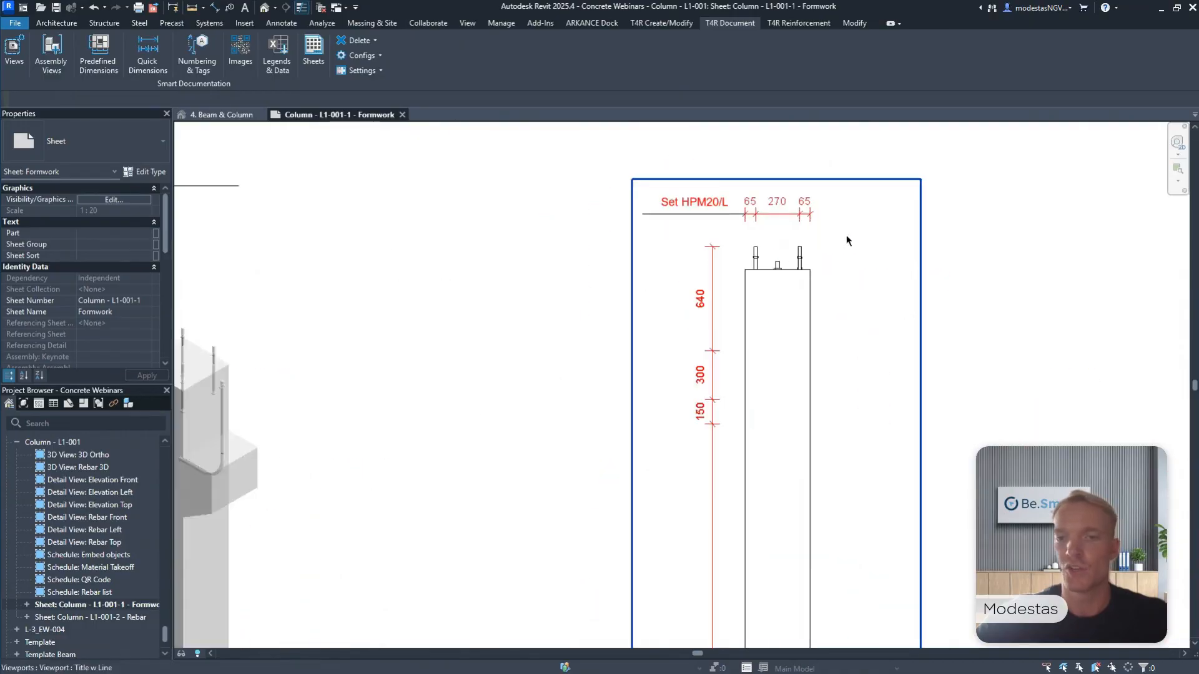
scroll(797, 281, "down", 4)
middle_click_drag(833, 462, 861, 176)
middle_click_drag(819, 433, 876, 233)
Review the Embed objects schedule, the Material Takeoff and the QR code on the Formwork sheet.
scroll(875, 234, "down", 4)
scroll(369, 441, "up", 8)
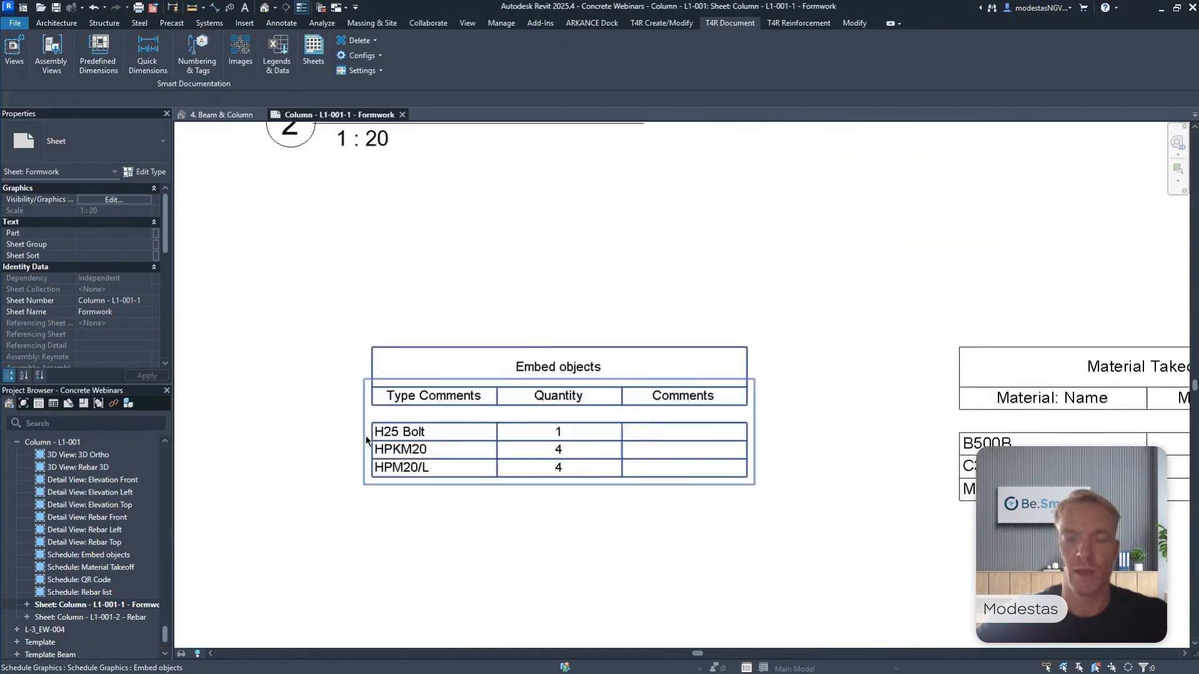
middle_click_drag(660, 416, 315, 413)
middle_click_drag(985, 393, 516, 382)
middle_click_drag(938, 385, 601, 378)
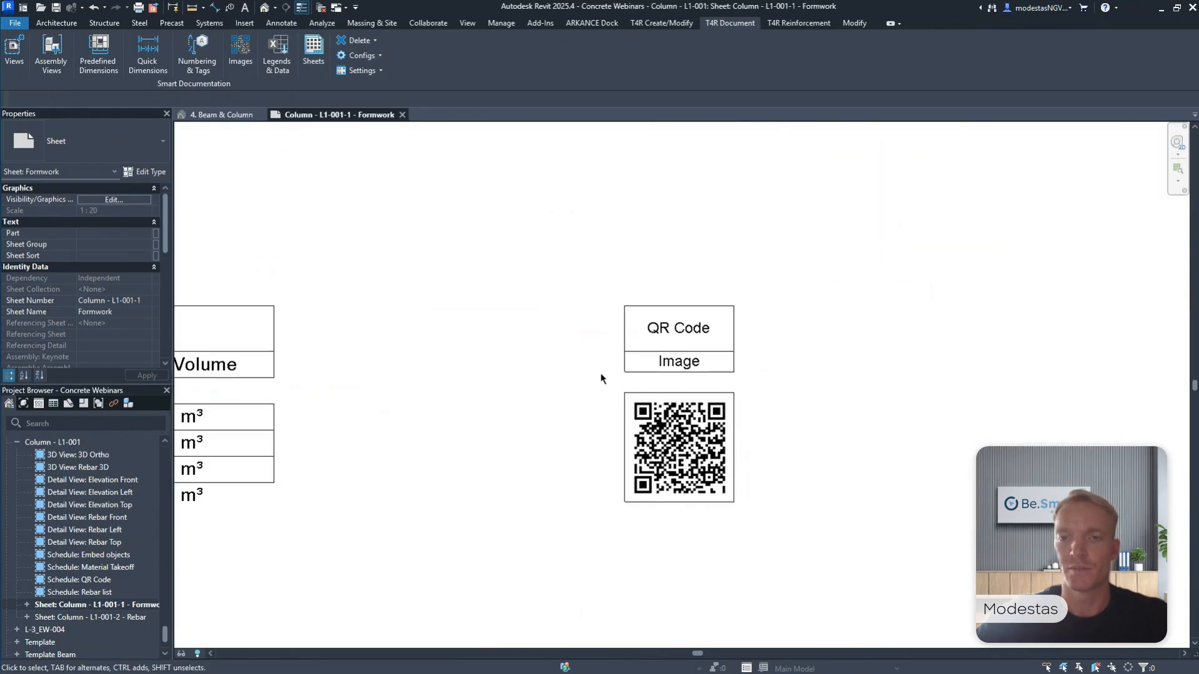
scroll(548, 295, "down", 7)
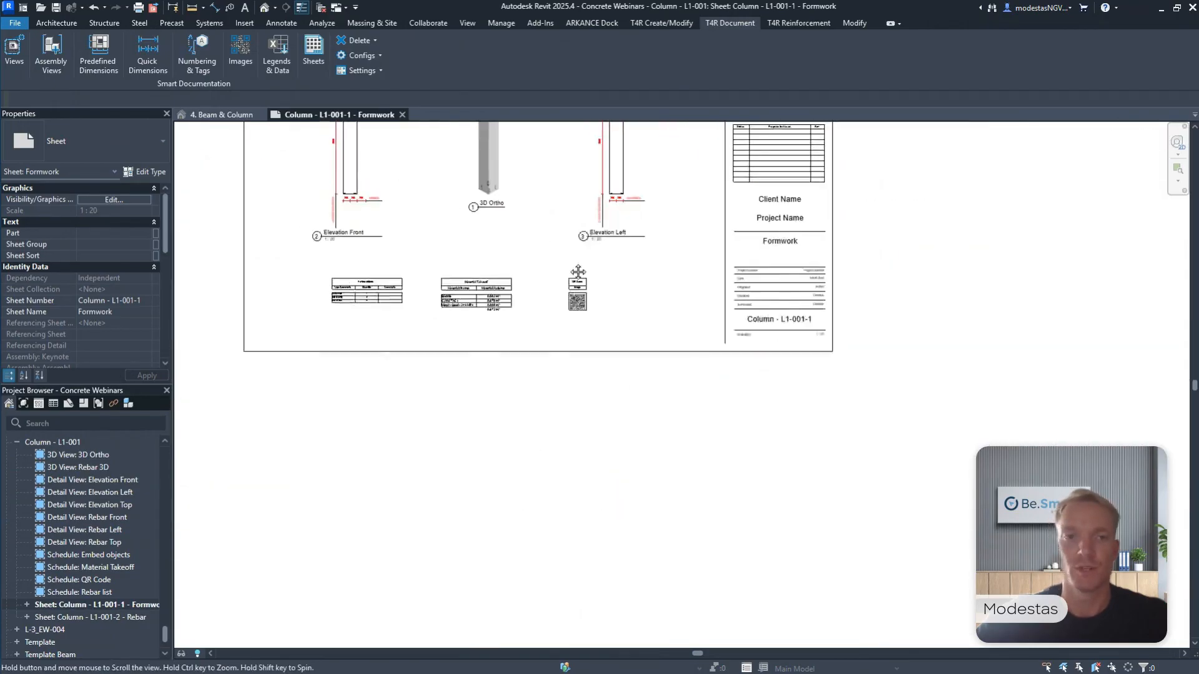
middle_click_drag(557, 275, 678, 482)
Open the column's Rebar sheet and examine the stirrup dimensions and tags in the Rebar Left and Rebar Front views.
double_click(124, 618)
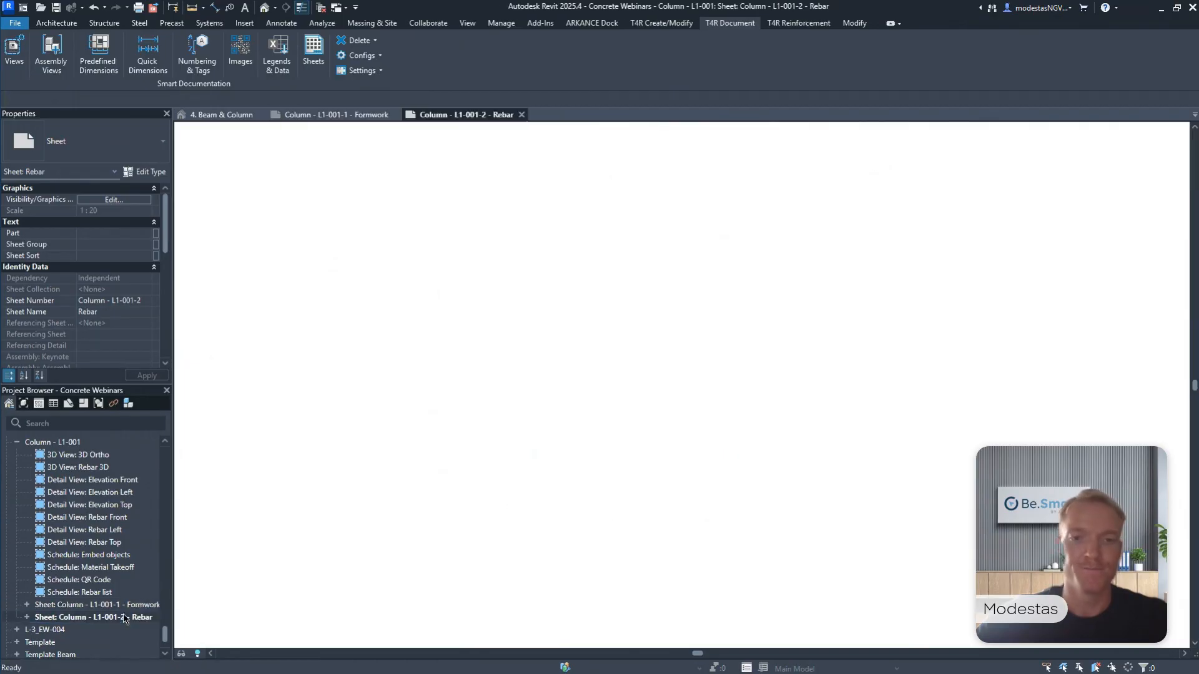
scroll(373, 403, "up", 5)
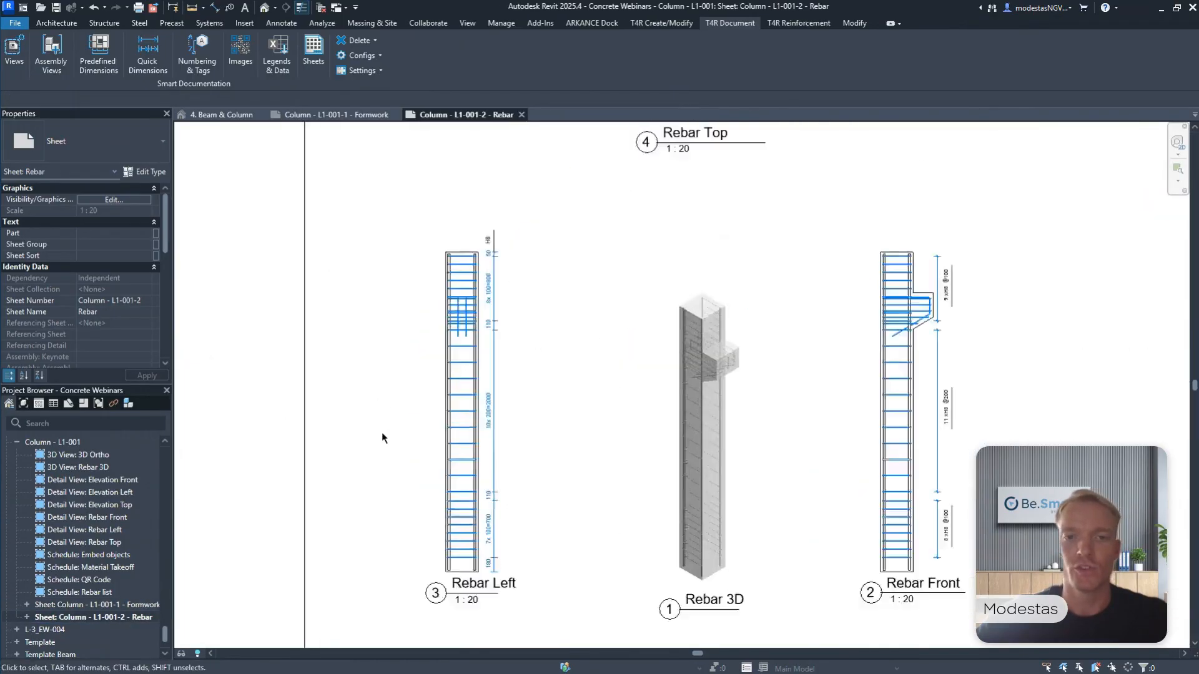
scroll(575, 281, "up", 5)
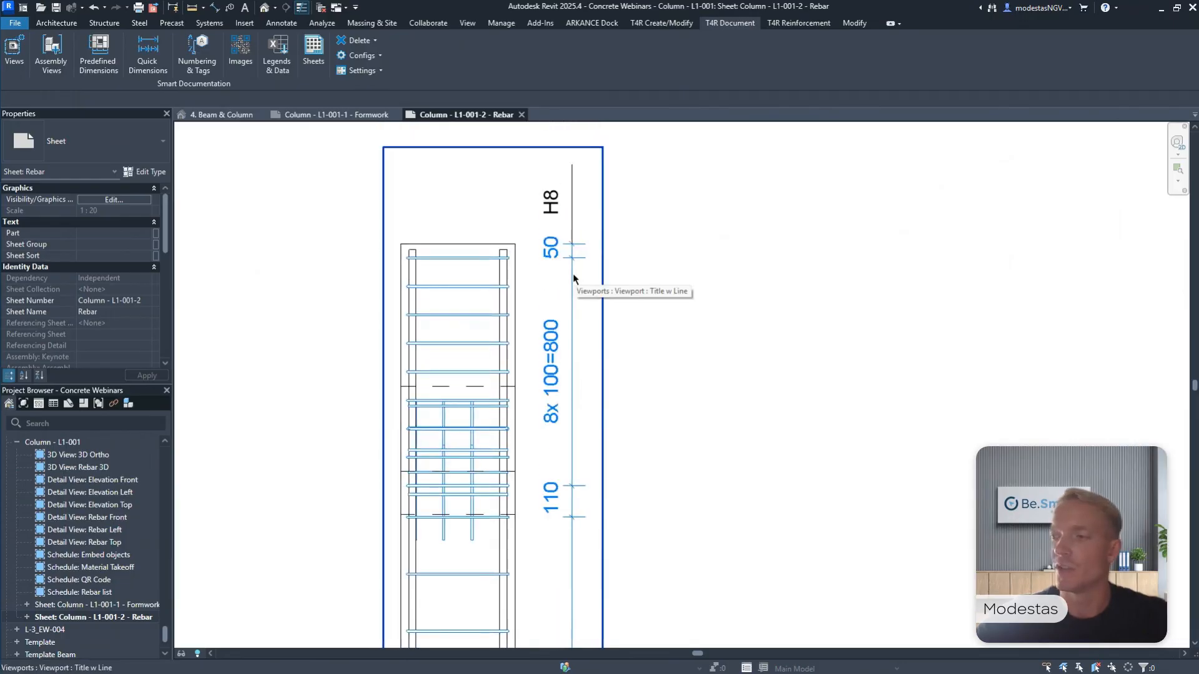
scroll(572, 273, "down", 5)
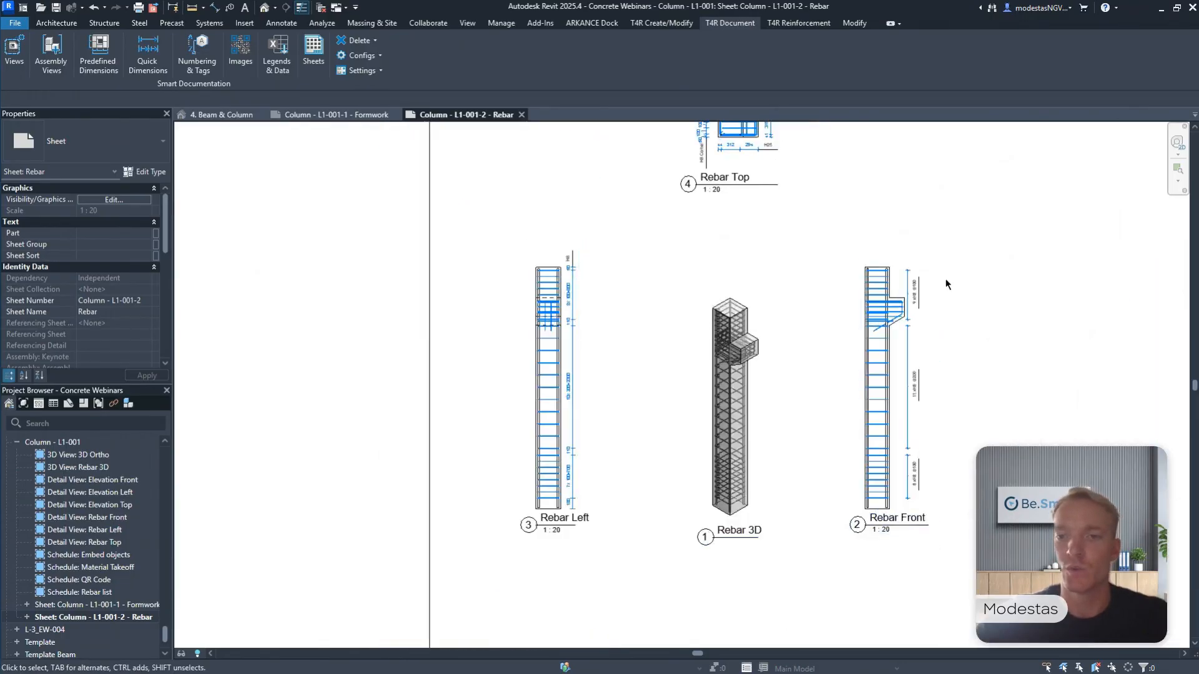
scroll(930, 288, "up", 5)
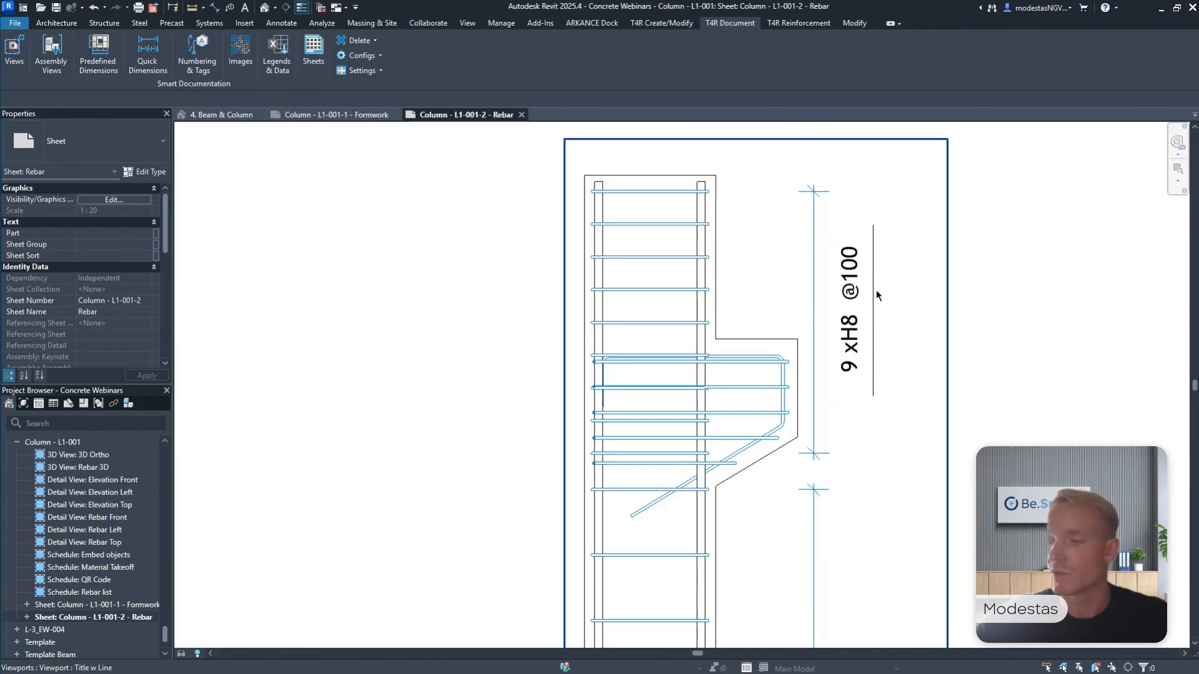
scroll(875, 290, "down", 4)
middle_click_drag(877, 289, 752, 304)
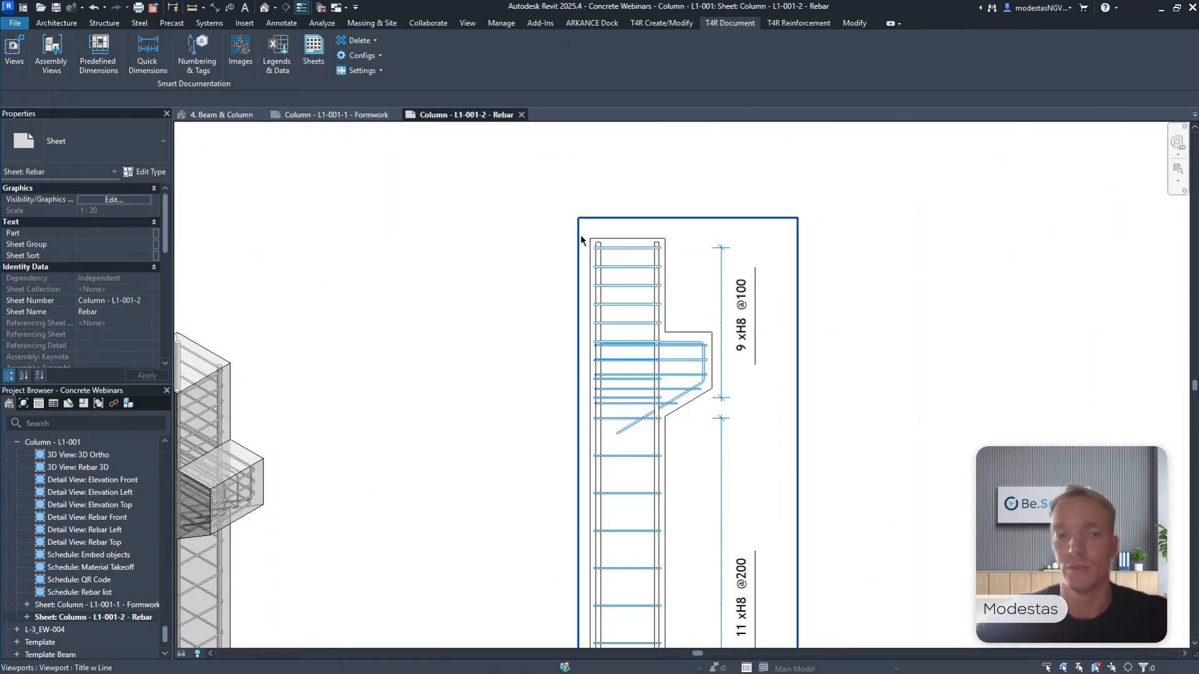
Float the Smart Documentation tools, create rebar images for the column's Rebar list and inspect the bar shapes in its Image column.
scroll(597, 241, "down", 5)
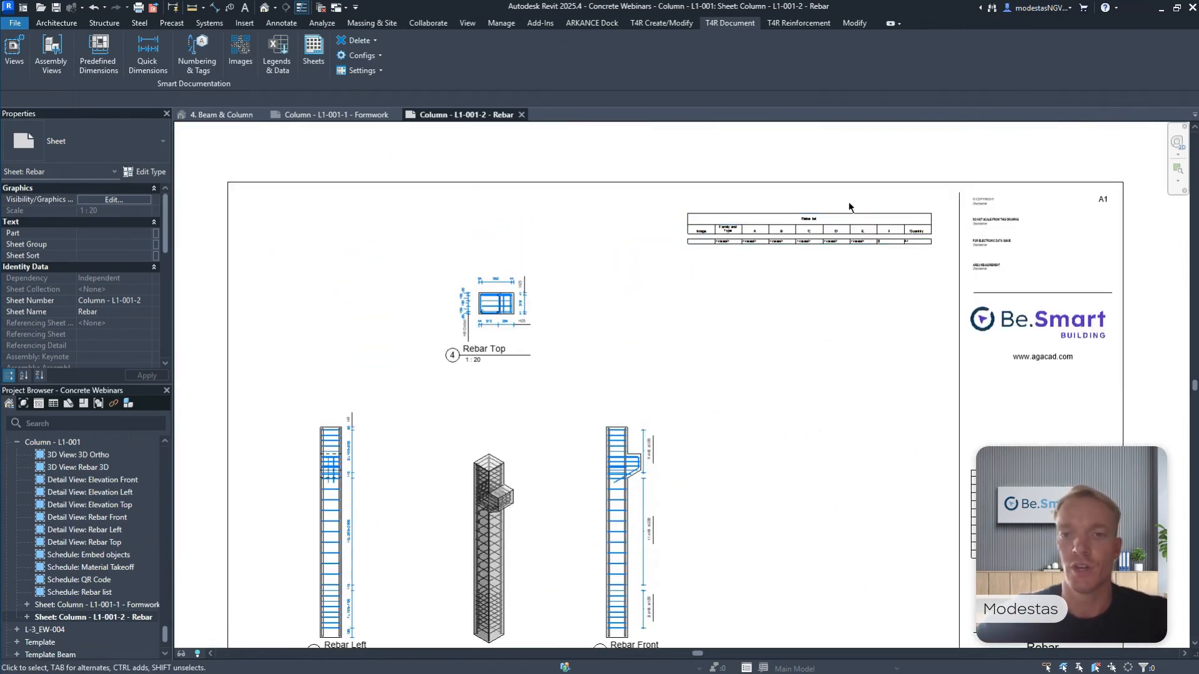
scroll(843, 206, "up", 3)
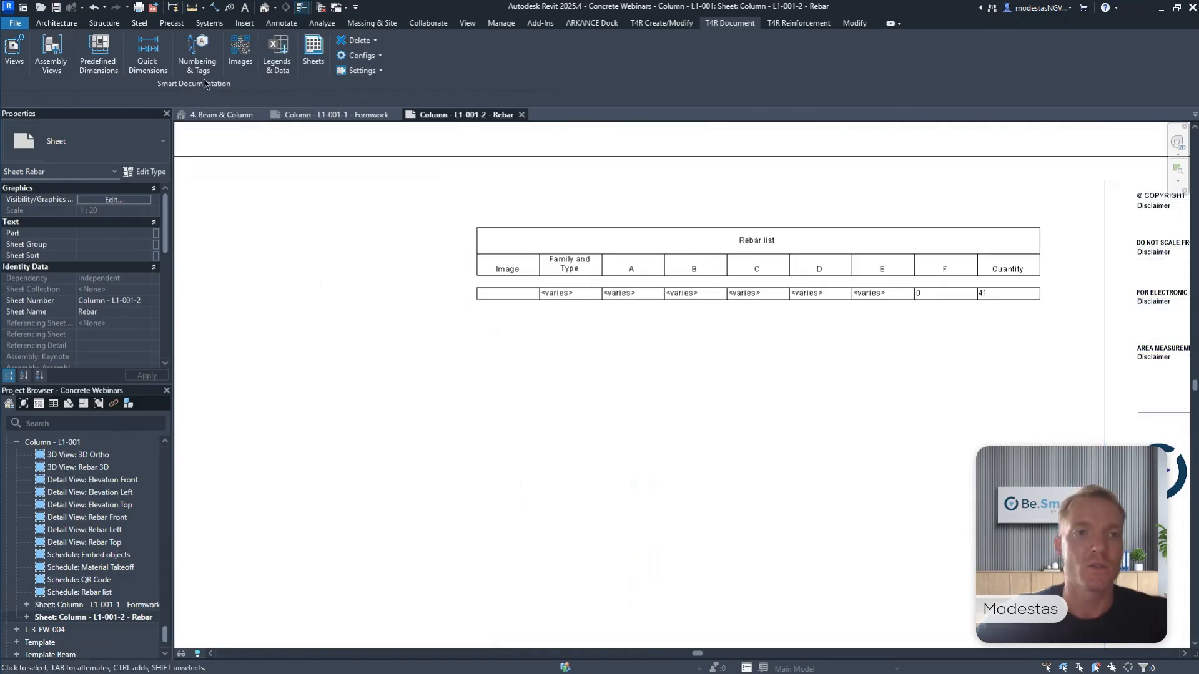
left_click_drag(203, 79, 384, 199)
left_click(432, 177)
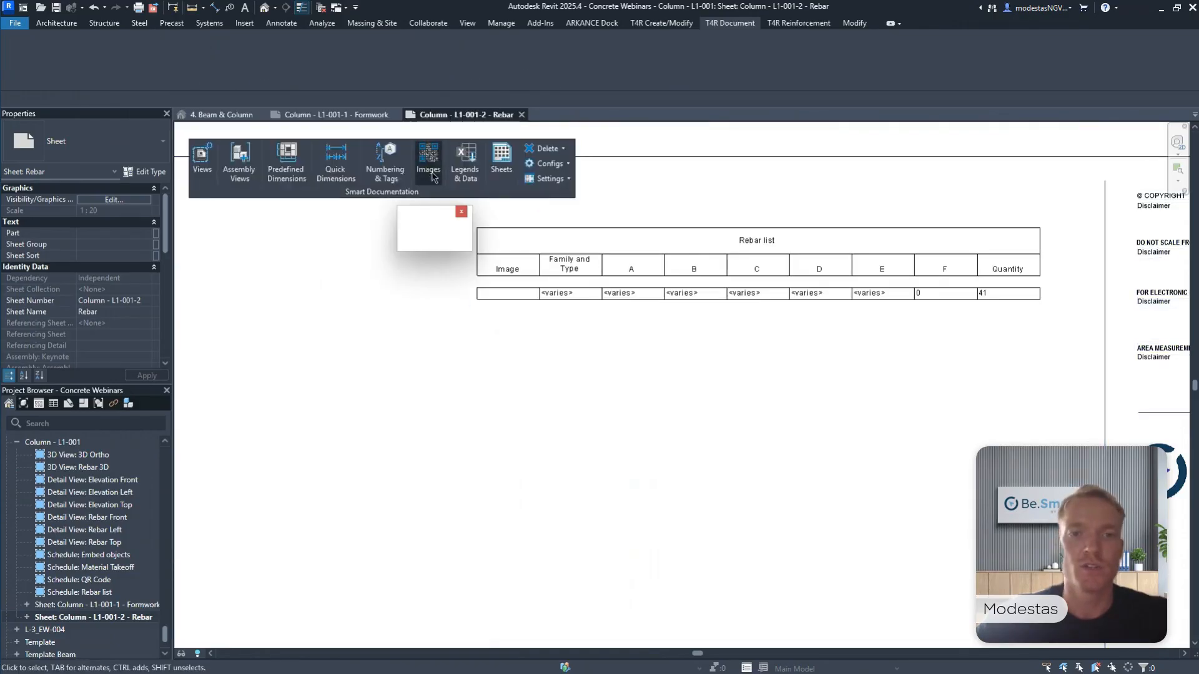
left_click_drag(444, 215, 376, 216)
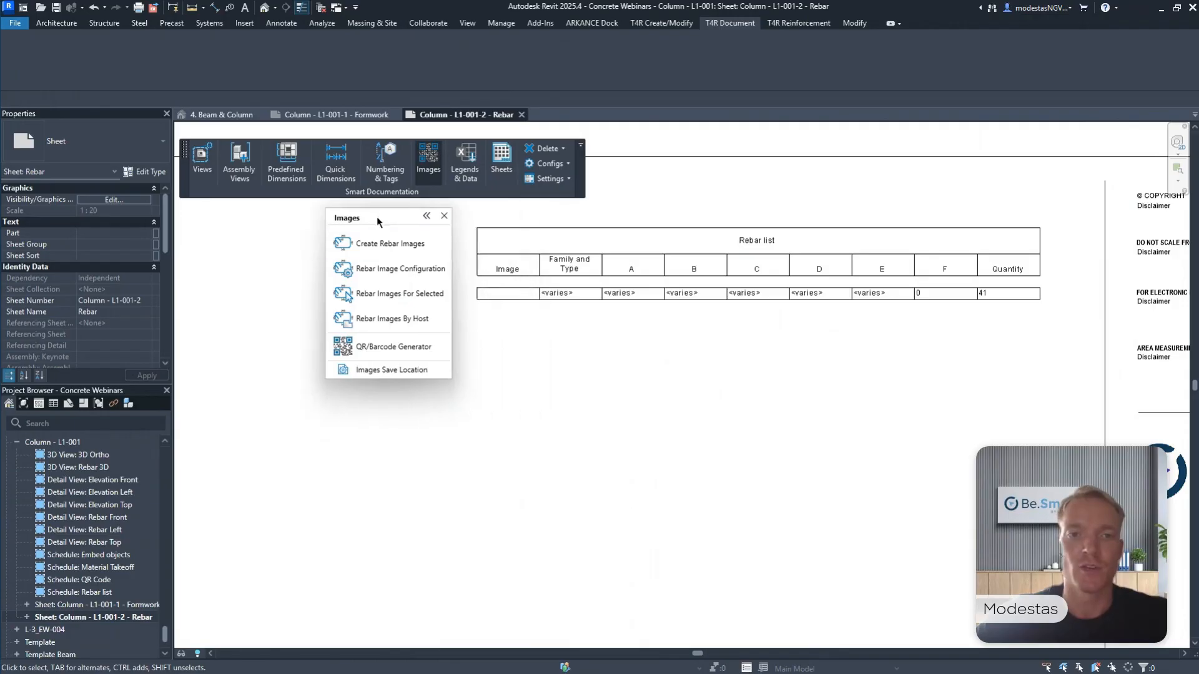
left_click(391, 243)
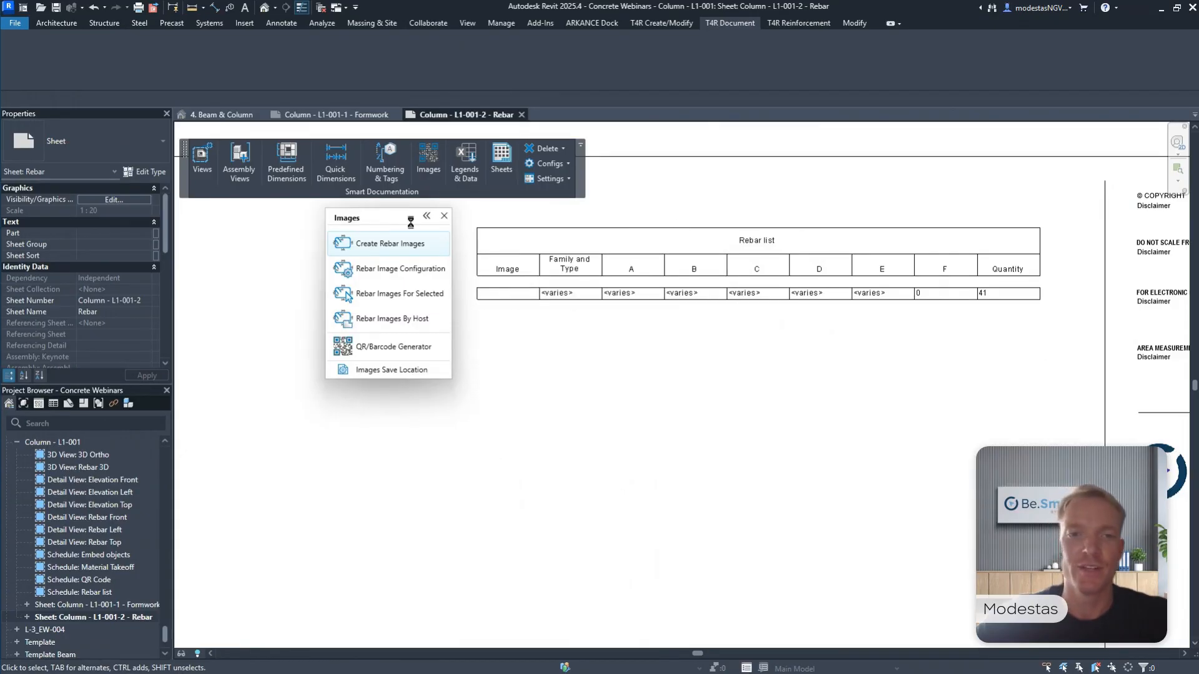
left_click(444, 215)
scroll(553, 346, "up", 6)
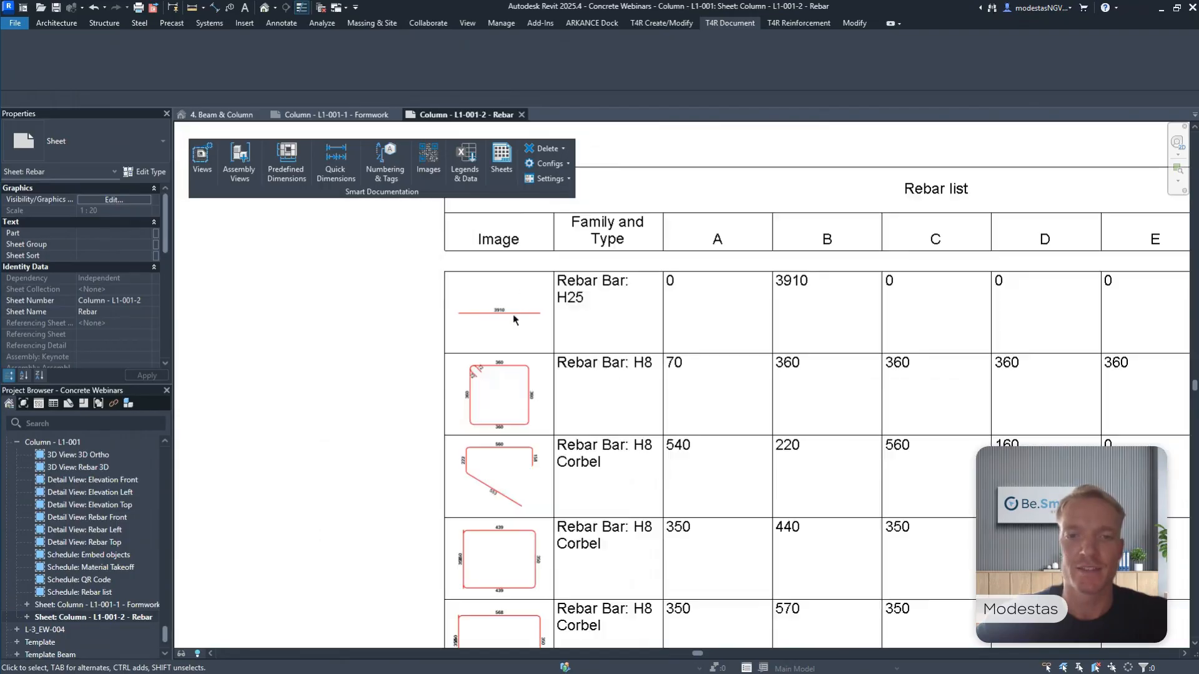
scroll(556, 329, "down", 5)
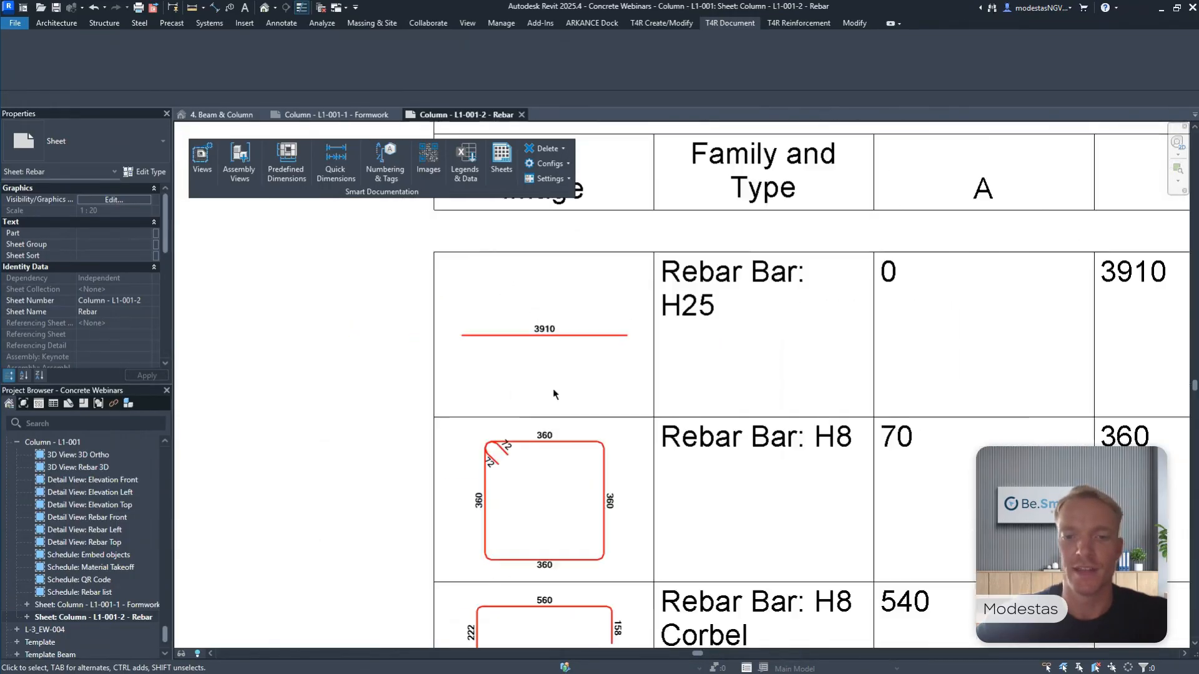
Examine the bar shape images, dimension columns and Quantity column of the column's Rebar list, including the H8 Corbel bars.
scroll(548, 493, "down", 4)
middle_click_drag(708, 519, 375, 404)
scroll(971, 322, "down", 5)
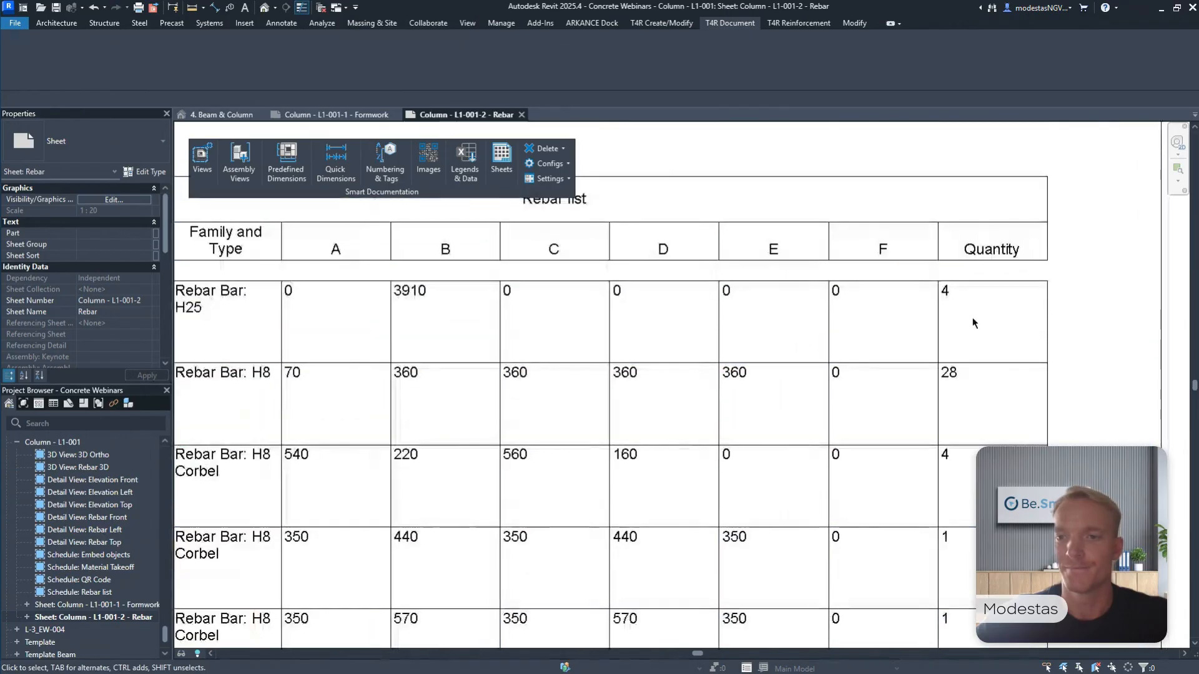
scroll(715, 309, "down", 5)
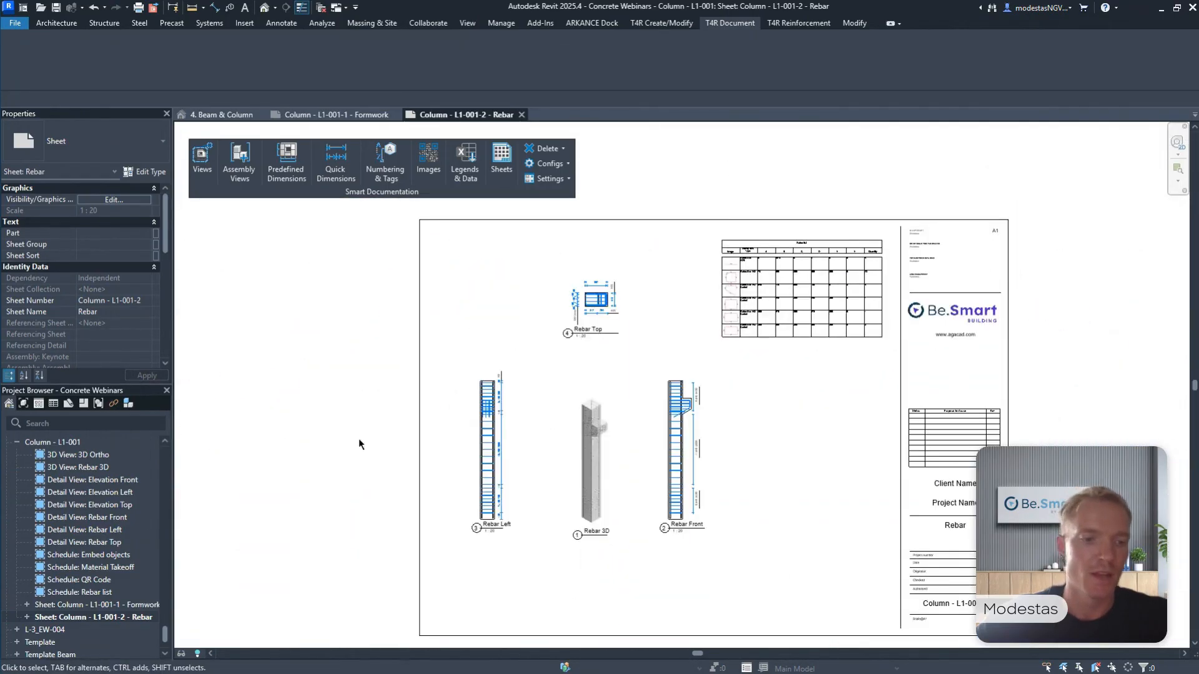
Expand the Beam - L1-2 assembly and open its Rebar sheet, Beam - L1-2-2.
scroll(22, 473, "up", 1)
double_click(43, 454)
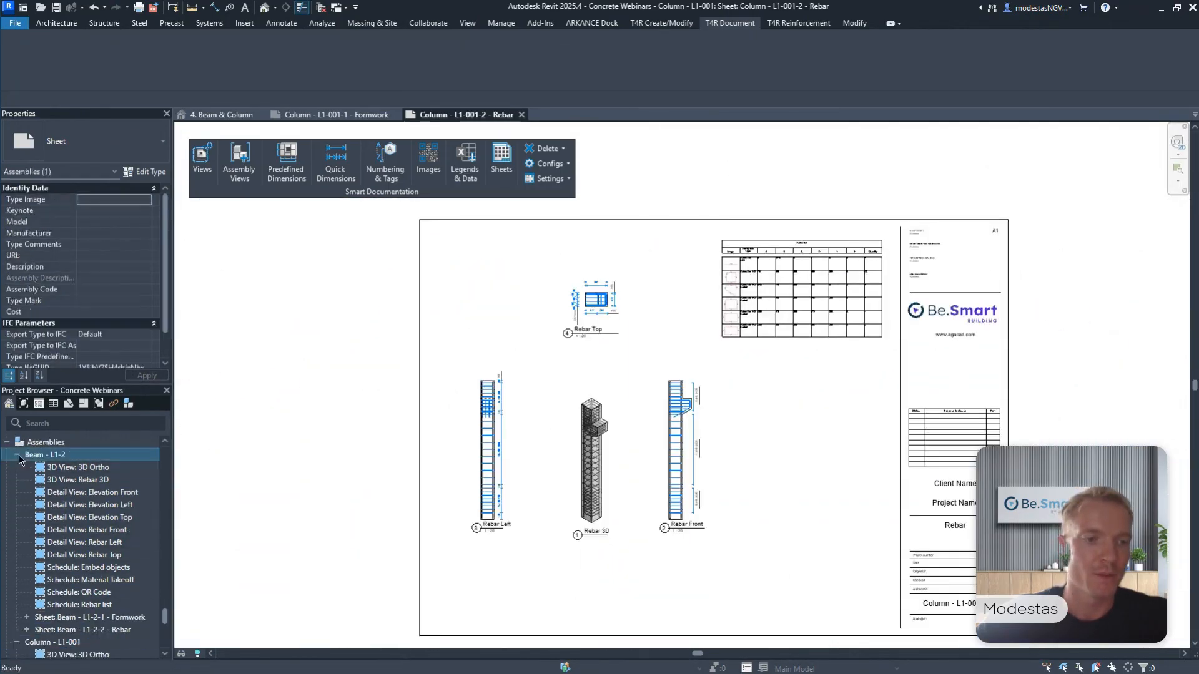
scroll(87, 531, "down", 2)
left_click(94, 580)
double_click(95, 580)
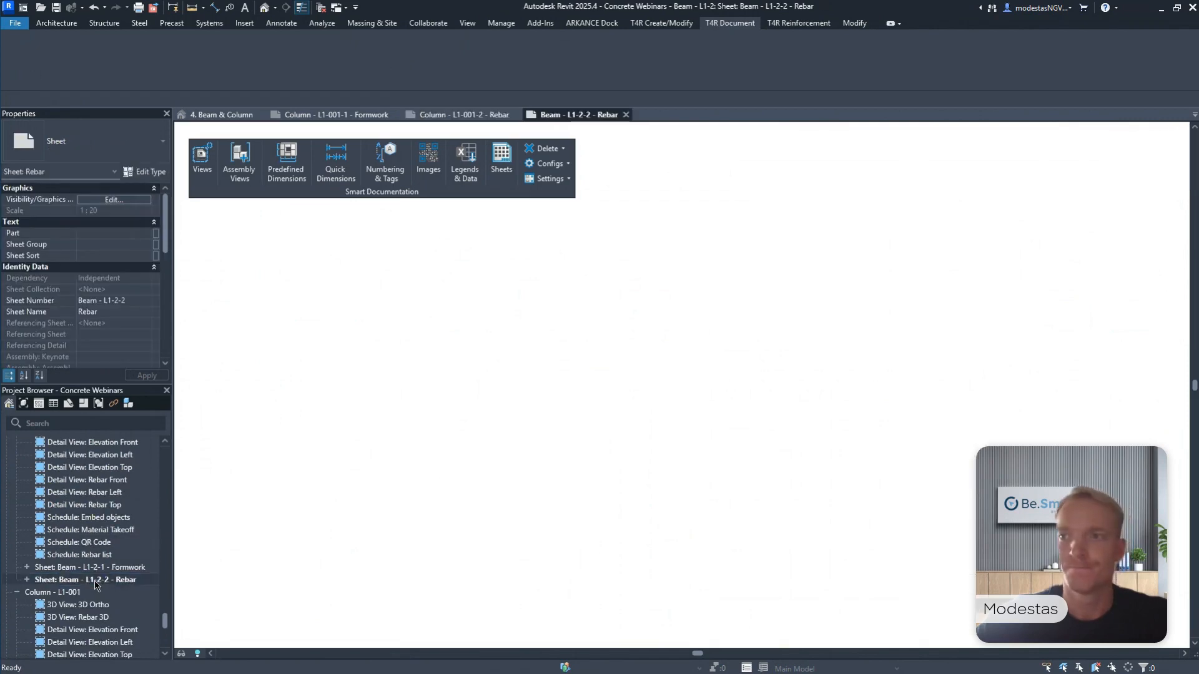
Examine the stirrup spacing tags and dimensions in the beam's Rebar Top and Rebar Front views.
scroll(498, 316, "up", 2)
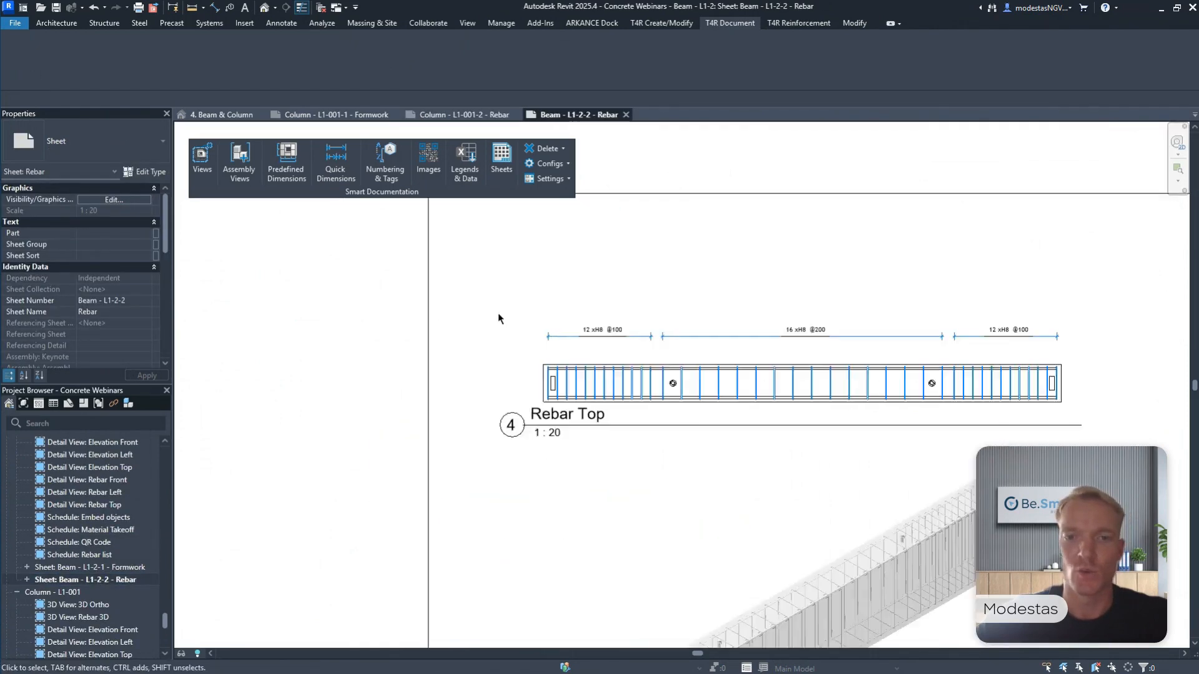
scroll(616, 343, "up", 3)
scroll(1121, 349, "down", 3)
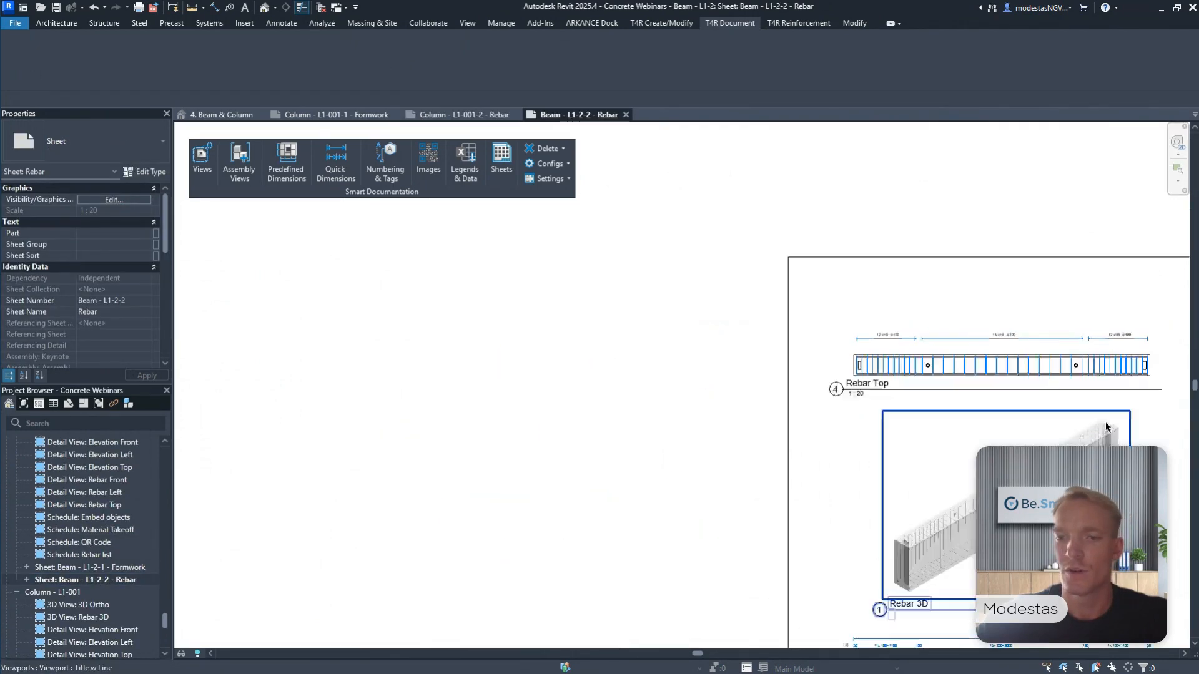
scroll(824, 359, "up", 4)
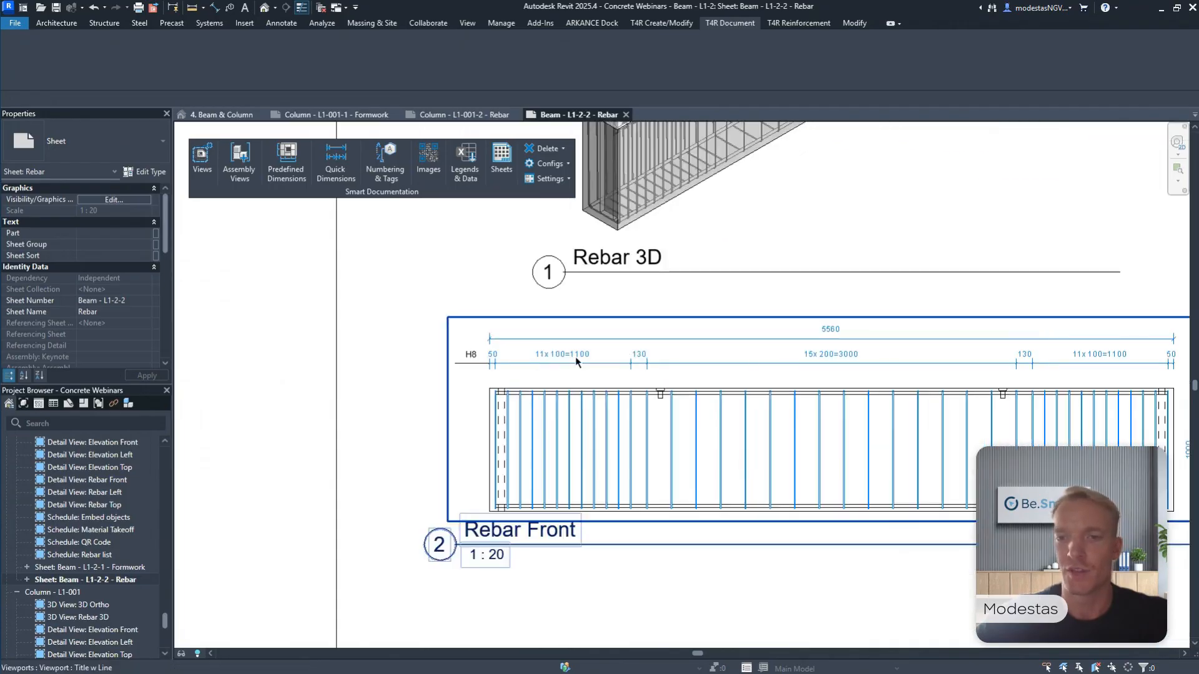
middle_click_drag(848, 363, 687, 355)
scroll(936, 358, "down", 4)
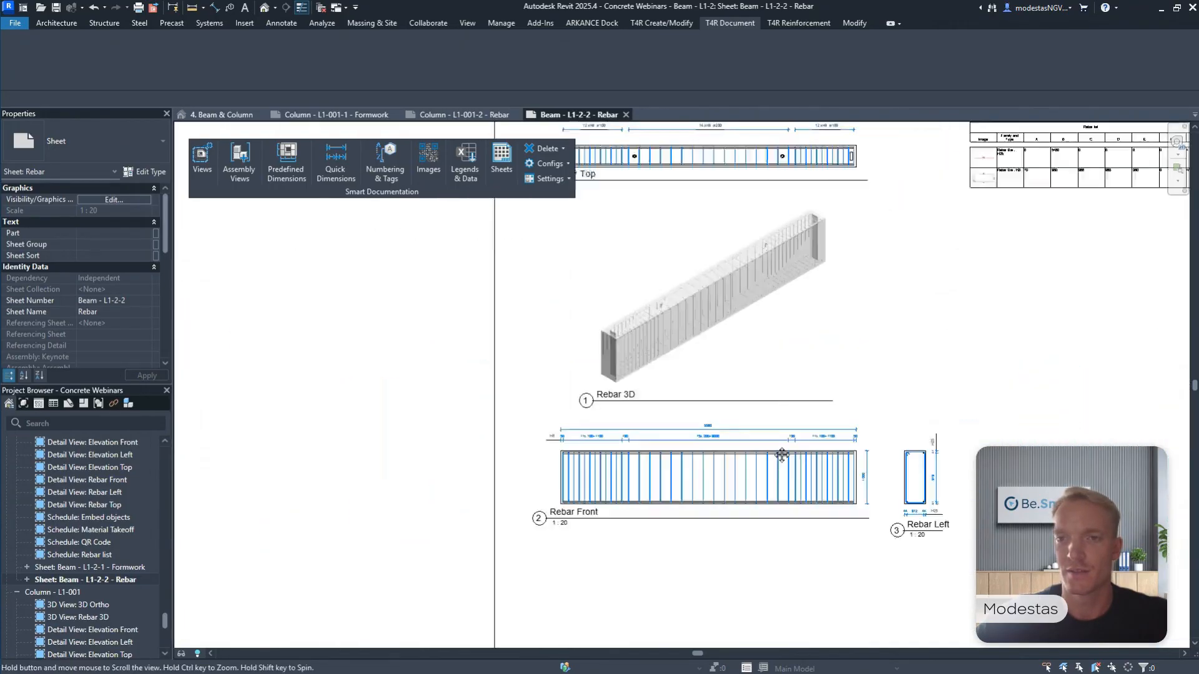
Inspect the bar images, dimensions and quantities in the beam's Rebar list and review the full sheet layout.
scroll(862, 313, "up", 5)
middle_click_drag(861, 313, 849, 375)
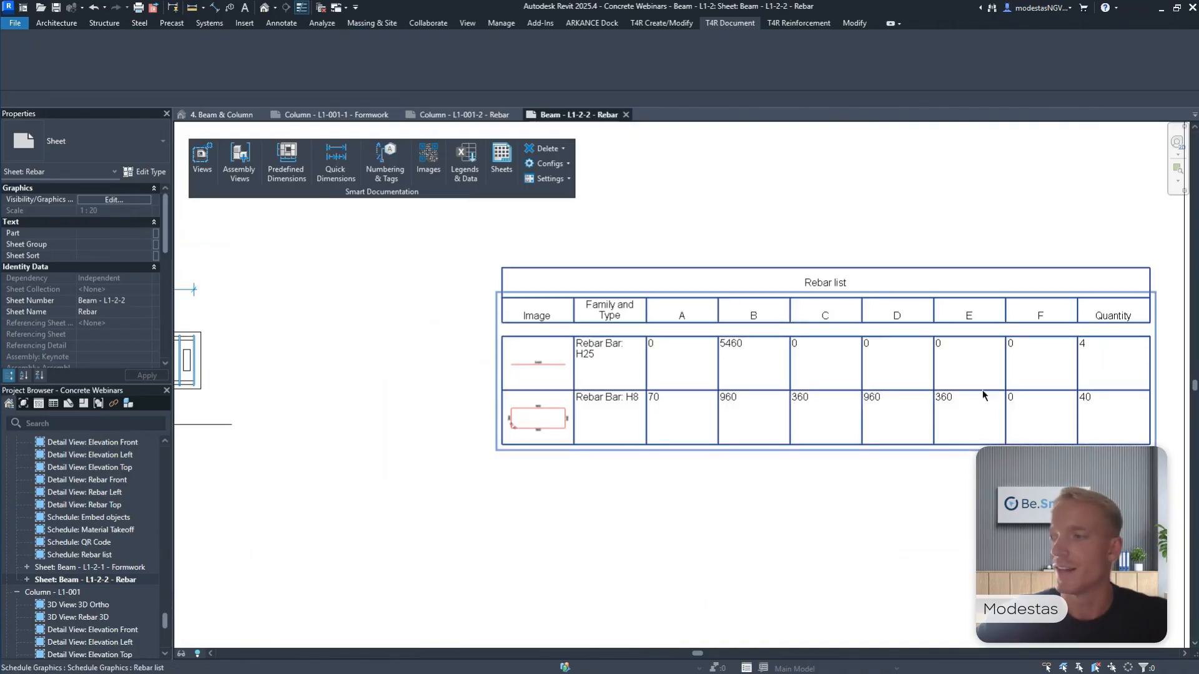
scroll(826, 205, "down", 5)
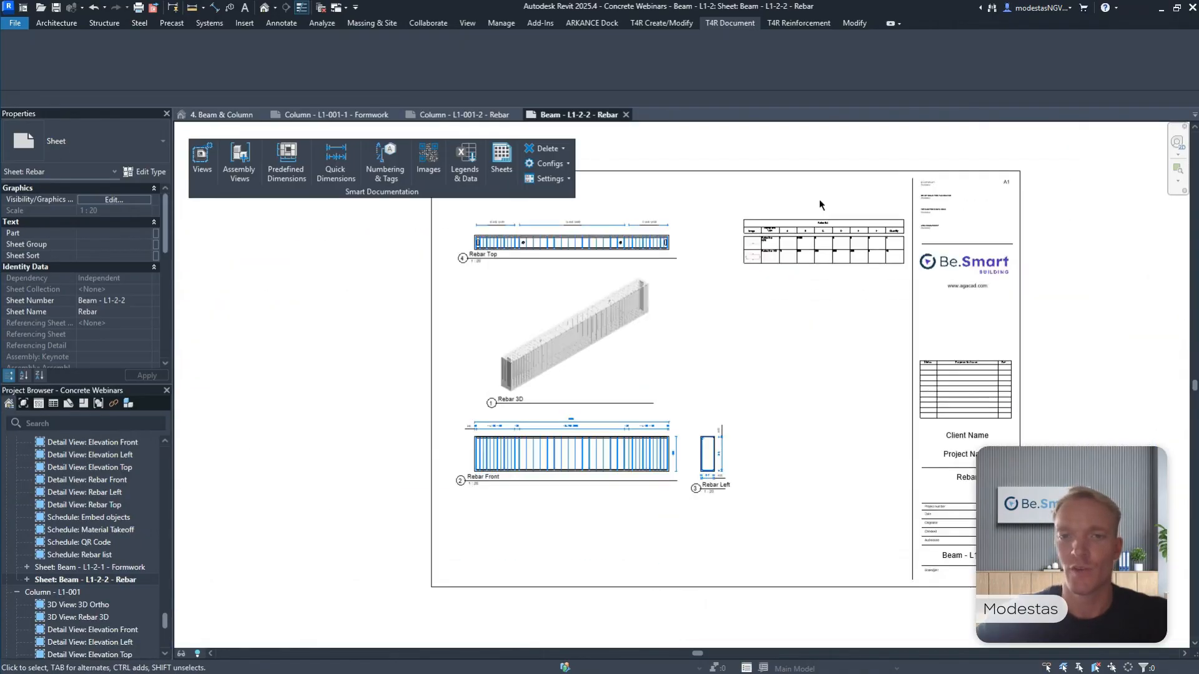
middle_click_drag(813, 208, 784, 227)
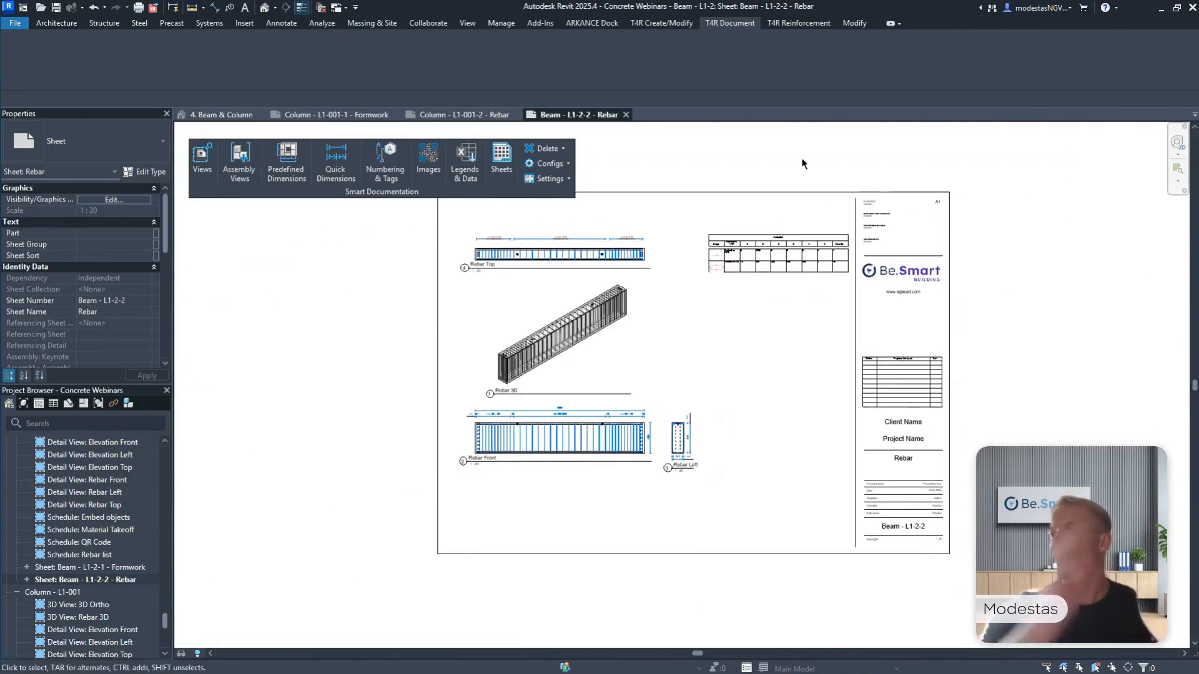